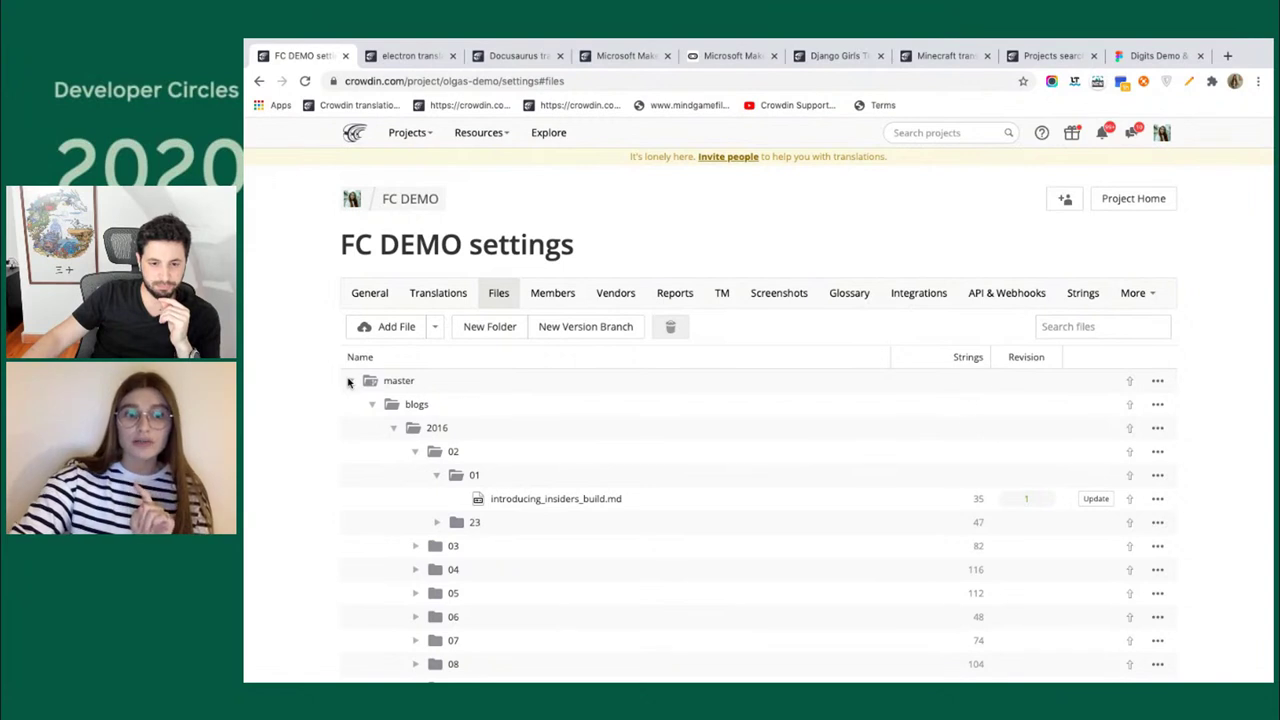
Expand the src folder and open variables.xml for German translation from its translation progress list.
left_click(351, 429)
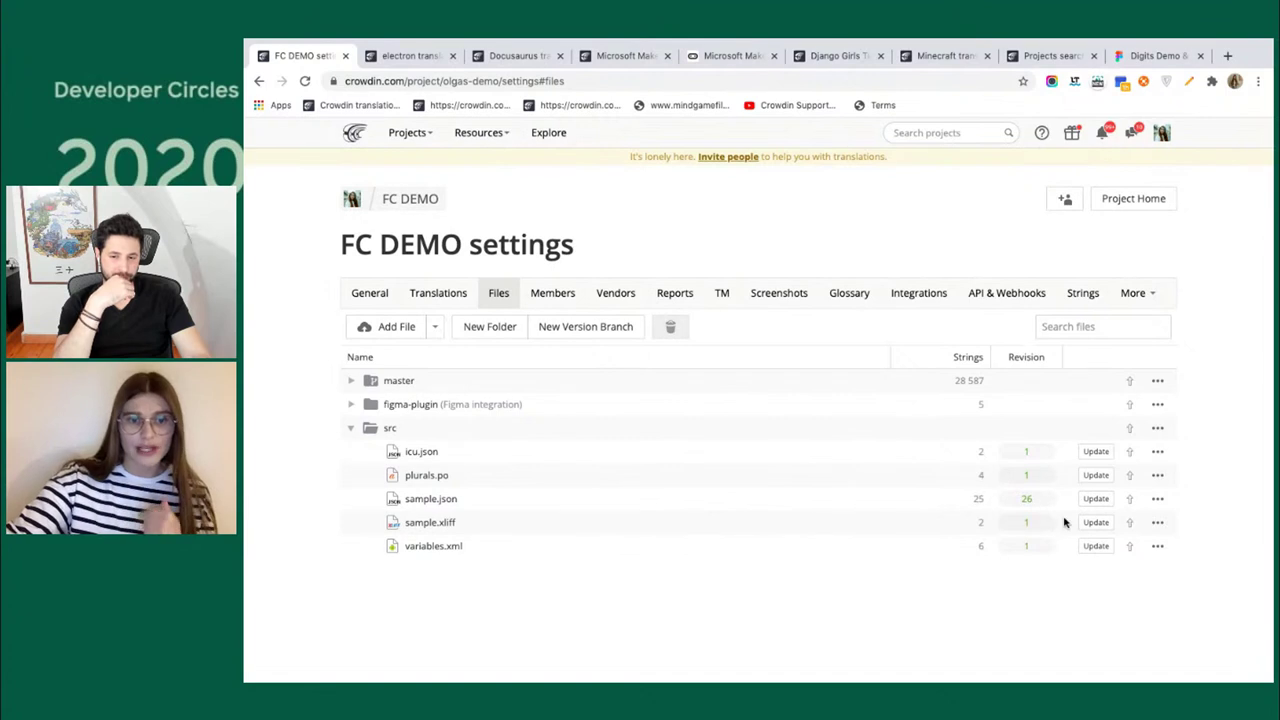
left_click(1157, 546)
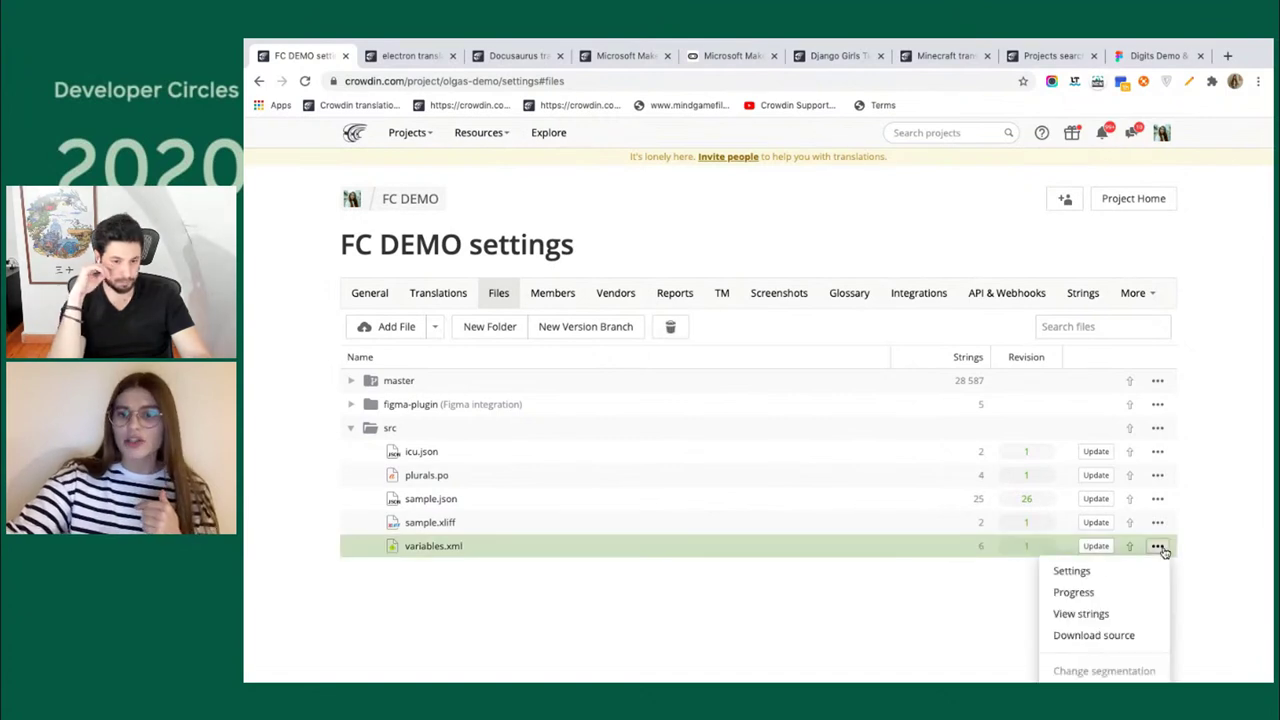
left_click(1068, 594)
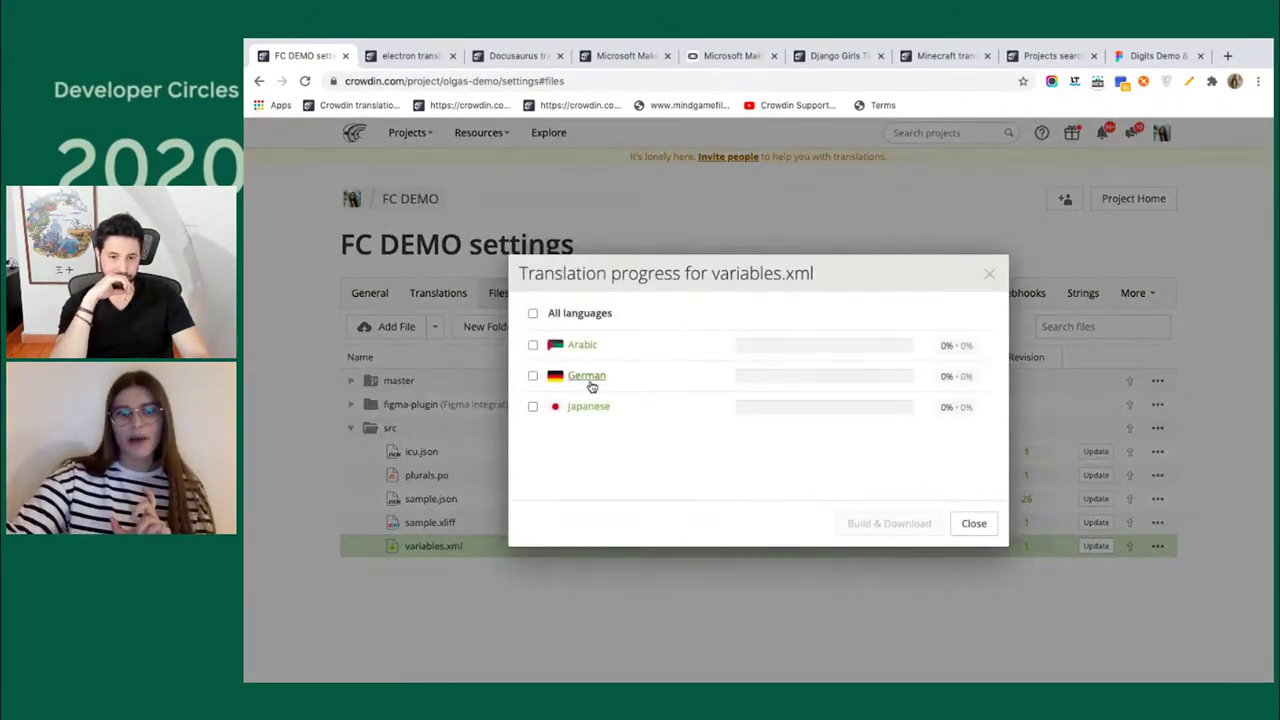
left_click(589, 381)
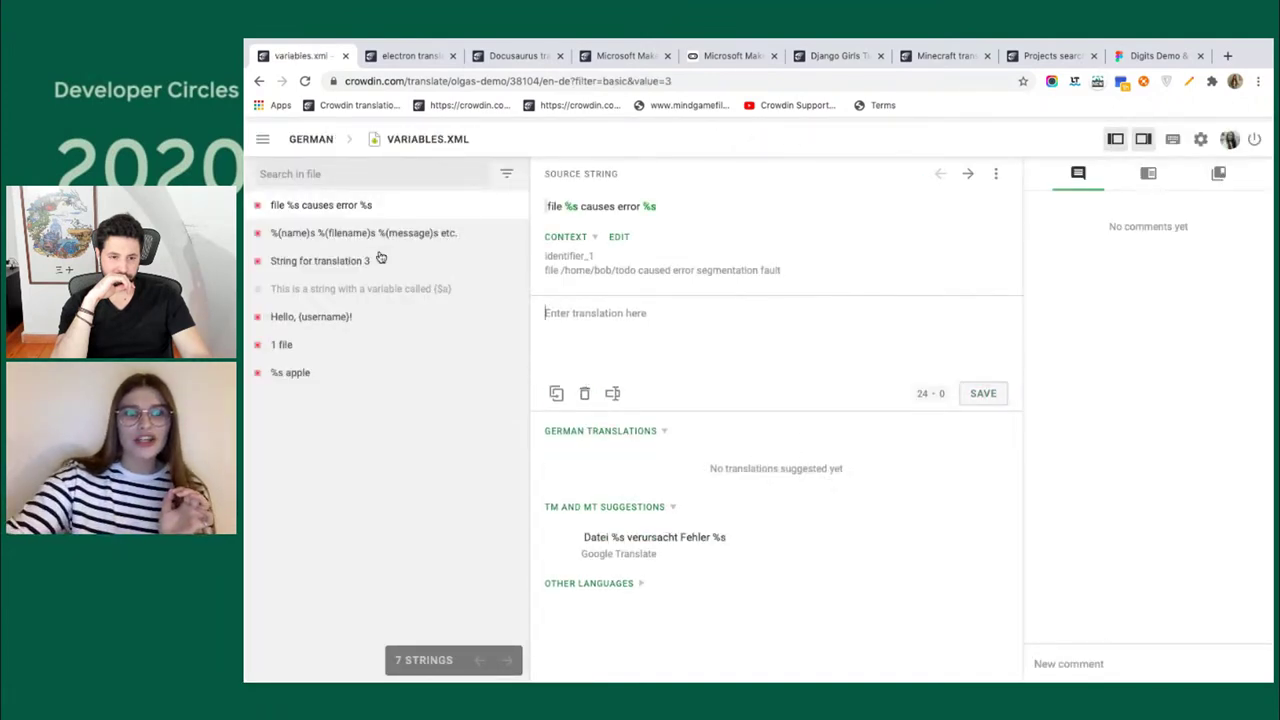
View the strings with name, filename and message placeholders, "String for translation 3" and "Hello, {username}!" with their suggestions.
left_click(362, 238)
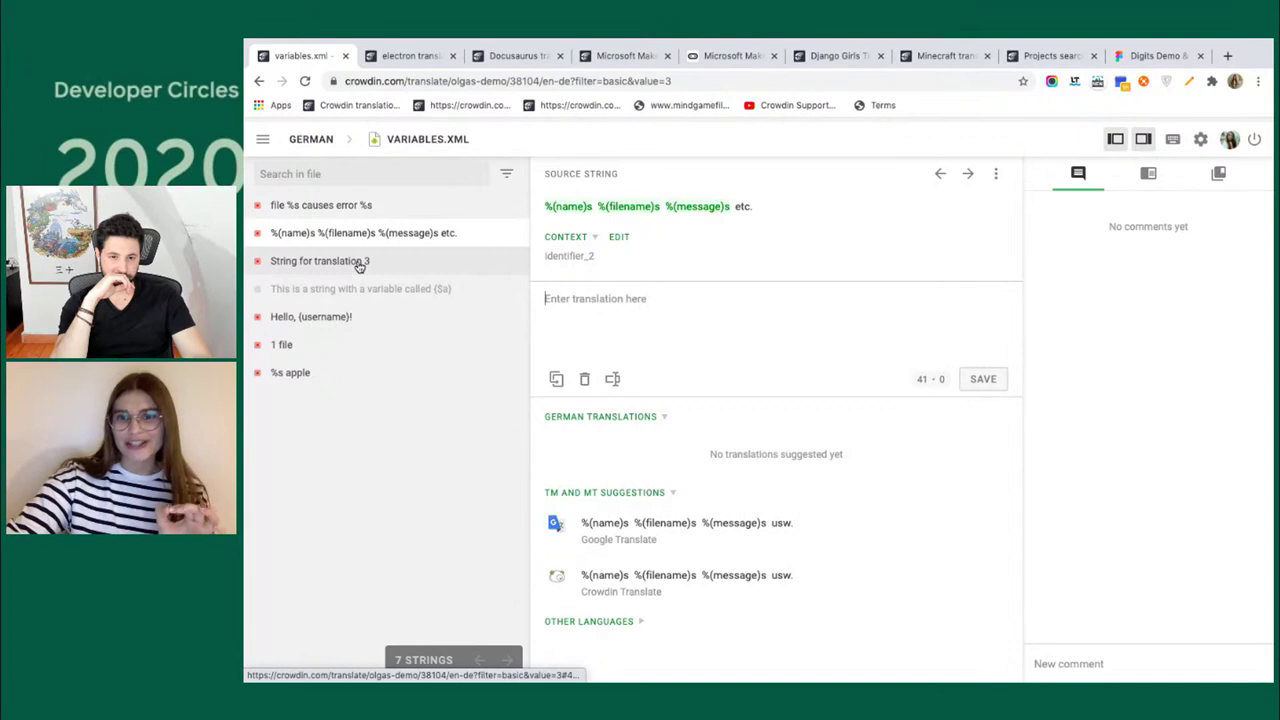
left_click(358, 265)
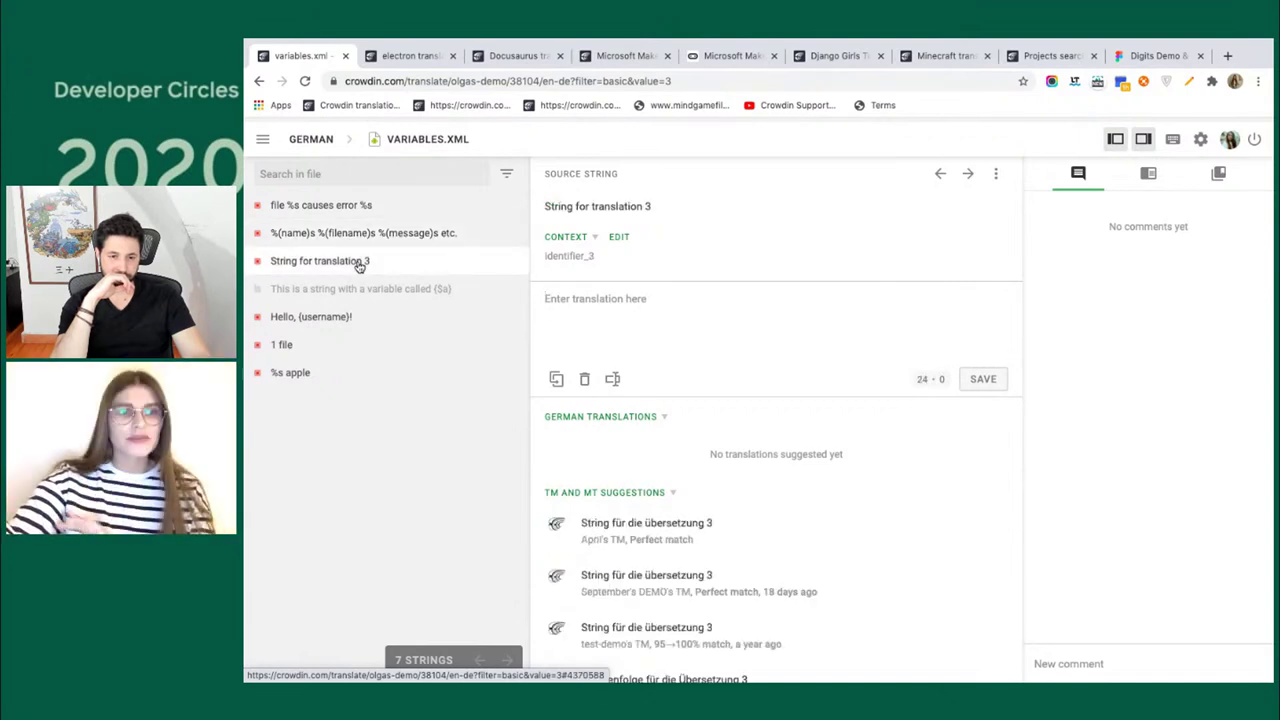
left_click(338, 318)
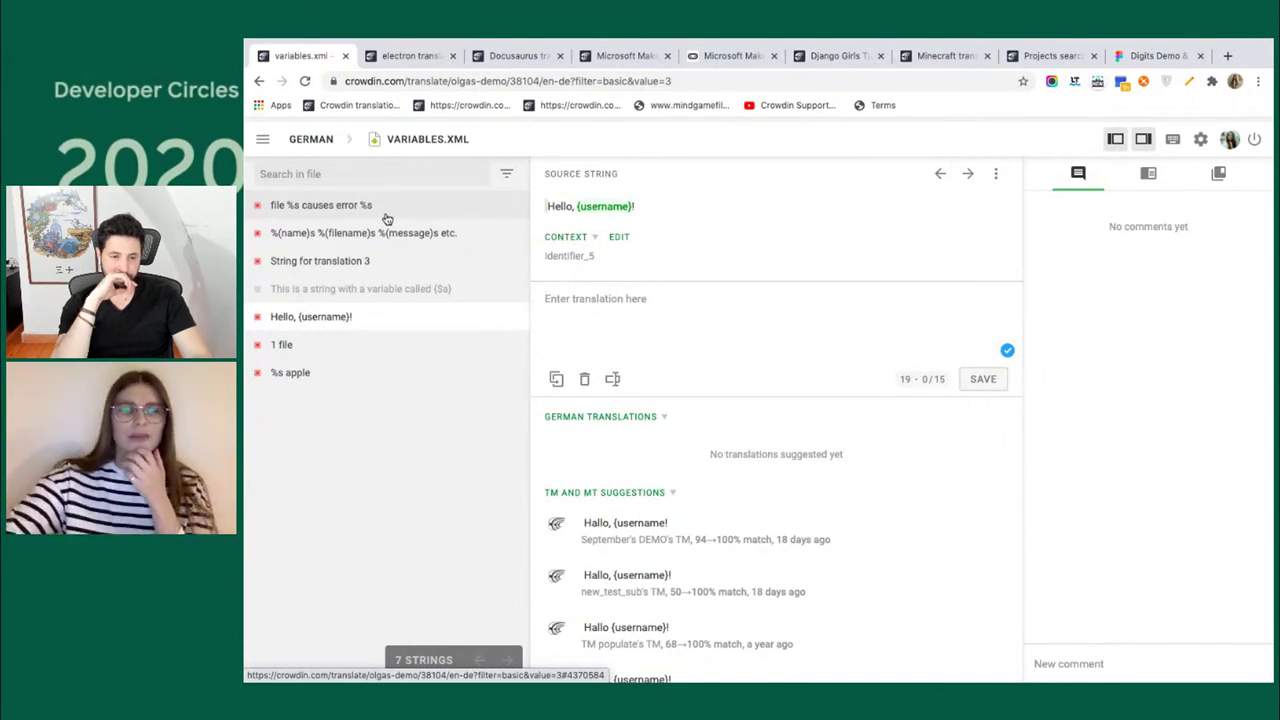
Open sample.json from the src folder and view its source strings from the second one down to "Product".
left_click(443, 144)
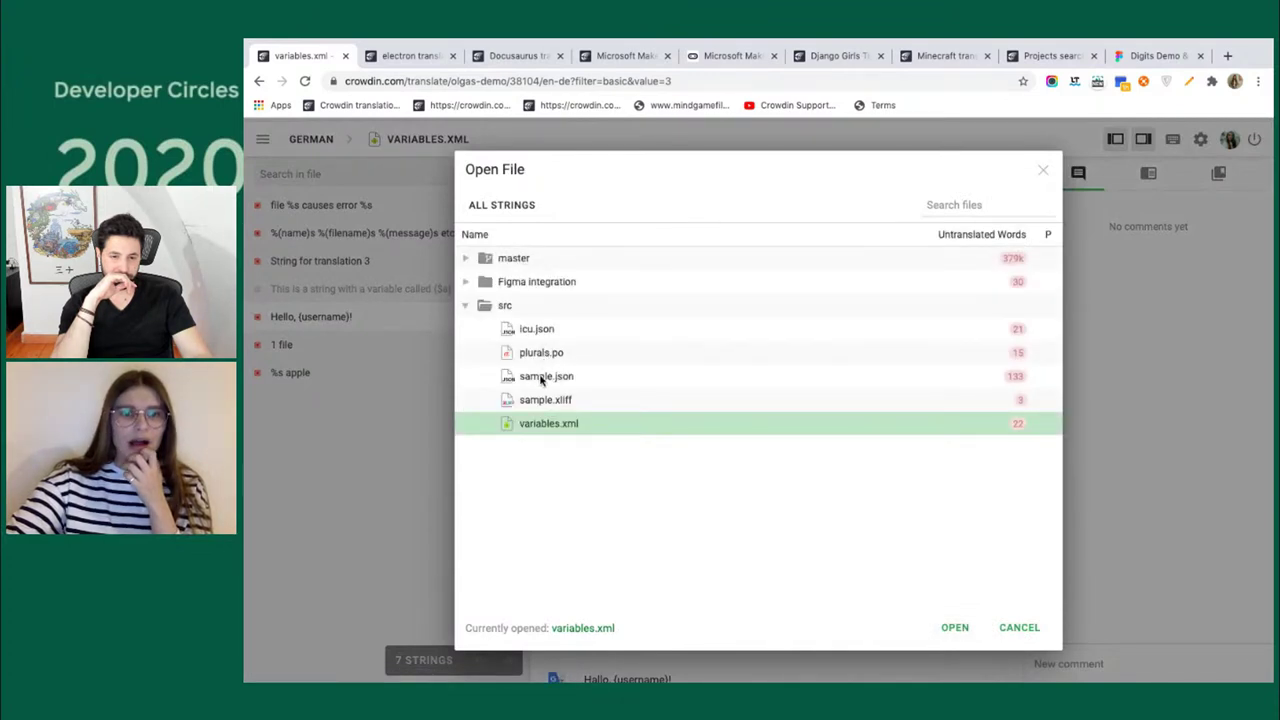
double_click(541, 377)
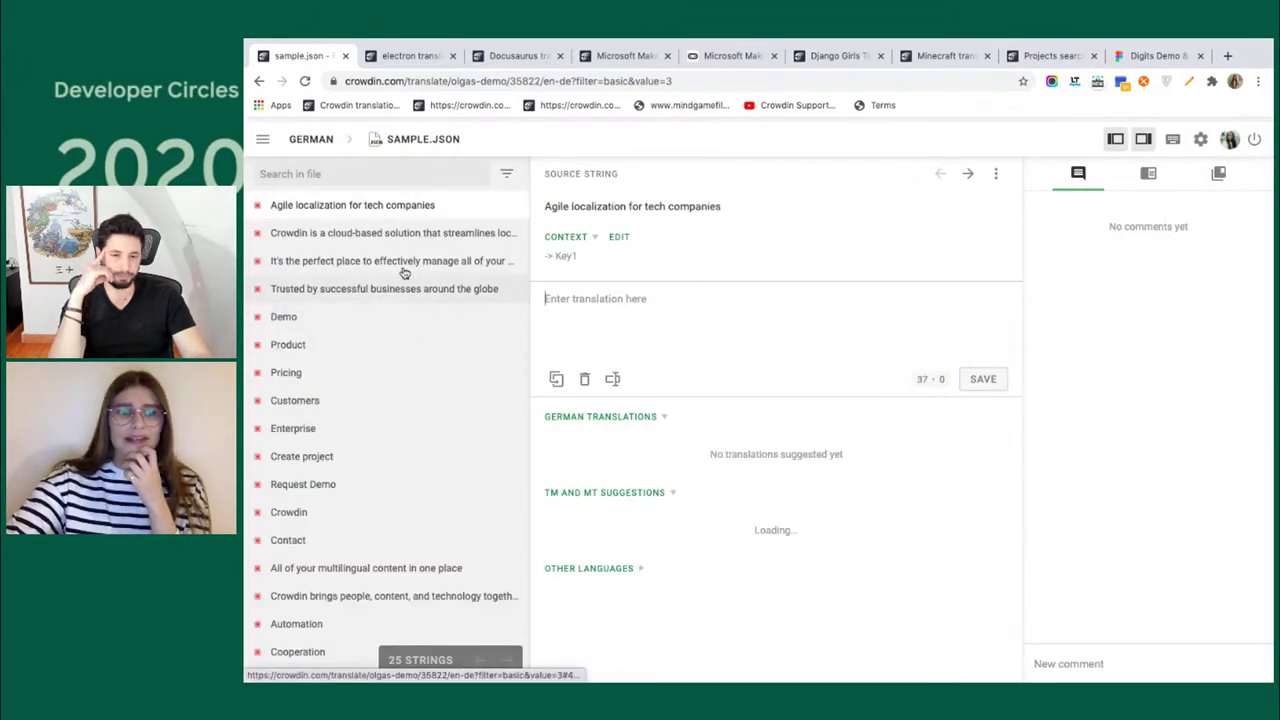
left_click(386, 233)
left_click(380, 261)
left_click(372, 289)
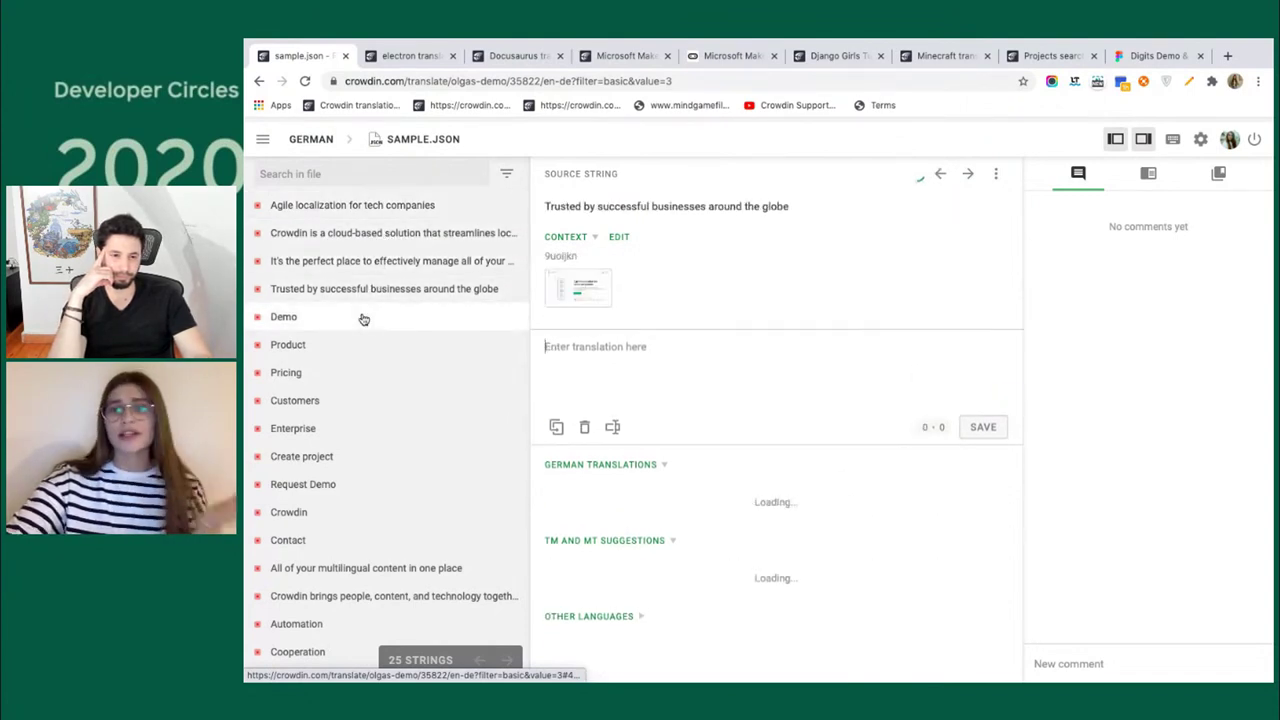
left_click(363, 318)
left_click(329, 344)
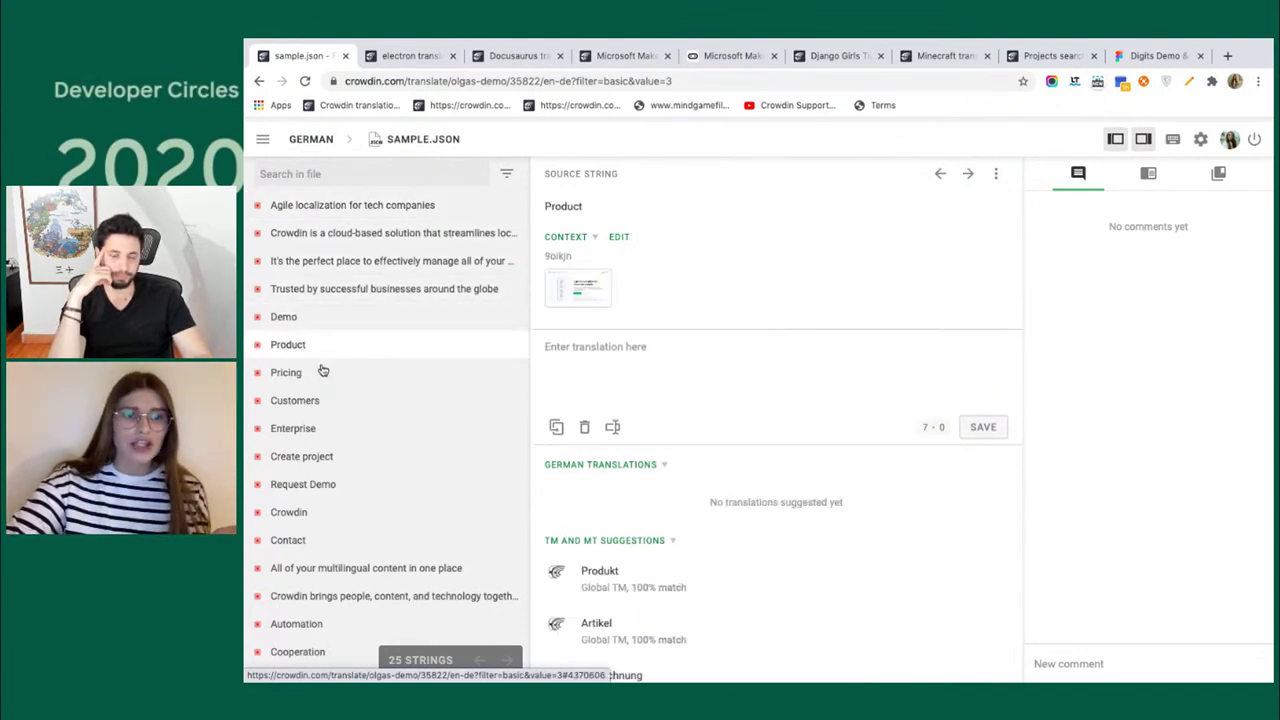
Examine the context and translation suggestions for the Pricing, Customers, Enterprise, Create project and Product strings.
left_click(322, 371)
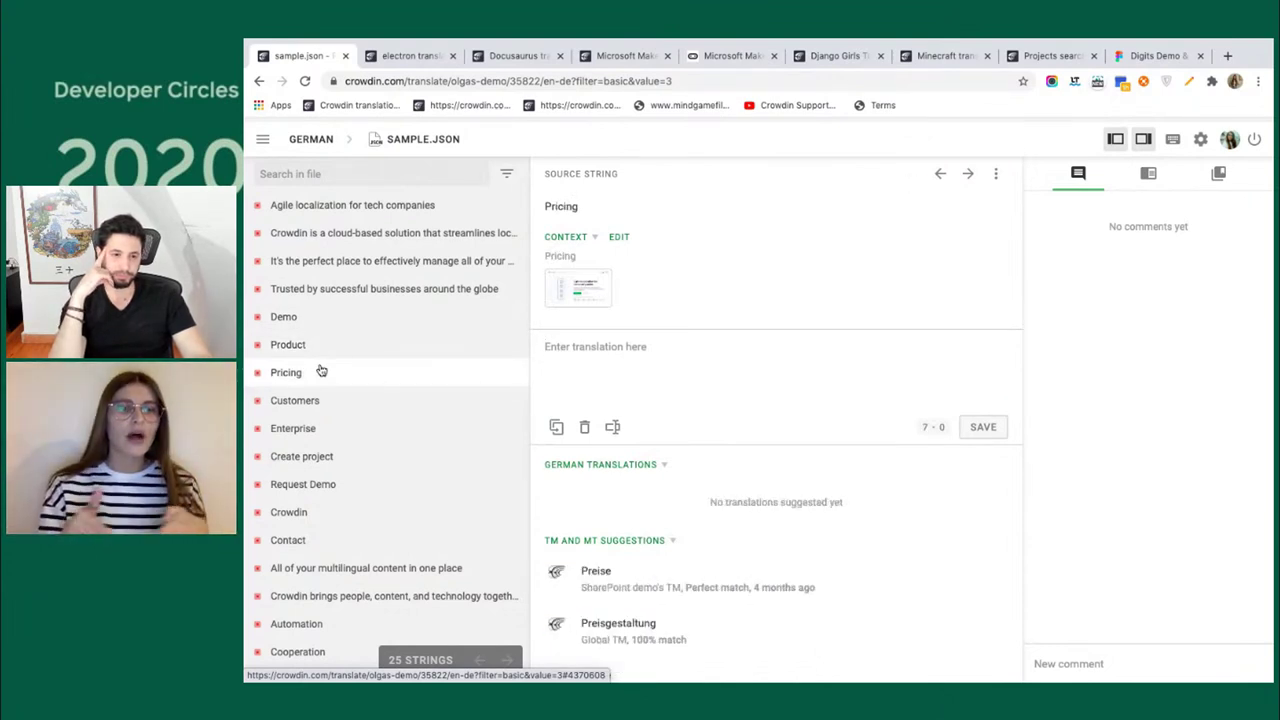
left_click(326, 403)
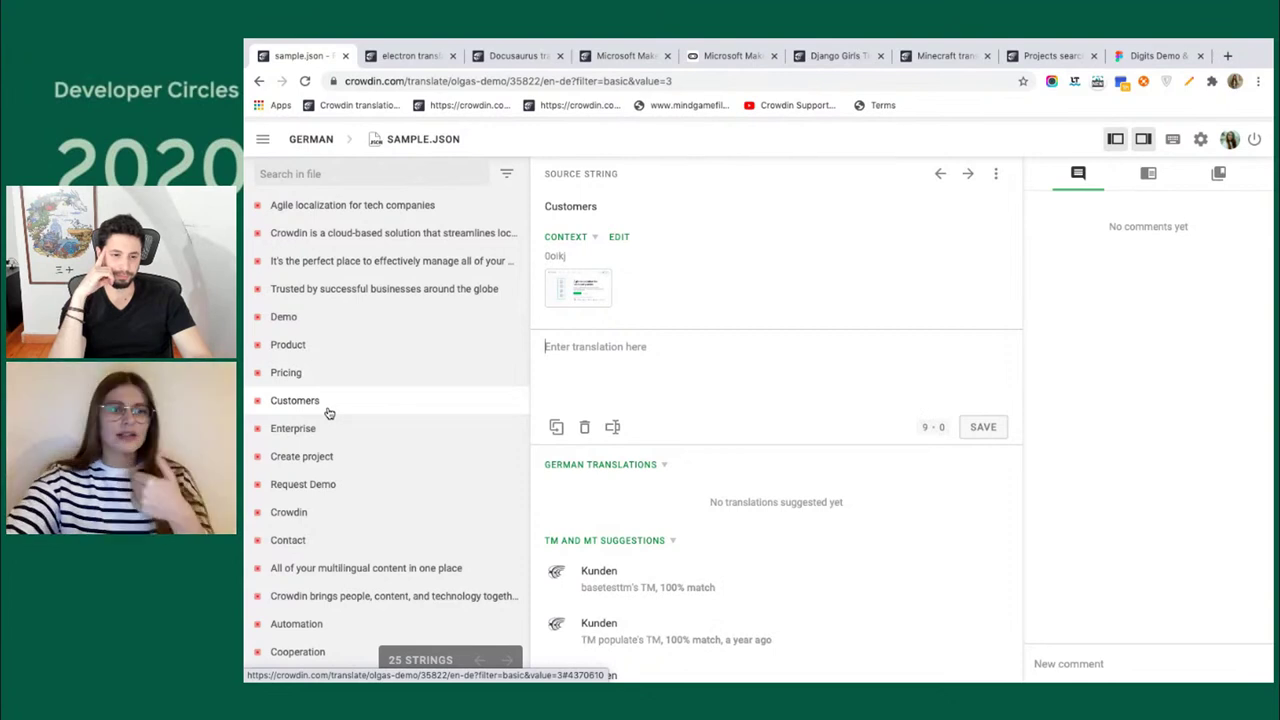
left_click(325, 424)
left_click(333, 458)
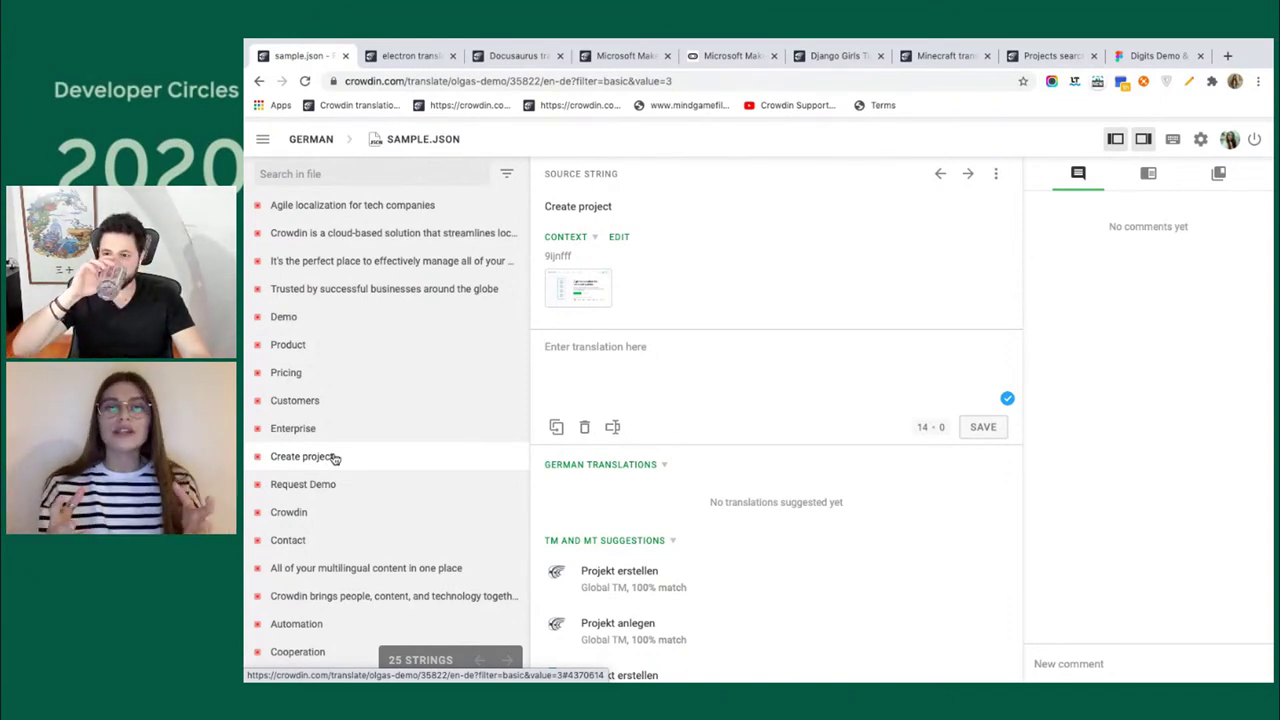
left_click(319, 347)
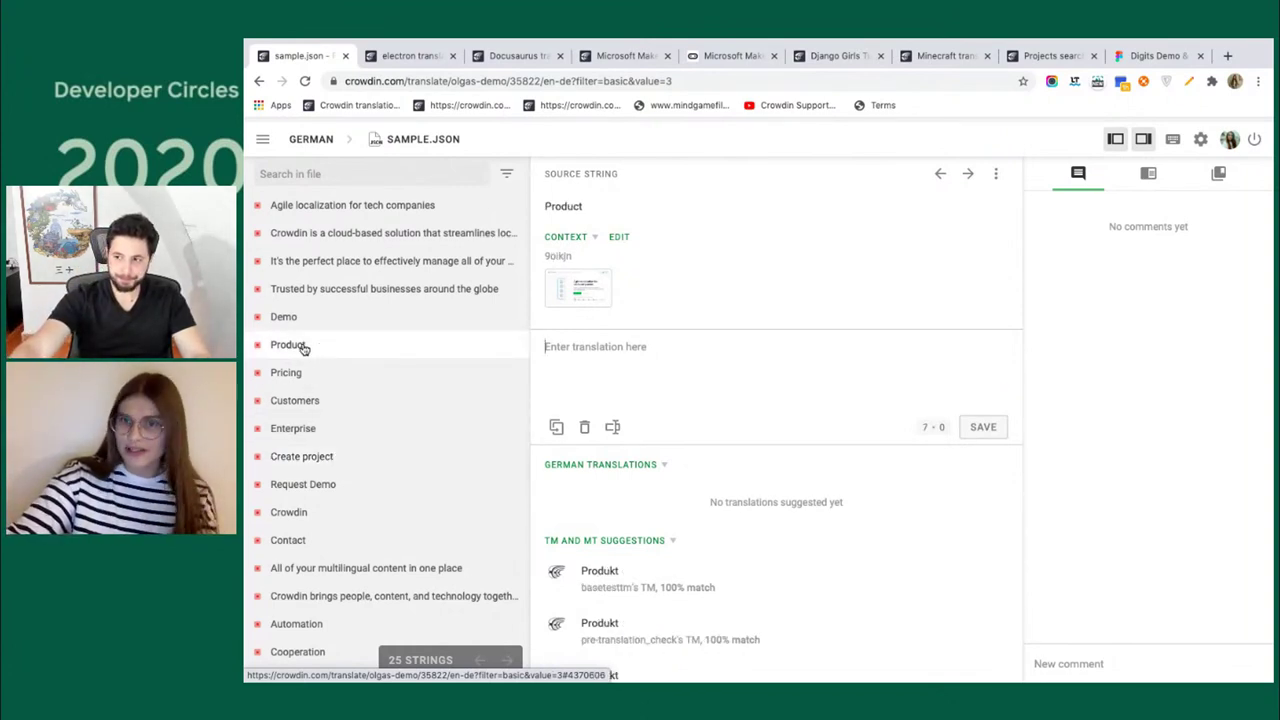
left_click(297, 438)
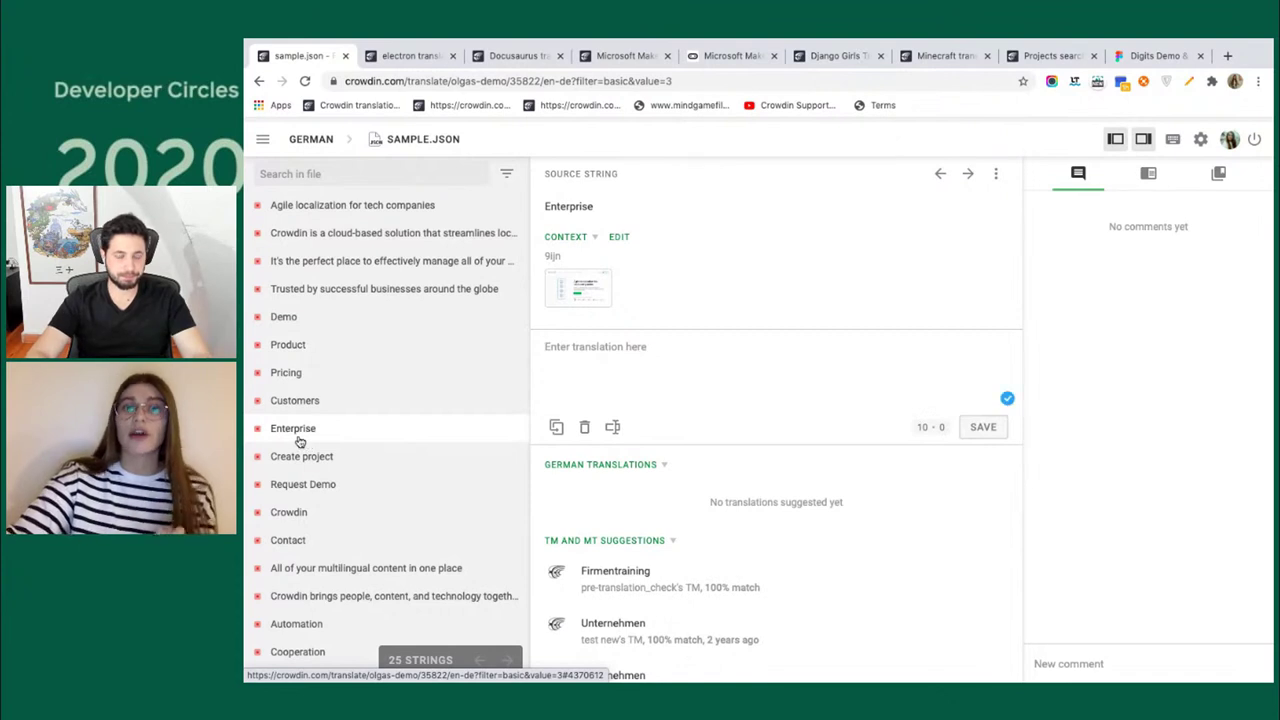
Open introducing_insiders_build.md from the master branch's blogs/2016/02/01 folder in the editor.
left_click(447, 139)
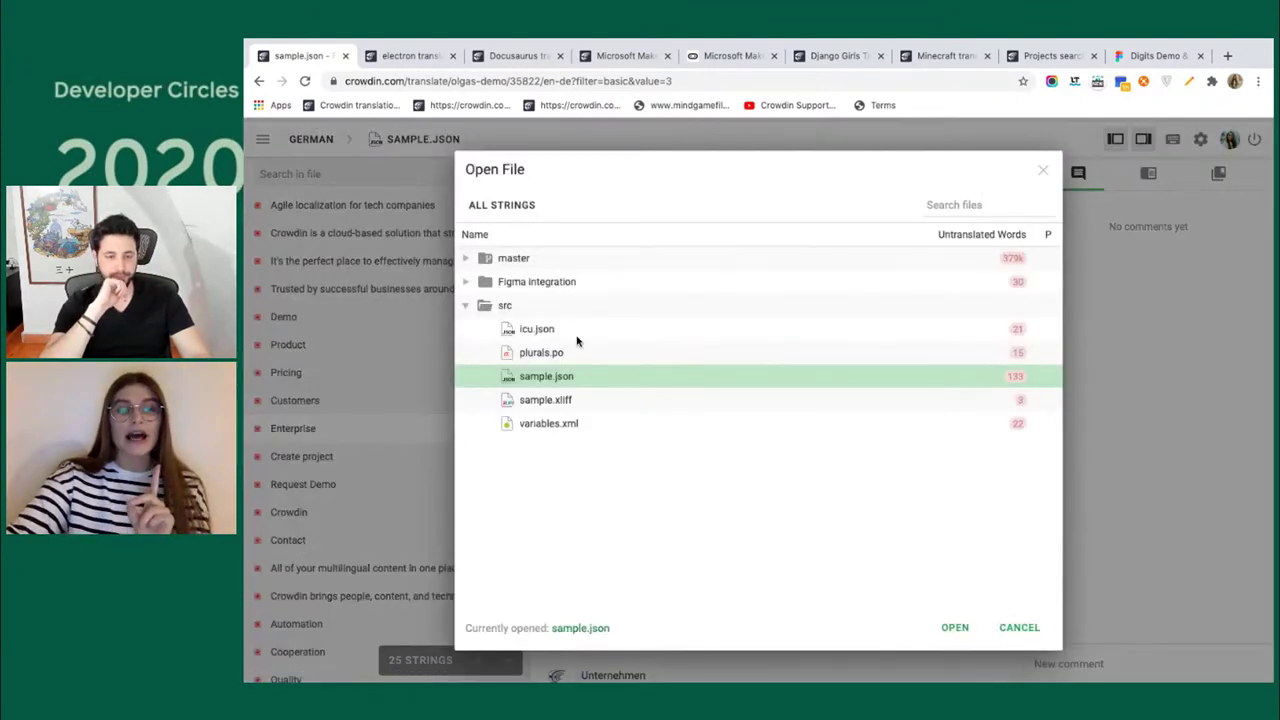
left_click(469, 258)
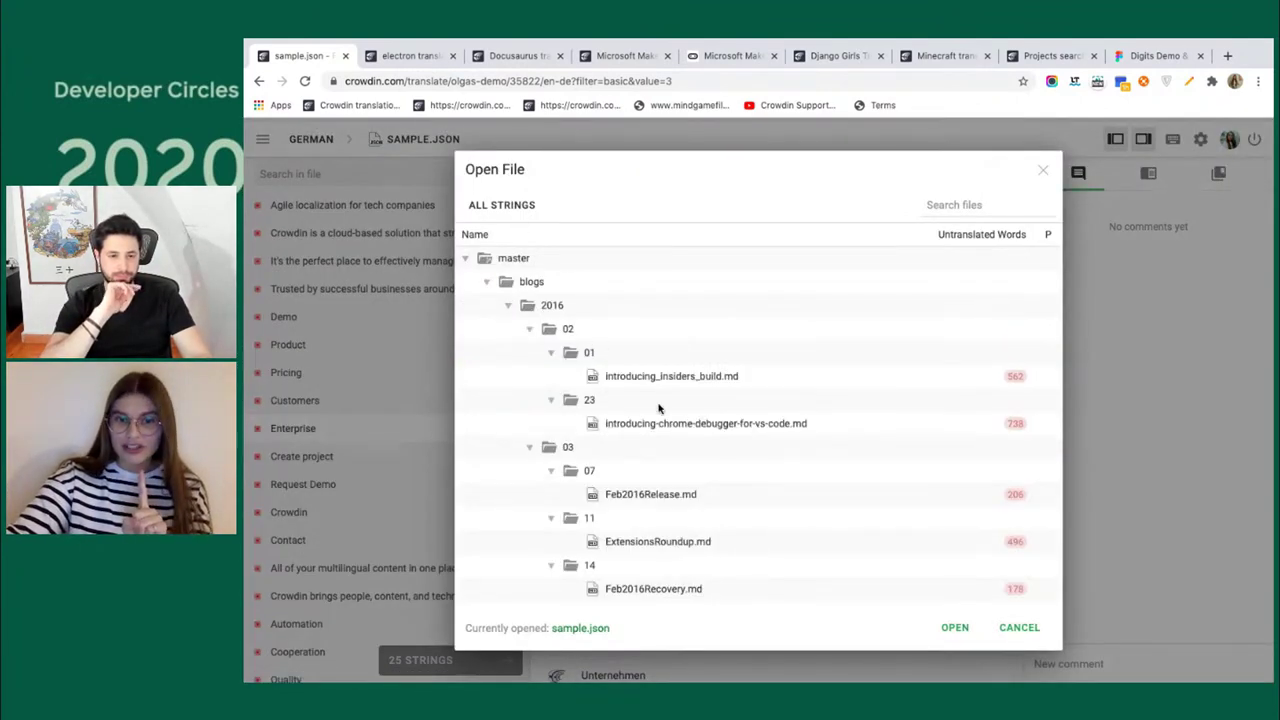
double_click(680, 384)
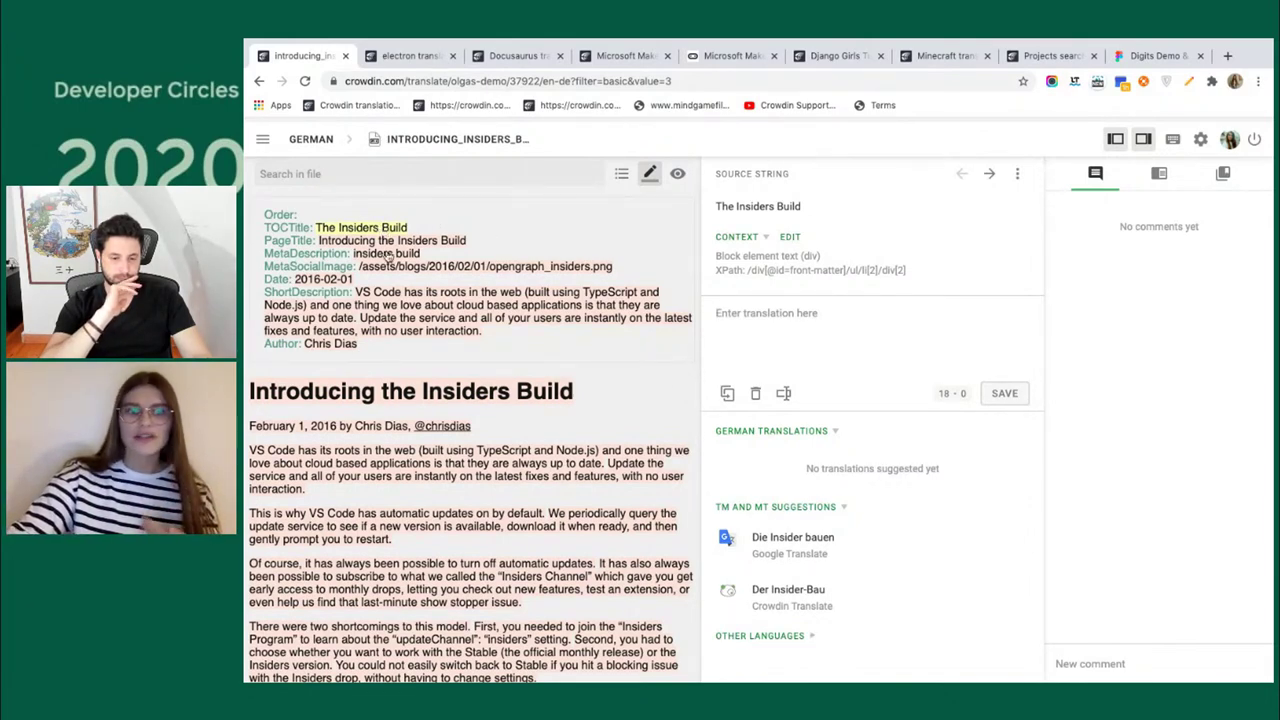
Examine the article preview down to its hidden texts, checking the closing note's last sentence and the TOCTitle string.
scroll(432, 538, "down", 2)
scroll(432, 538, "down", 5)
left_click(489, 569)
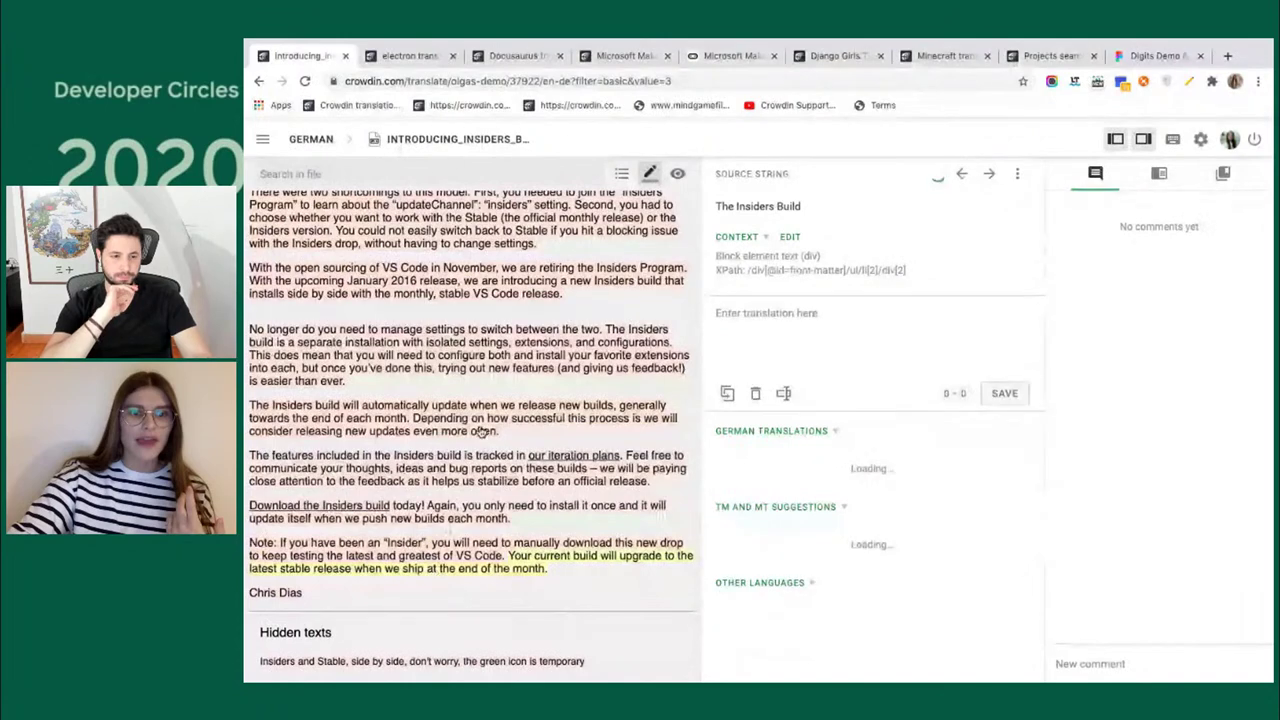
scroll(480, 430, "up", 3)
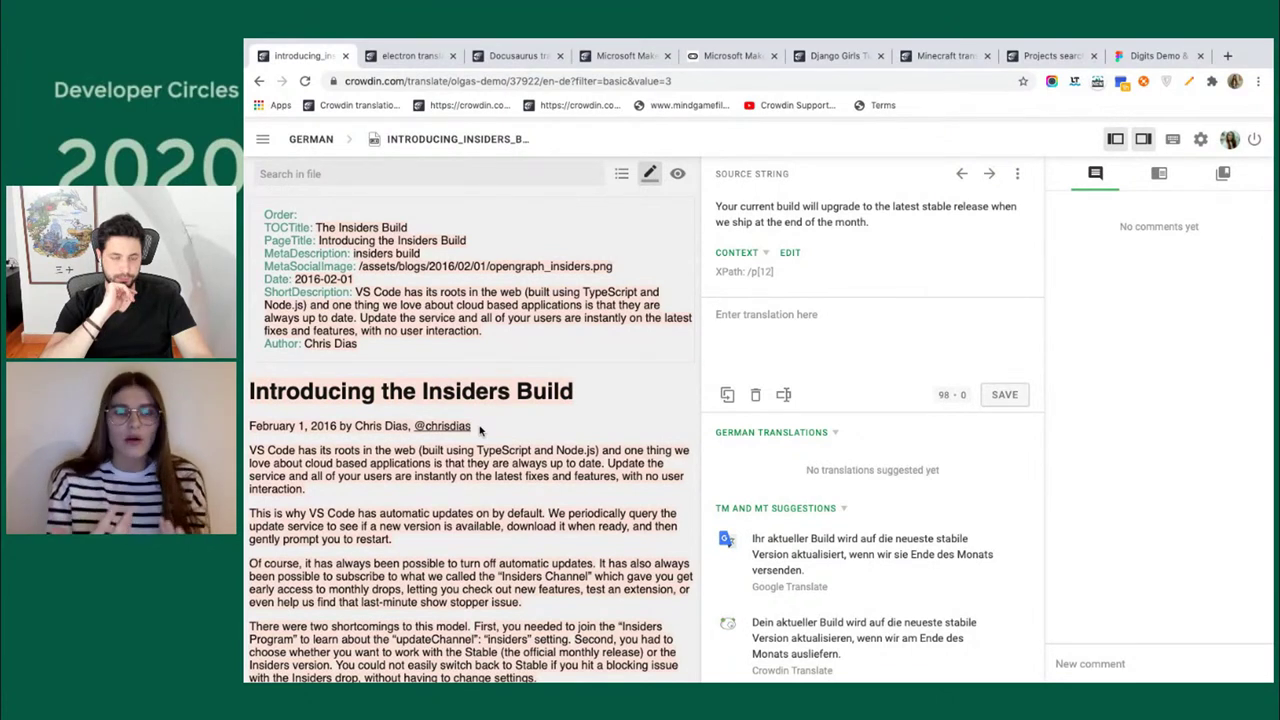
left_click(397, 230)
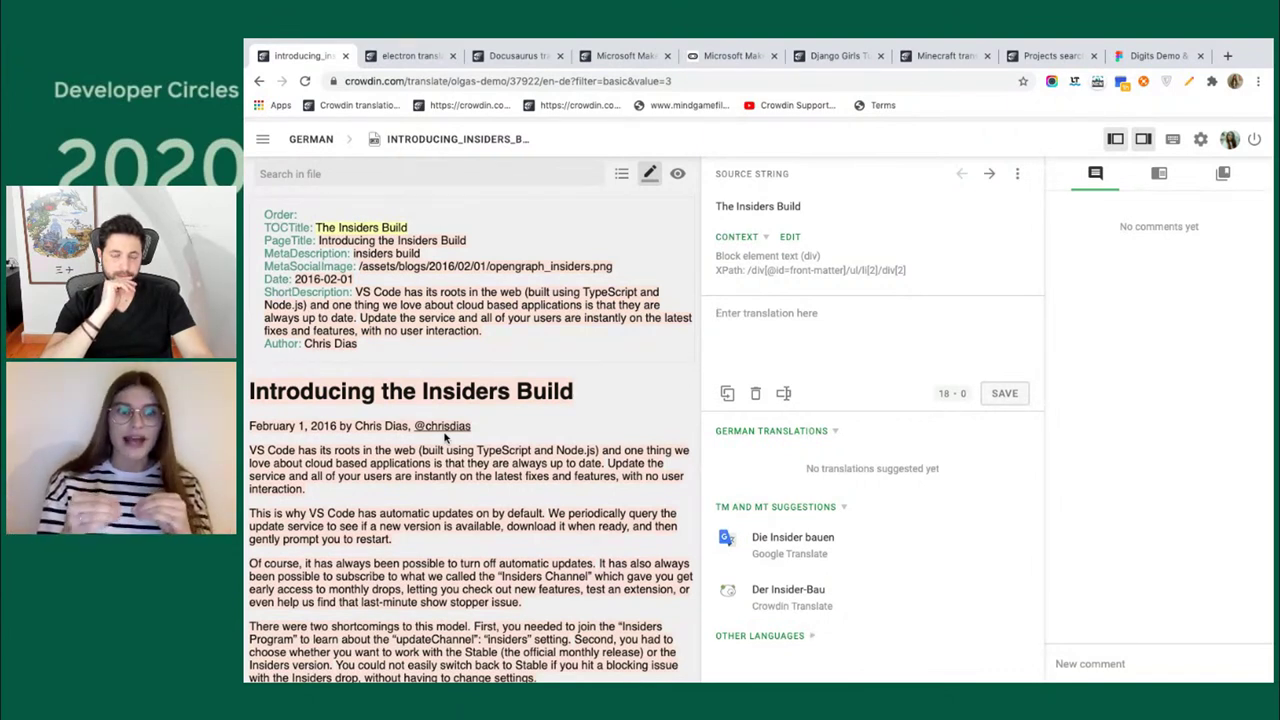
scroll(445, 436, "down", 10)
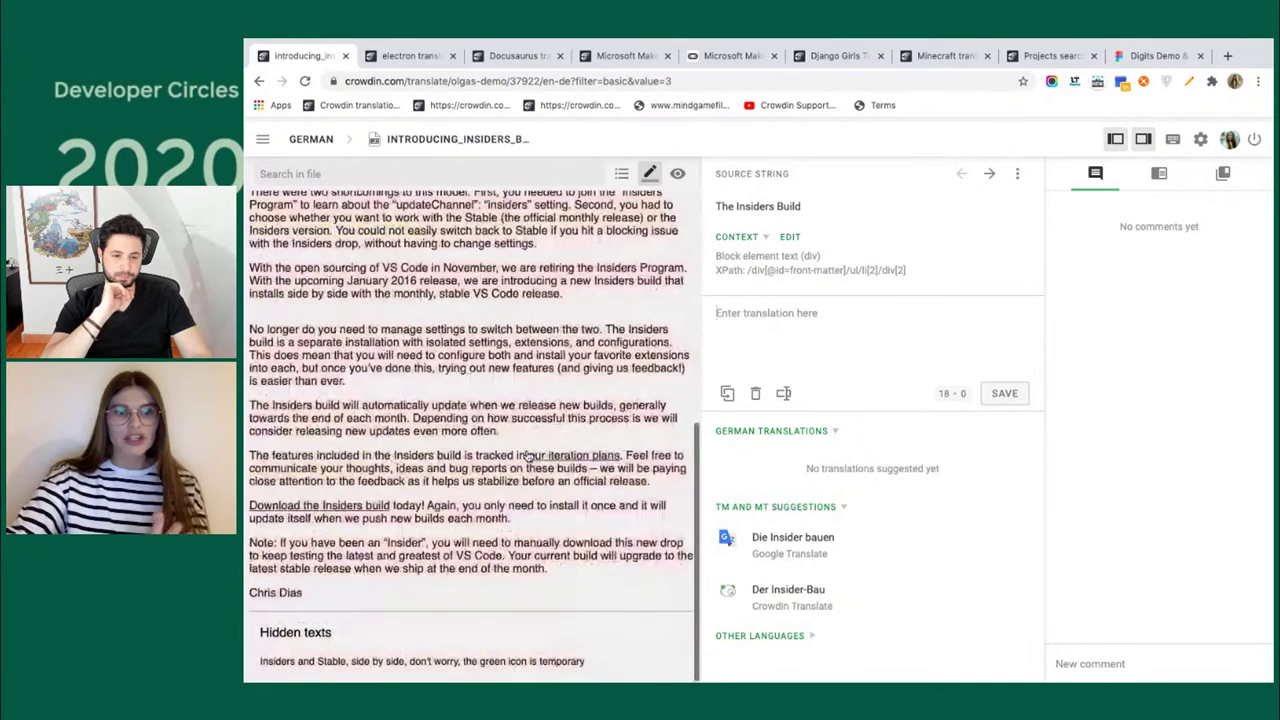
scroll(525, 455, "up", 10)
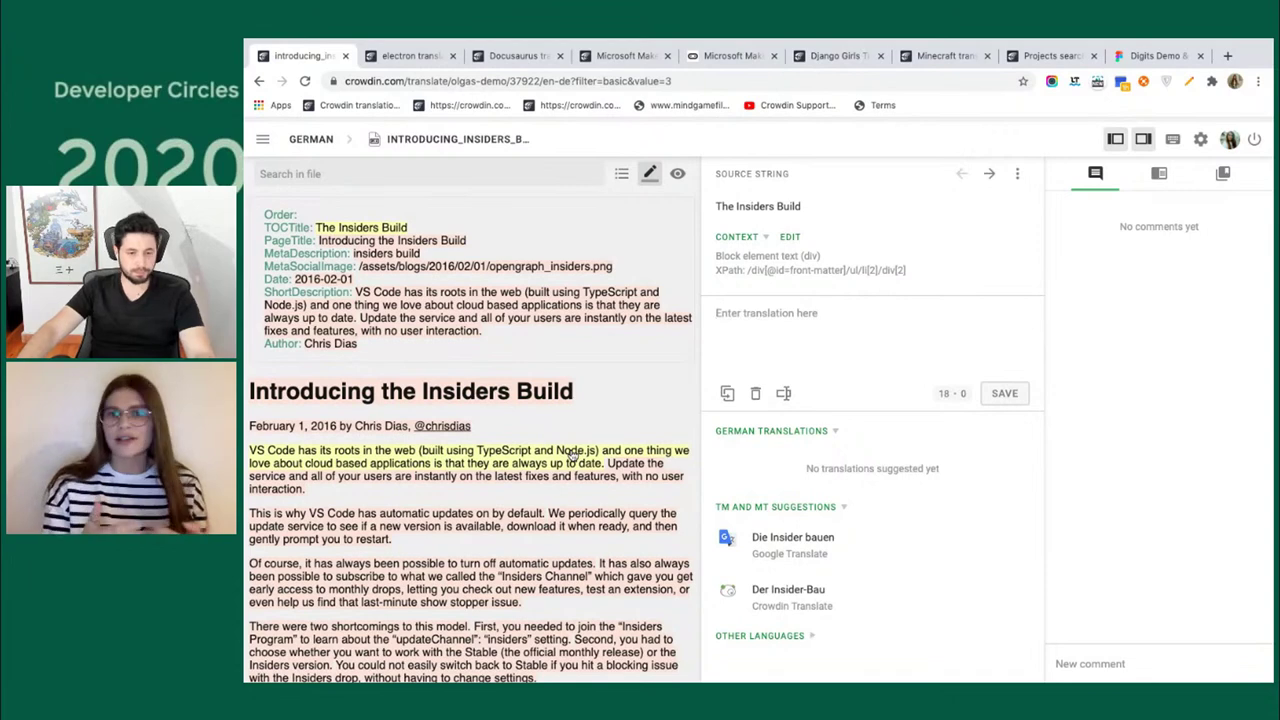
scroll(572, 455, "down", 1)
scroll(572, 455, "up", 1)
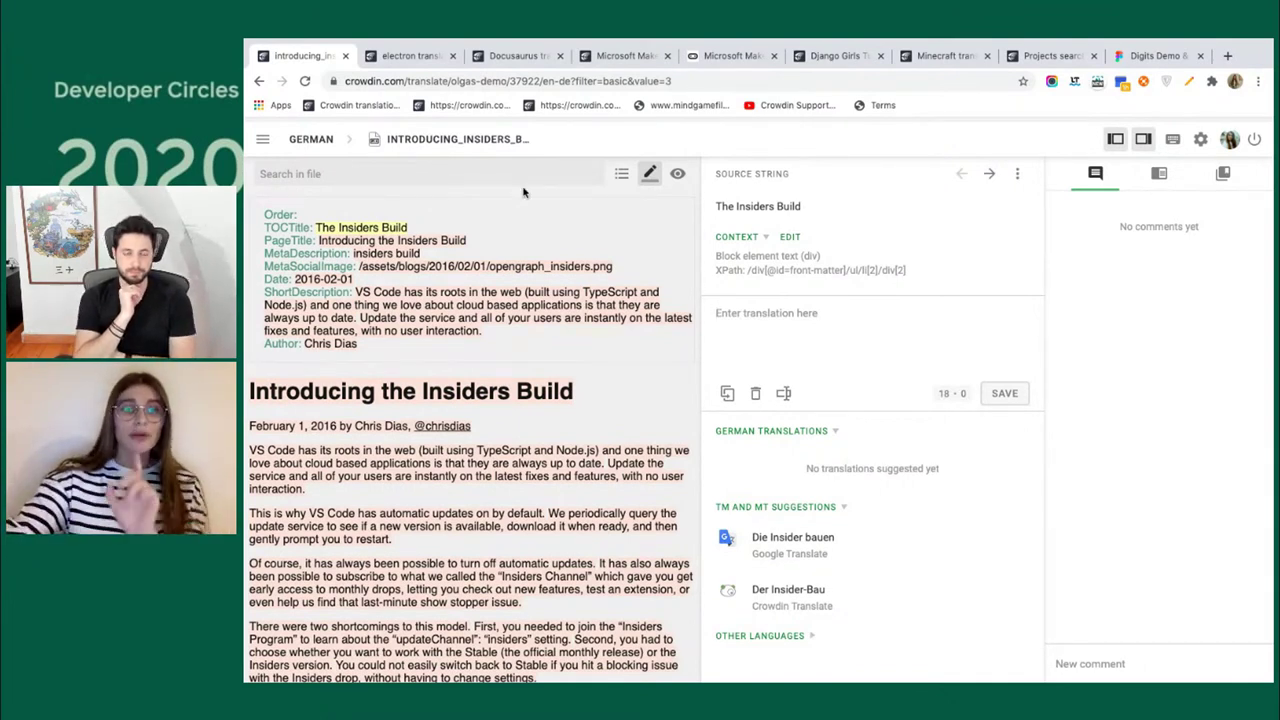
scroll(474, 344, "down", 1)
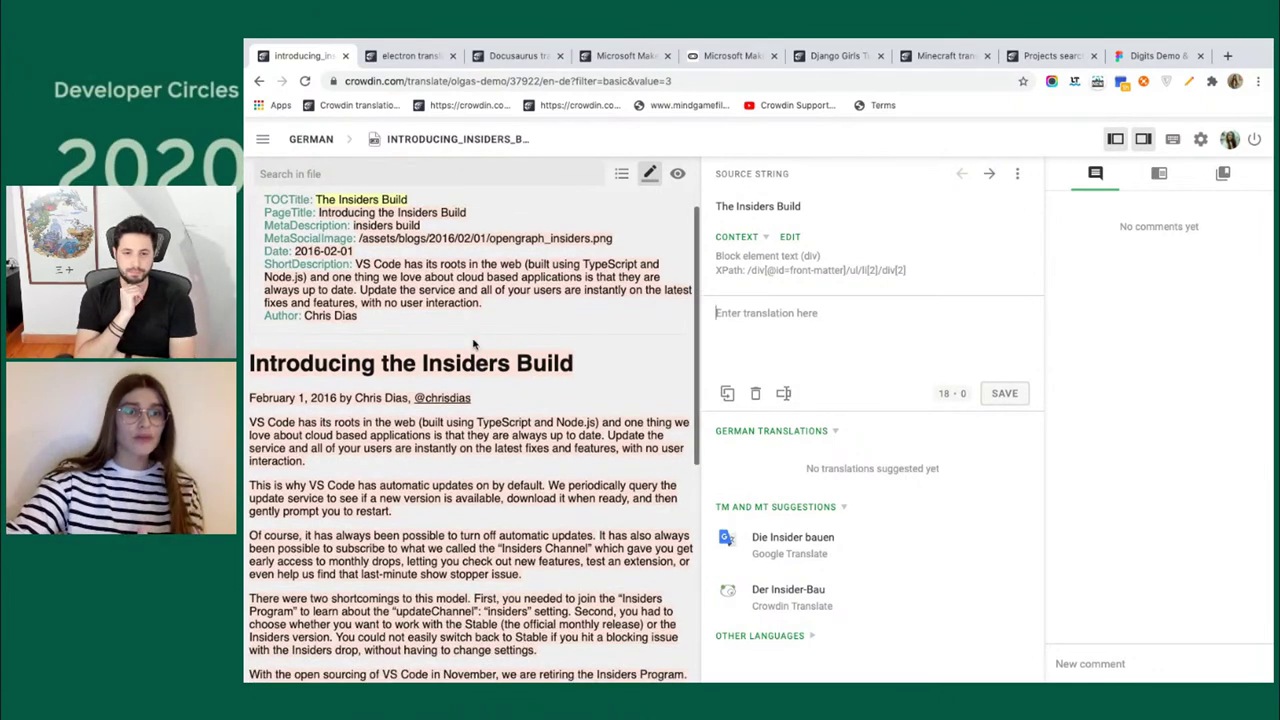
View the PageTitle, MetaDescription and MetaSocialImage strings in the article's front matter.
left_click(418, 213)
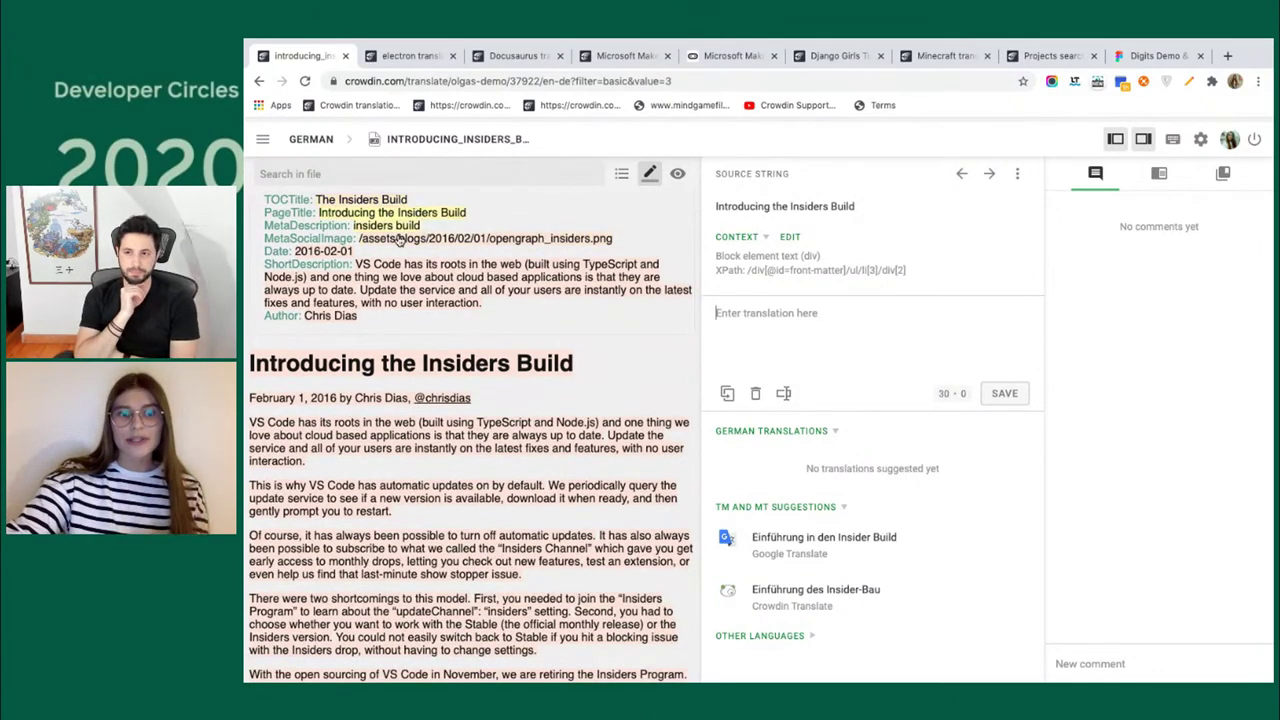
left_click(398, 240)
left_click(394, 228)
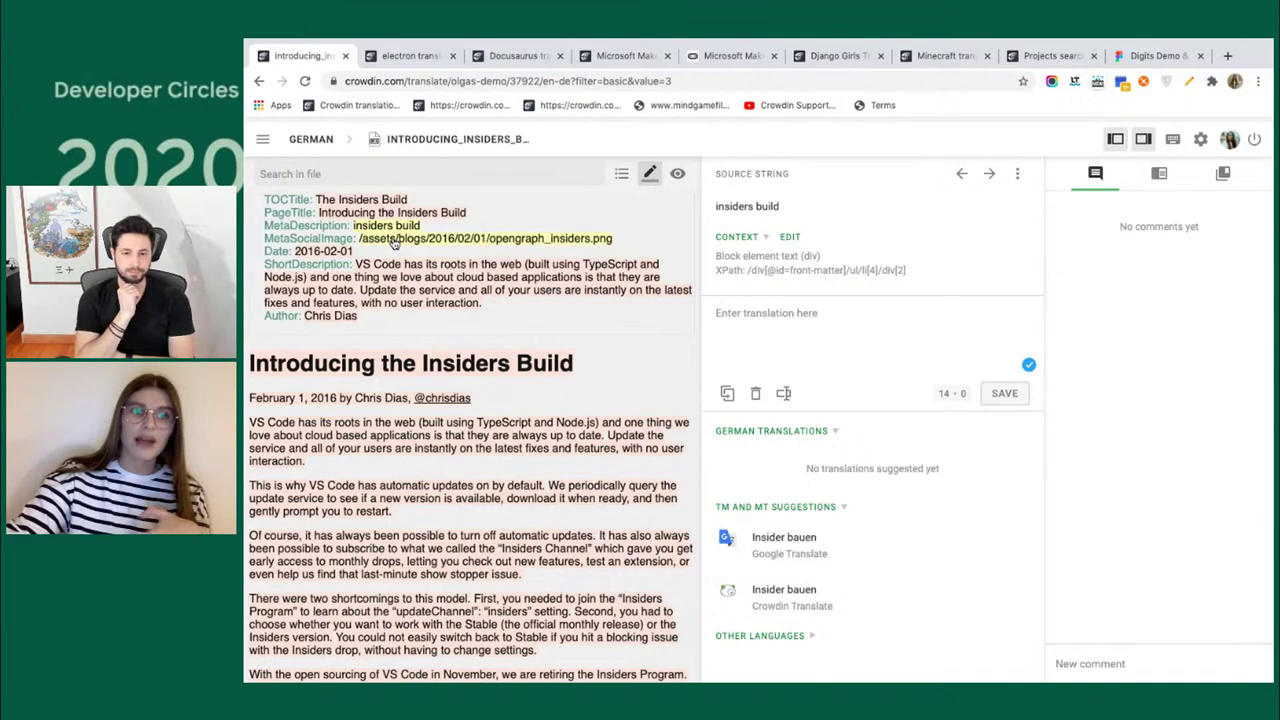
left_click(396, 239)
scroll(413, 378, "down", 2)
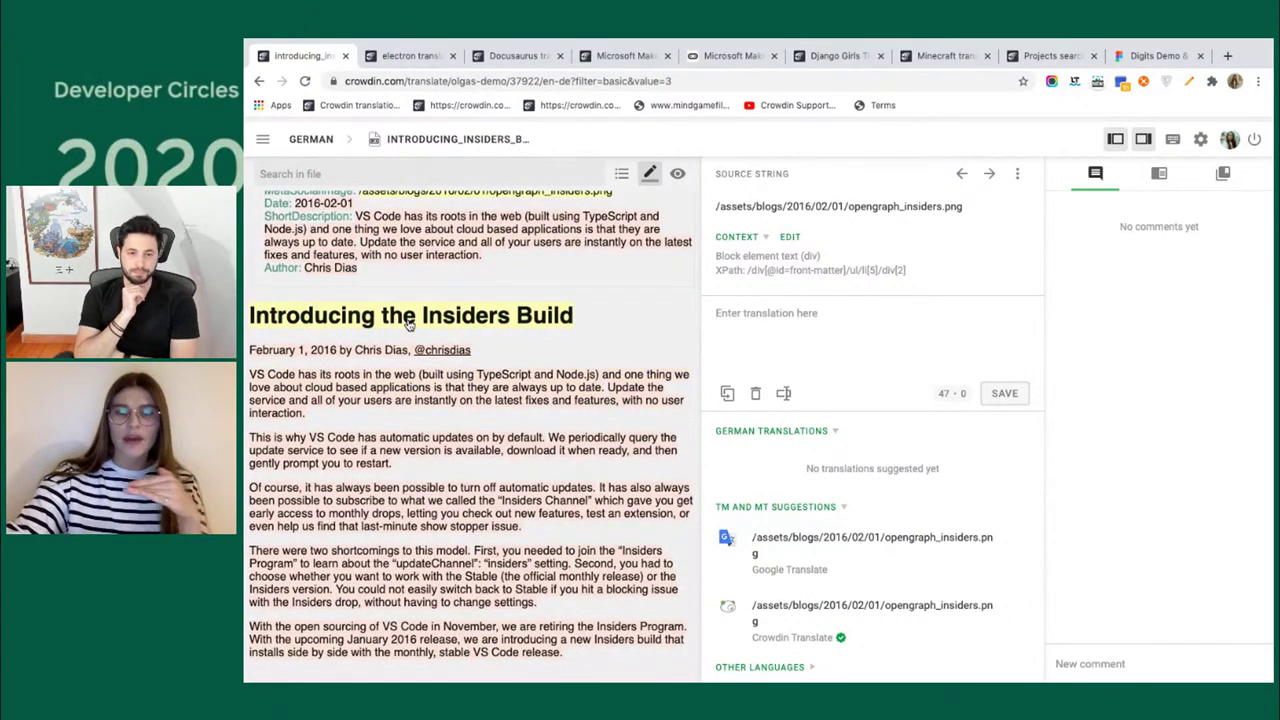
View the article's byline and the sentences of its first body paragraph as separate source strings.
right_click(412, 318)
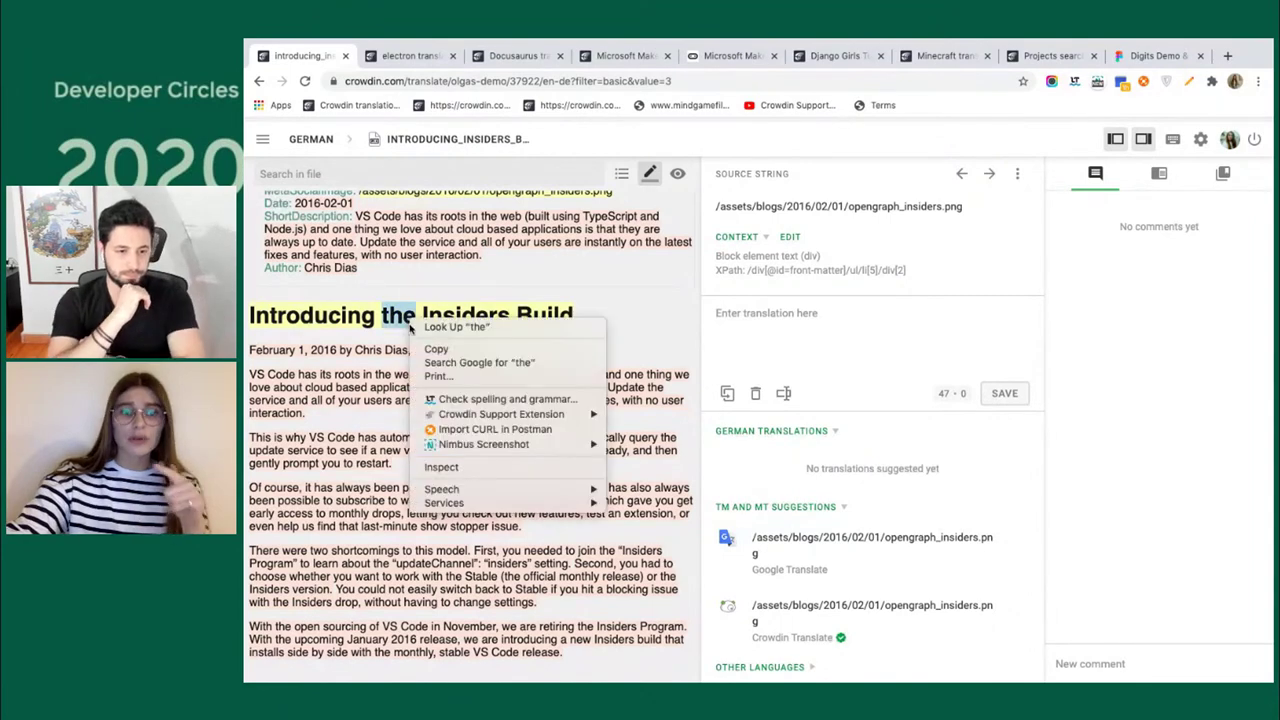
left_click(352, 352)
left_click(344, 353)
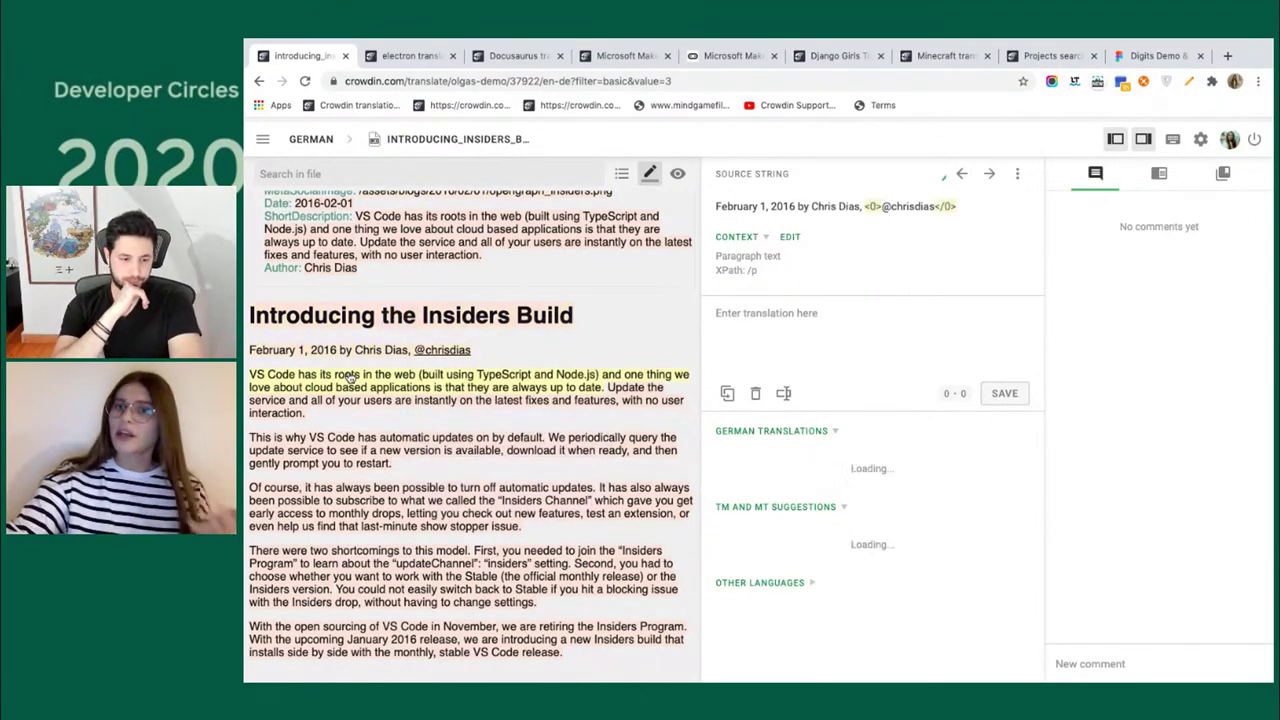
left_click(347, 377)
left_click(362, 402)
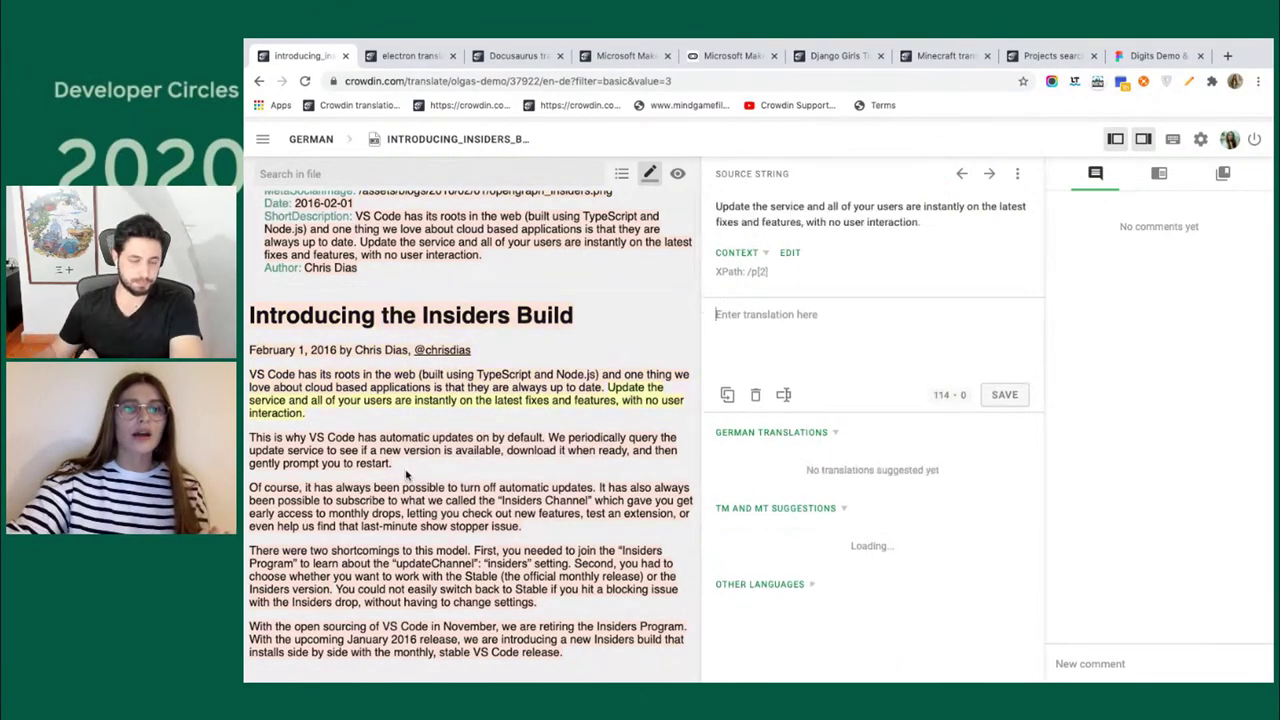
scroll(420, 390, "down", 4)
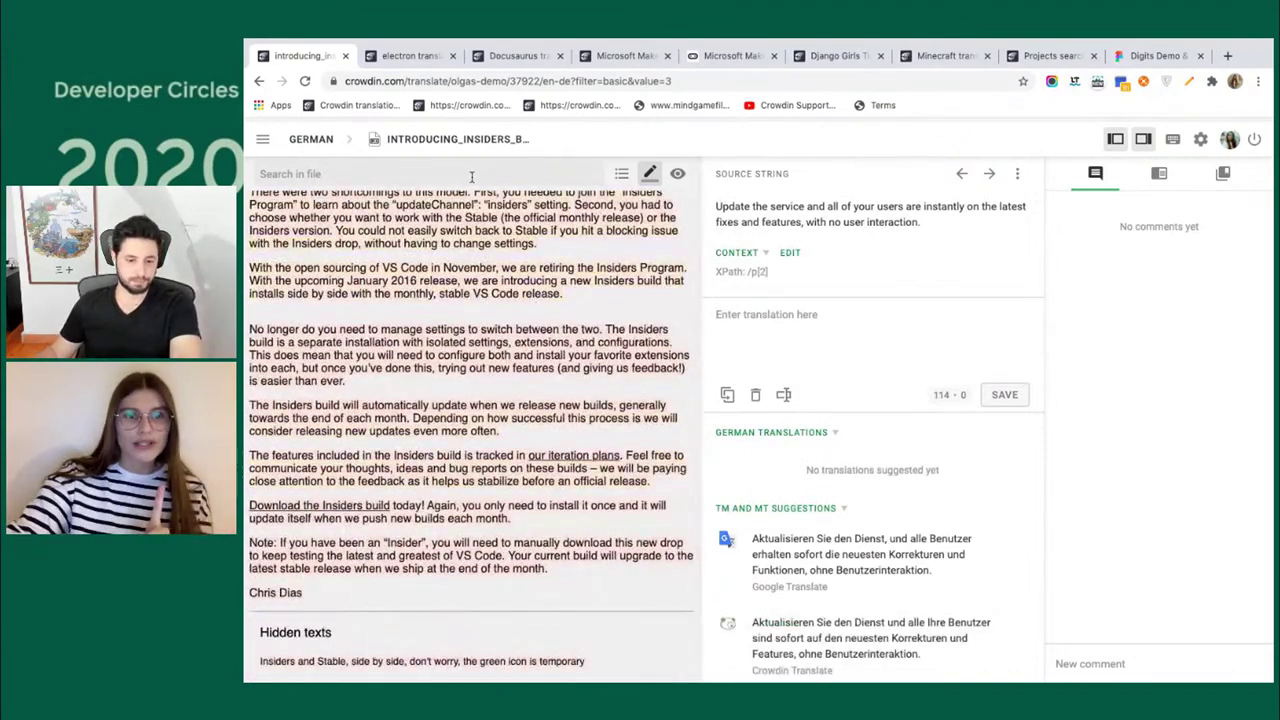
Switch the editor's target language to Japanese for the open article.
left_click(322, 143)
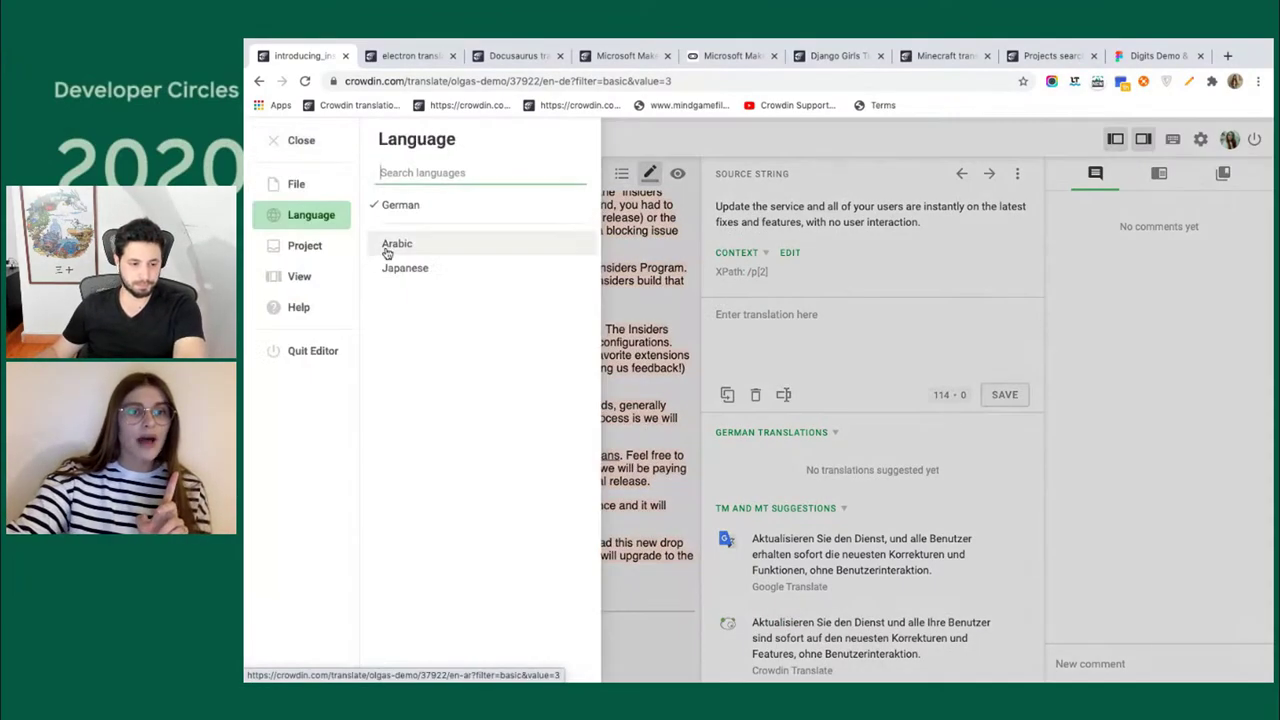
left_click(403, 269)
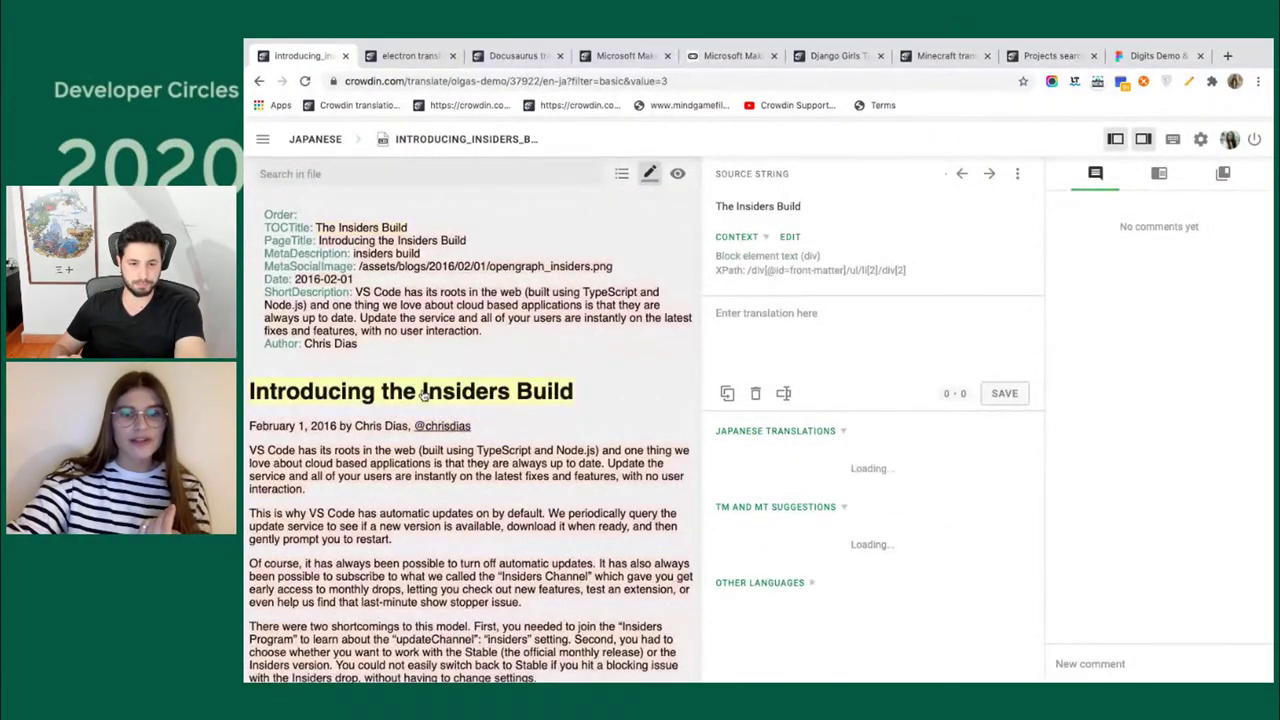
Translate the heading "Introducing the Insiders Build" with the Google Translate suggestion インサイダービルドの紹介 and save it.
left_click(424, 393)
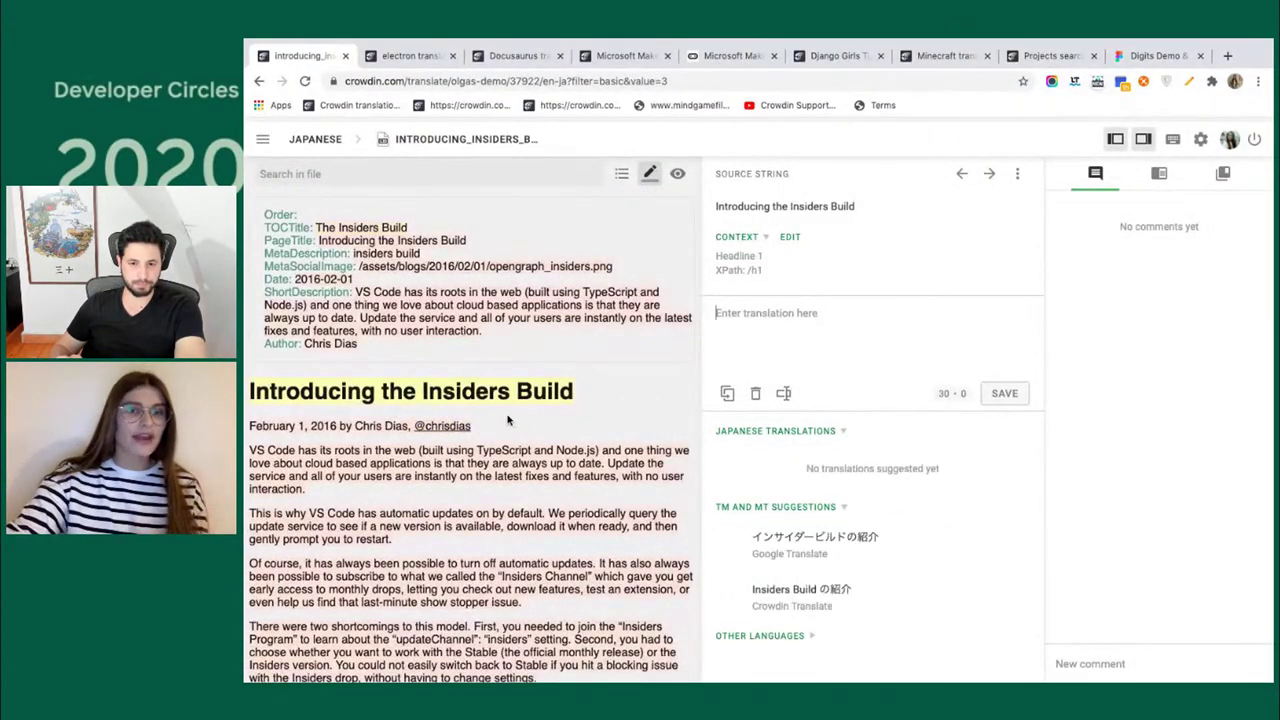
left_click(882, 550)
left_click(1005, 394)
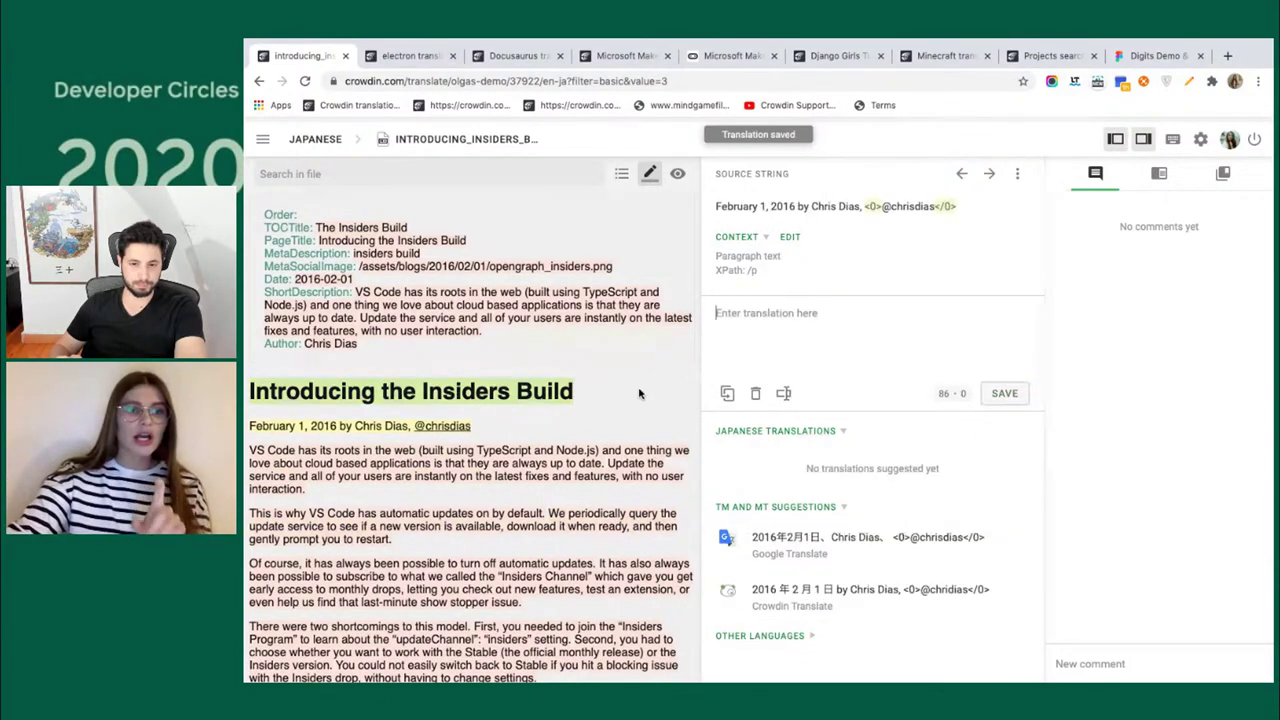
Preview the article with its saved translations and look through the body text below the Japanese heading.
left_click(678, 173)
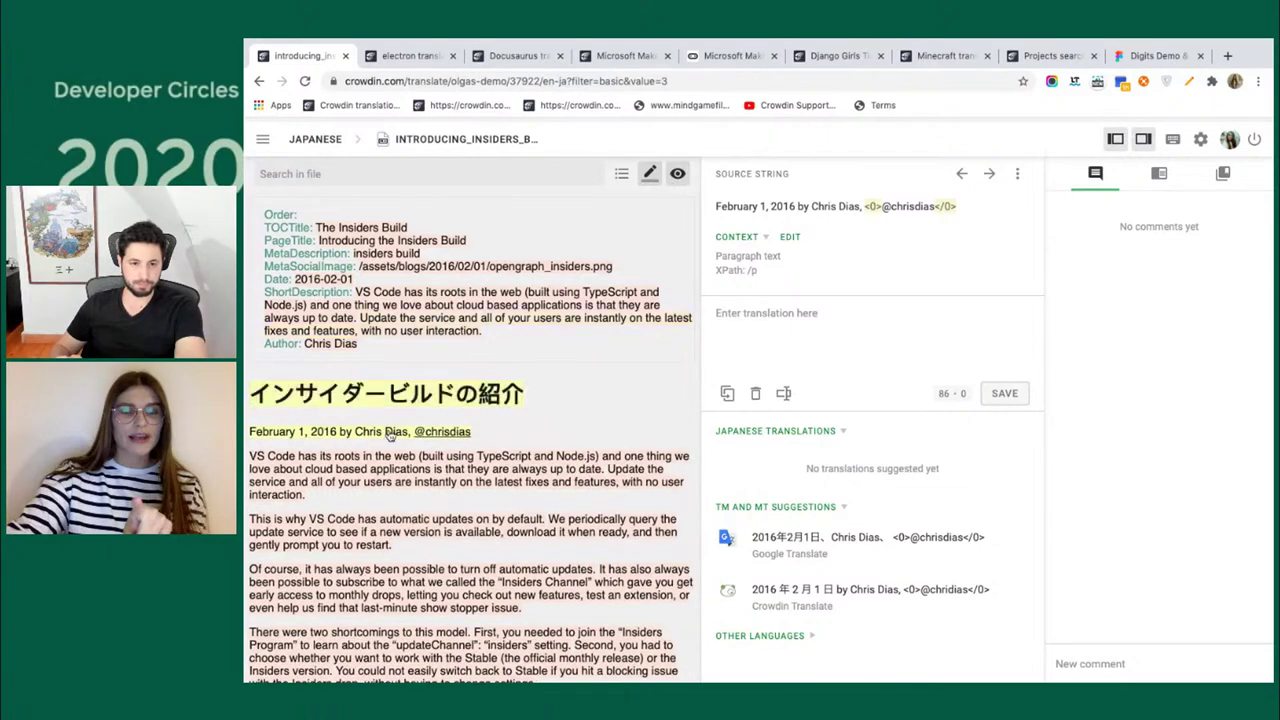
scroll(408, 405, "down", 2)
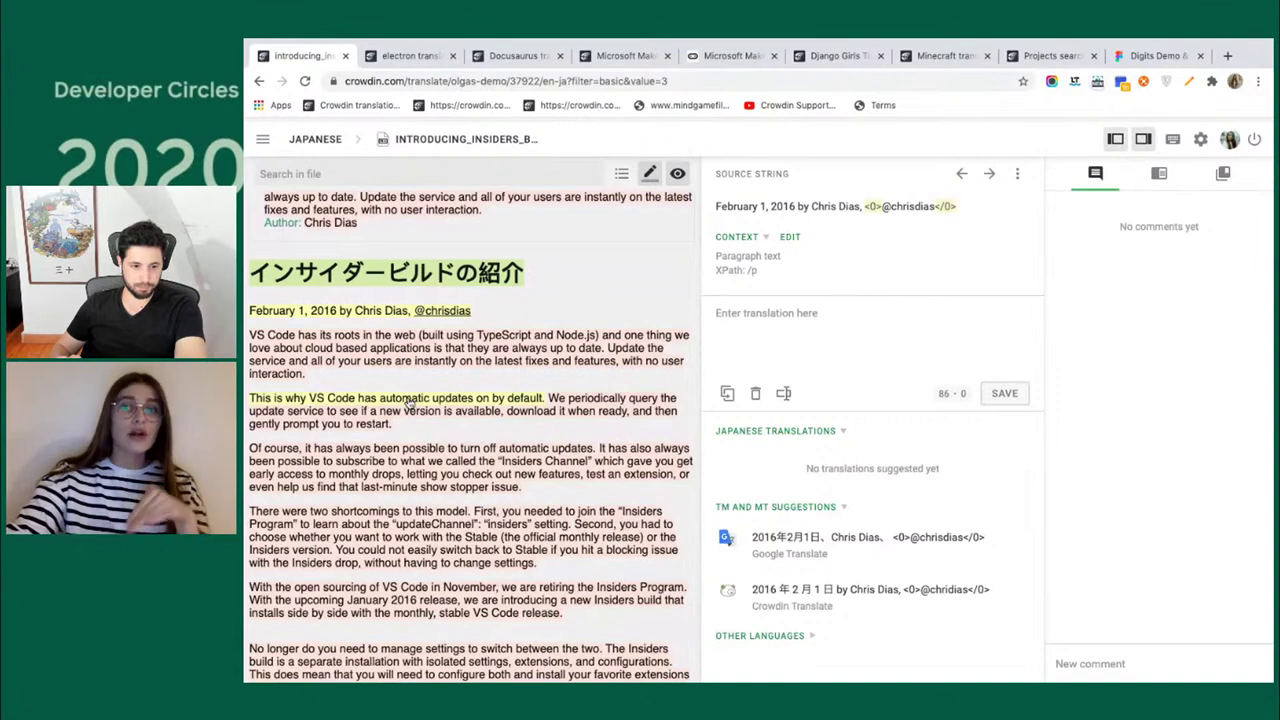
scroll(408, 405, "down", 3)
scroll(408, 405, "up", 5)
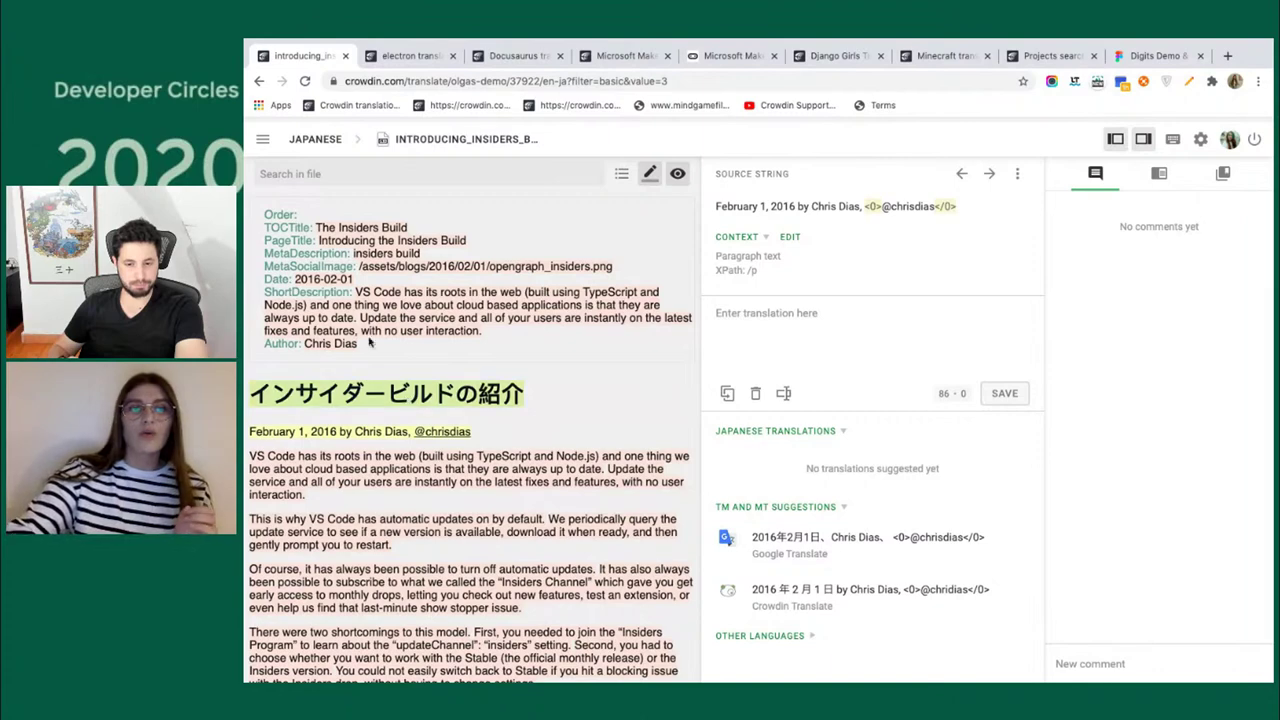
Open the file sample.json from the src folder for translation.
left_click(466, 139)
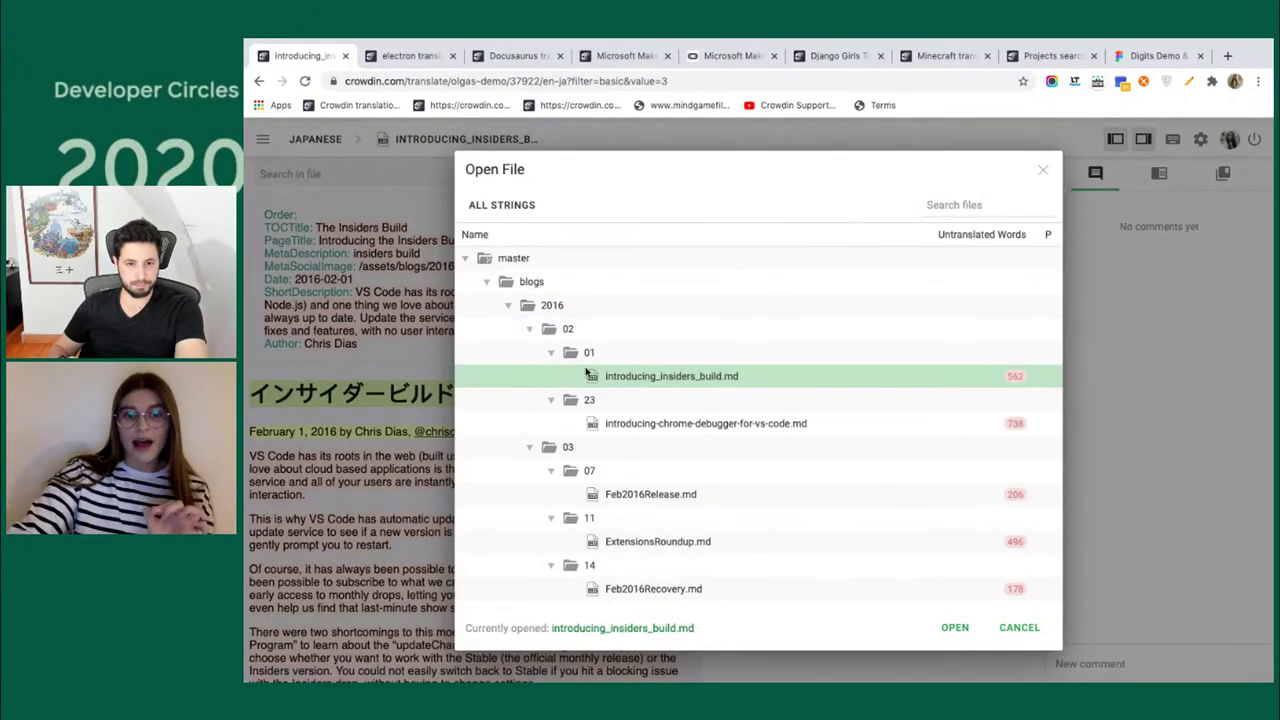
left_click(463, 258)
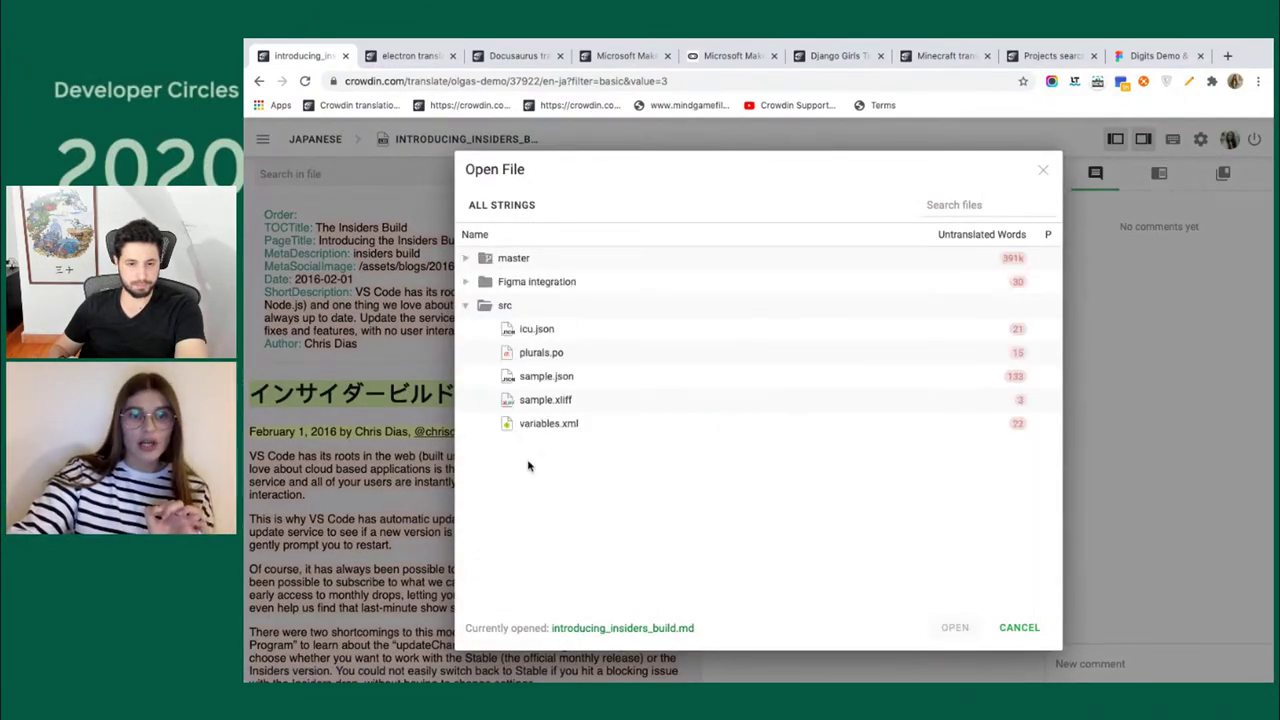
double_click(547, 378)
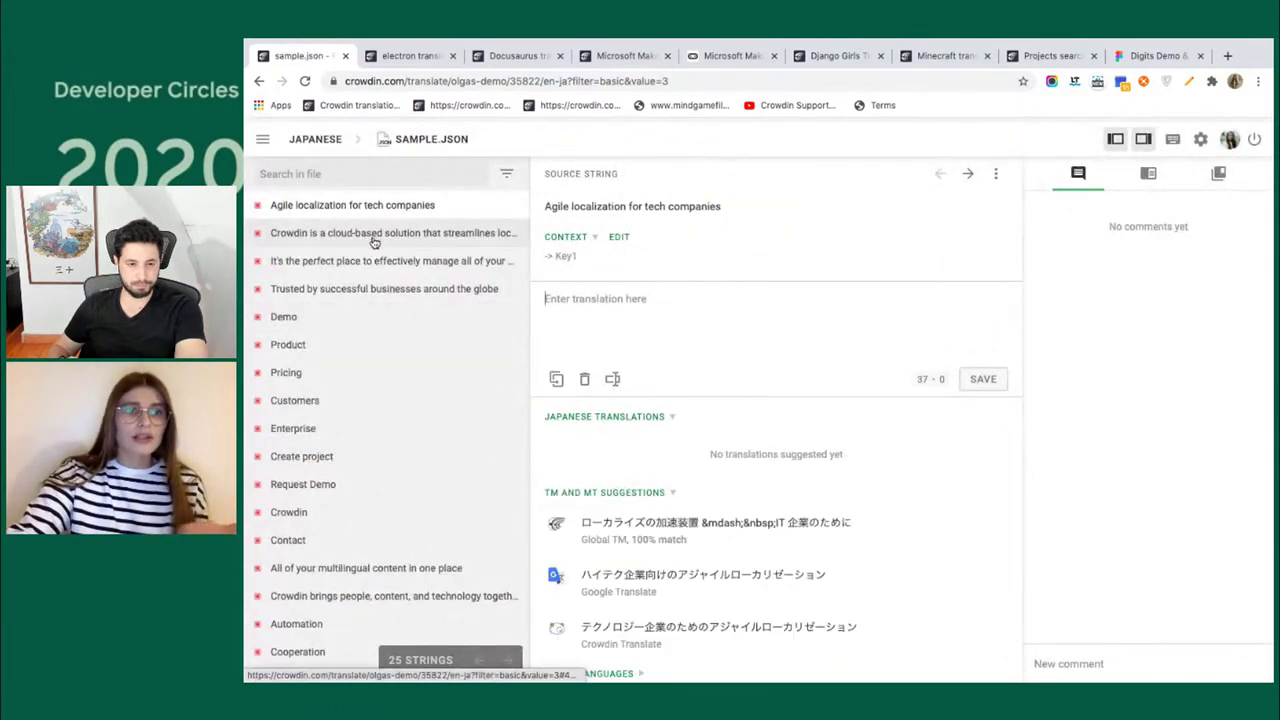
Look through the first source strings of sample.json and their contexts, ending on the Product string.
left_click(373, 238)
left_click(371, 262)
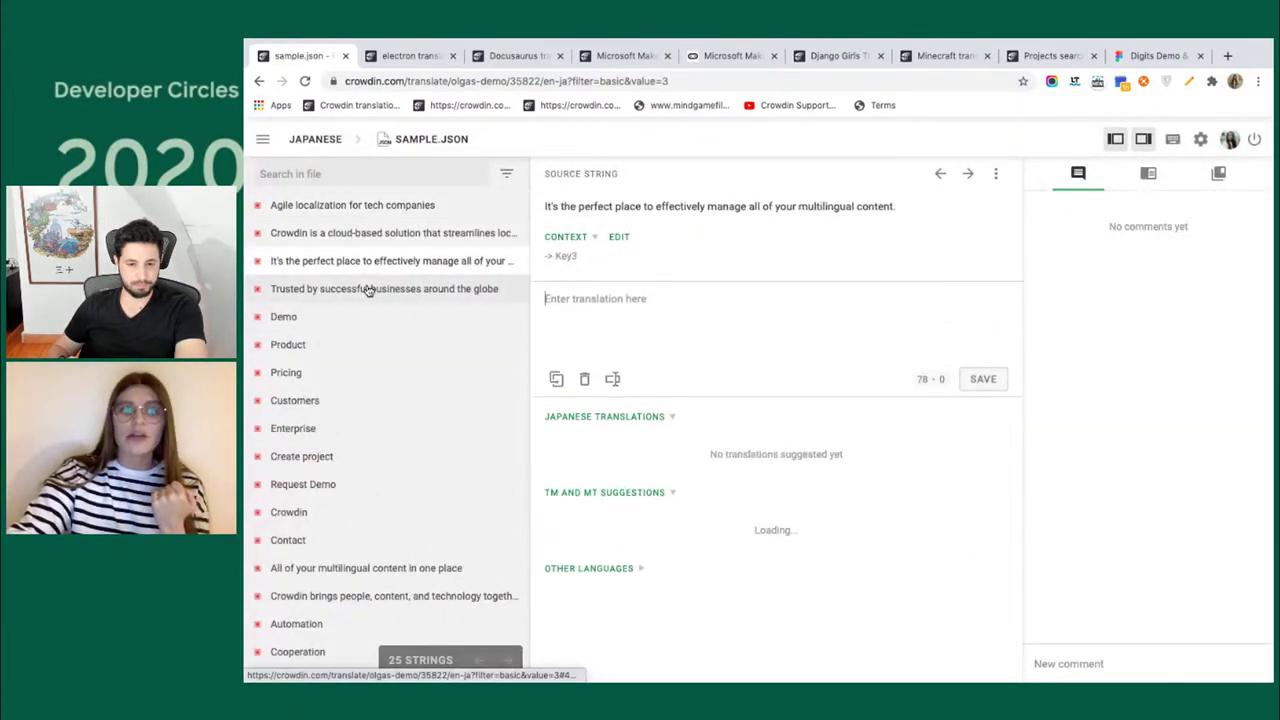
left_click(368, 290)
left_click(349, 349)
left_click(345, 378)
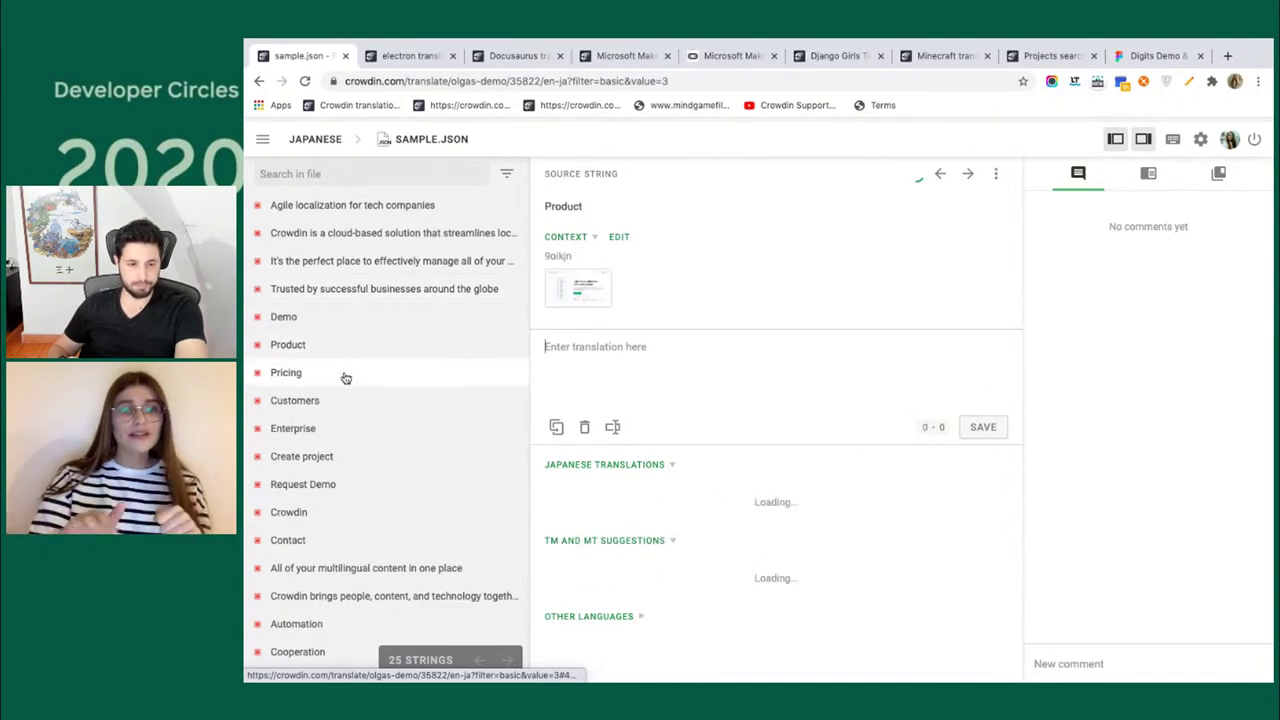
left_click(348, 354)
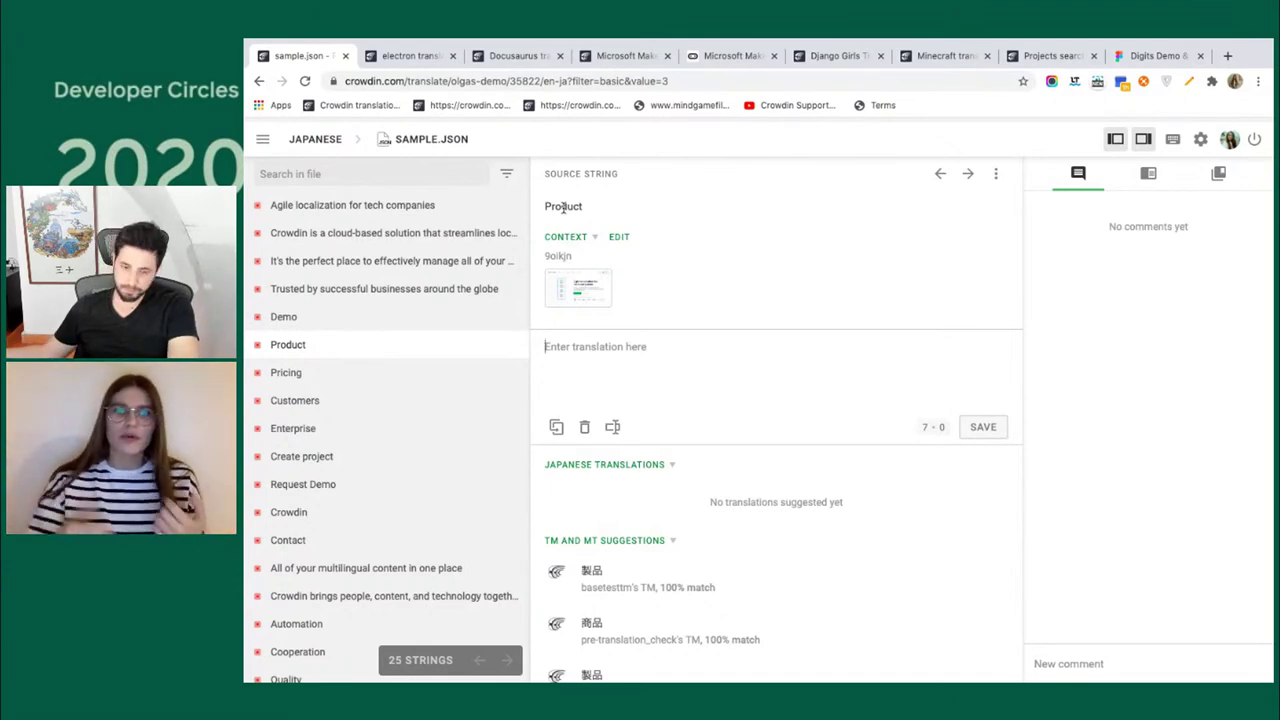
View the enlarged context screenshot of the Product string to see where the word is used, then close it.
left_click(576, 302)
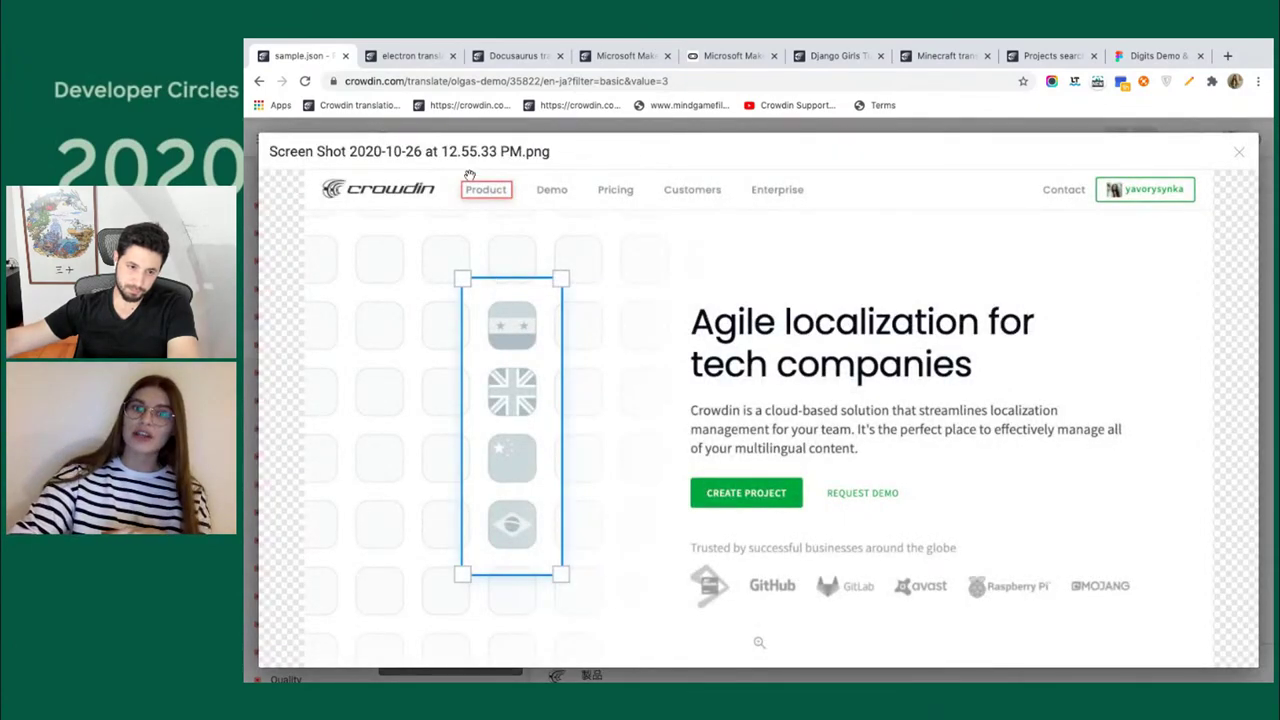
left_click(1232, 163)
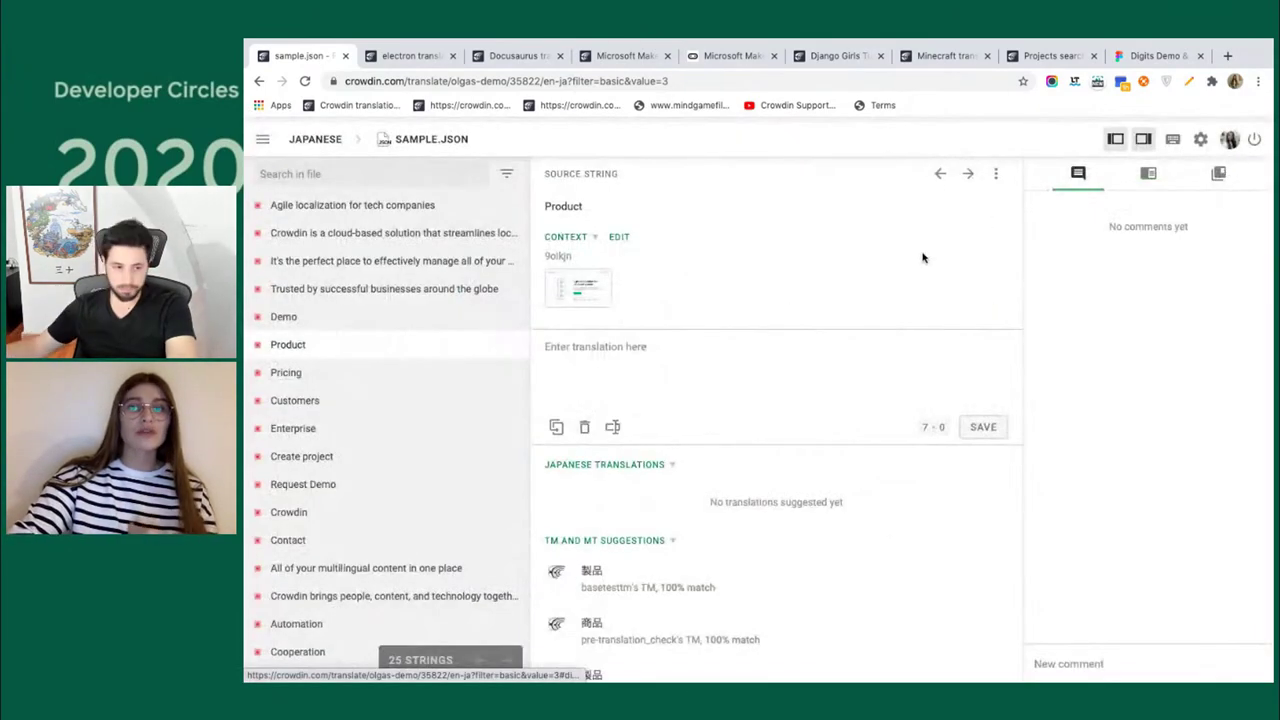
left_click(607, 298)
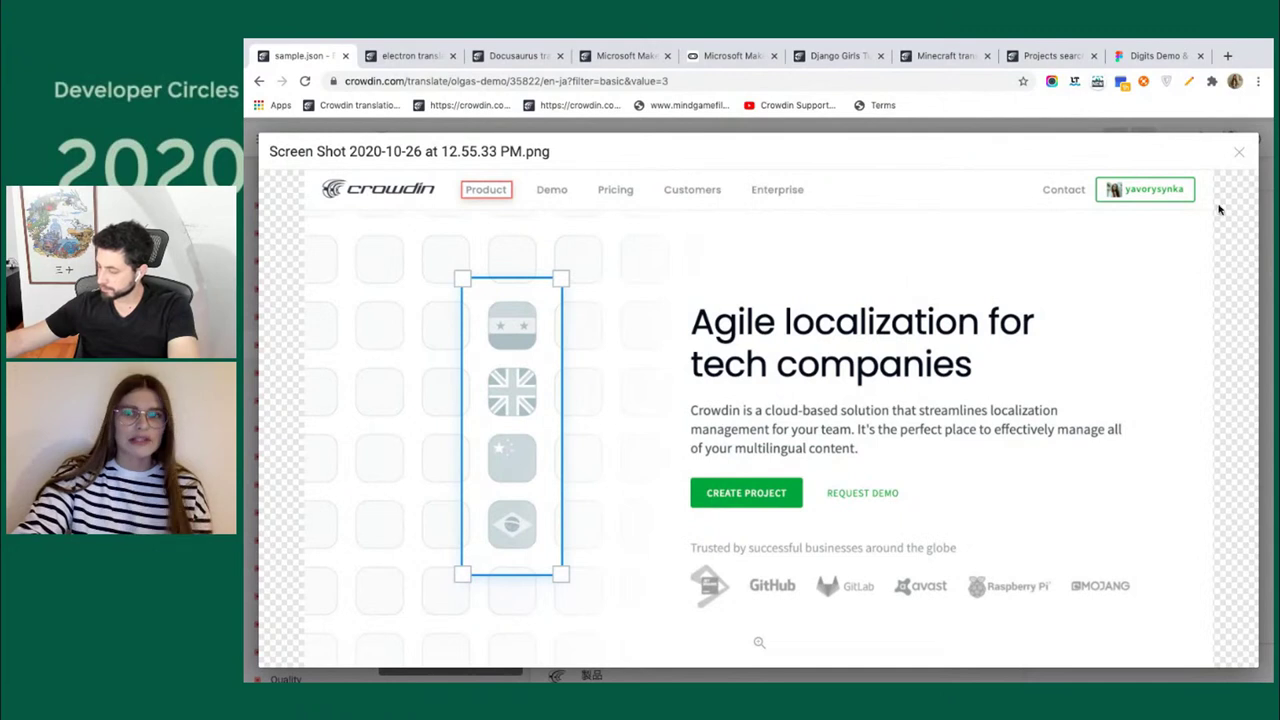
left_click(1239, 152)
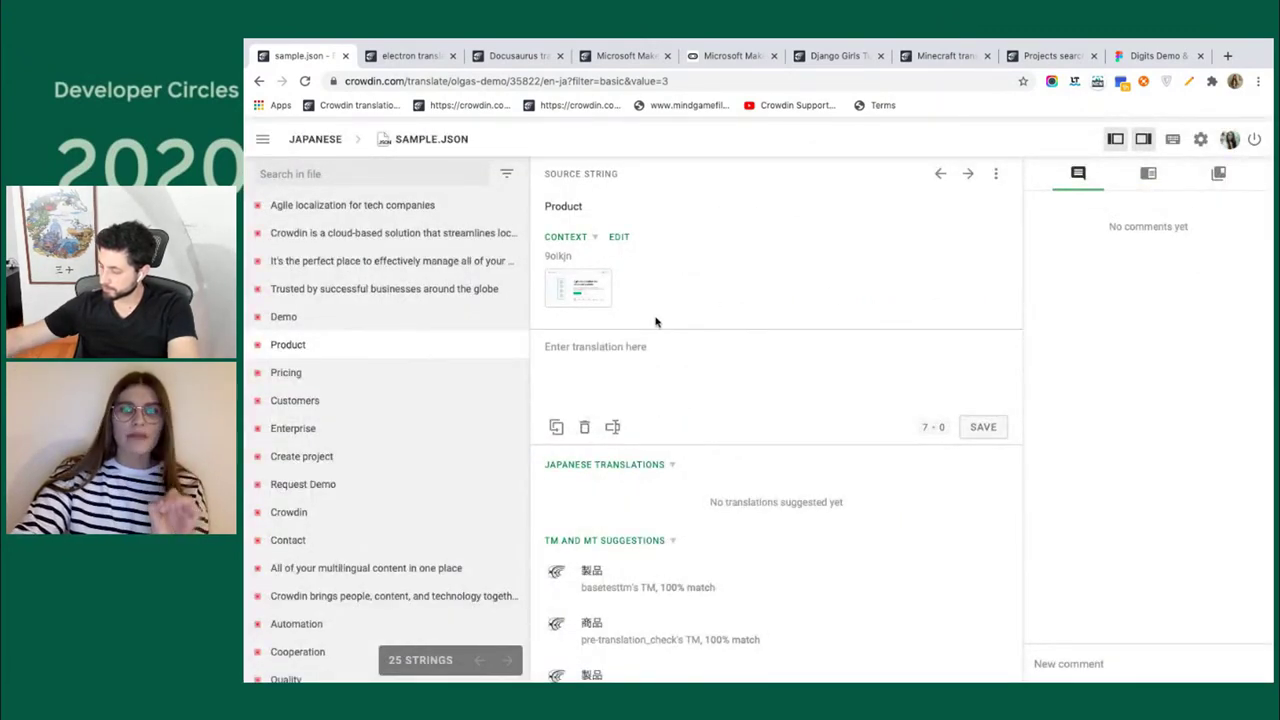
Save the translation memory suggestion 製品 as the Japanese translation of Product and reopen that string.
left_click(360, 374)
left_click(360, 347)
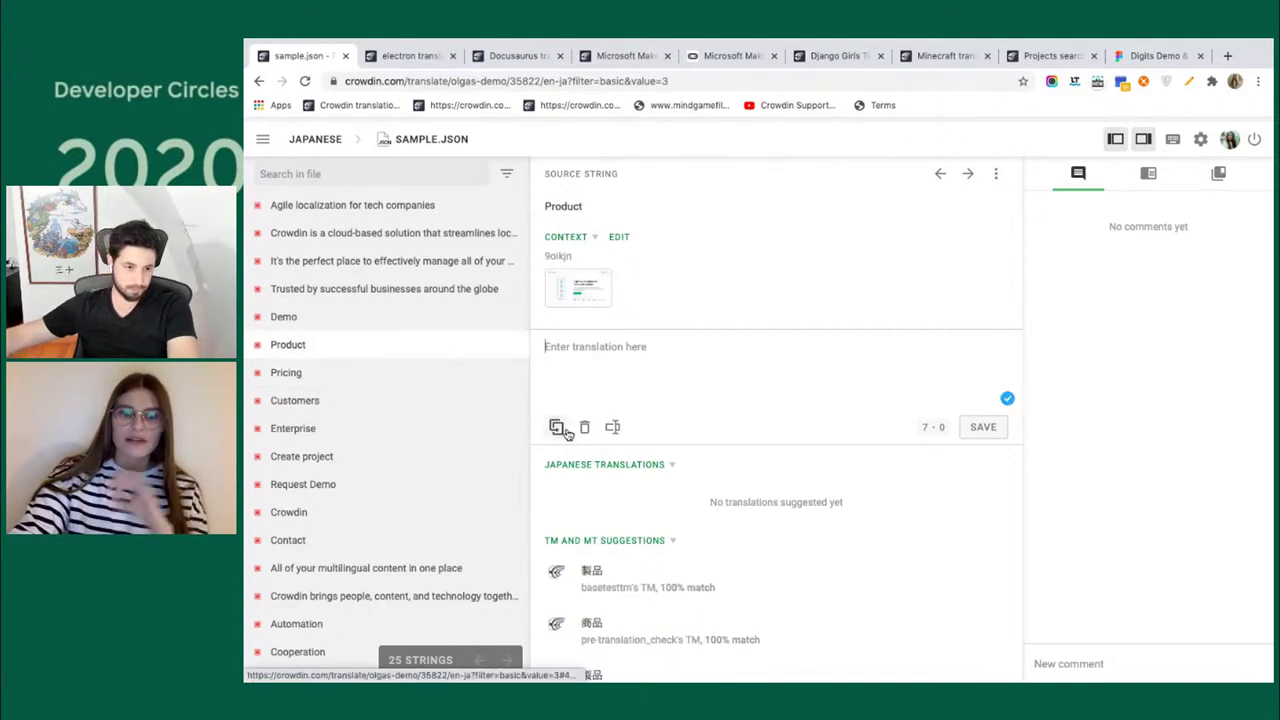
left_click(709, 577)
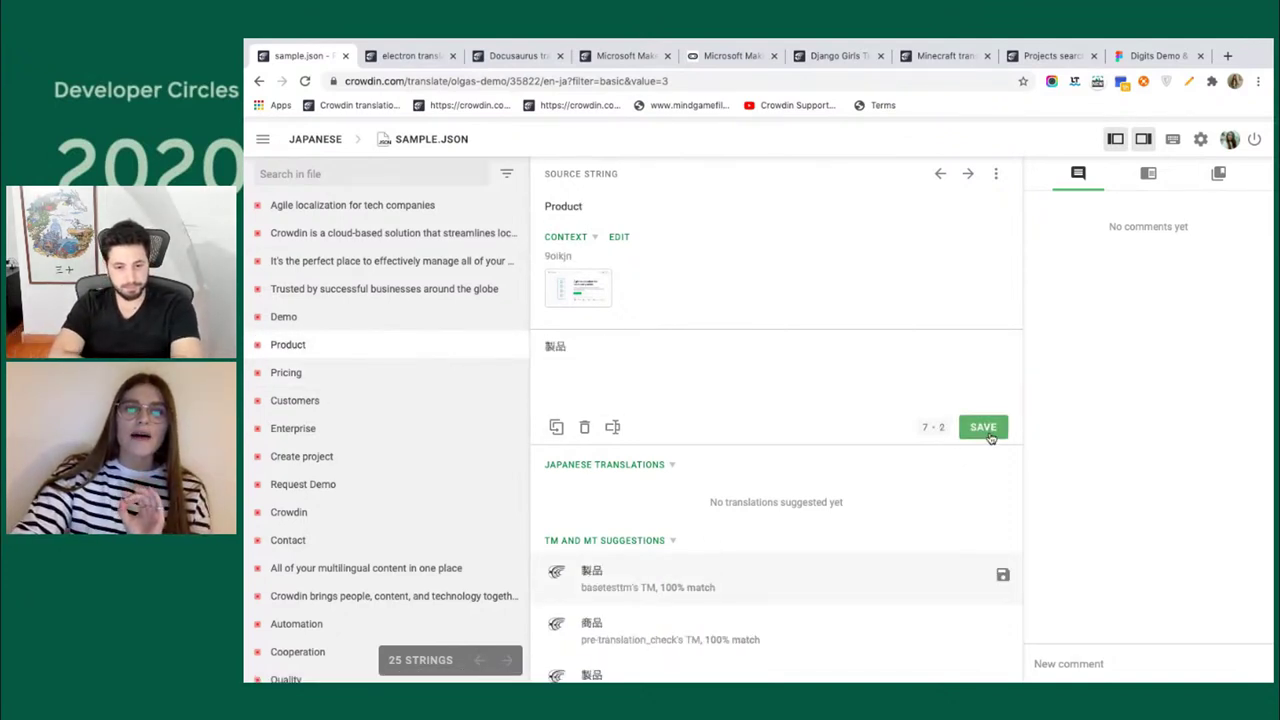
left_click(988, 436)
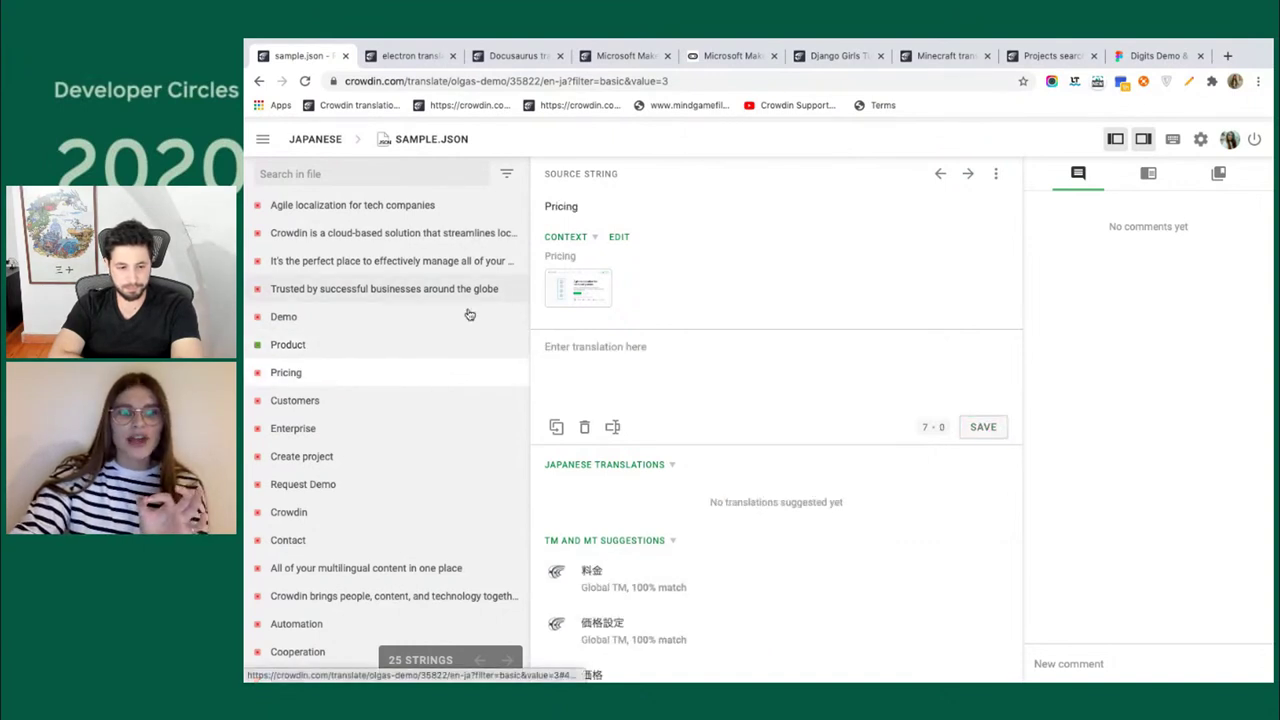
left_click(414, 344)
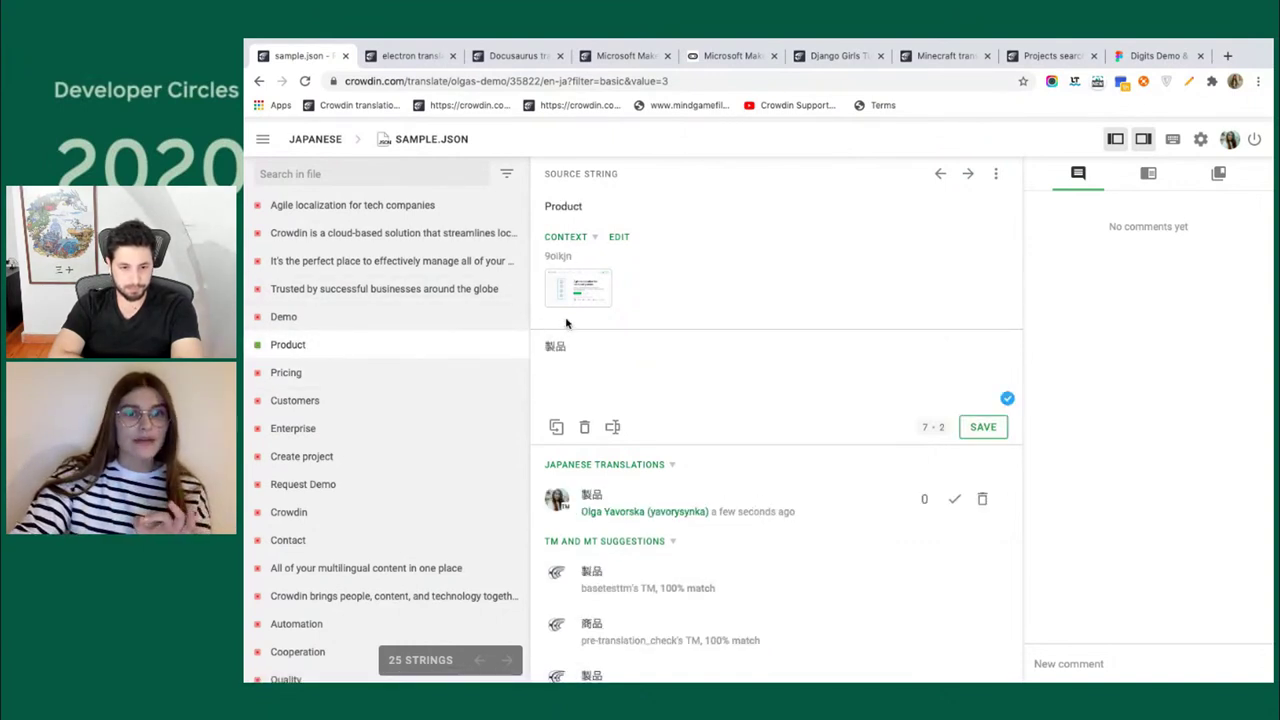
Switch the target language to German and save the translation memory suggestion Produkt for the Product string.
left_click(315, 139)
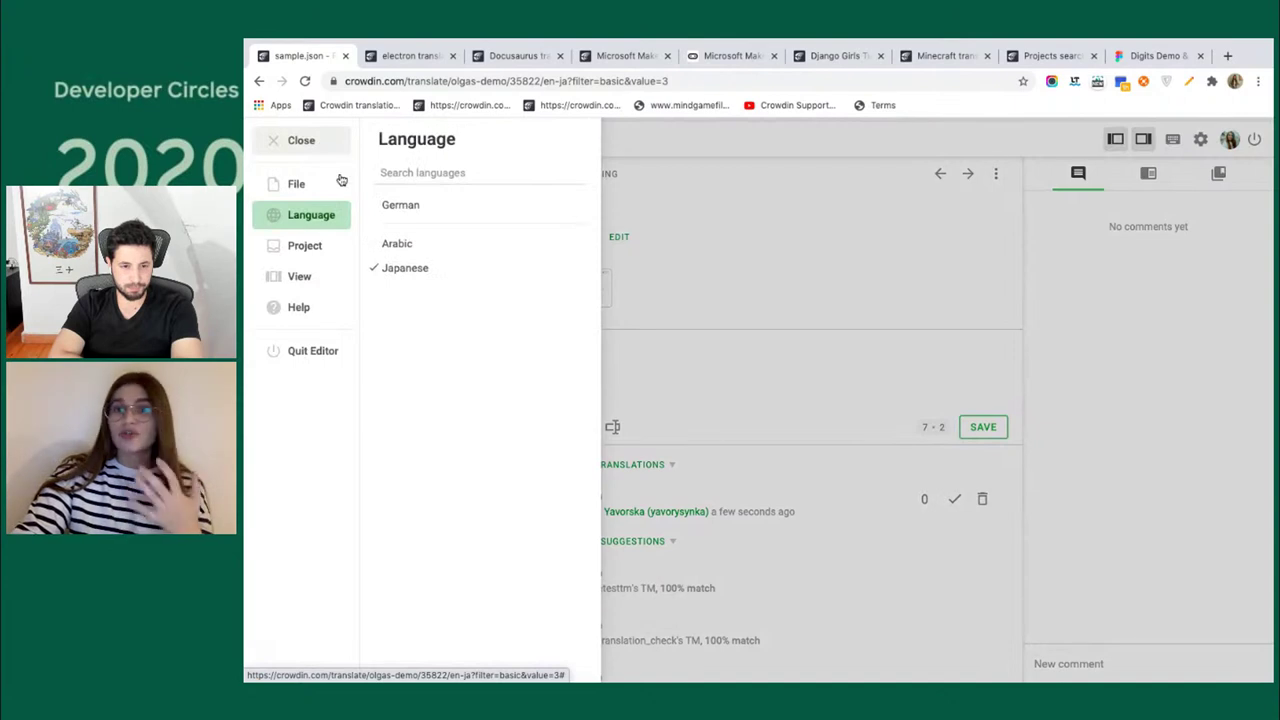
left_click(414, 208)
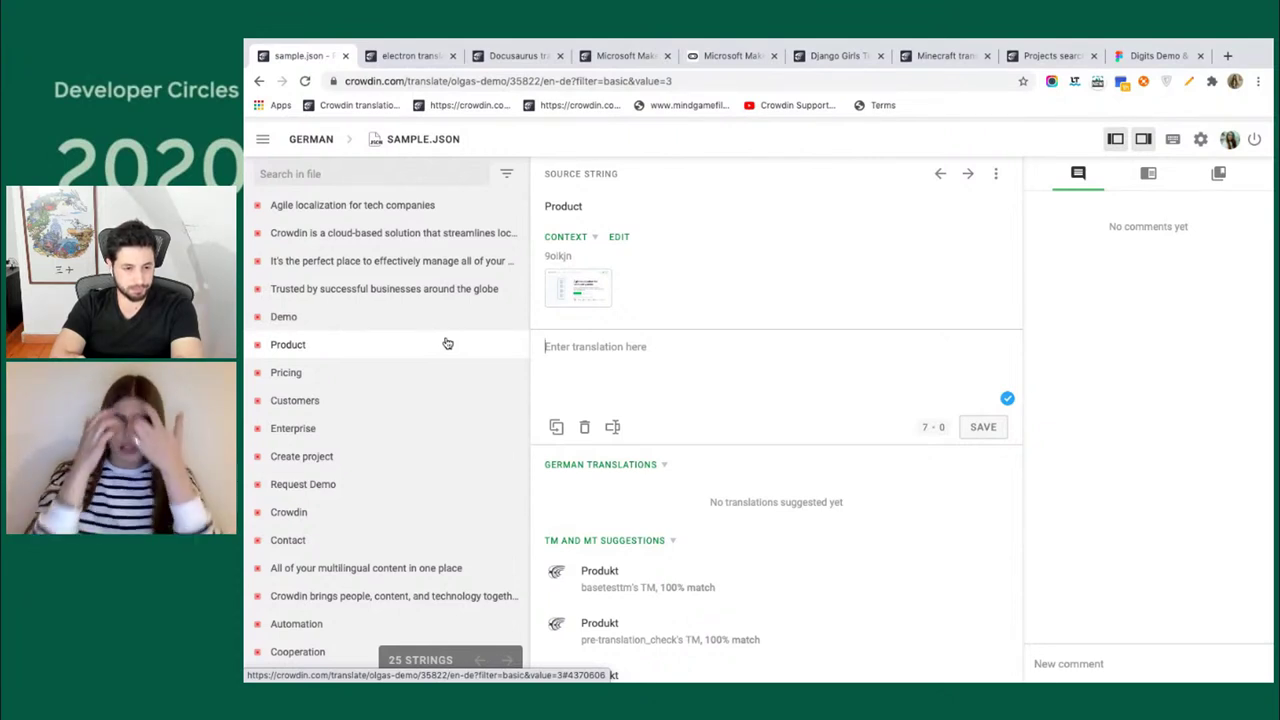
left_click(754, 576)
left_click(979, 427)
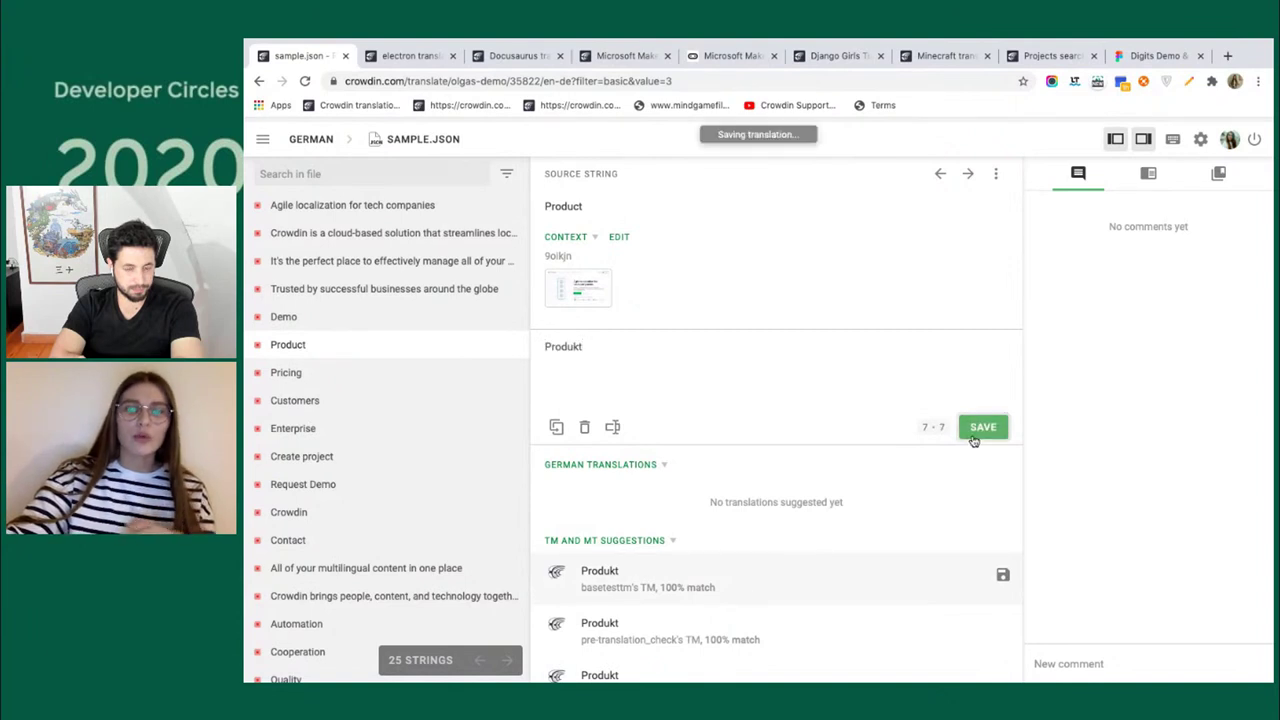
left_click(359, 344)
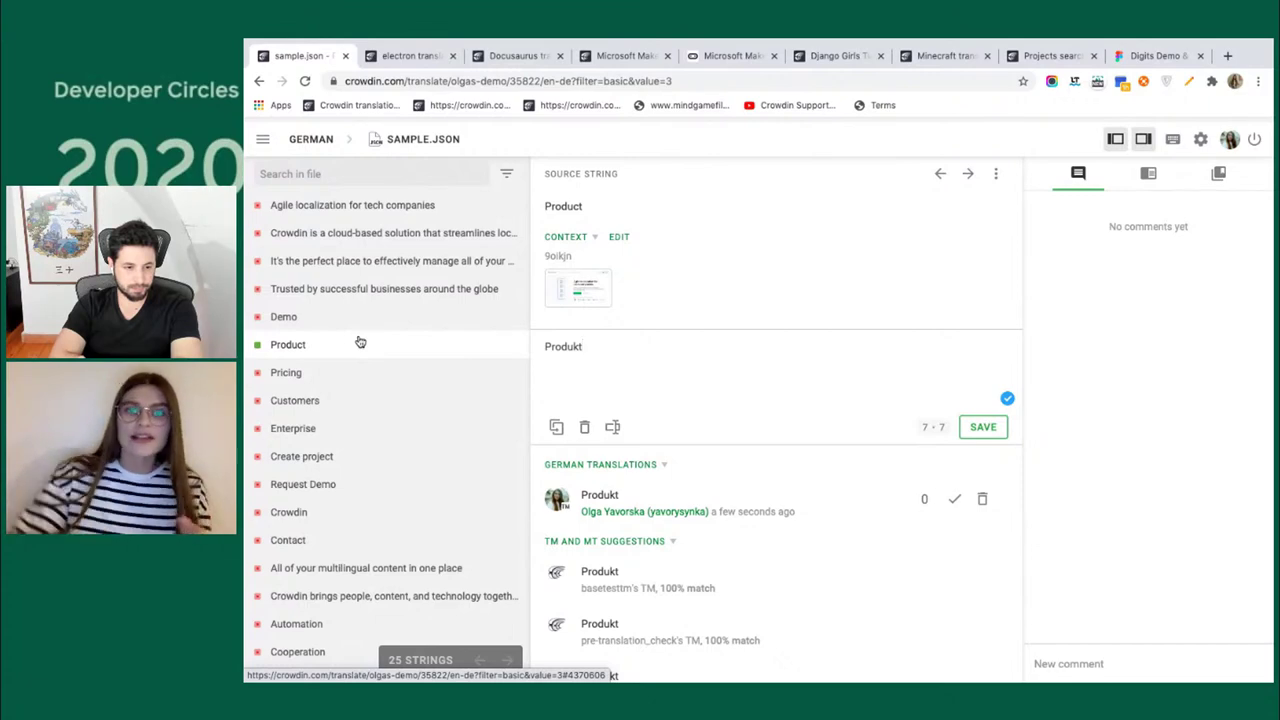
Set the maximum translation length of the Demo string to 4 characters in its context settings and save.
left_click(620, 238)
left_click(913, 301)
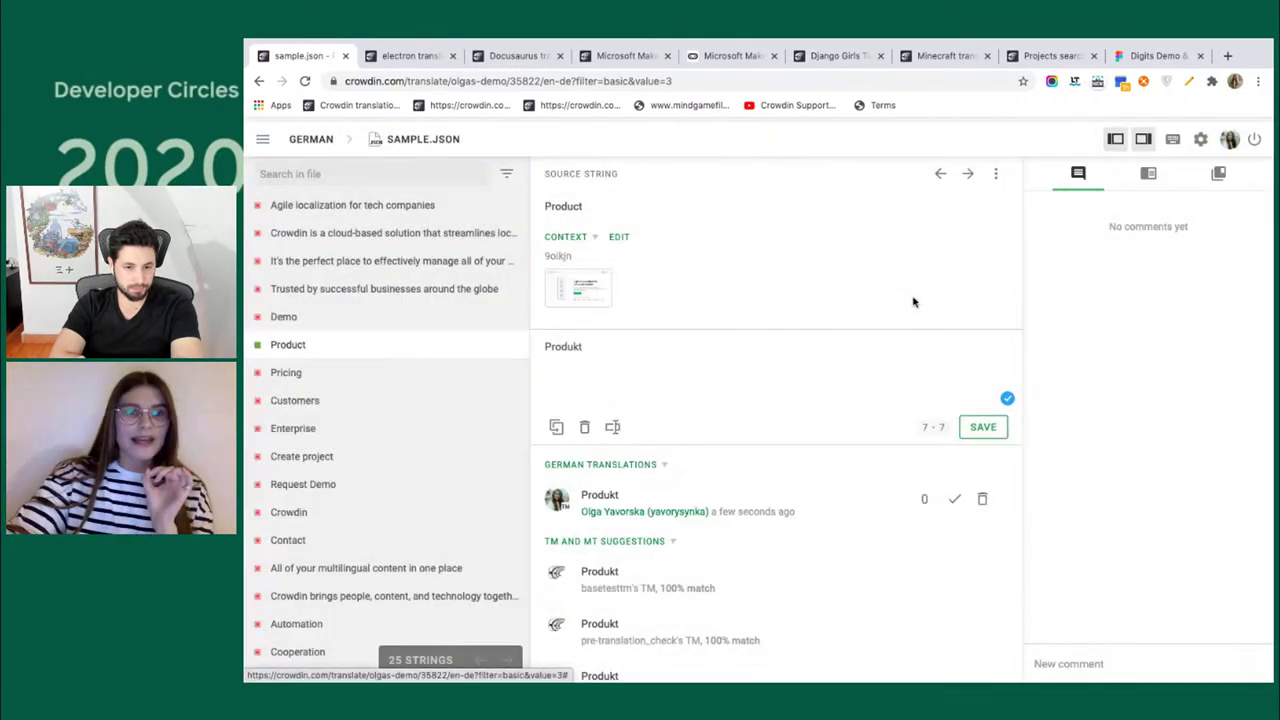
left_click(398, 316)
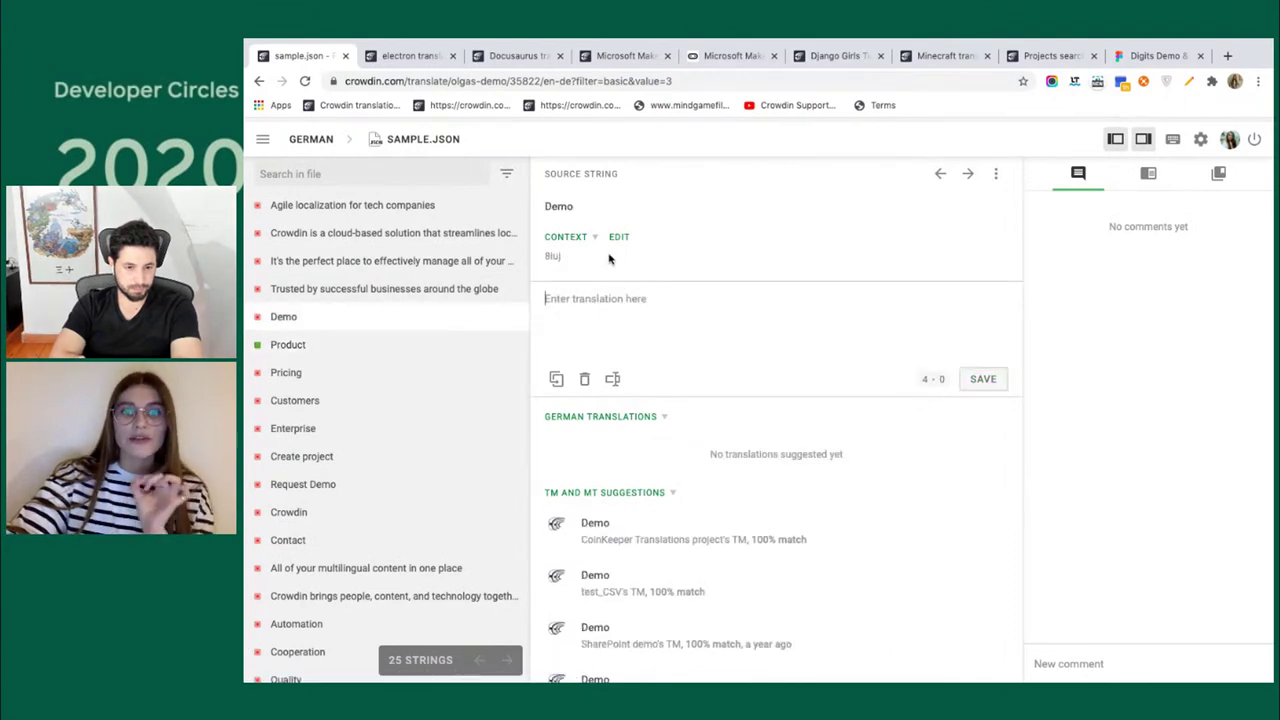
double_click(558, 206)
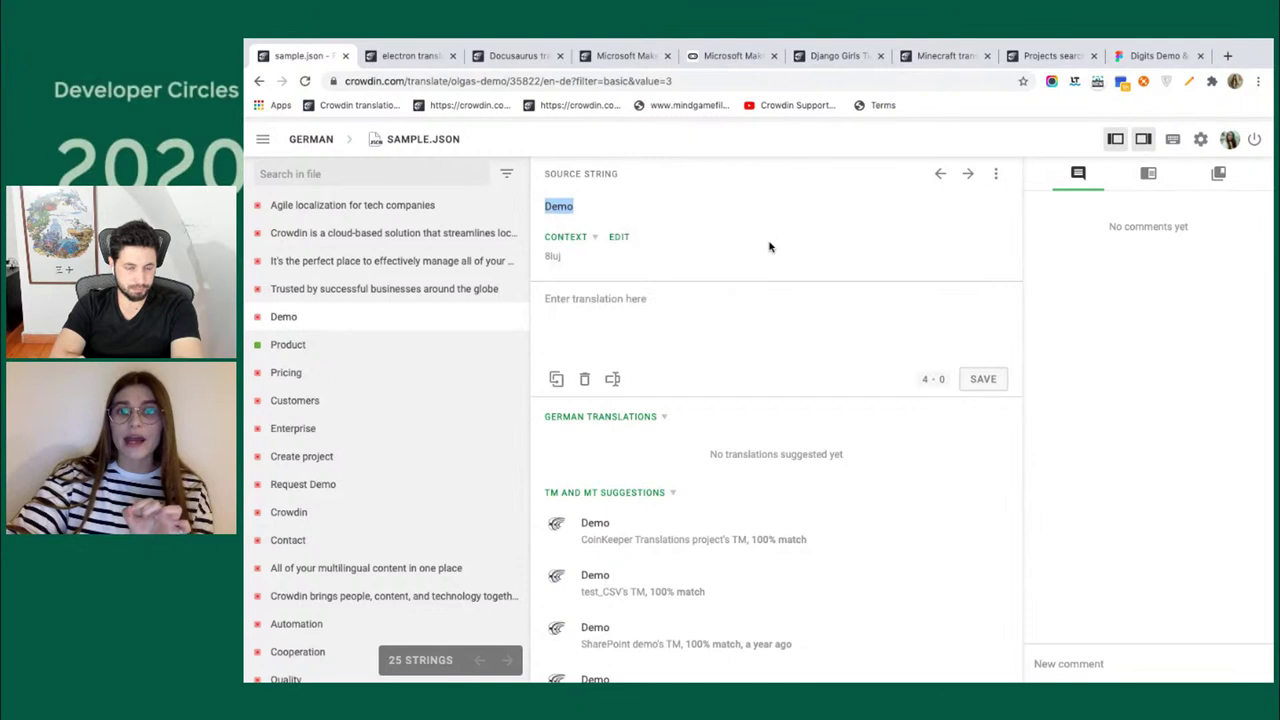
left_click(619, 237)
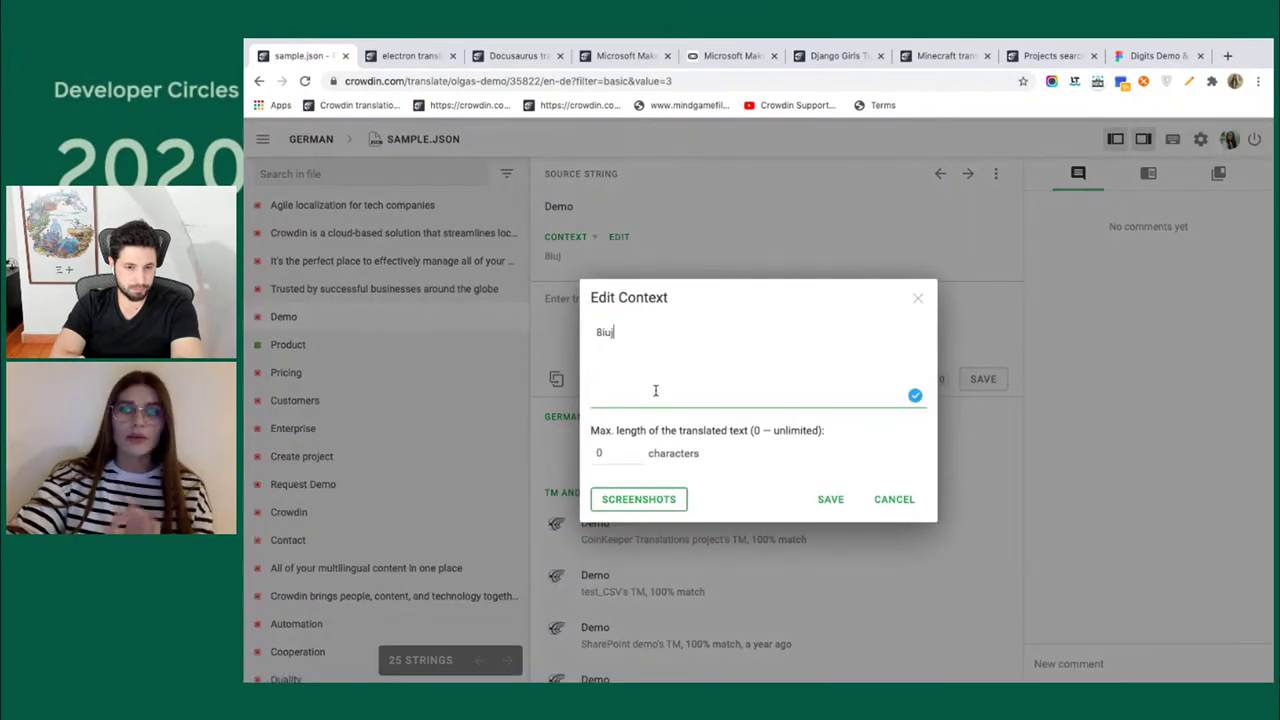
left_click(611, 453)
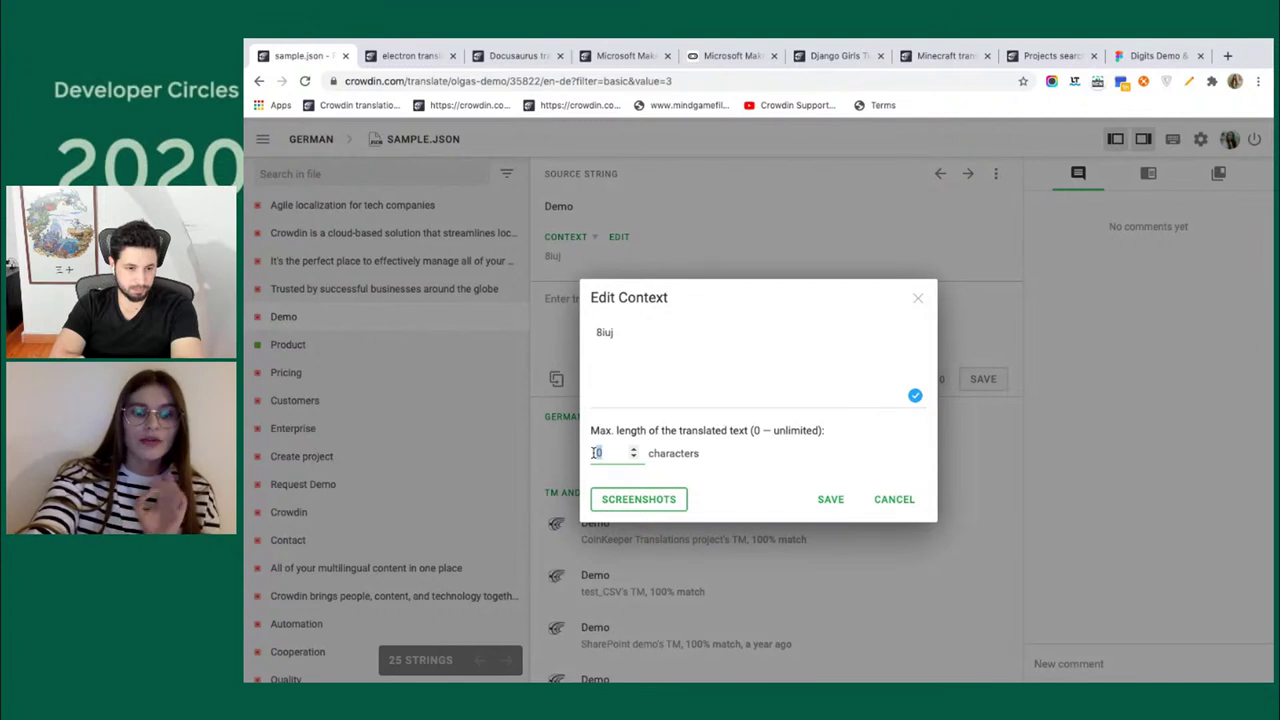
type("4")
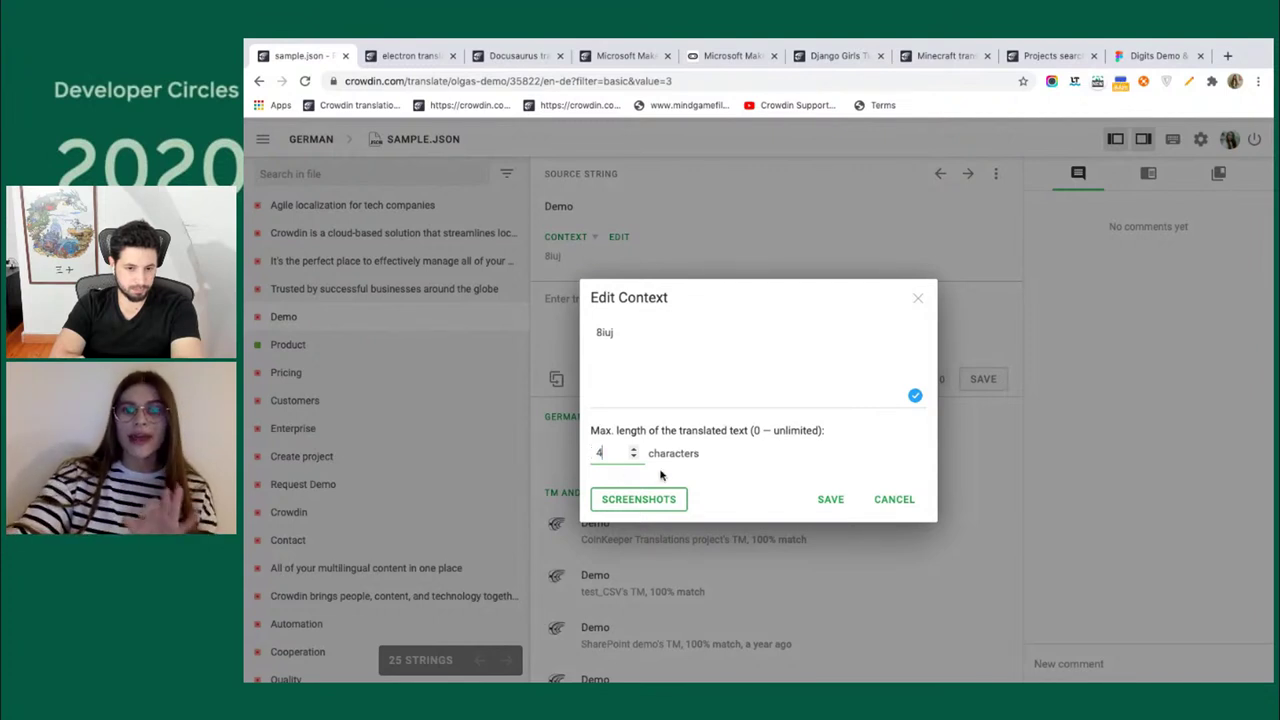
left_click(830, 499)
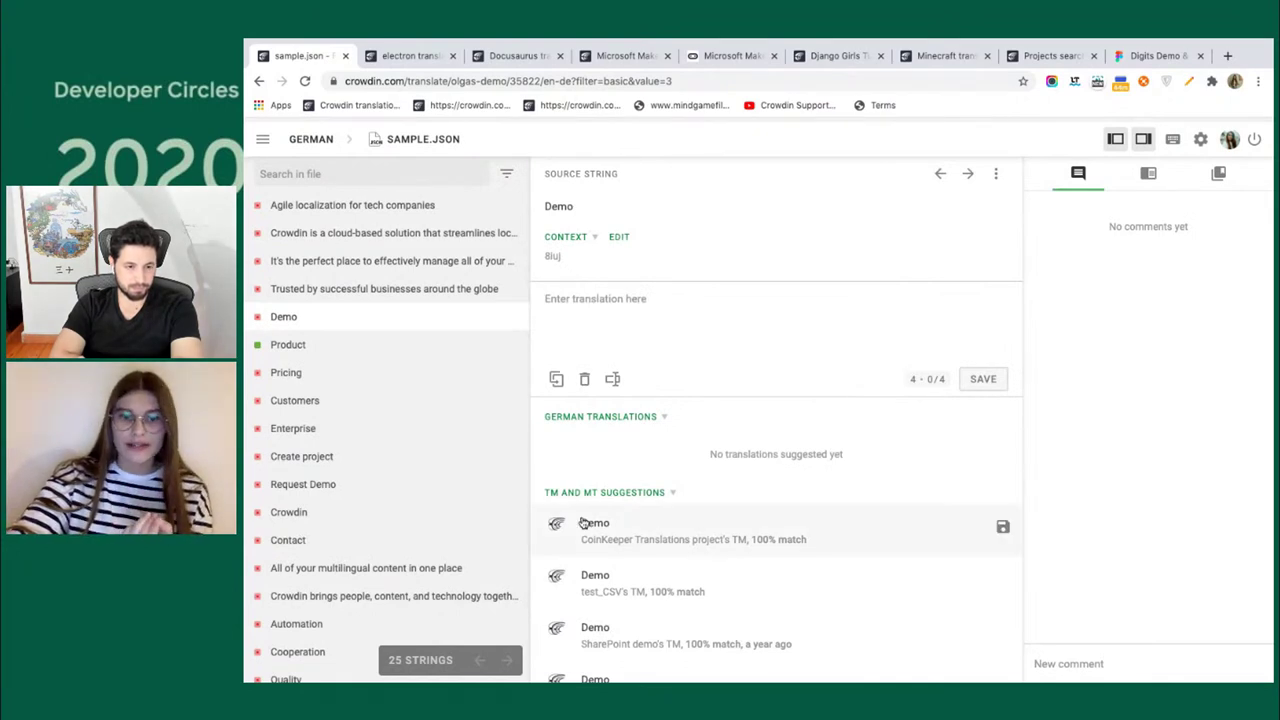
Try to save "Demo jbdjb" as the German translation of the Demo string, then dismiss the warning.
left_click(707, 527)
type("jbdjb")
left_click(984, 387)
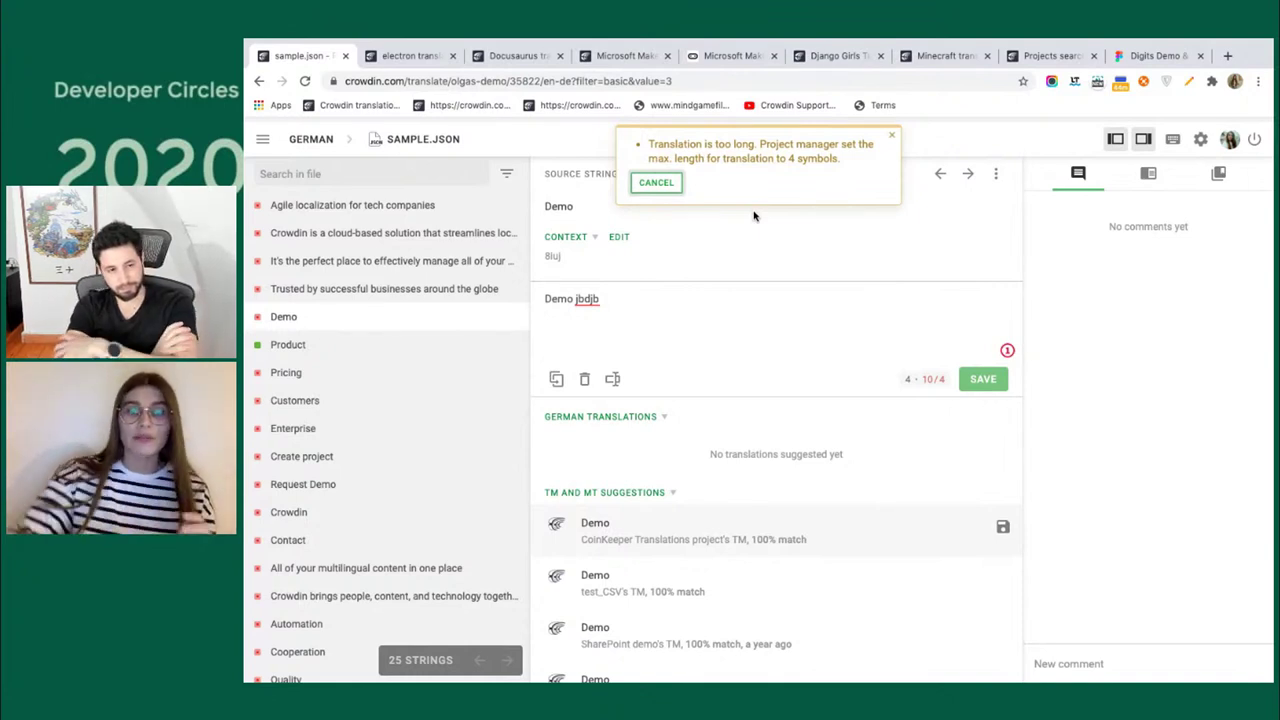
left_click(656, 182)
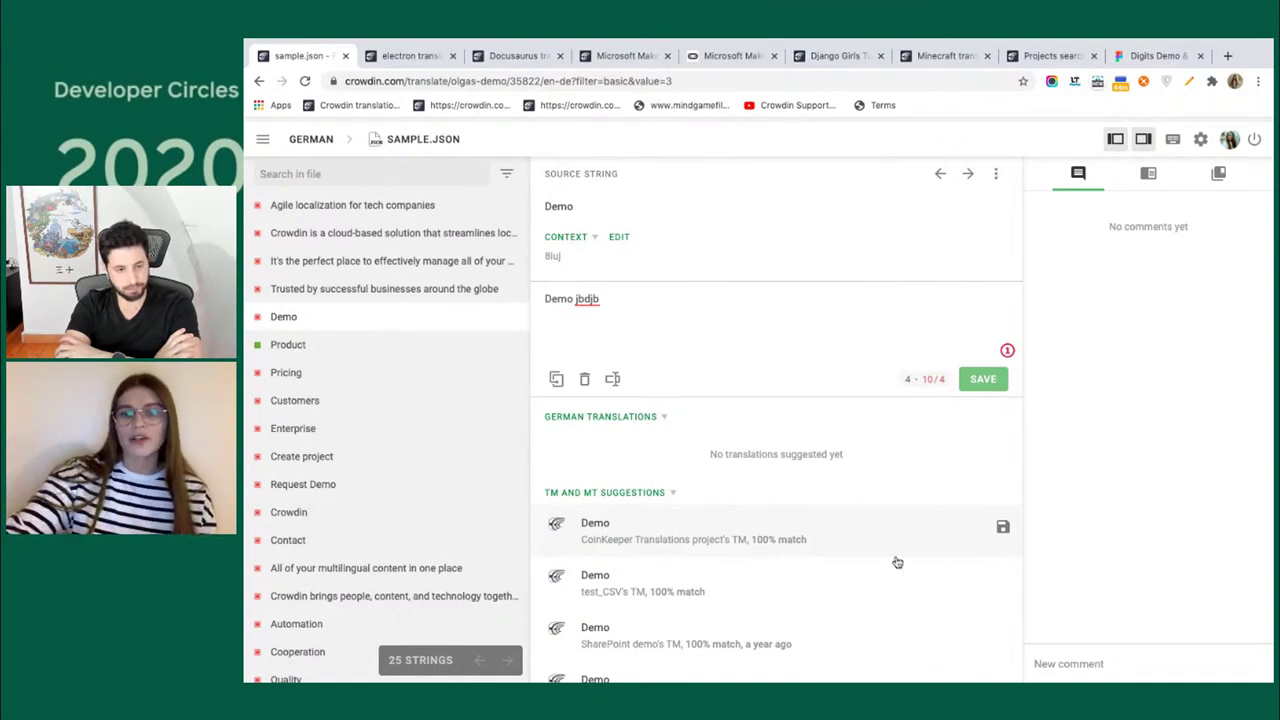
Open the new comment field for the Demo string, view the Application Localization slide and return to the editor.
left_click(1096, 661)
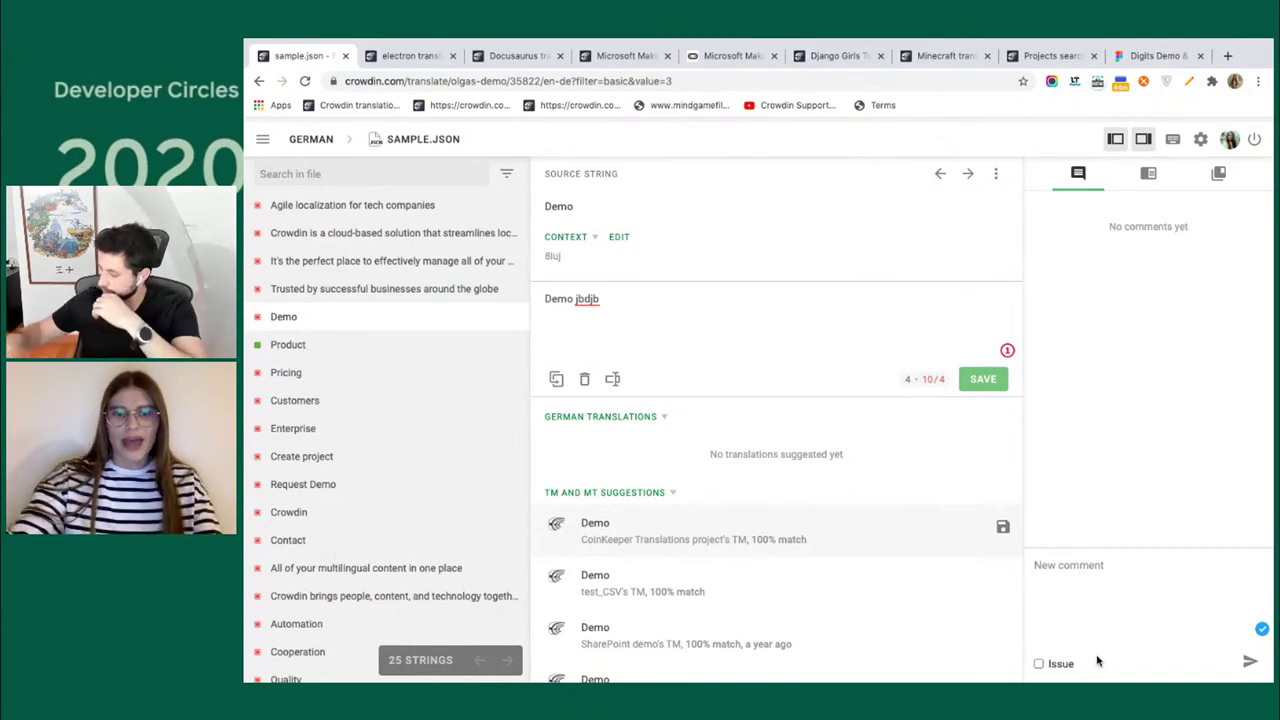
key("ctrl+Right")
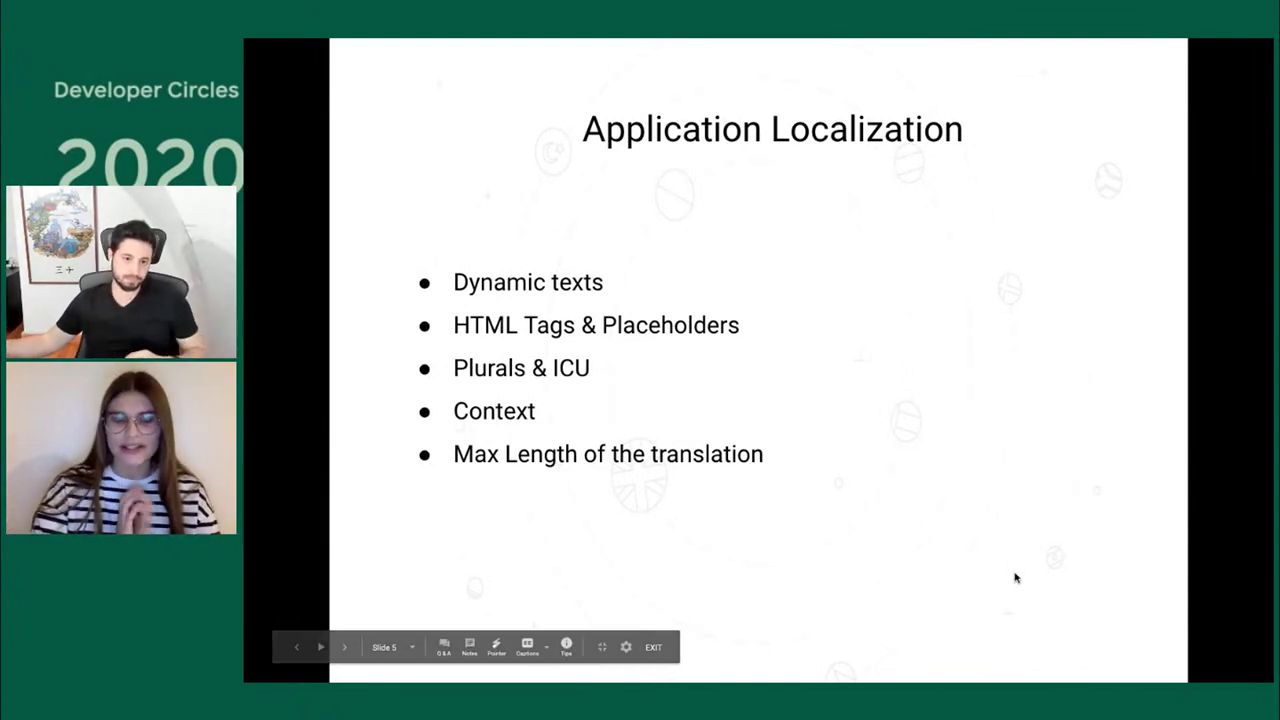
key("ctrl+Left")
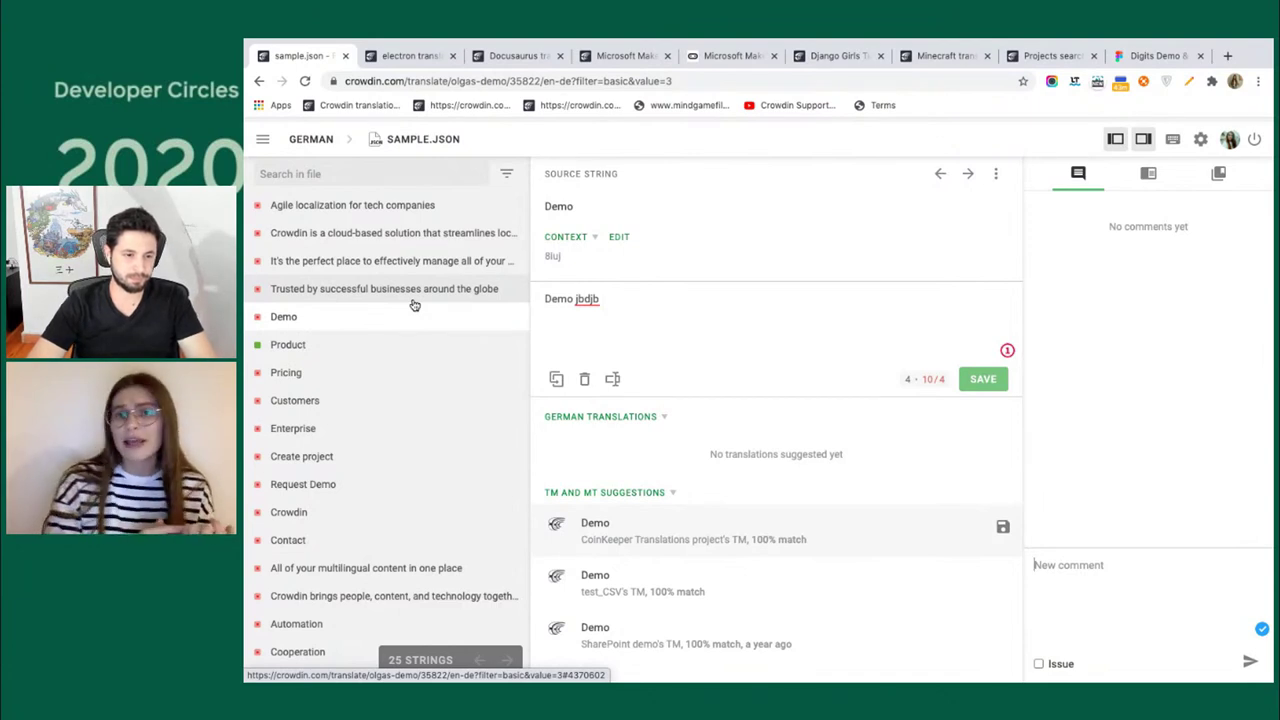
Open variables.xml from the src folder and select the "Hello, {username}!" string.
left_click(381, 378)
scroll(374, 582, "down", 1)
scroll(374, 582, "down", 4)
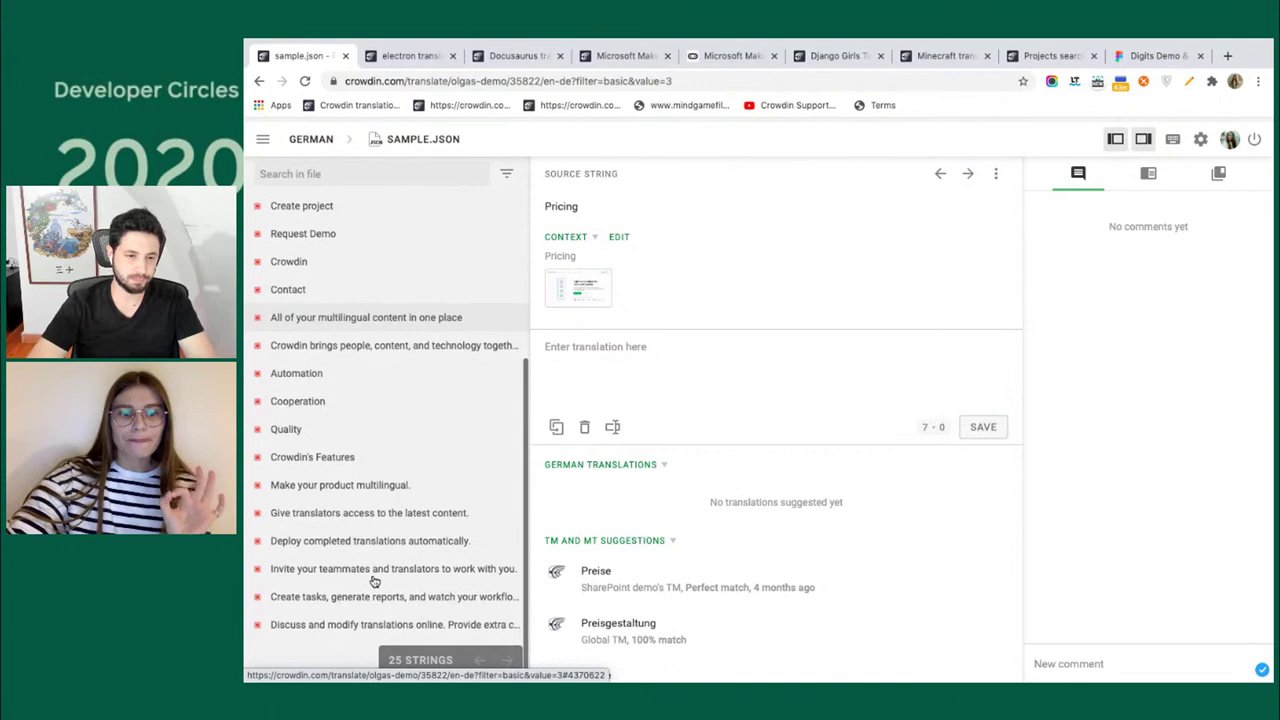
scroll(422, 340, "up", 5)
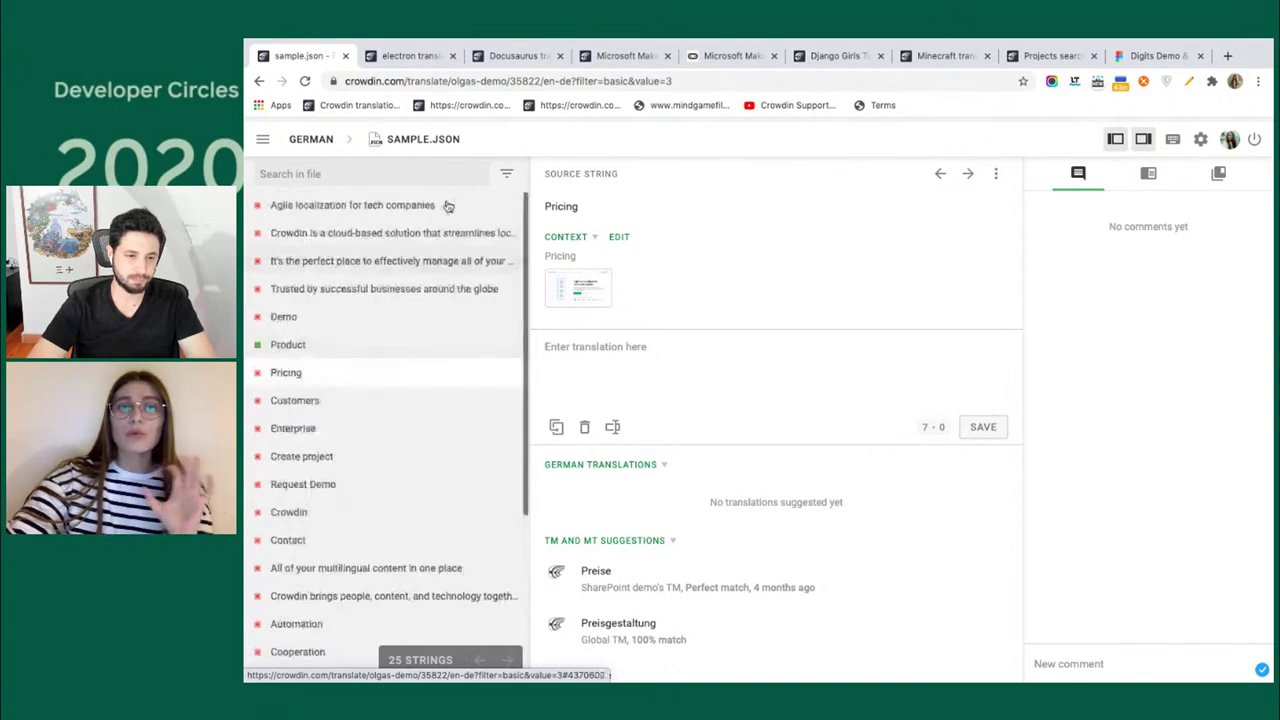
left_click(448, 148)
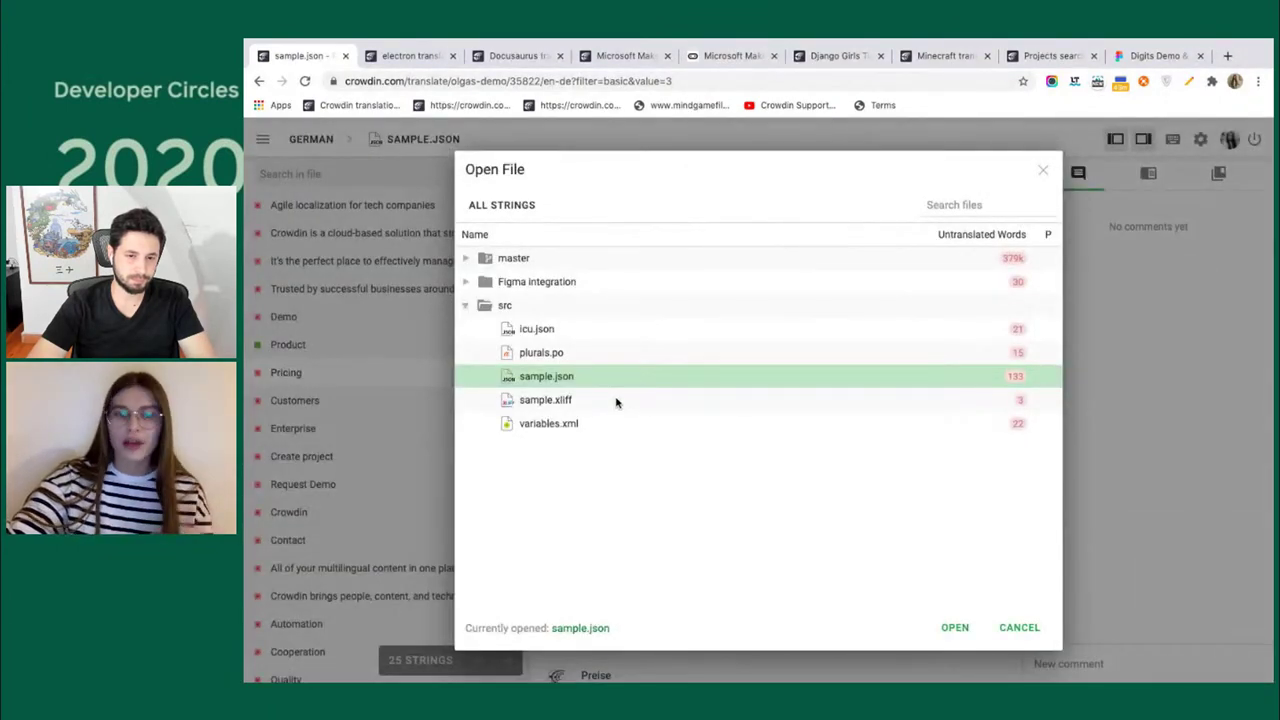
left_click(542, 432)
double_click(542, 425)
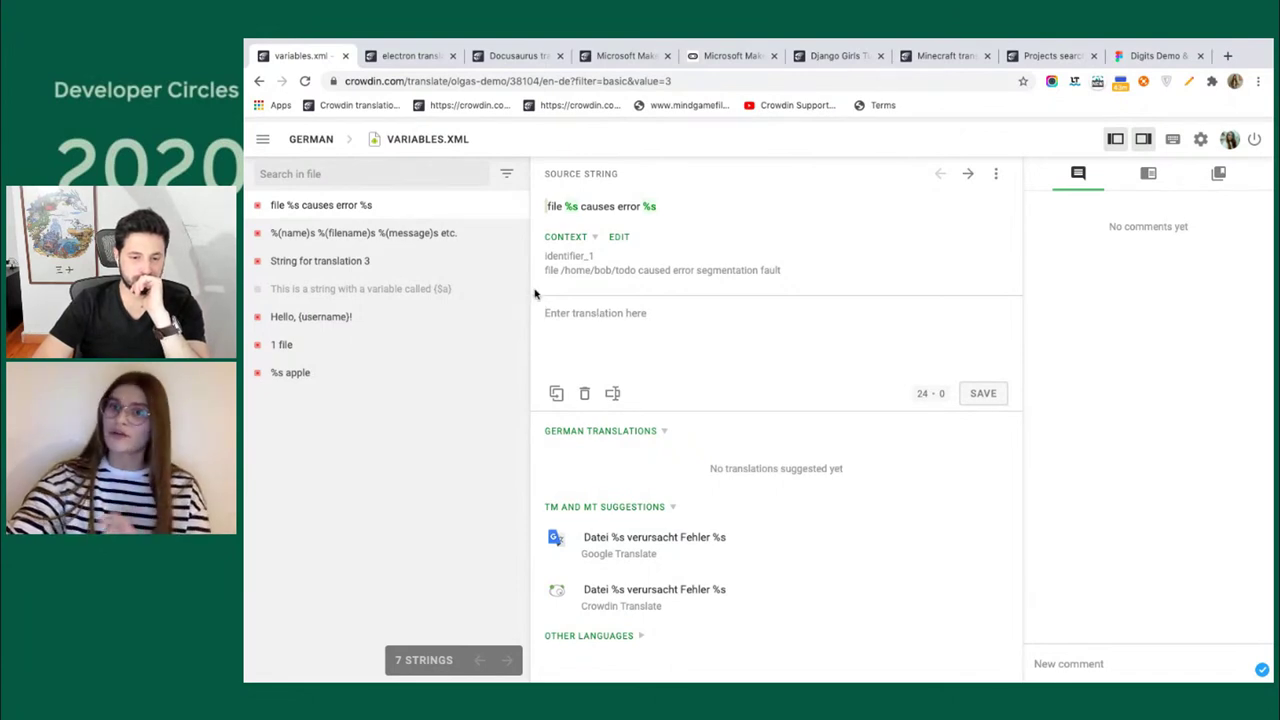
left_click(345, 317)
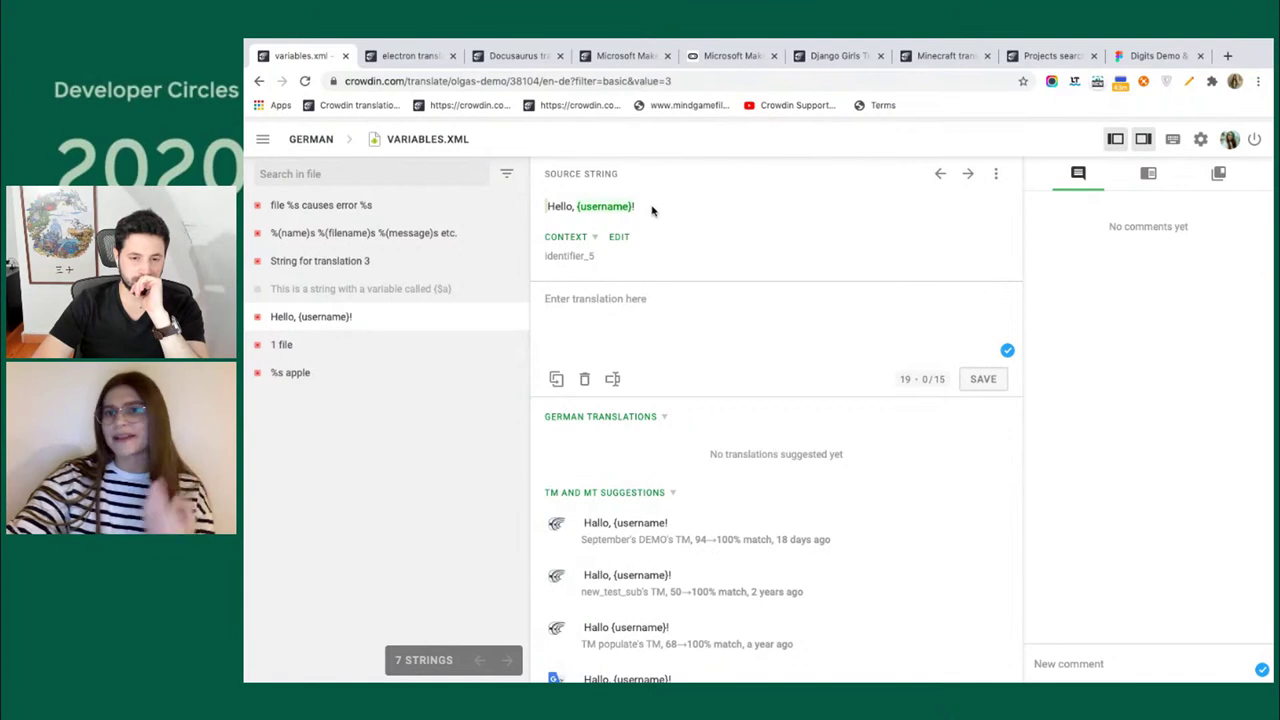
mouse_move(601, 212)
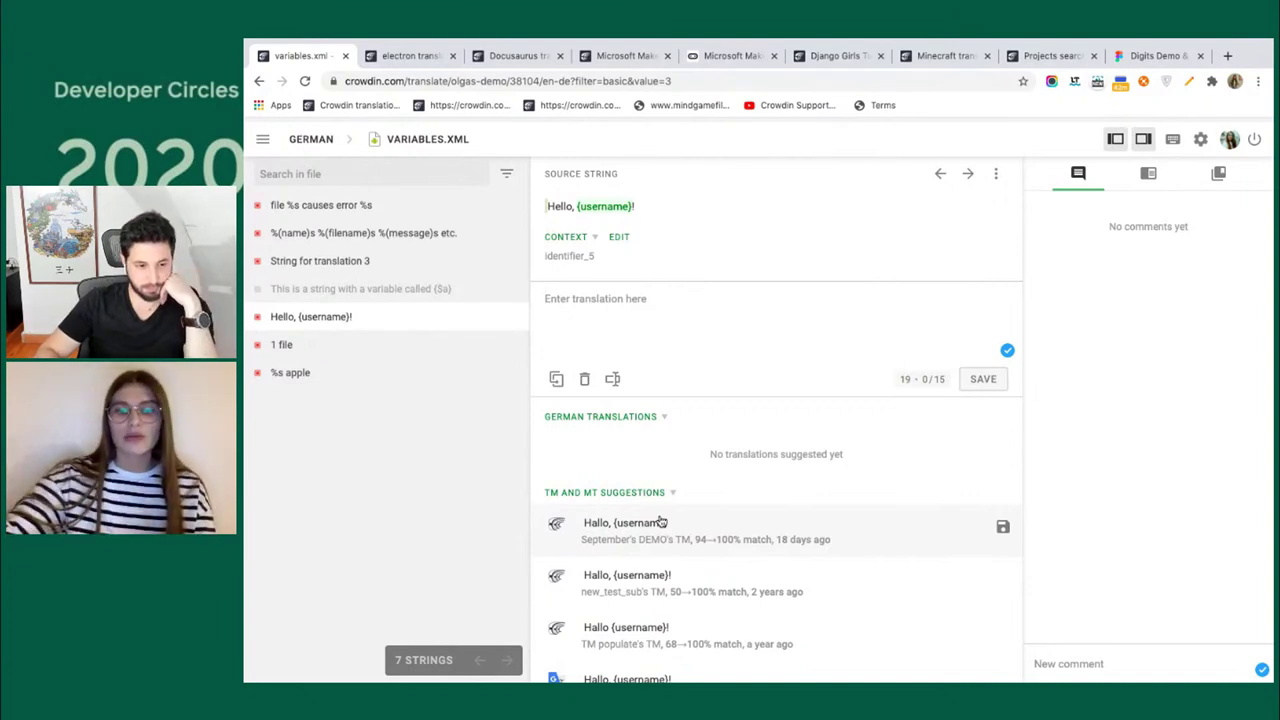
Fill in the suggestion "Hallo, {username}!", remove the variable's closing brace and try to save it, then dismiss the warning.
left_click(714, 580)
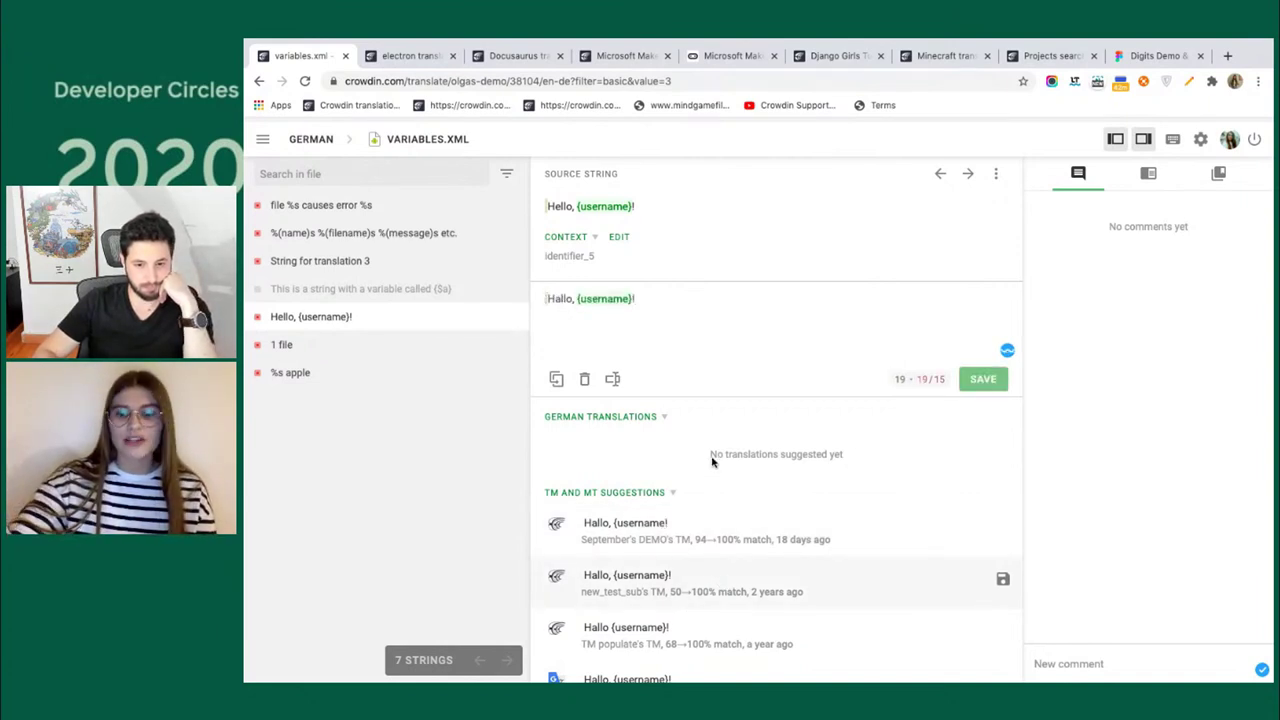
key("BackSpace")
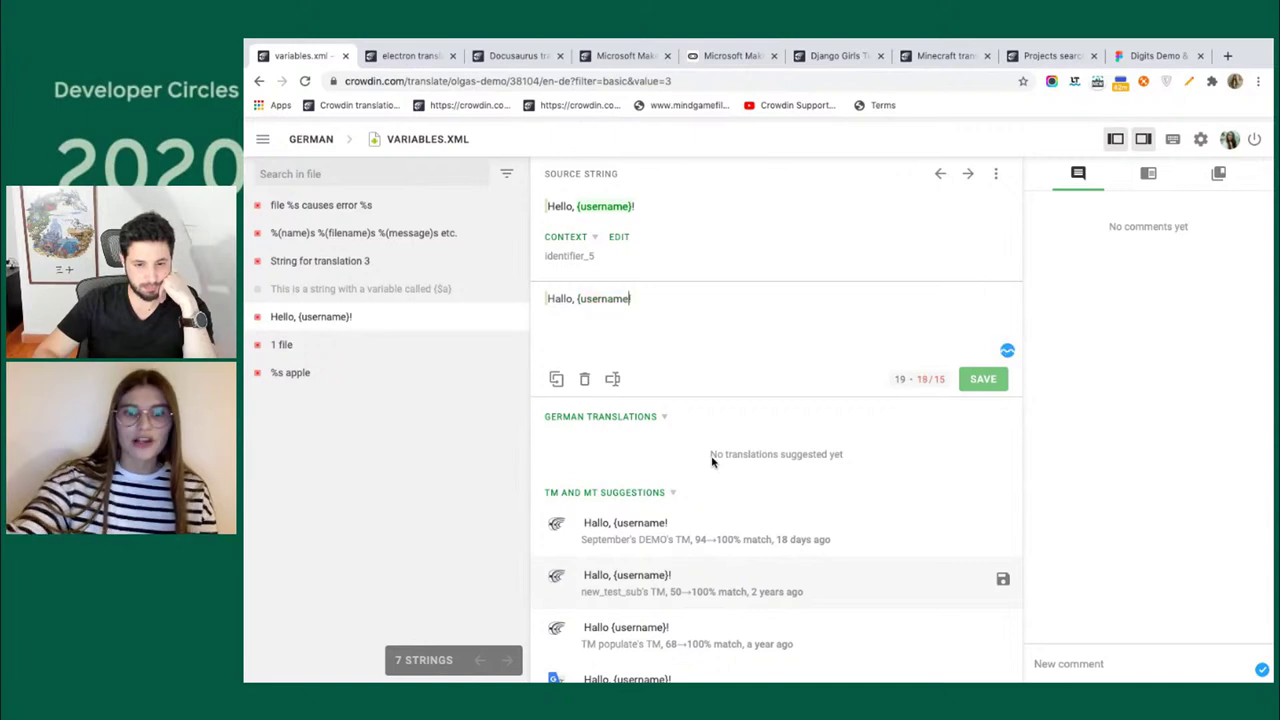
left_click(985, 381)
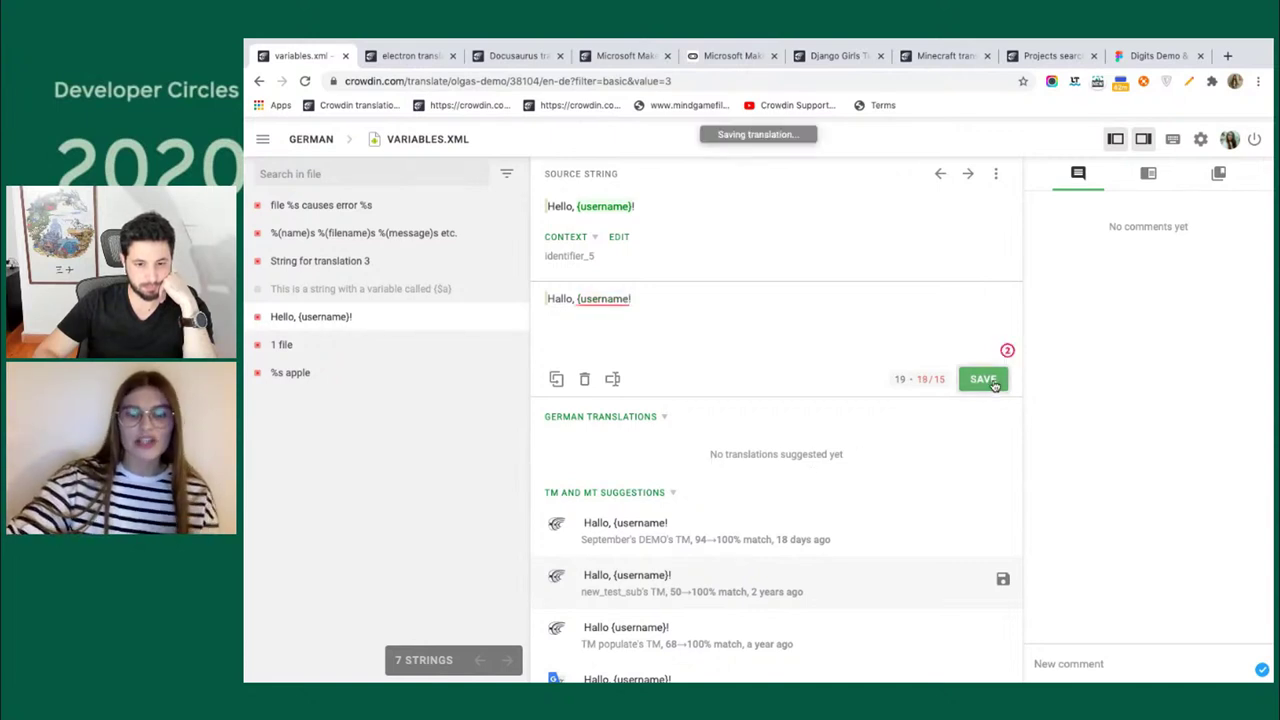
left_click(660, 184)
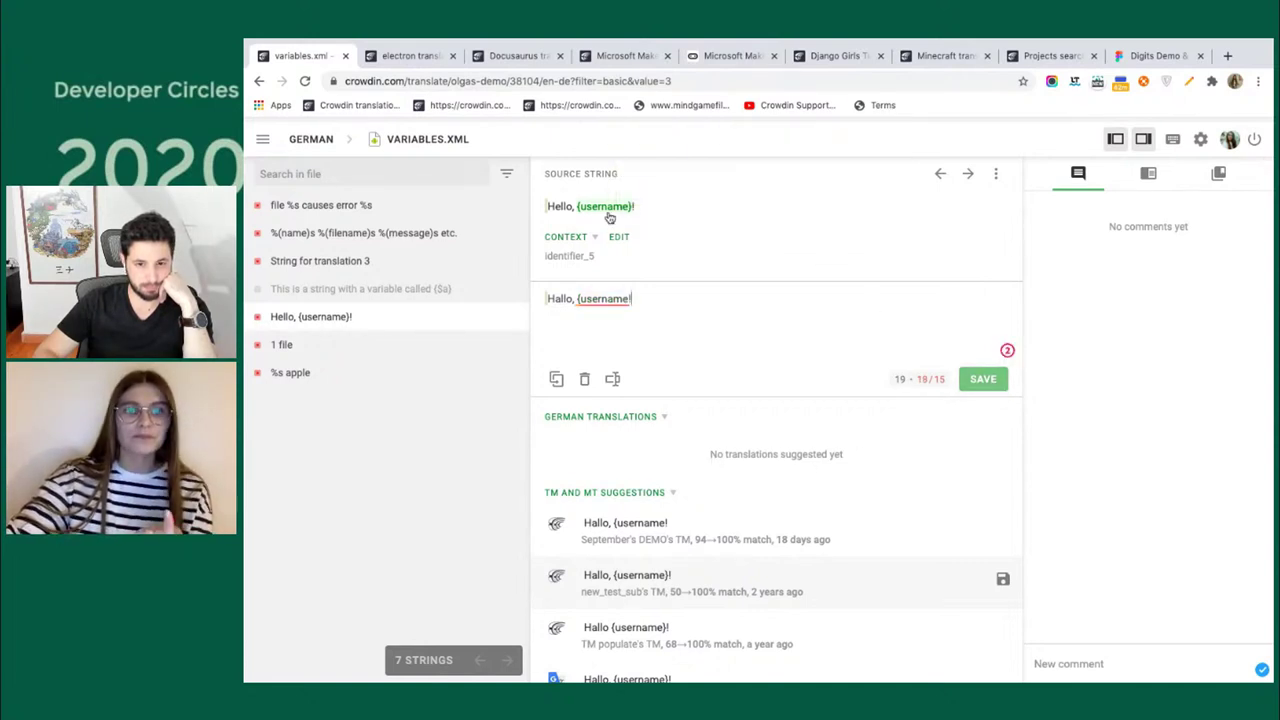
Clear the maximum translation length in the context settings of the "Hello, {username}!" string and save.
left_click(620, 236)
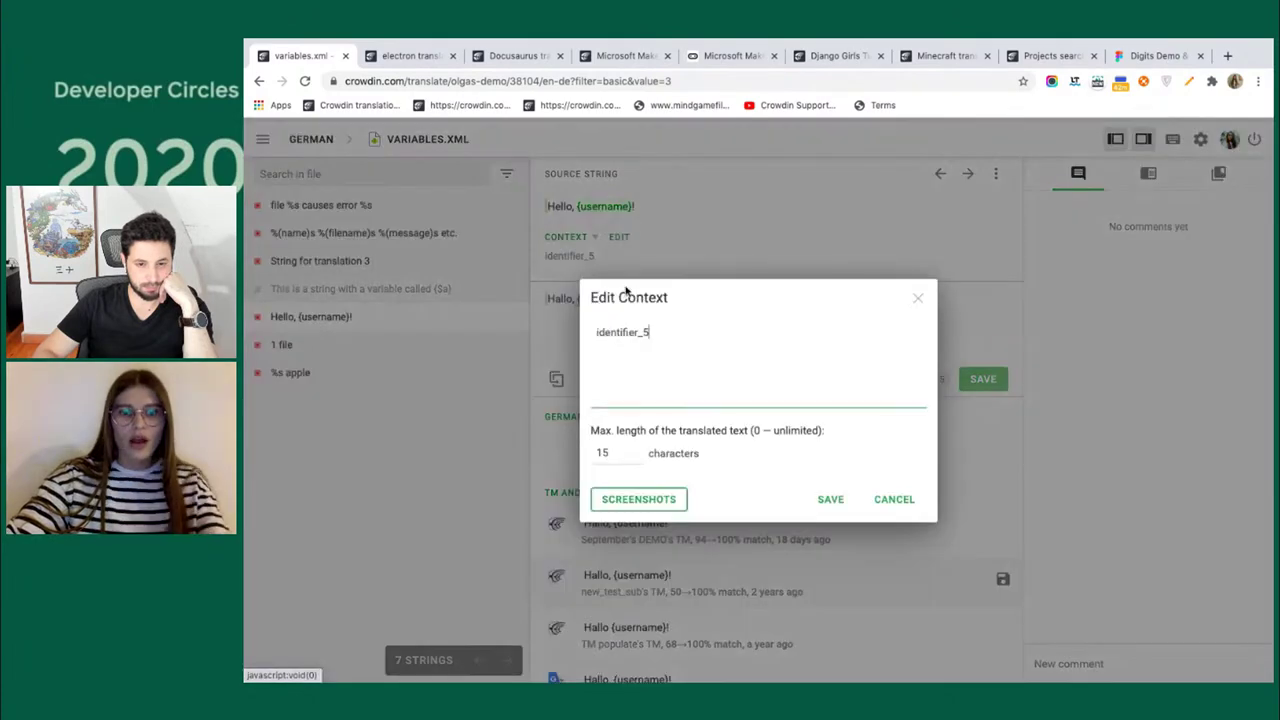
double_click(614, 451)
key("BackSpace")
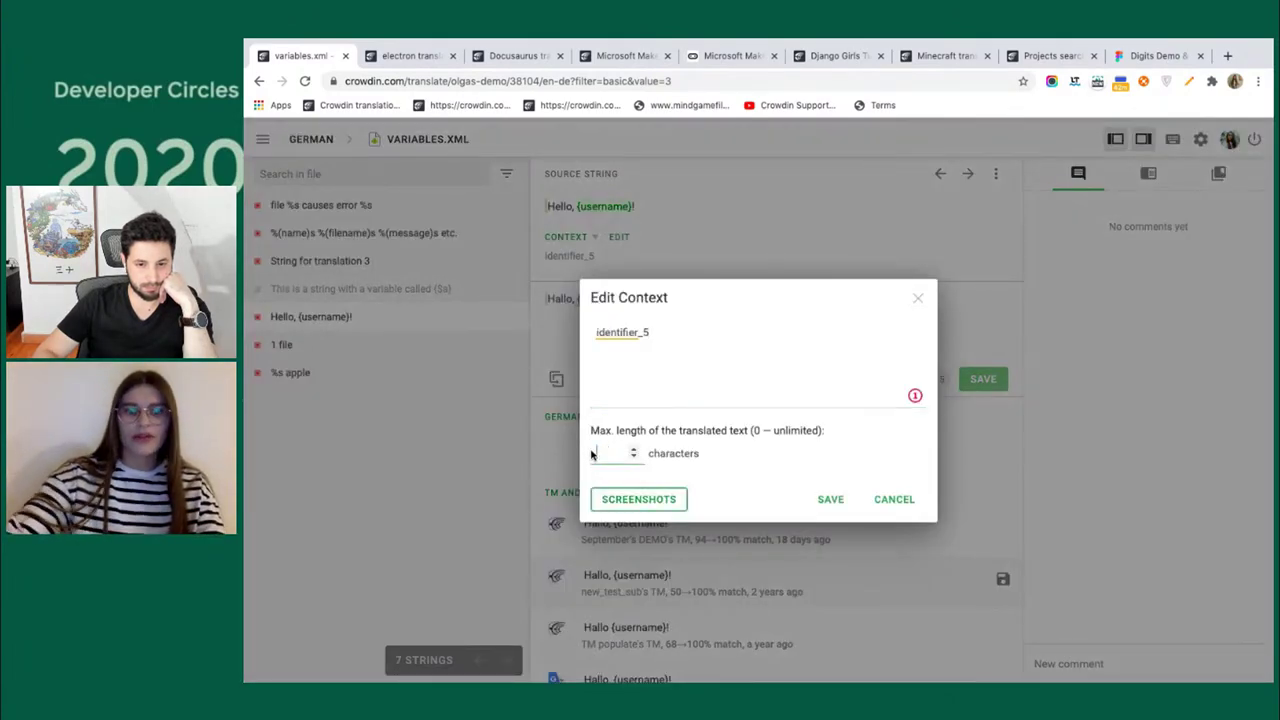
left_click(833, 498)
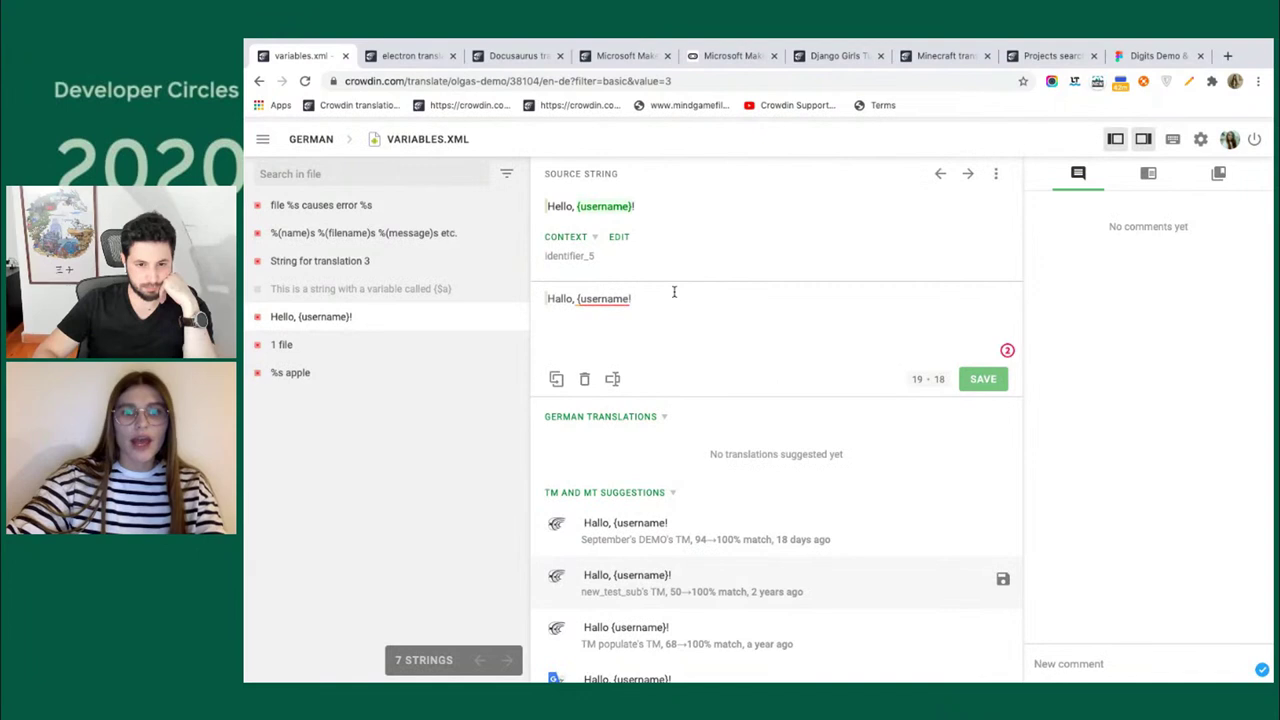
Try to save "Hallo, {username!" as the German translation, then cancel at the warning and check the source variable's hint.
left_click(985, 380)
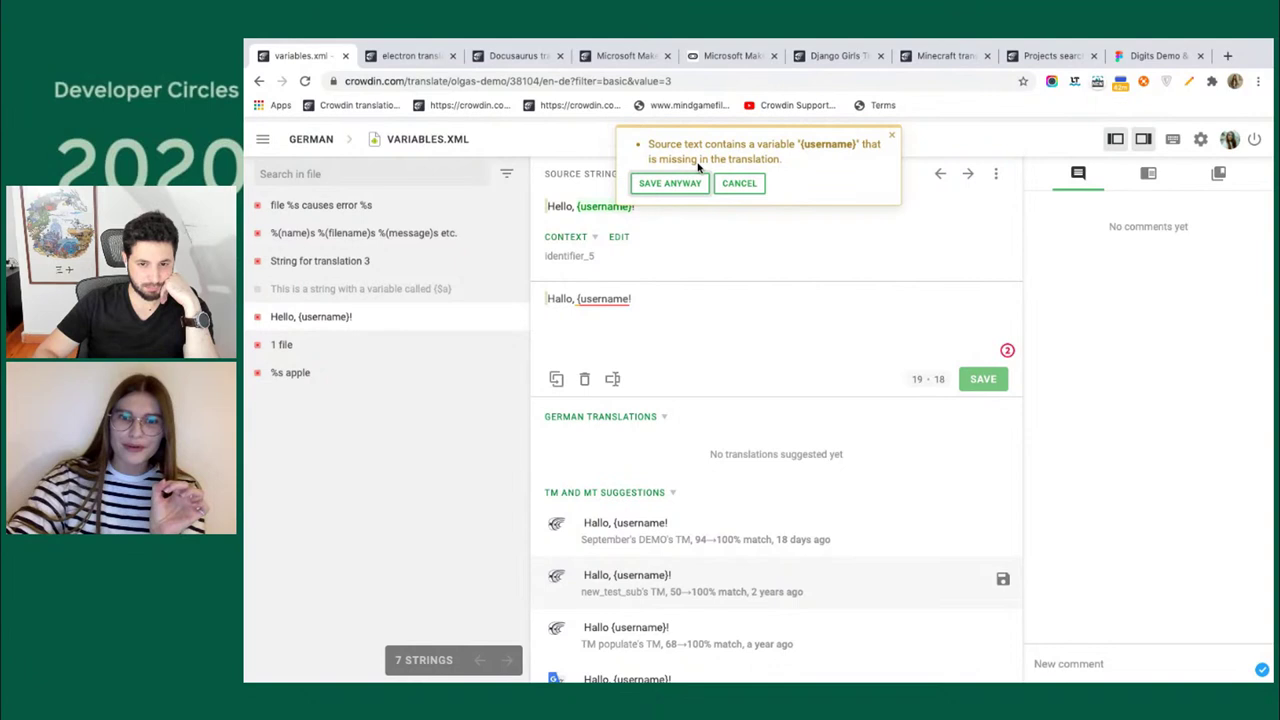
left_click(741, 183)
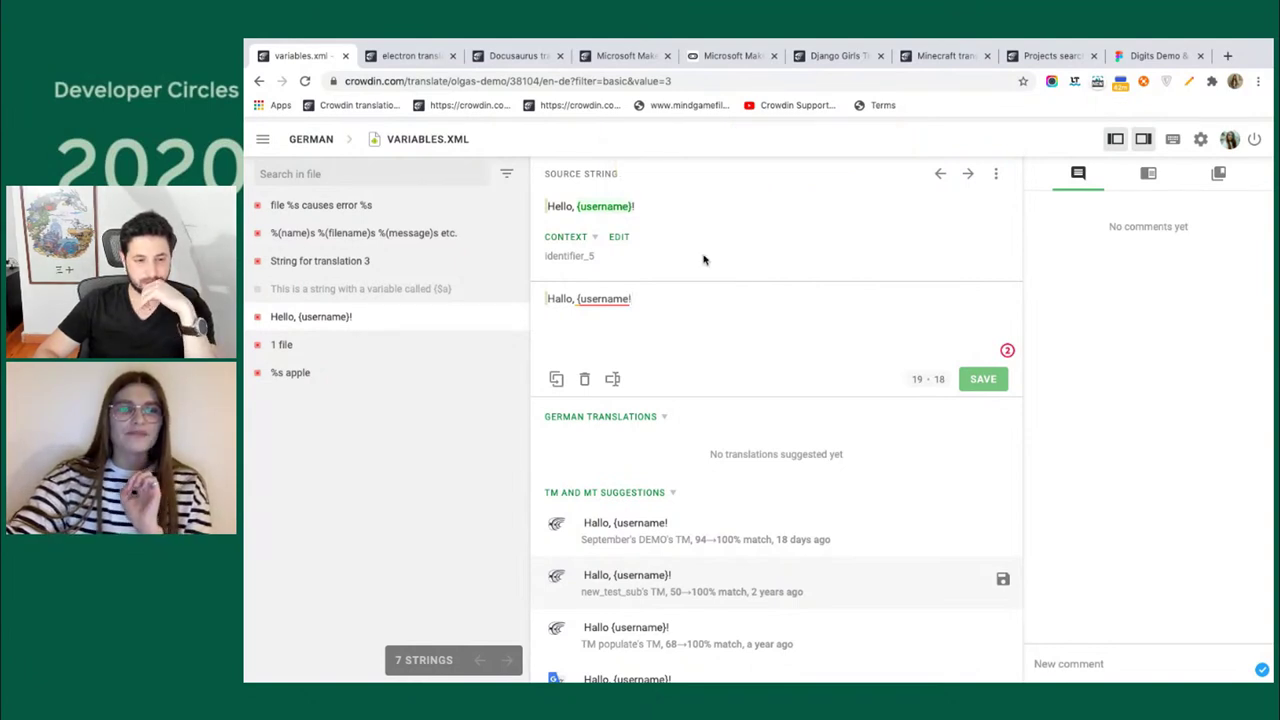
mouse_move(585, 212)
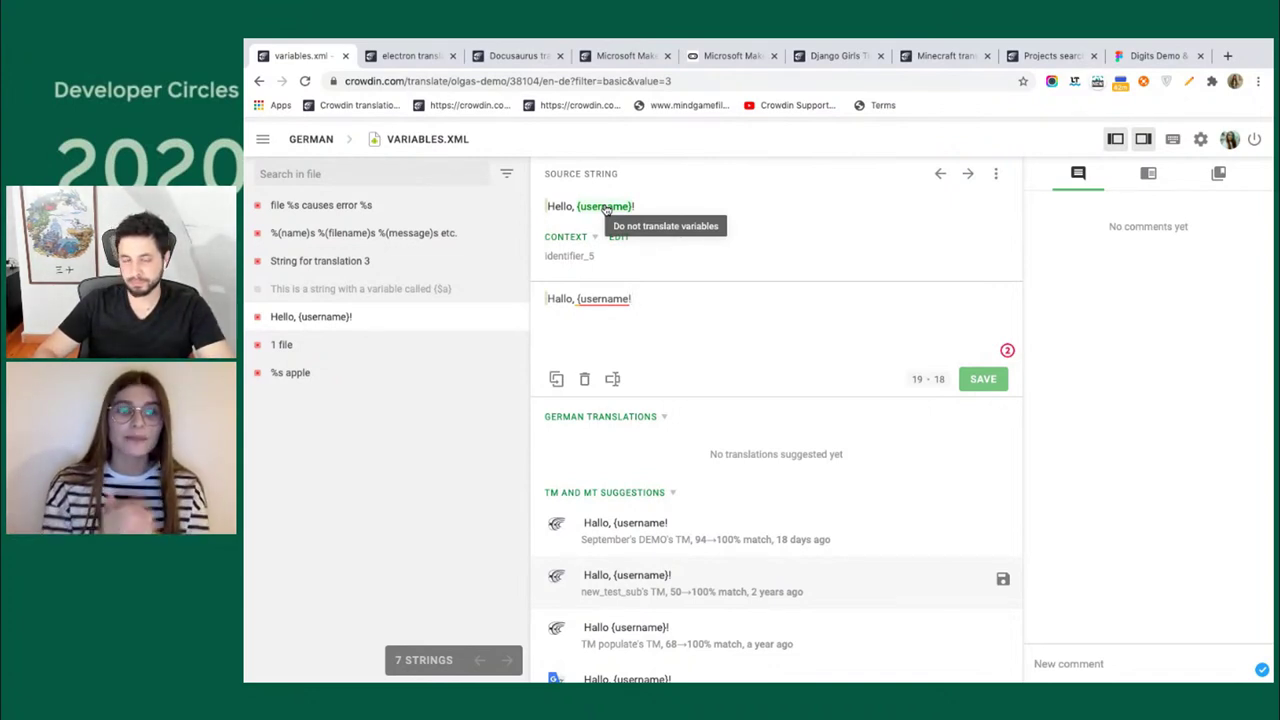
Open plurals.po from the src folder, select the "Time: %1 second" string and look at the available target languages.
left_click(436, 145)
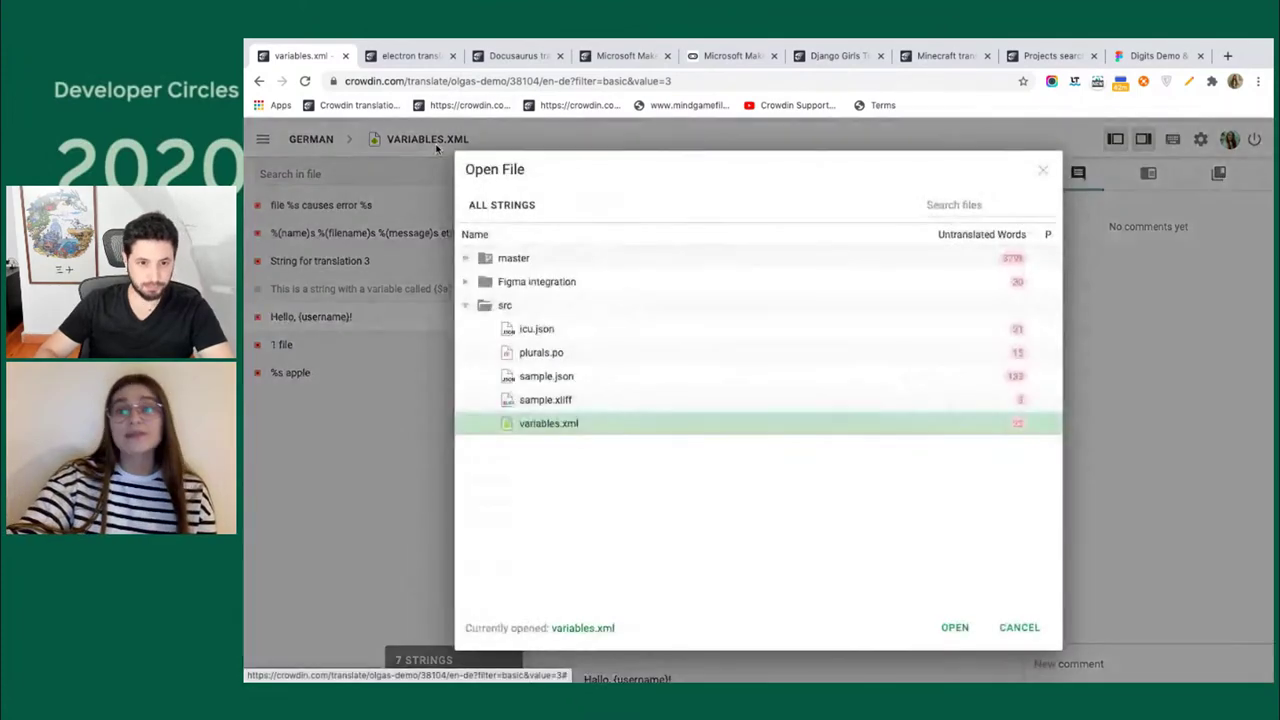
double_click(546, 356)
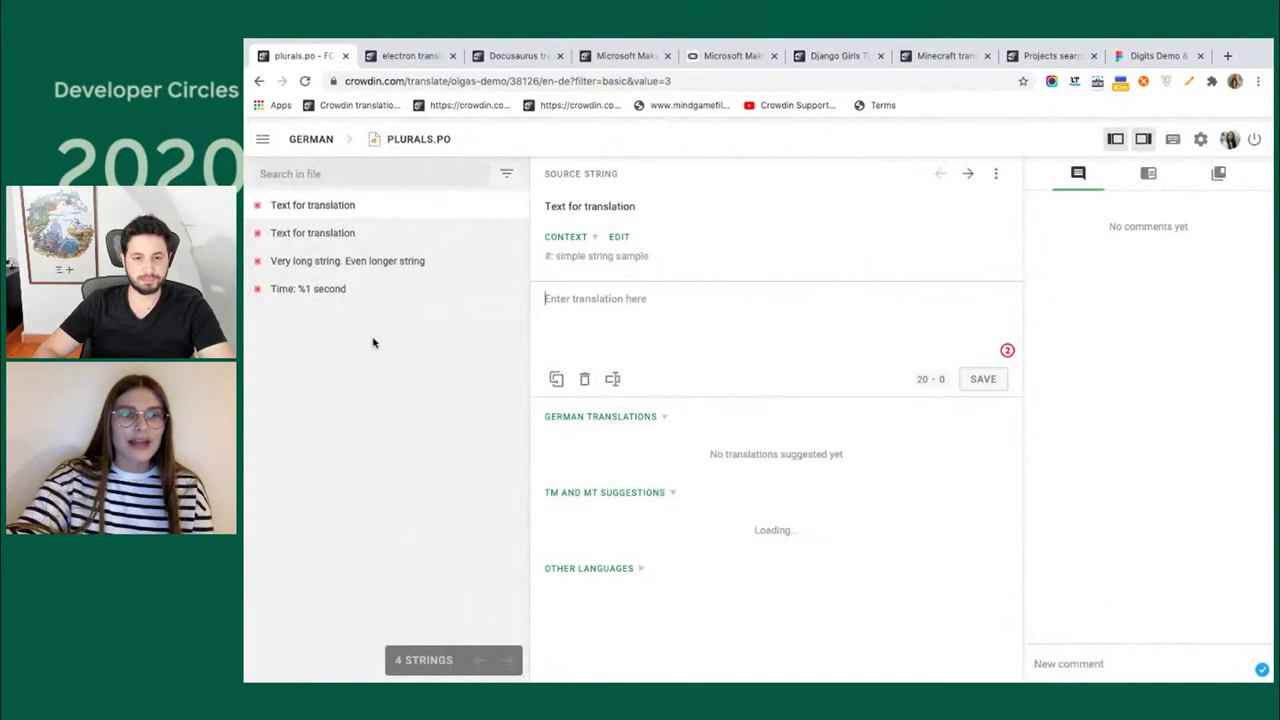
left_click(360, 292)
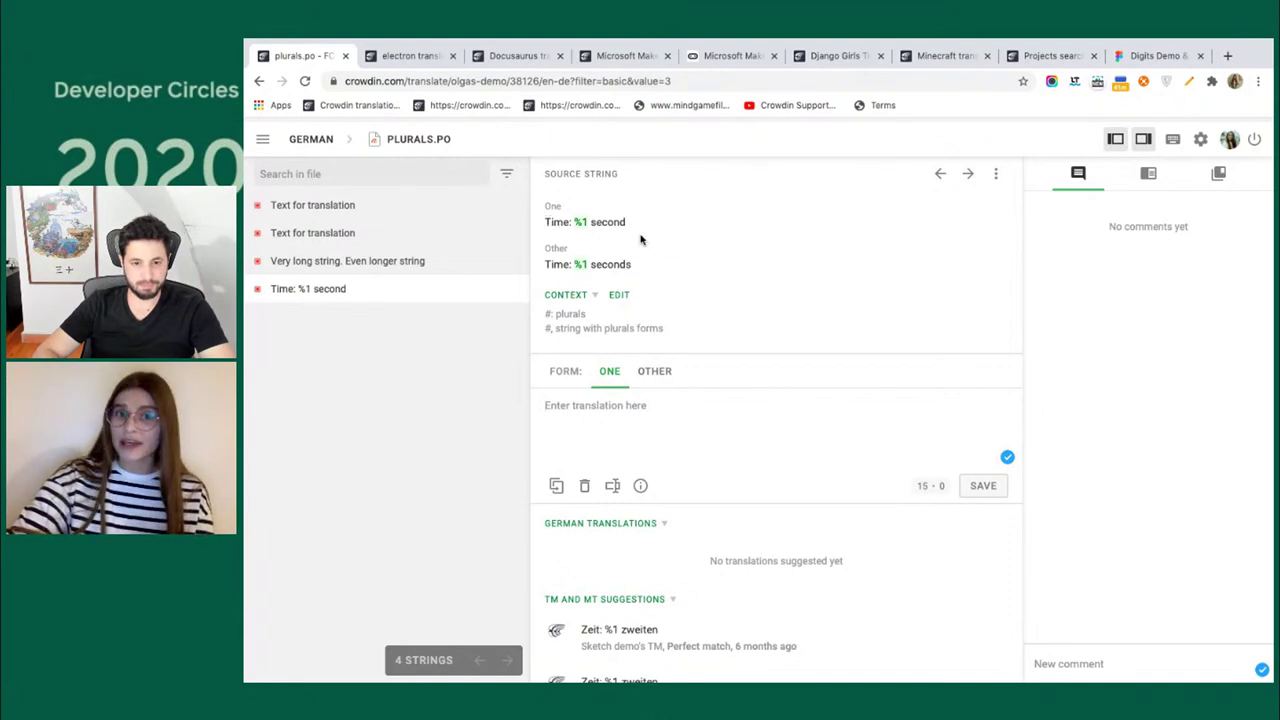
left_click(318, 140)
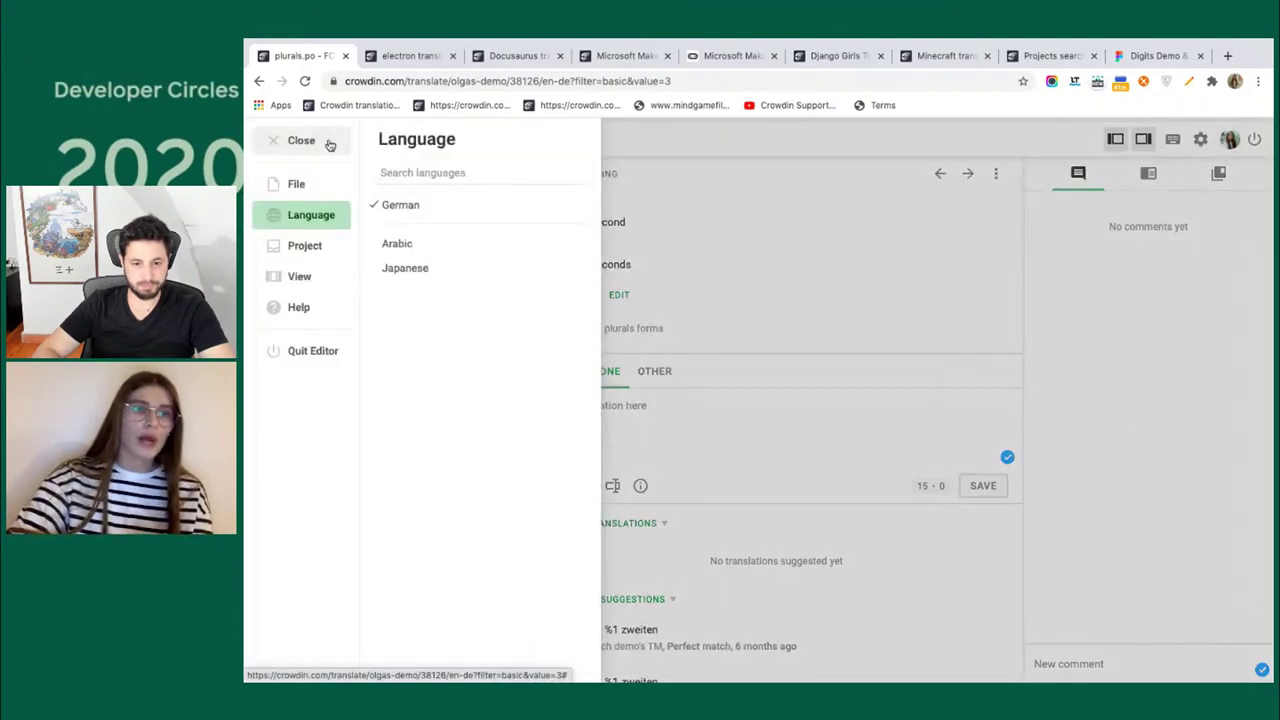
left_click(768, 279)
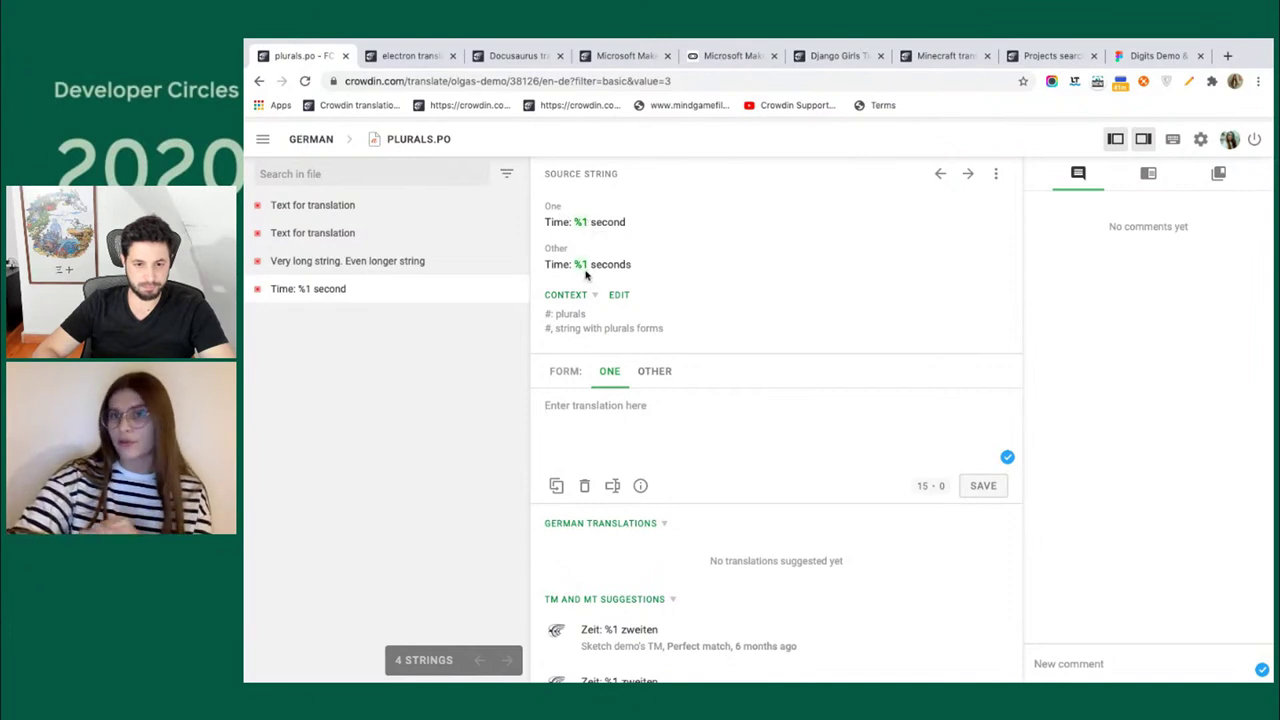
Save the translation memory suggestion "Zeit: %1 zweiten" for both the One and Other forms of the German translation.
scroll(743, 597, "down", 1)
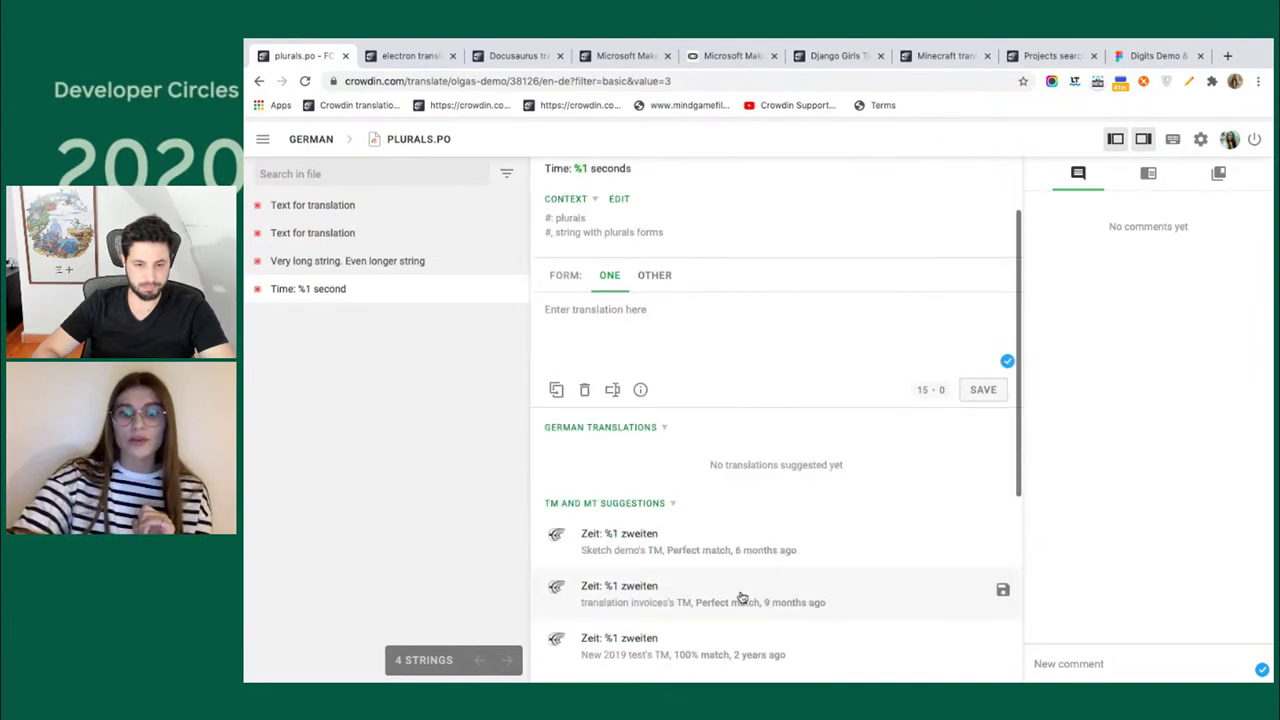
left_click(660, 282)
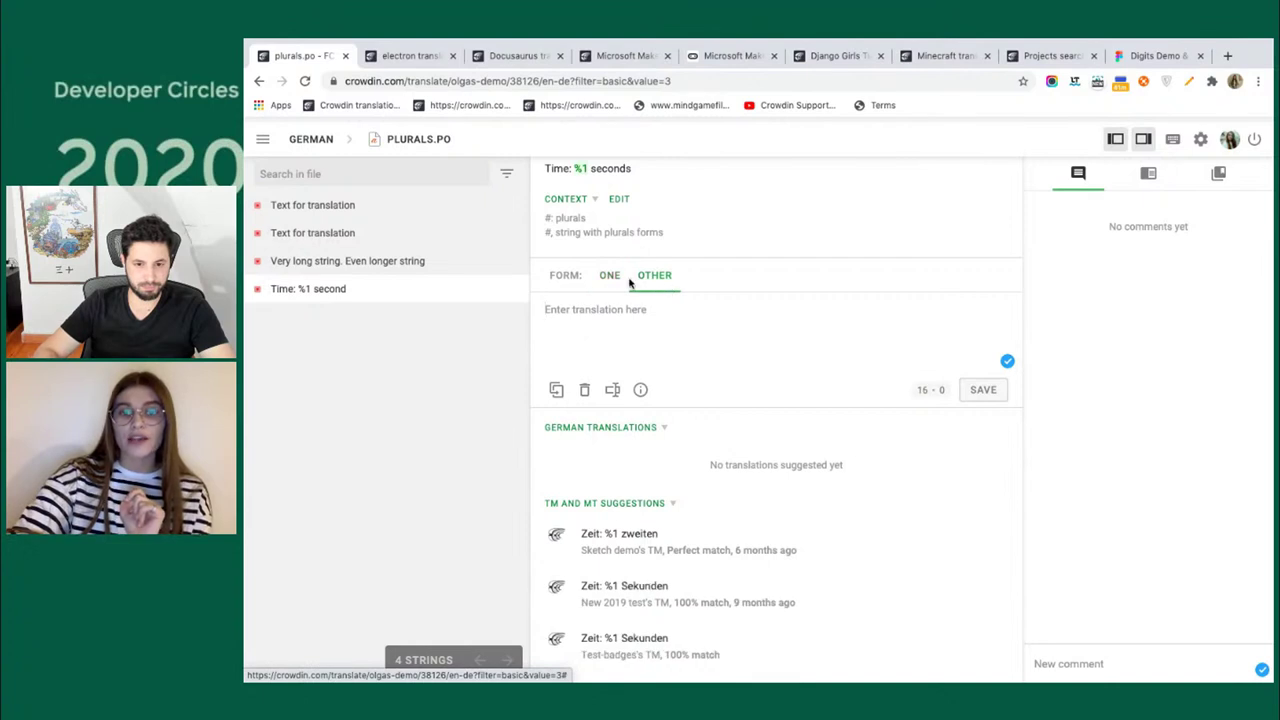
left_click(612, 281)
left_click(751, 549)
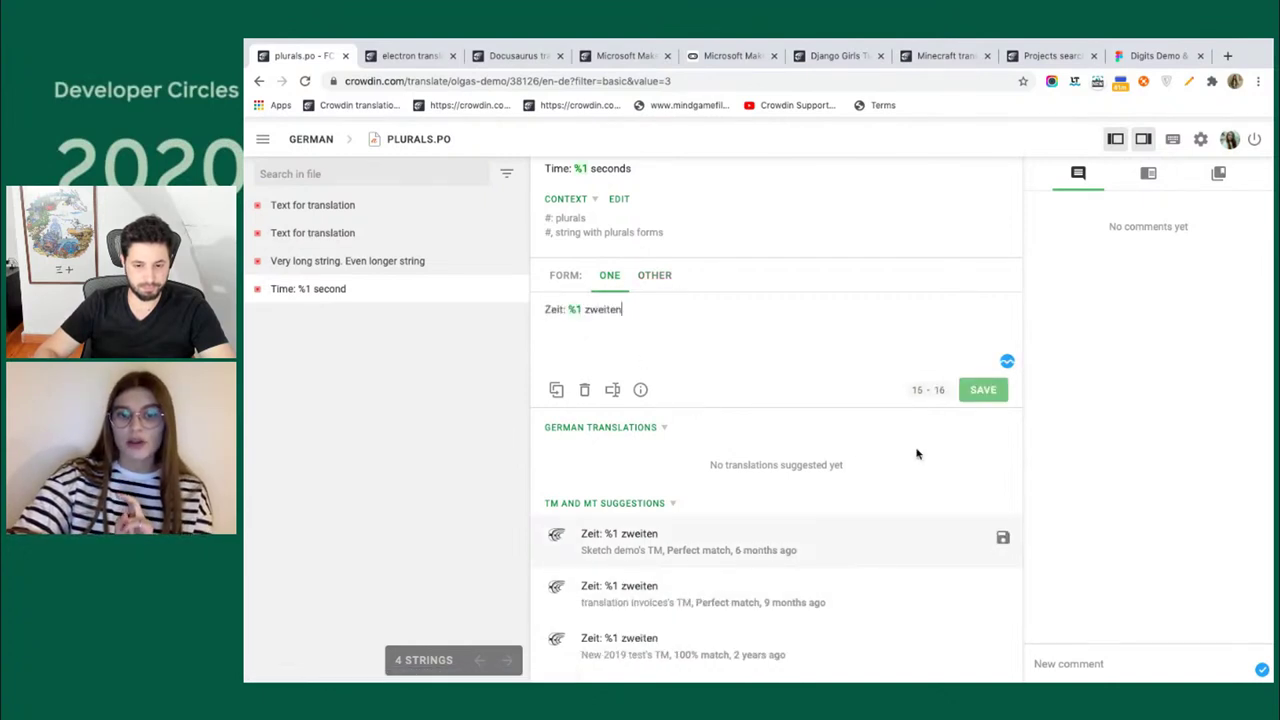
left_click(985, 389)
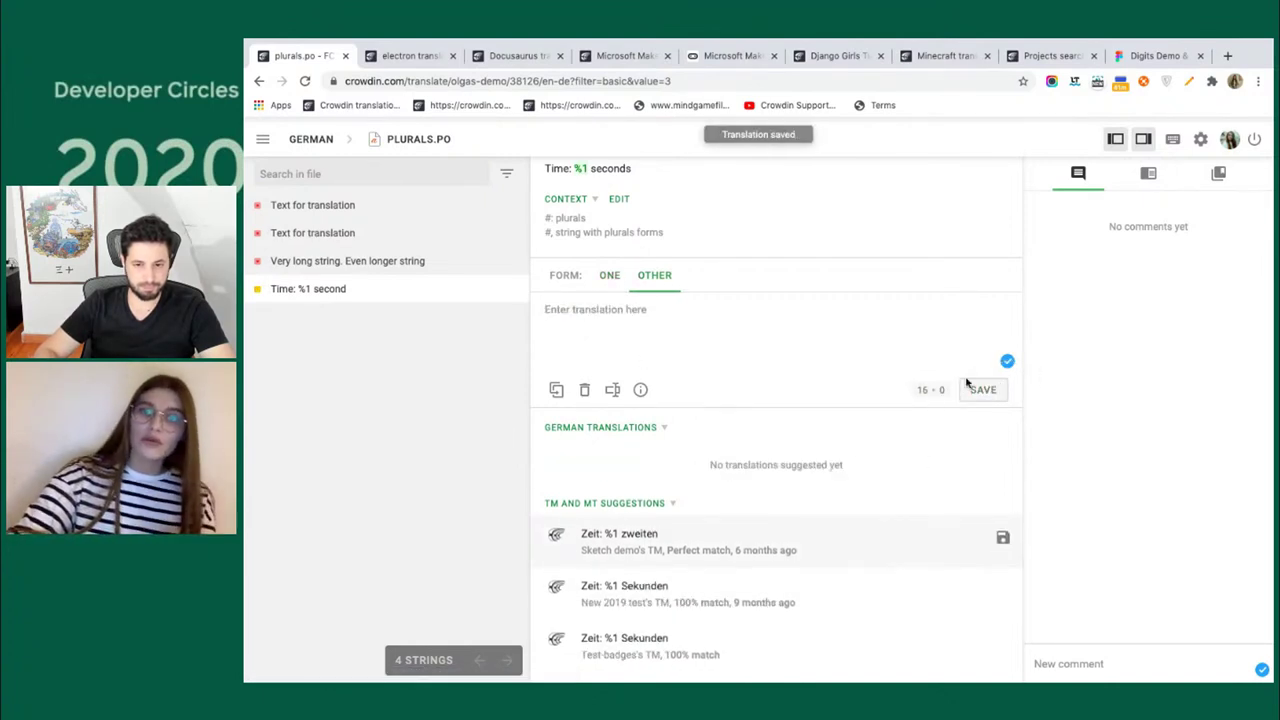
left_click(690, 560)
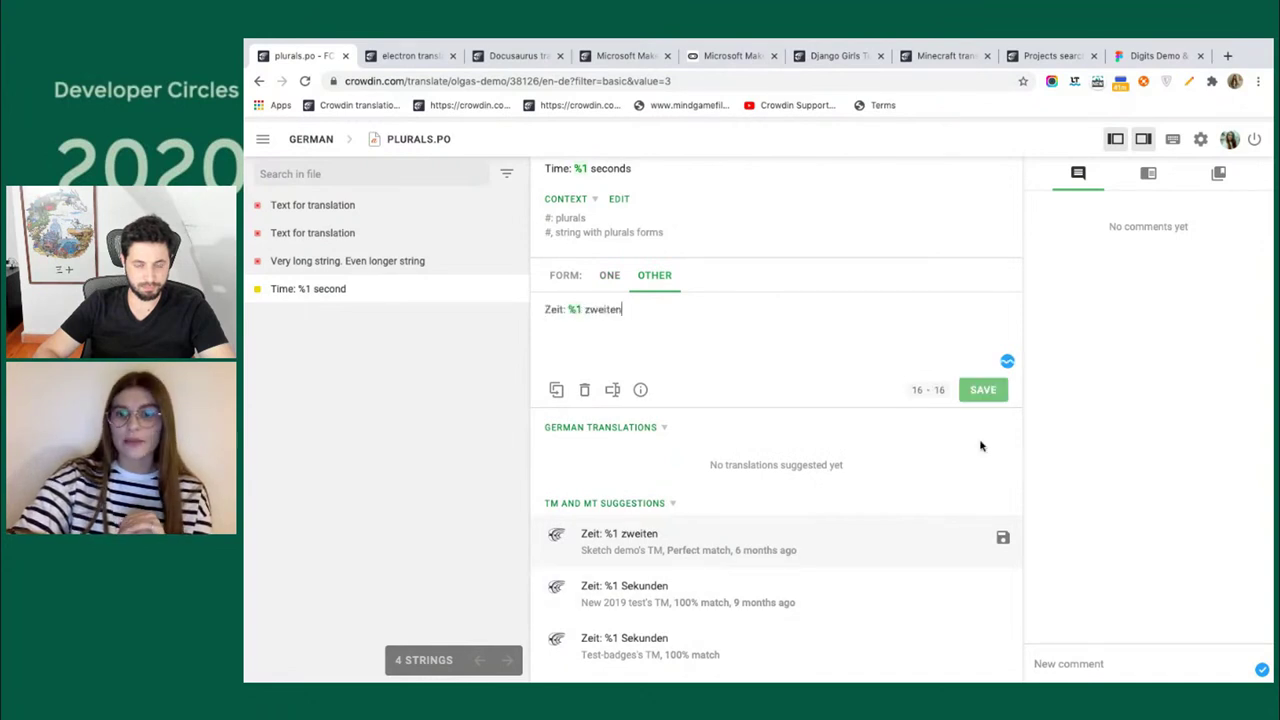
left_click(983, 392)
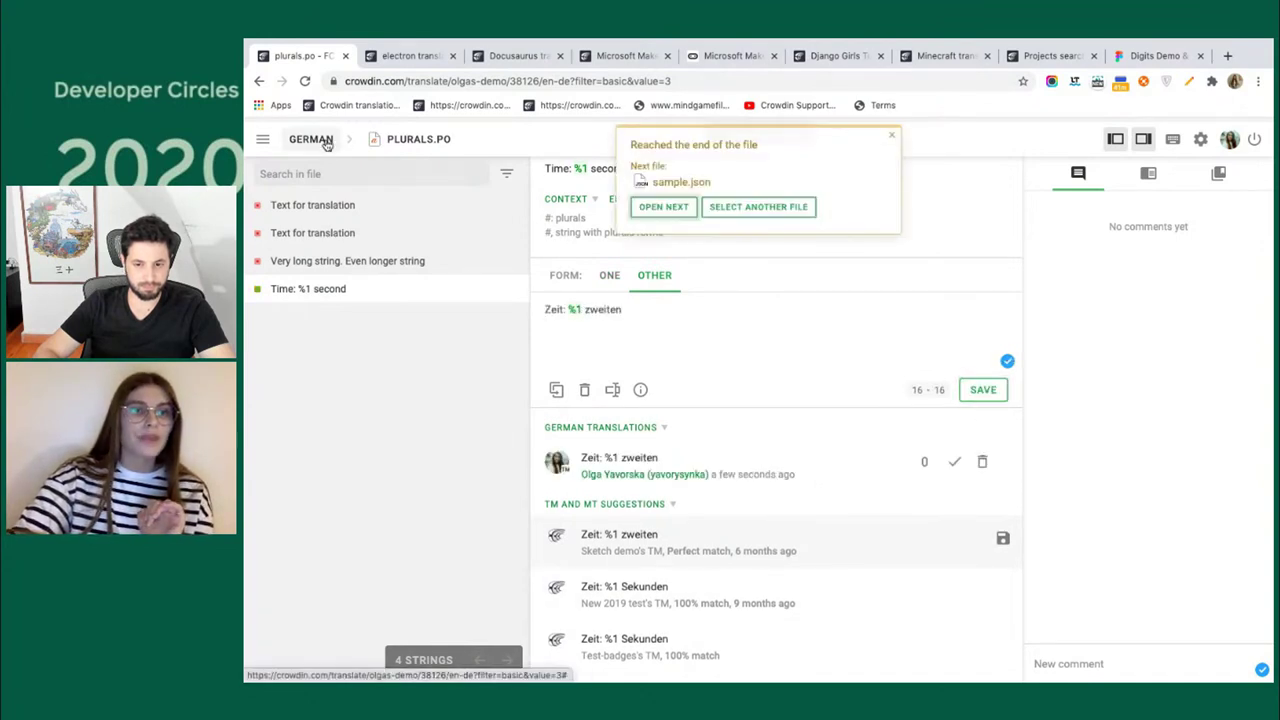
Switch the target language to Arabic and go through the string's plural forms, comparing them with the source One and Other forms.
left_click(315, 139)
left_click(397, 243)
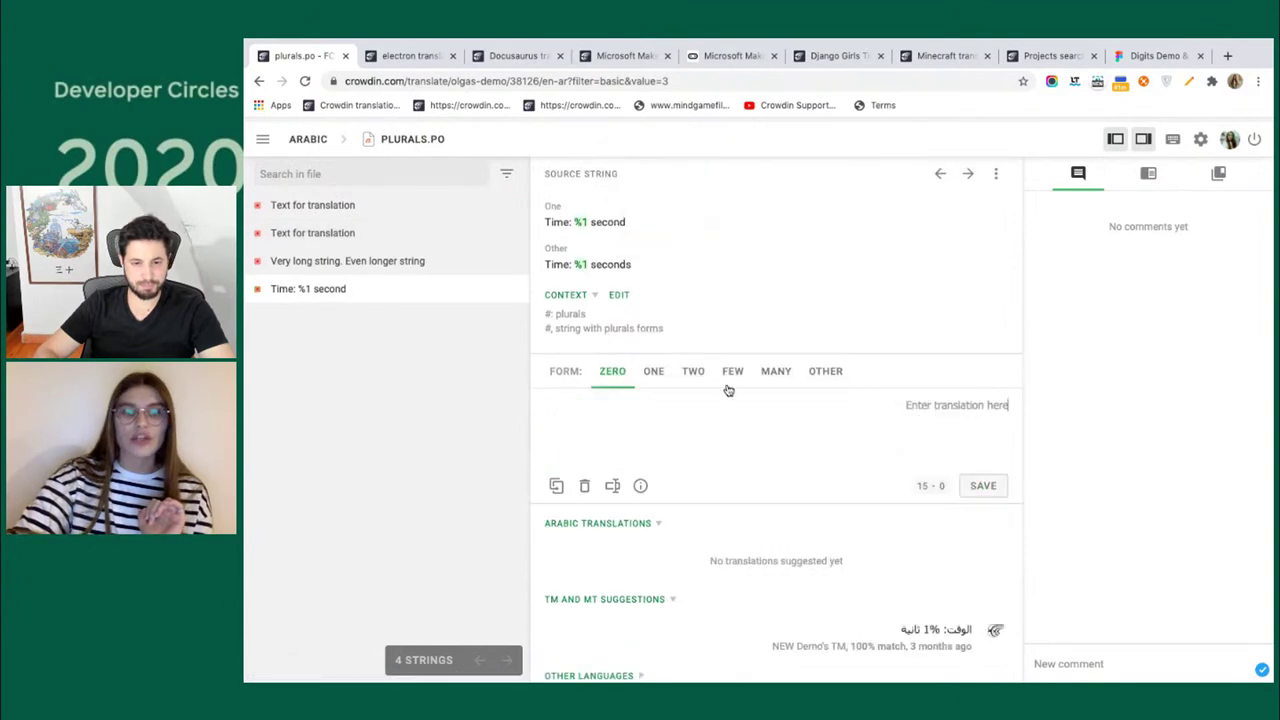
left_click(655, 374)
left_click(690, 376)
left_click(735, 378)
left_click(773, 379)
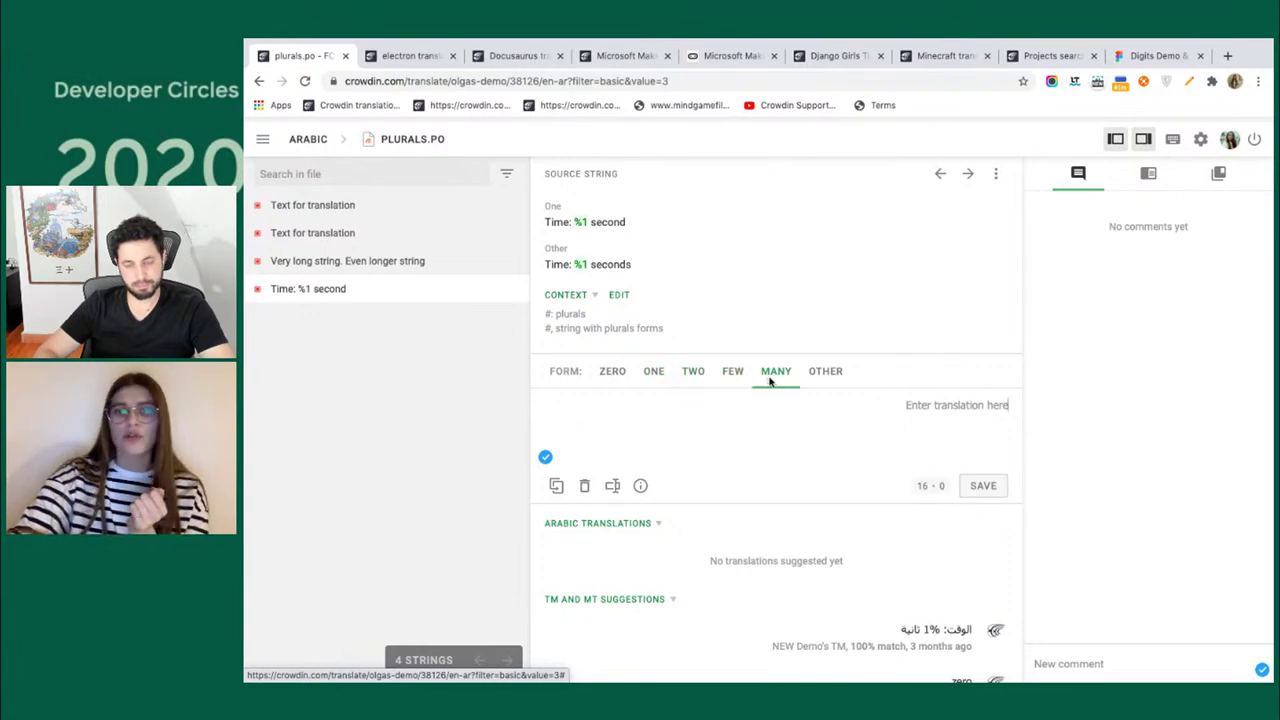
left_click(838, 381)
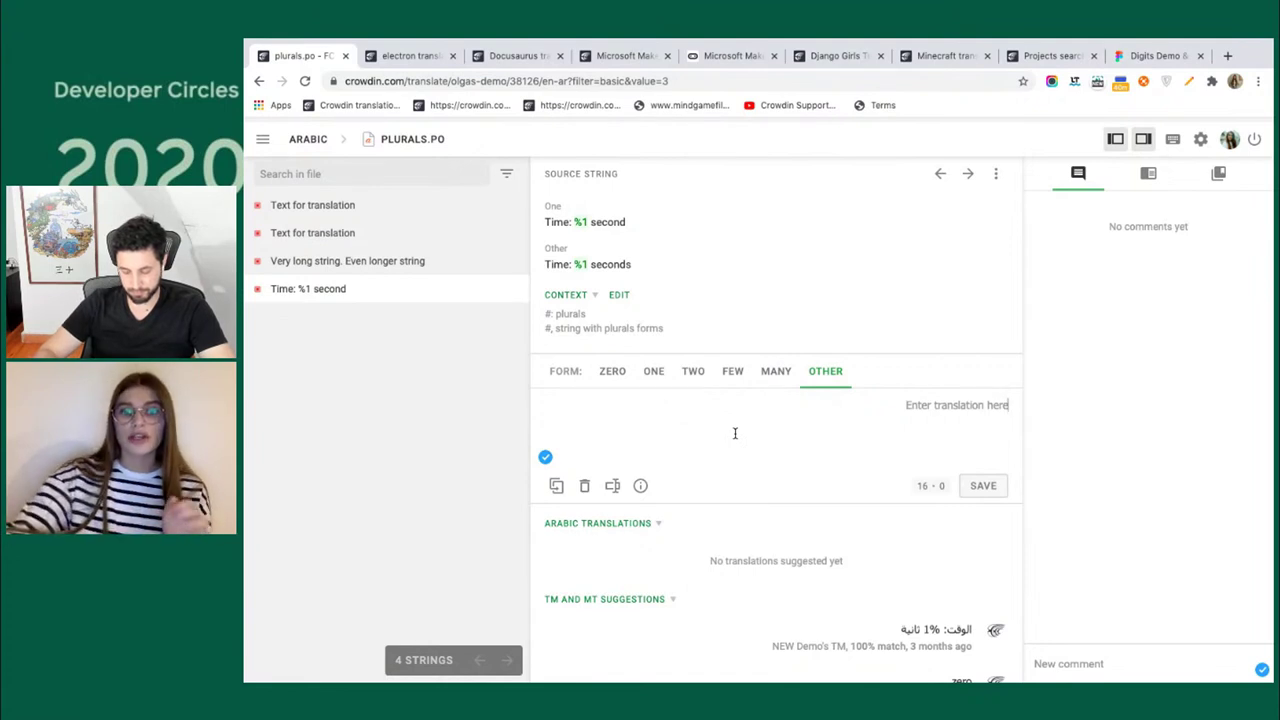
left_click(653, 373)
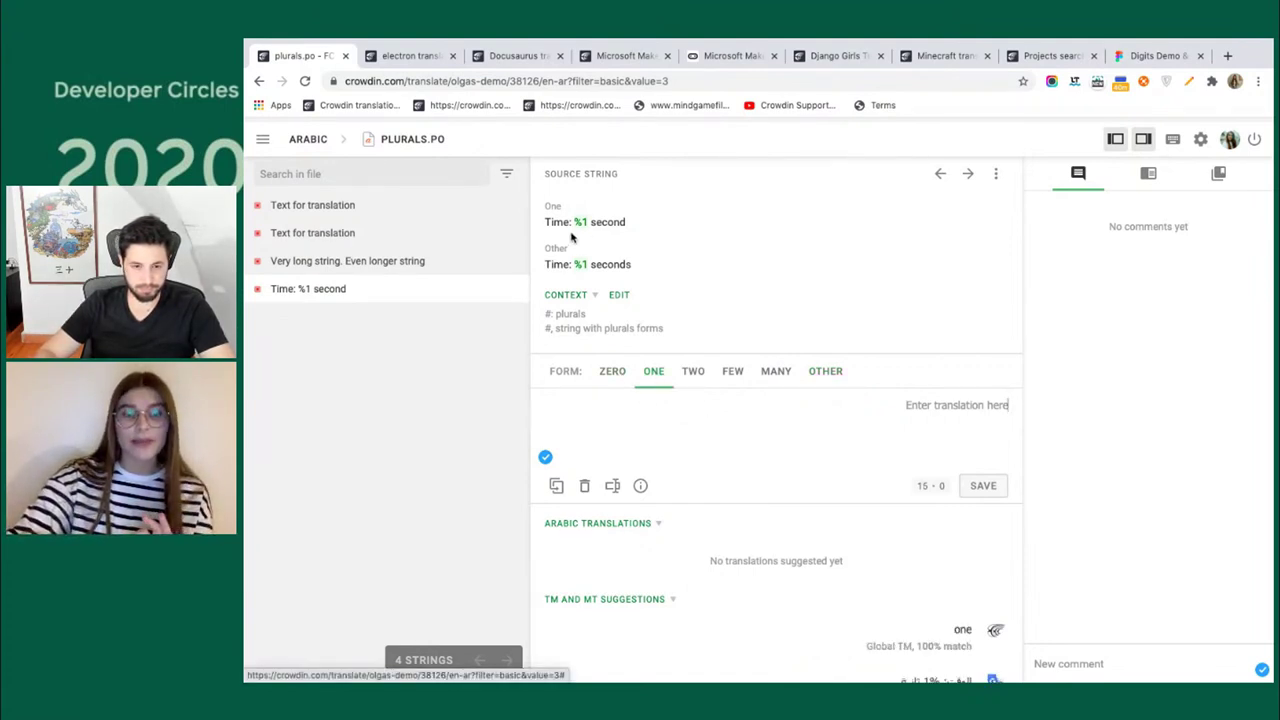
mouse_move(578, 225)
mouse_move(579, 267)
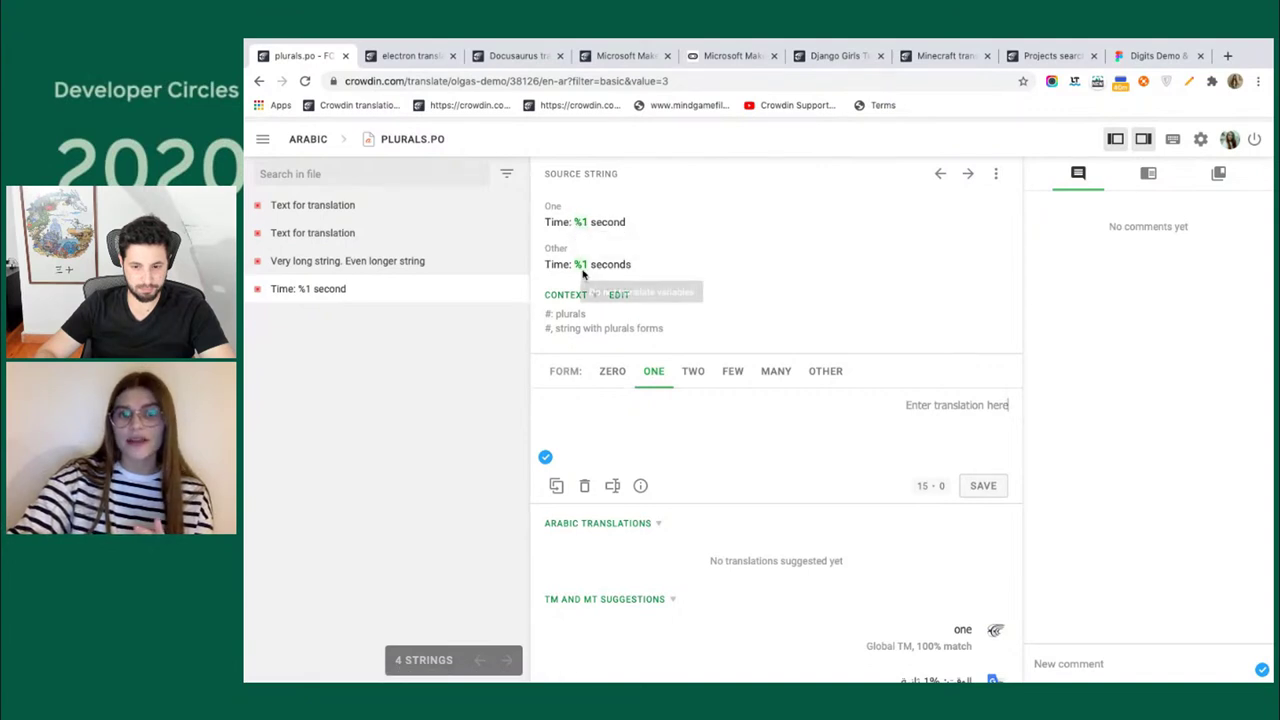
left_click(700, 377)
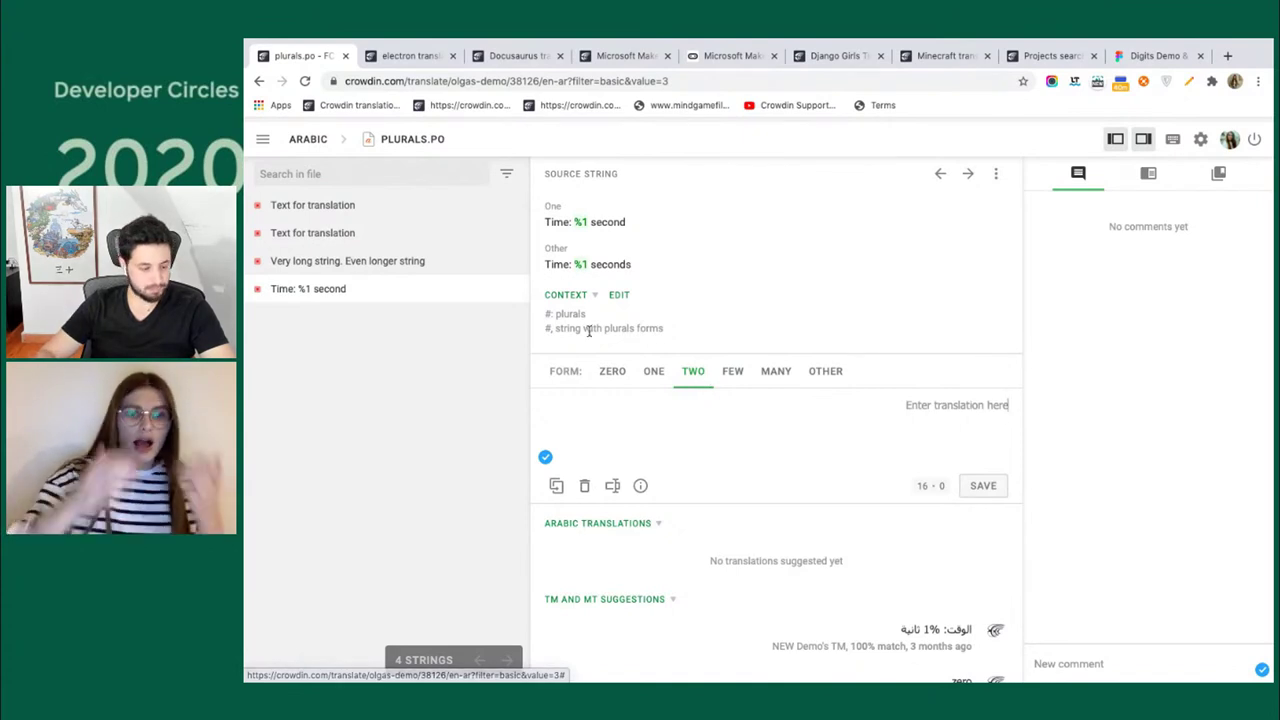
mouse_move(589, 331)
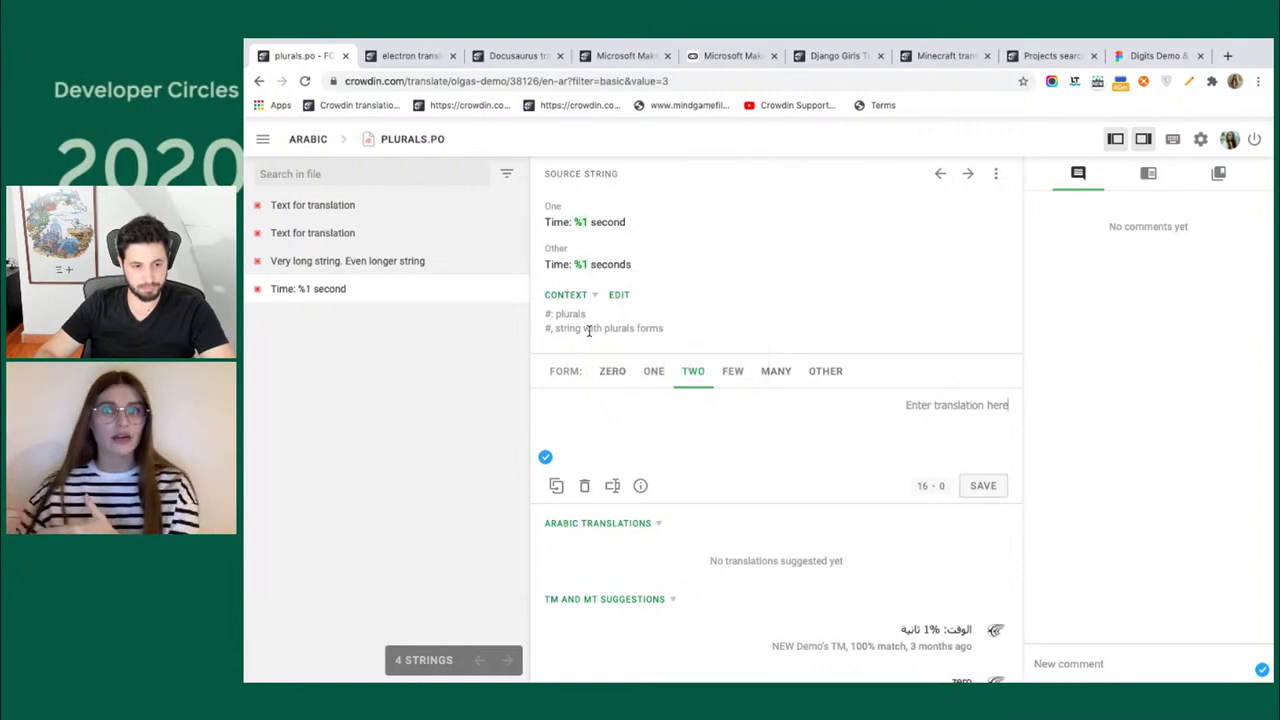
Open icu.json from the src folder and select the "more than {days, plural, one {1 day} other {{days} days}} ago" string.
left_click(437, 148)
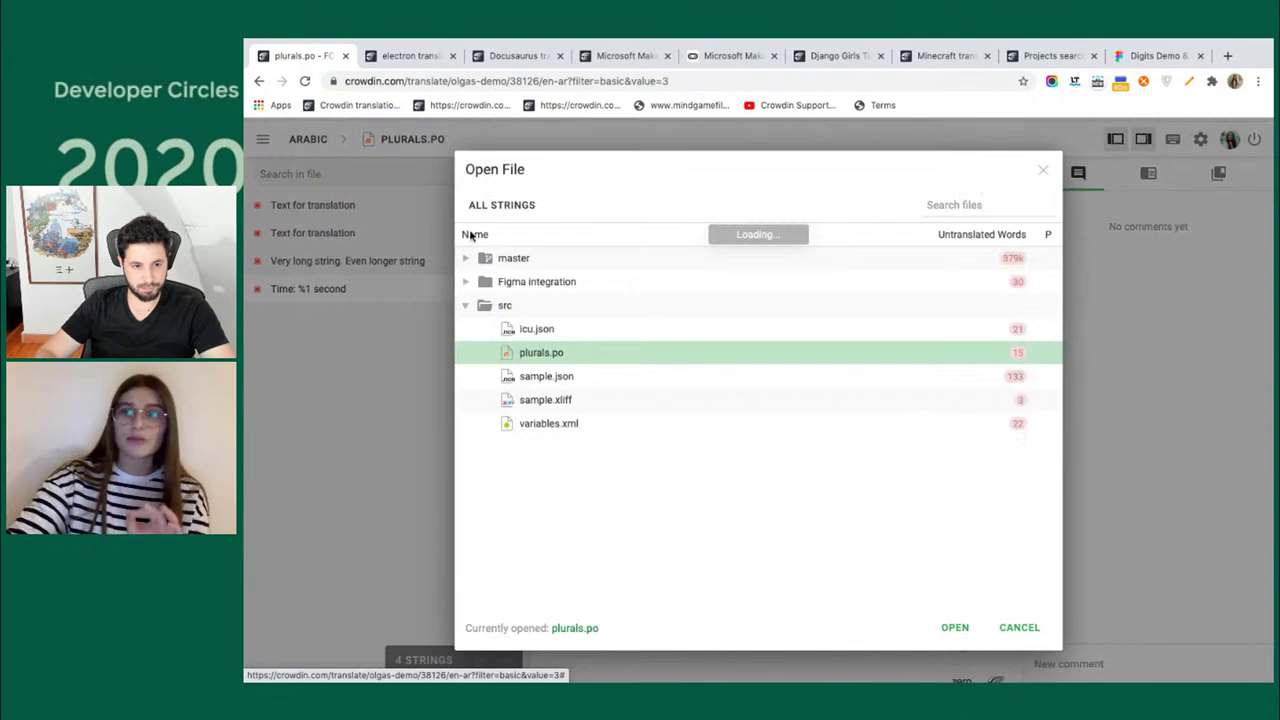
left_click(557, 330)
double_click(557, 329)
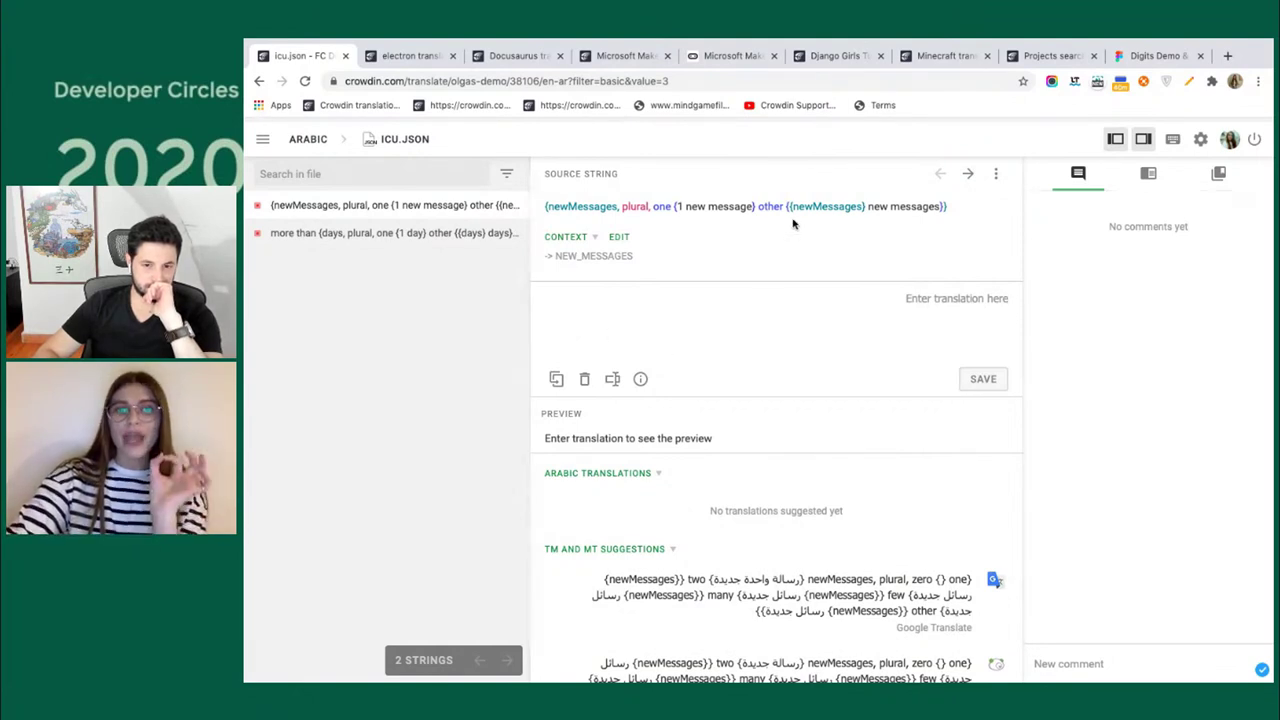
left_click(497, 240)
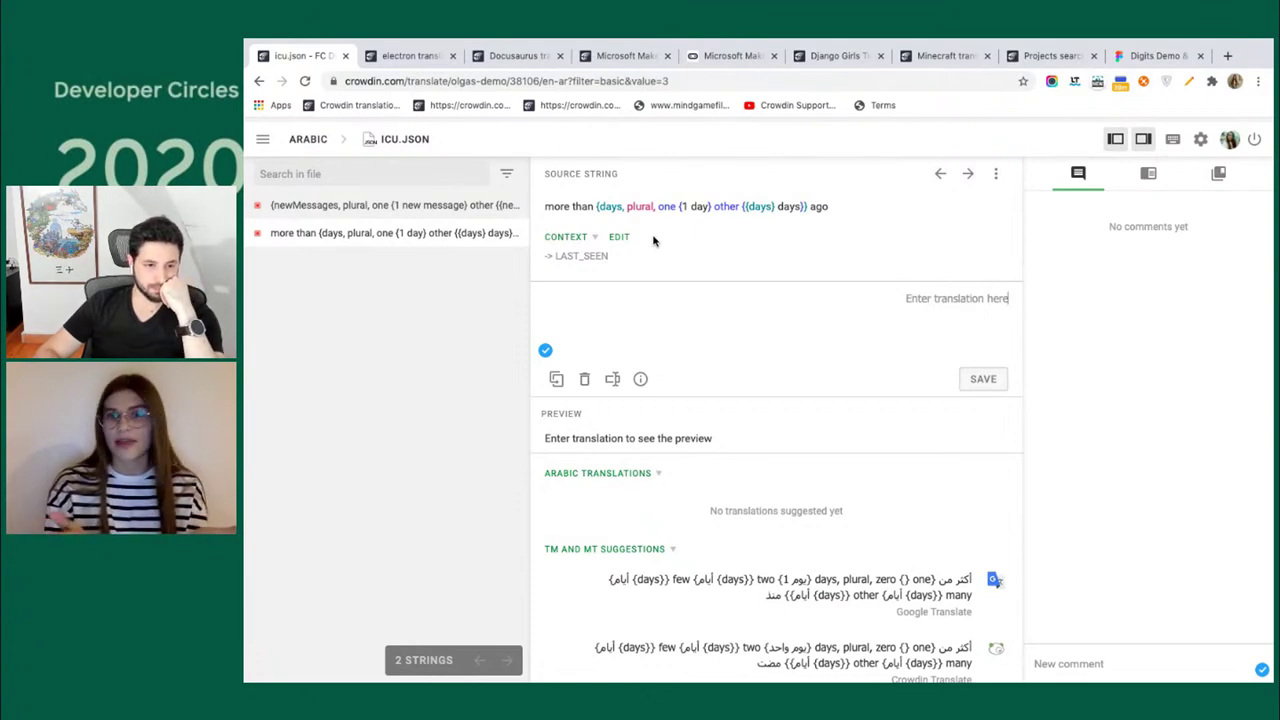
Switch to the presentation, show the Documentation localization slide and return to the Crowdin editor.
key("alt+Tab")
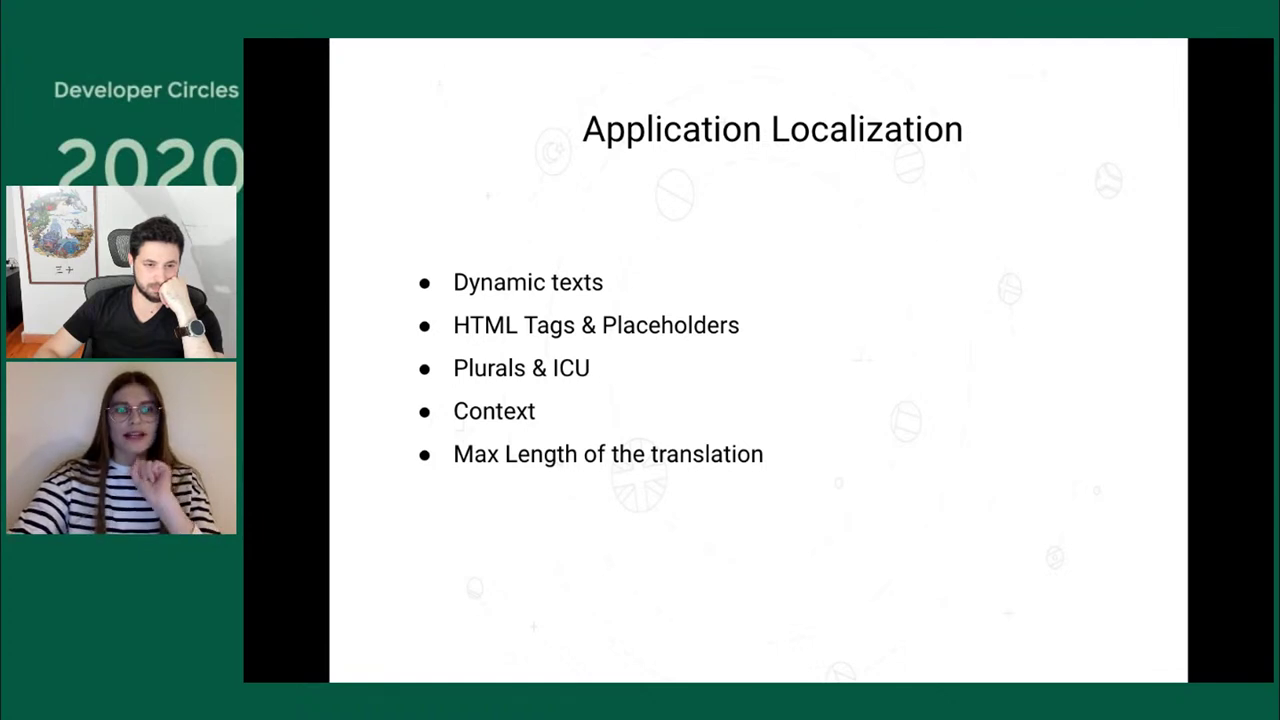
key("Right")
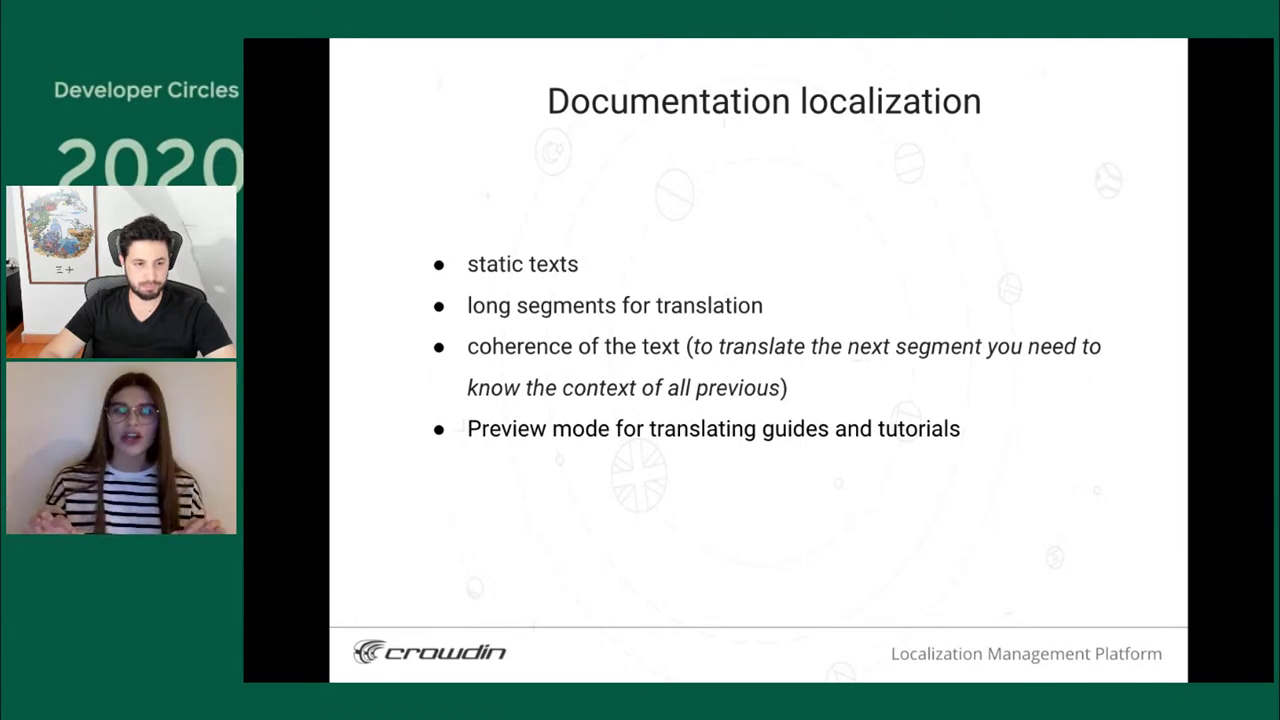
key("ctrl+Left")
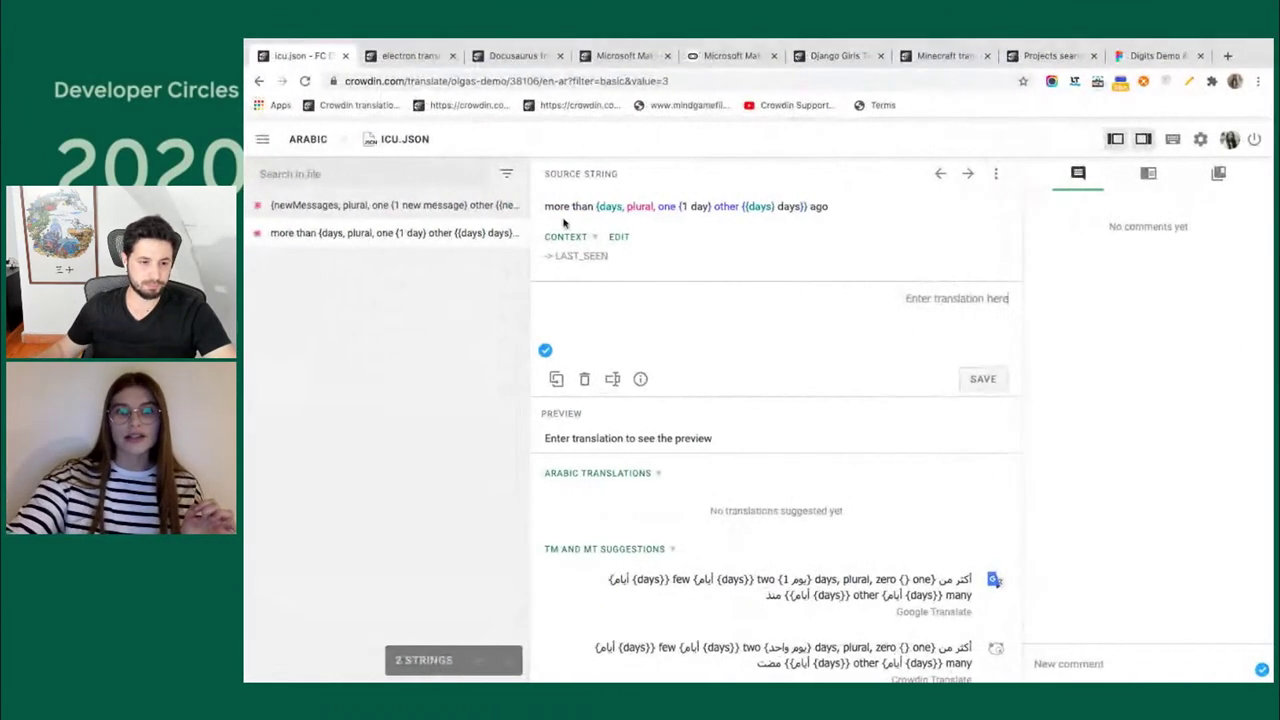
Open sample.json from the src folder for the Arabic translation.
left_click(404, 139)
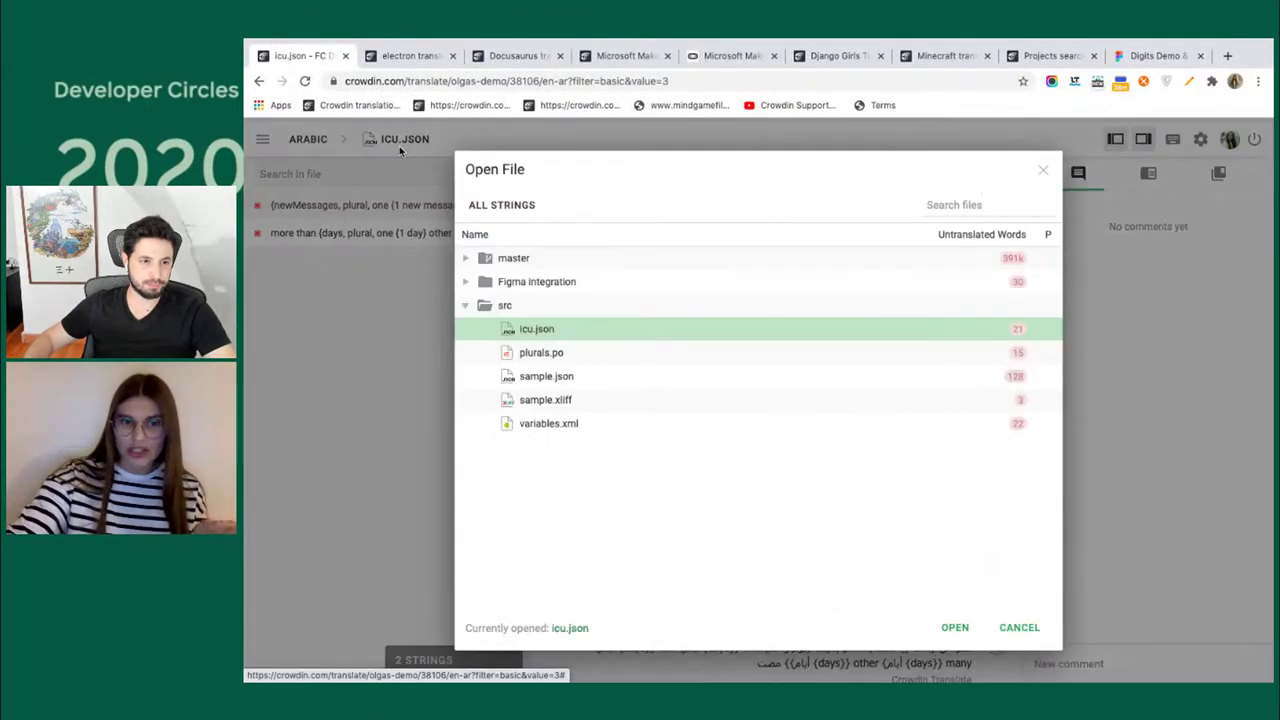
left_click(545, 381)
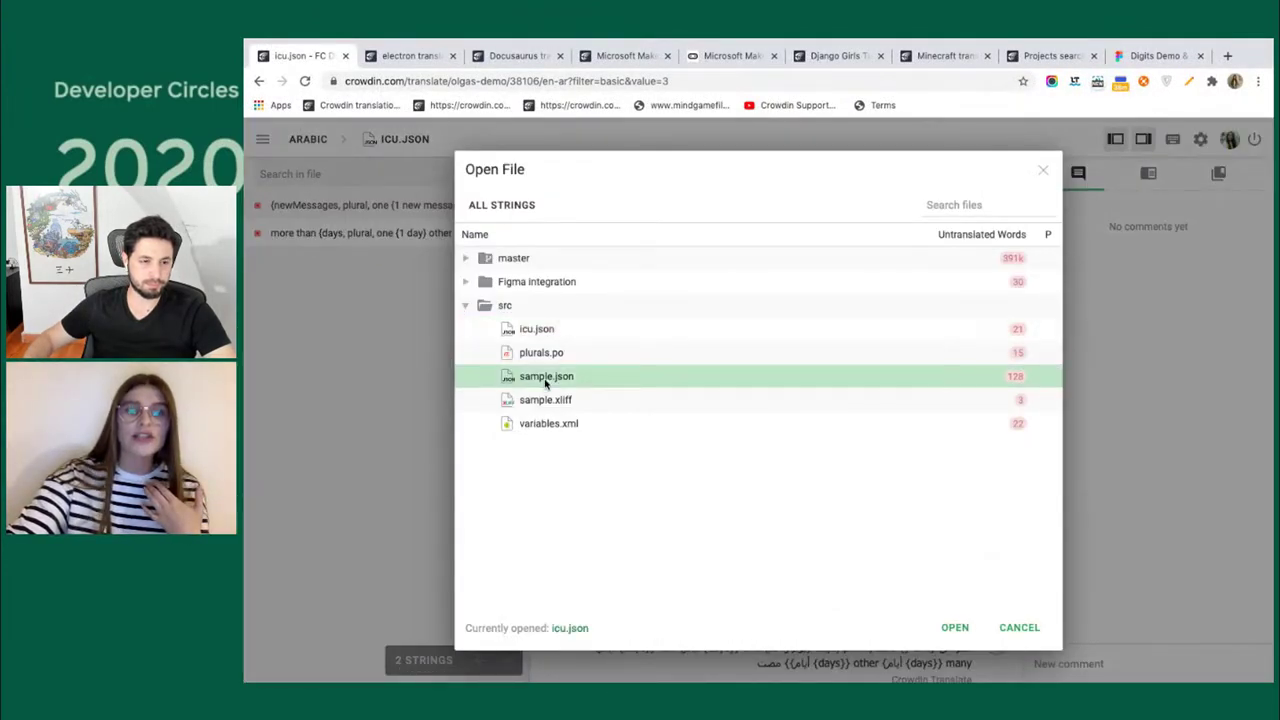
double_click(545, 381)
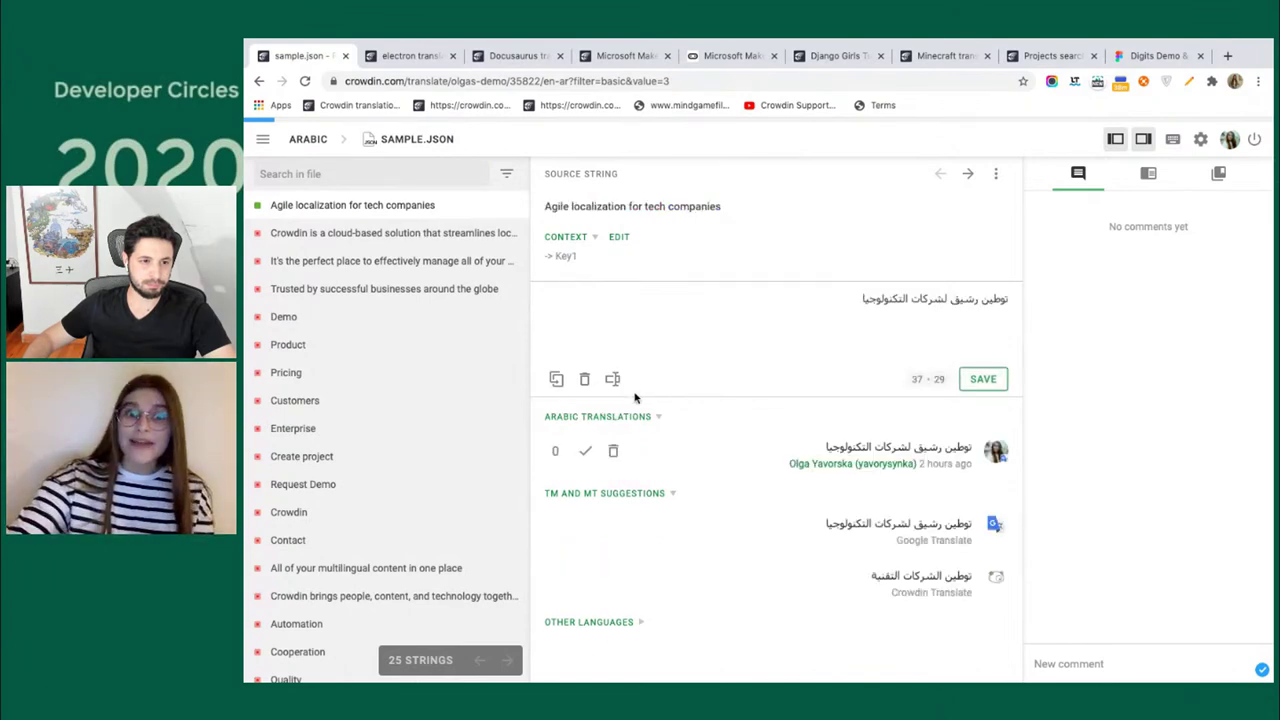
Switch to the presentation and show the Application Localization slide.
key("ctrl+Right")
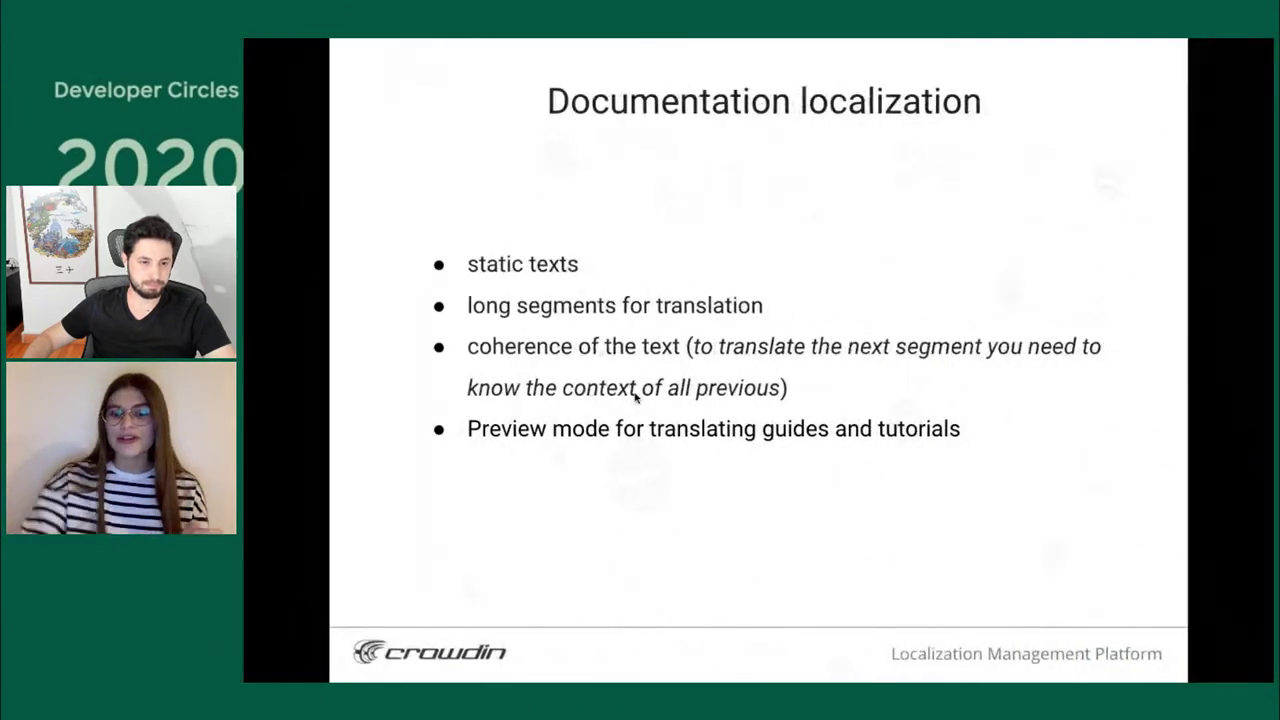
key("Right")
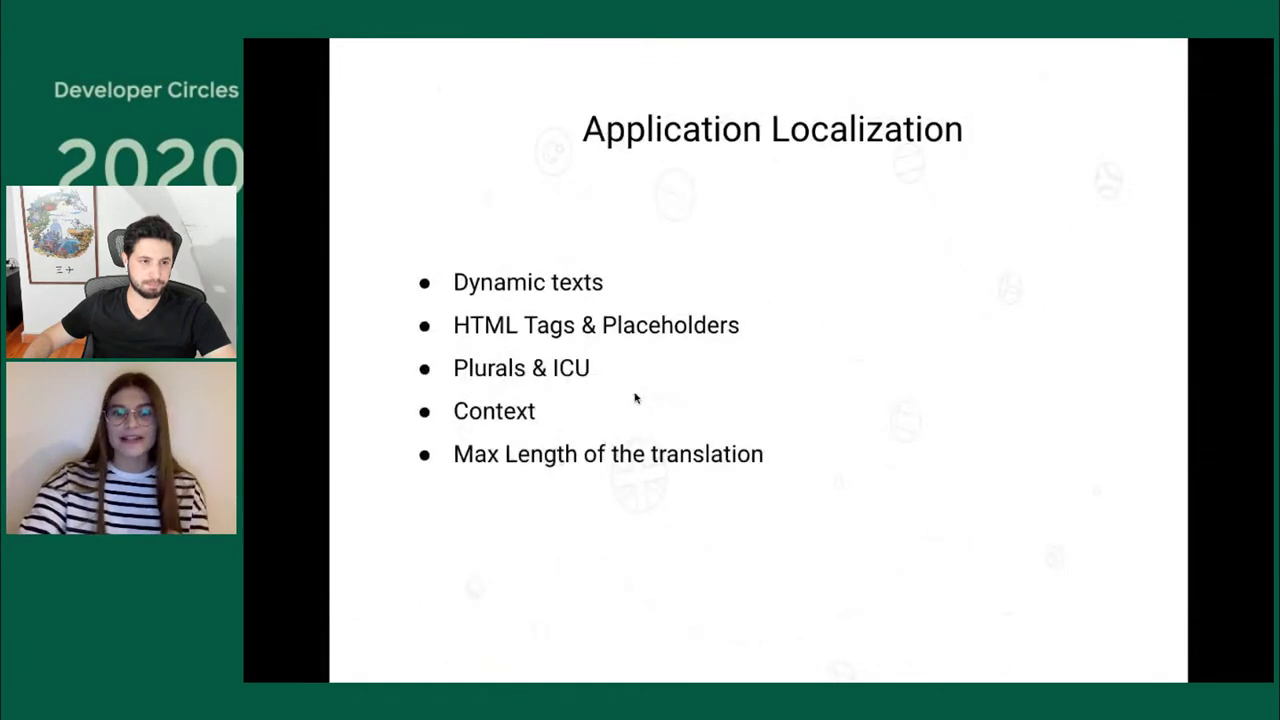
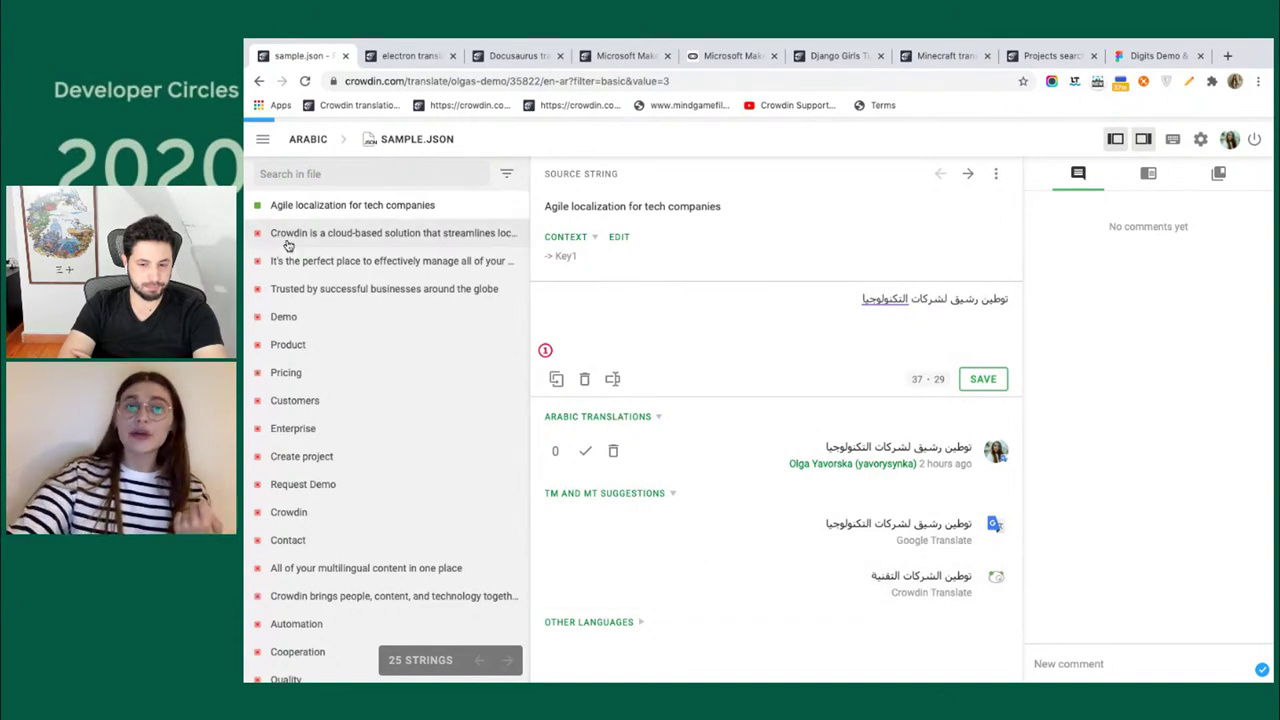
Quit the translation editor in Crowdin and open the Machine Translation settings in the account's resources.
left_click(265, 142)
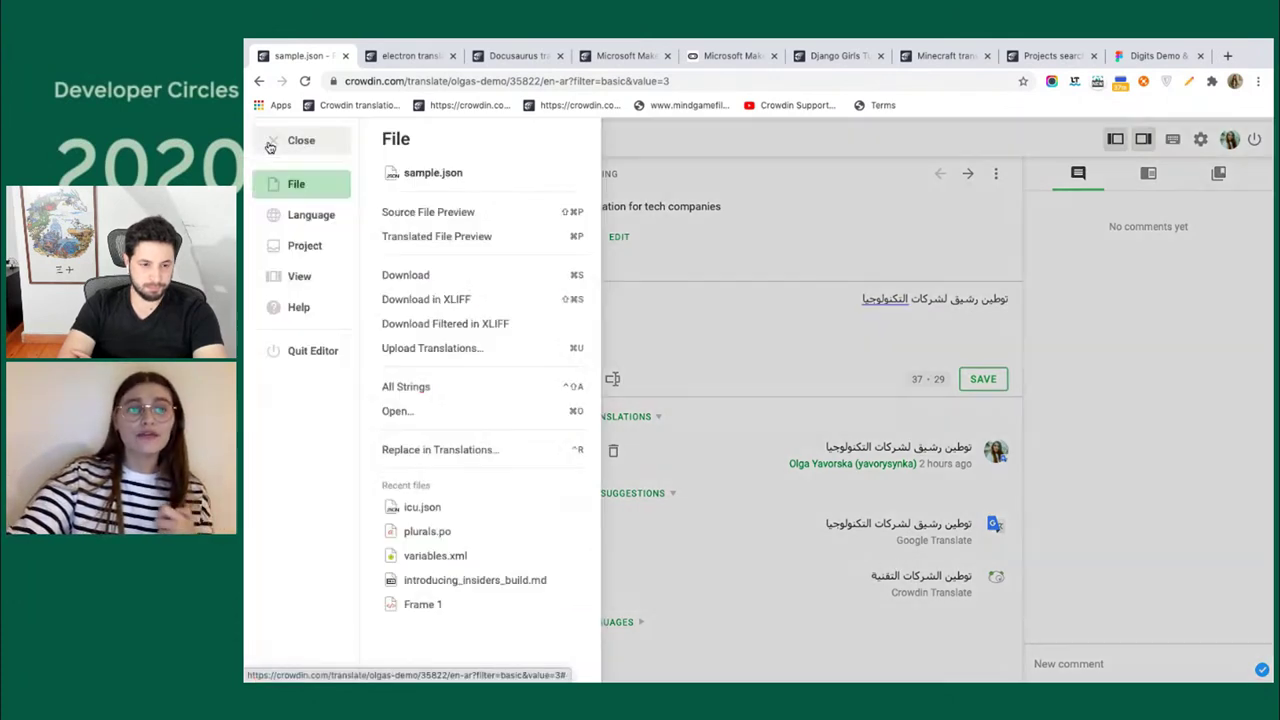
left_click(318, 350)
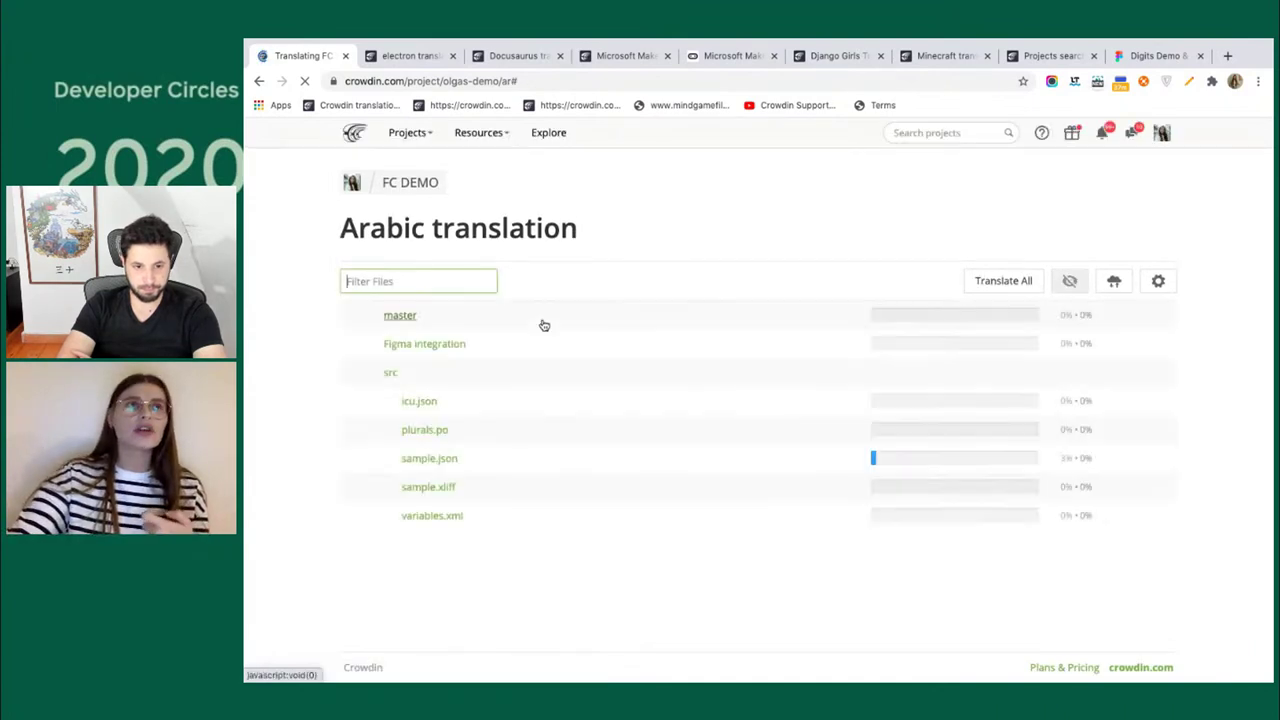
left_click(482, 132)
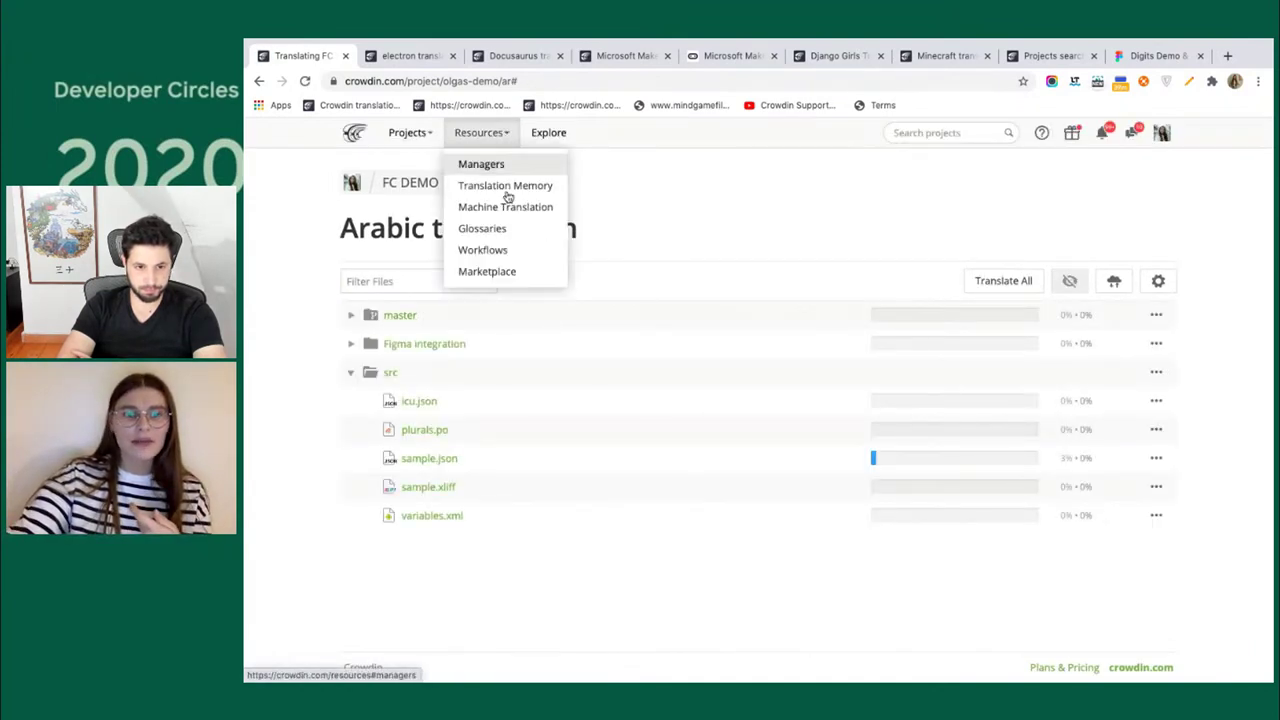
left_click(515, 208)
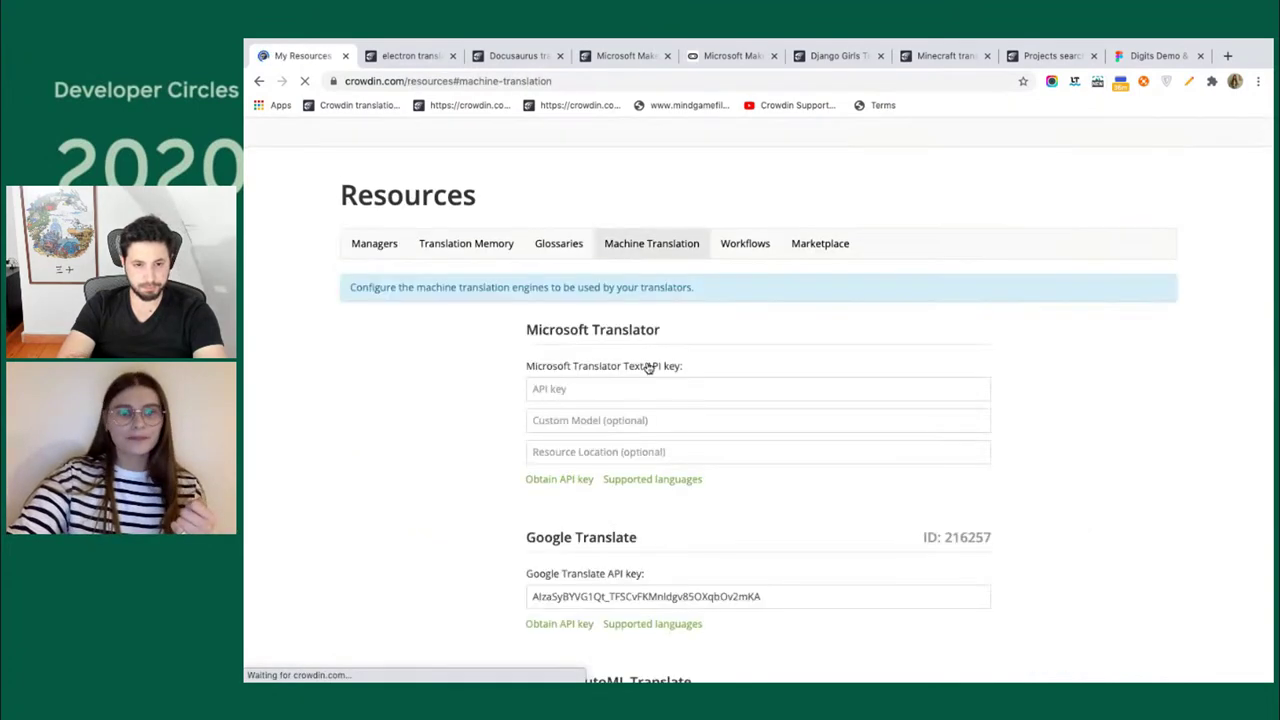
Look through the configurable machine translation engines, from Microsoft Translator down to Crowdin Translate.
scroll(689, 471, "down", 3)
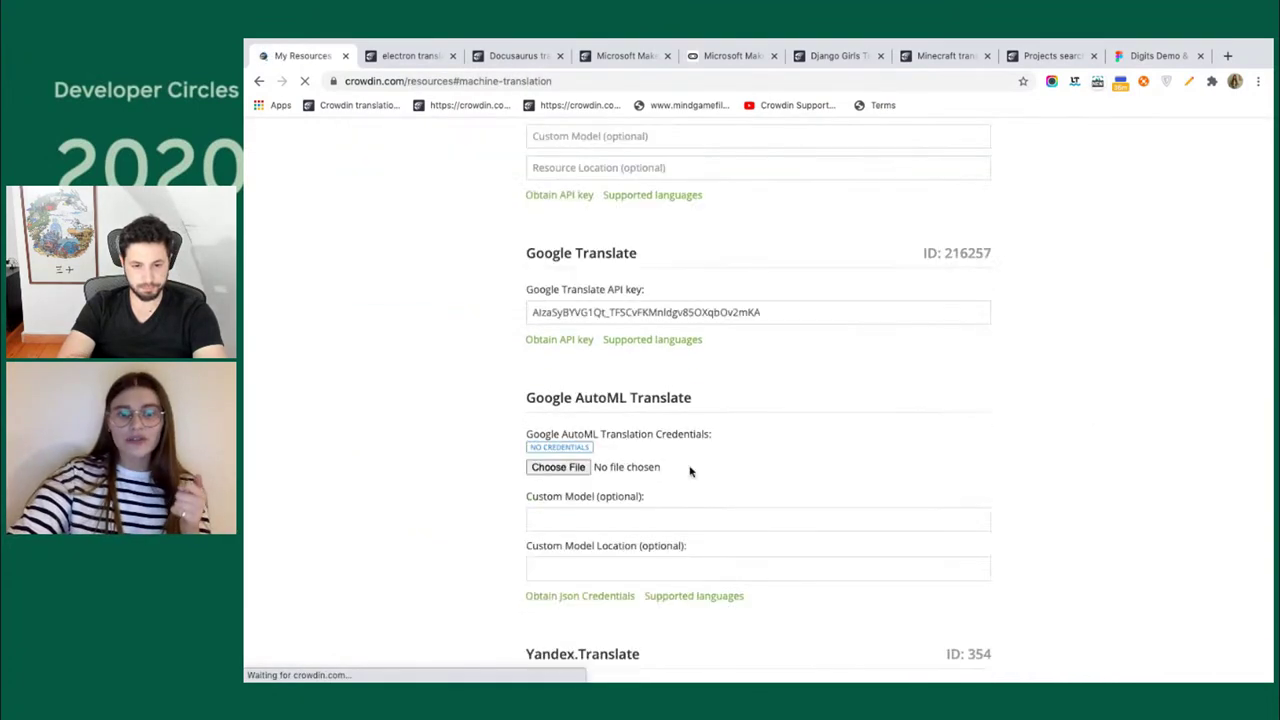
scroll(689, 471, "down", 2)
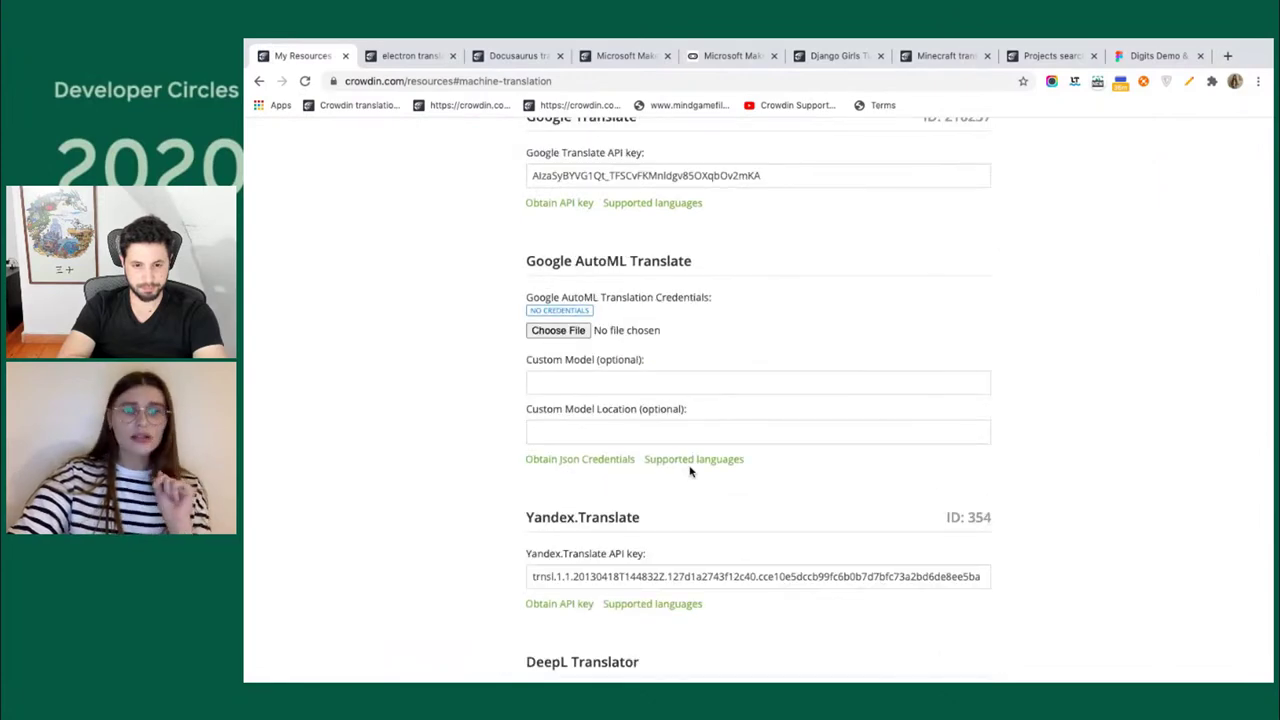
scroll(690, 467, "down", 4)
scroll(689, 467, "down", 3)
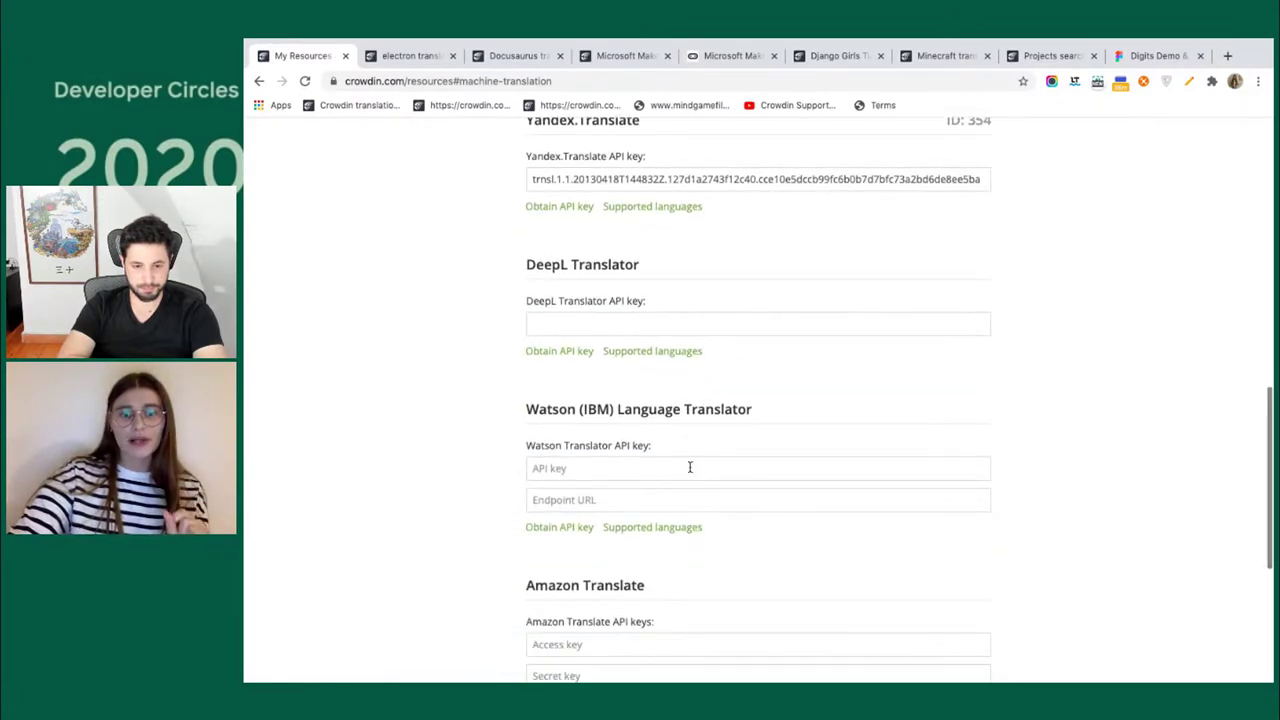
scroll(689, 467, "down", 2)
scroll(689, 470, "down", 4)
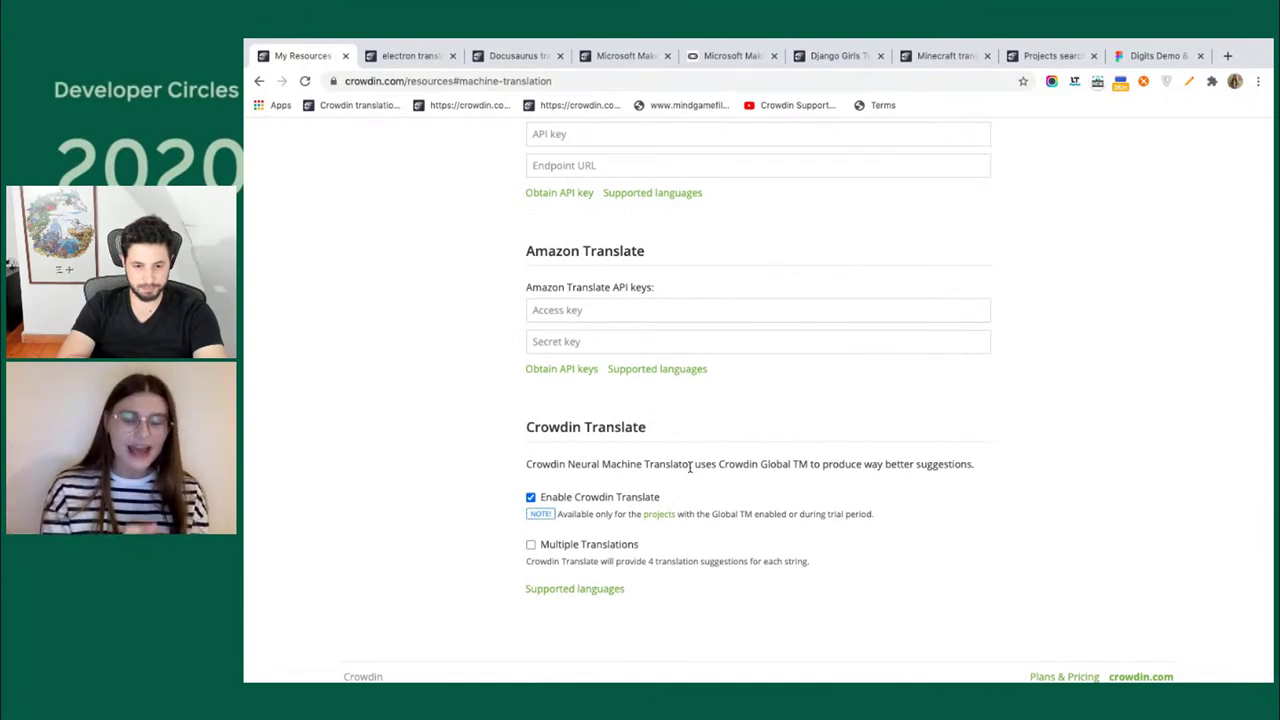
scroll(689, 467, "up", 15)
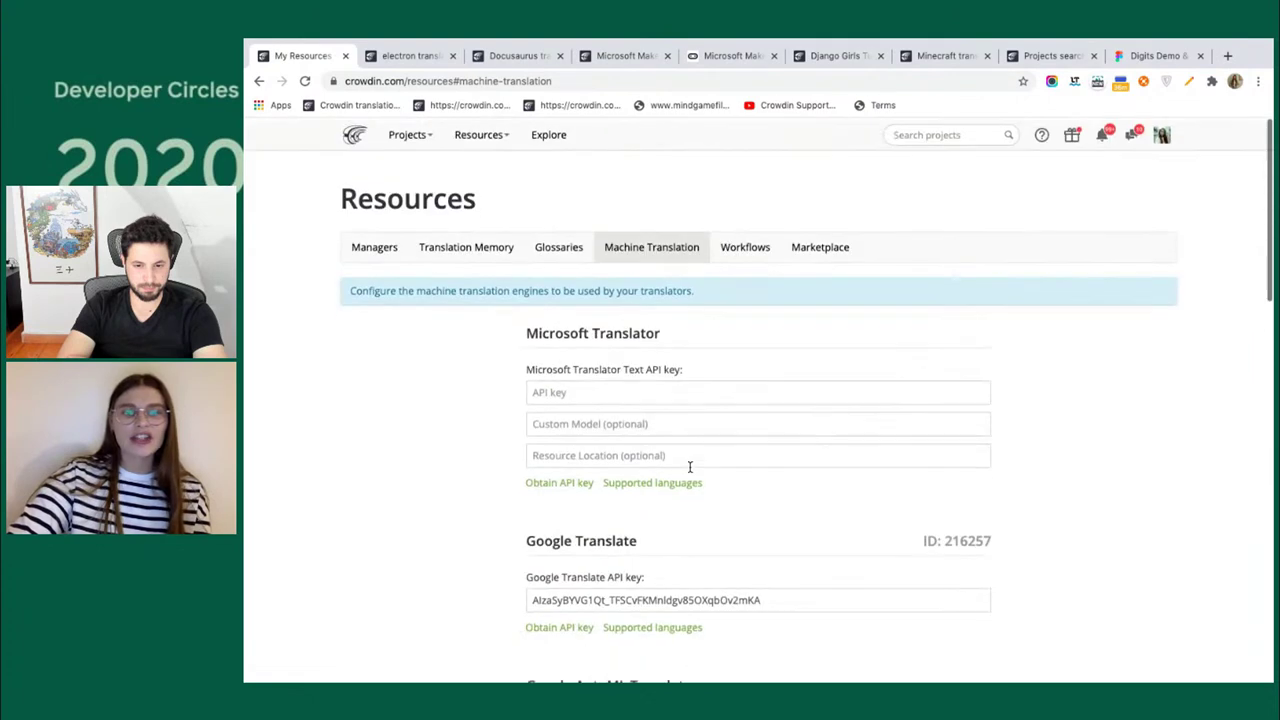
Open the German translation of the FC DEMO project and open introducing_insiders_build.md from master/blogs/2016/02/01.
left_click(425, 141)
left_click(436, 197)
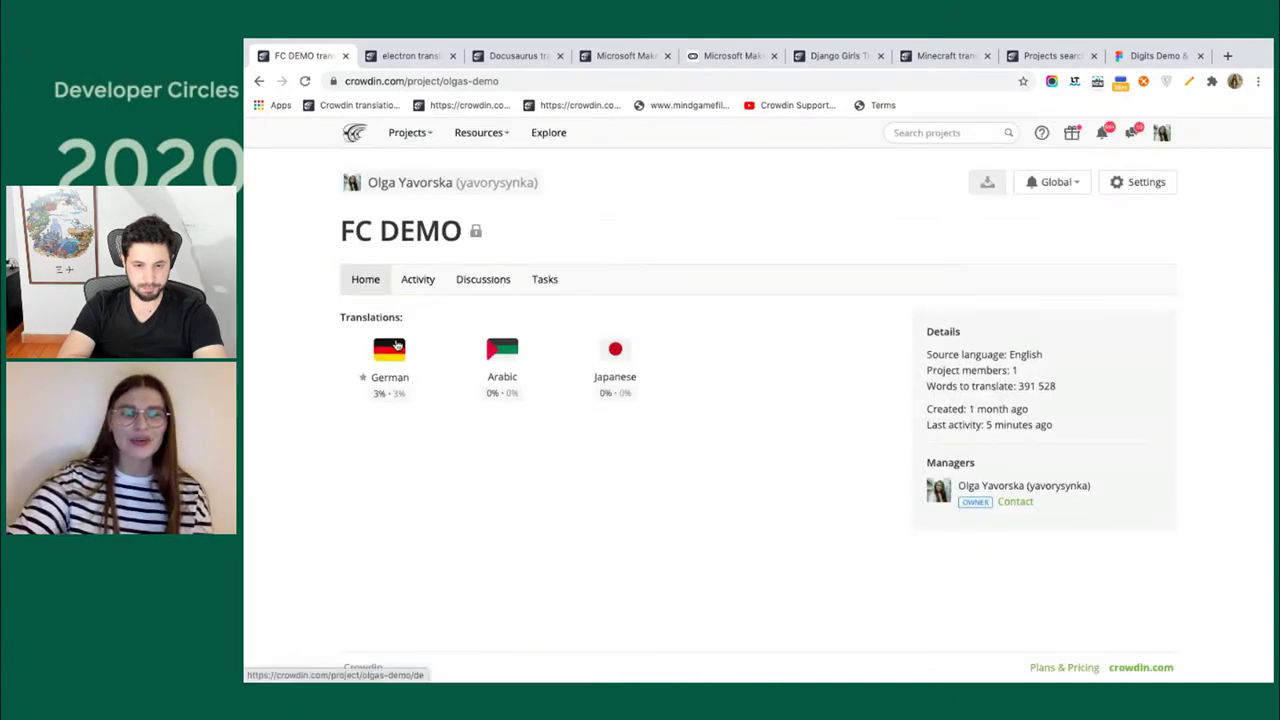
left_click(397, 345)
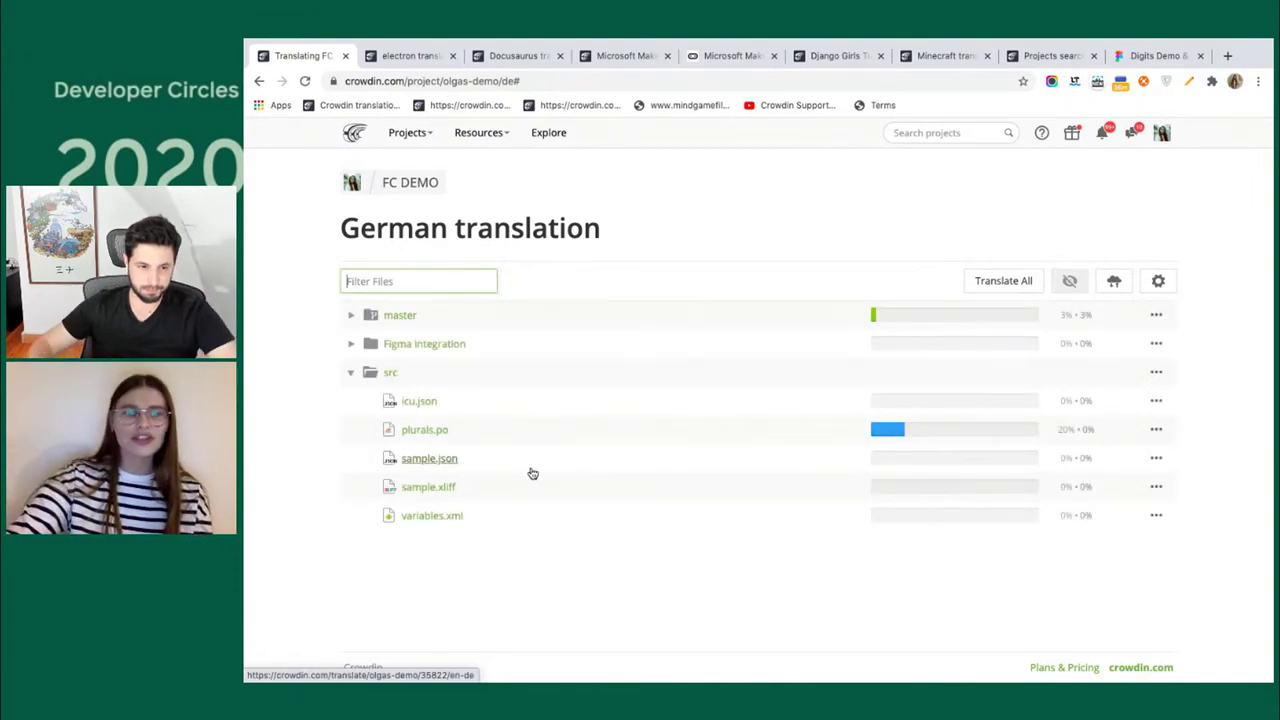
left_click(351, 315)
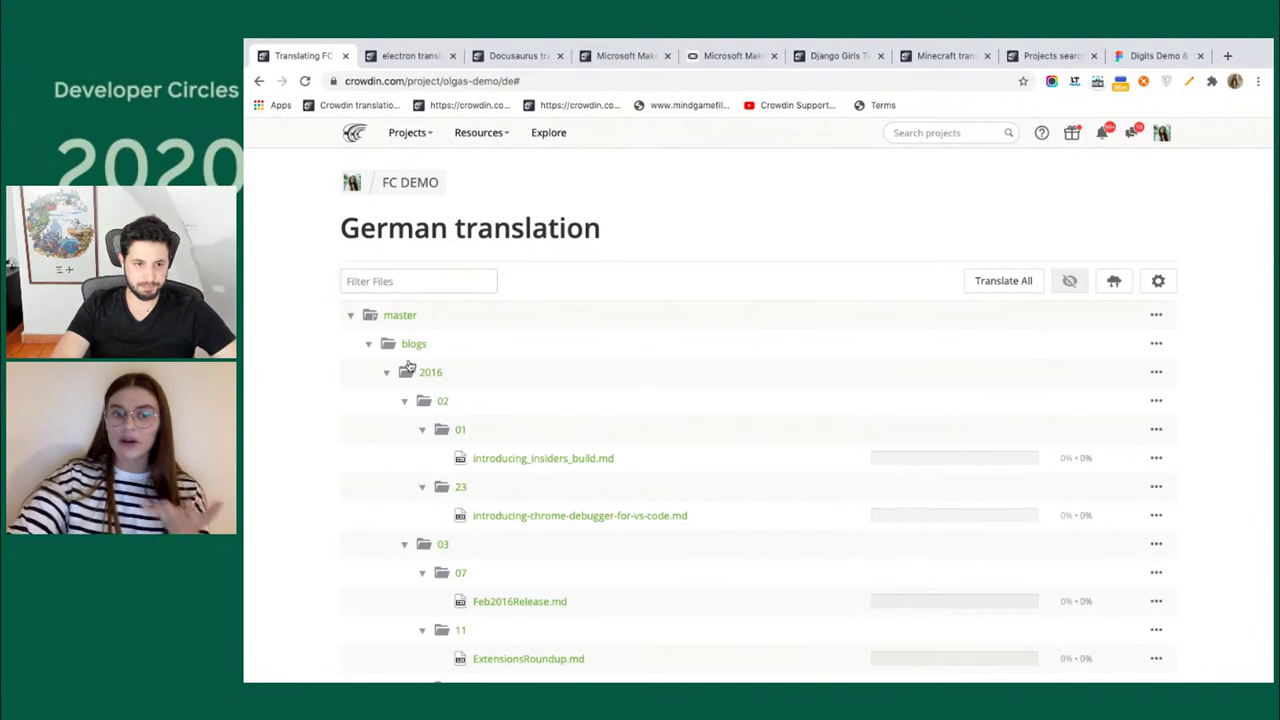
left_click(530, 460)
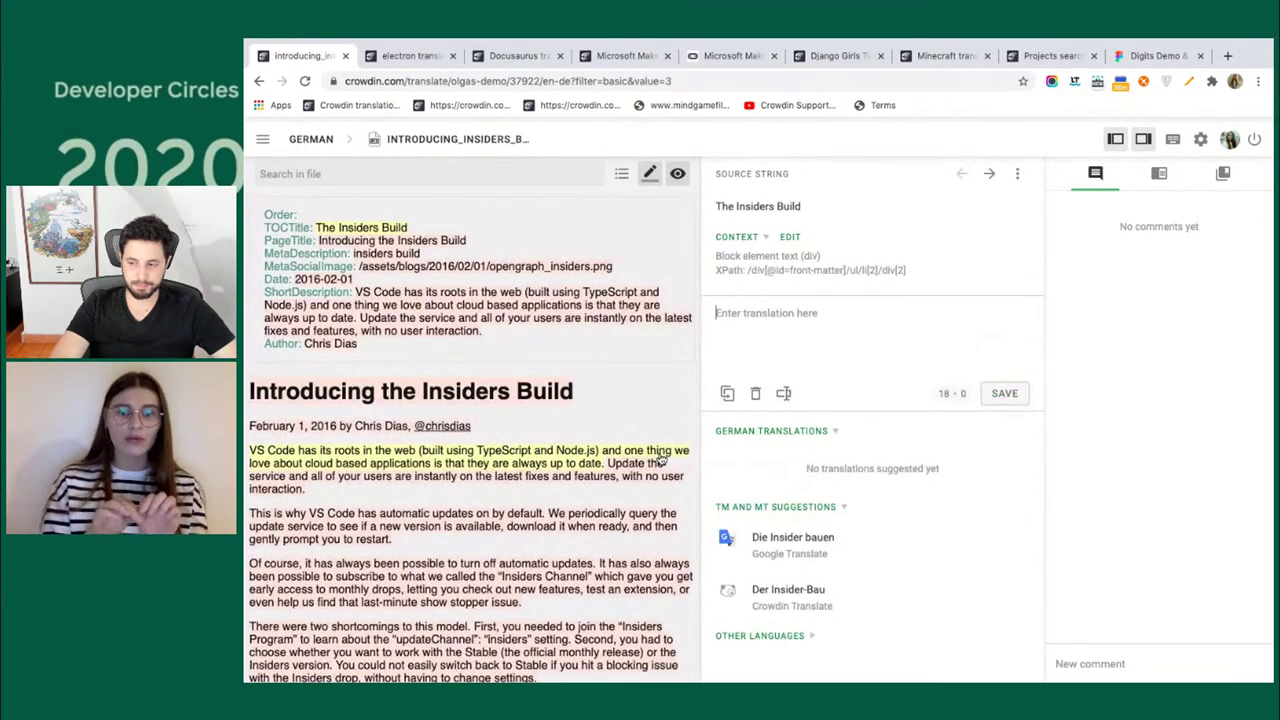
Save the Google Translate suggestion "Die Insider bauen" as the German translation of "The Insiders Build".
left_click(815, 551)
left_click(1006, 396)
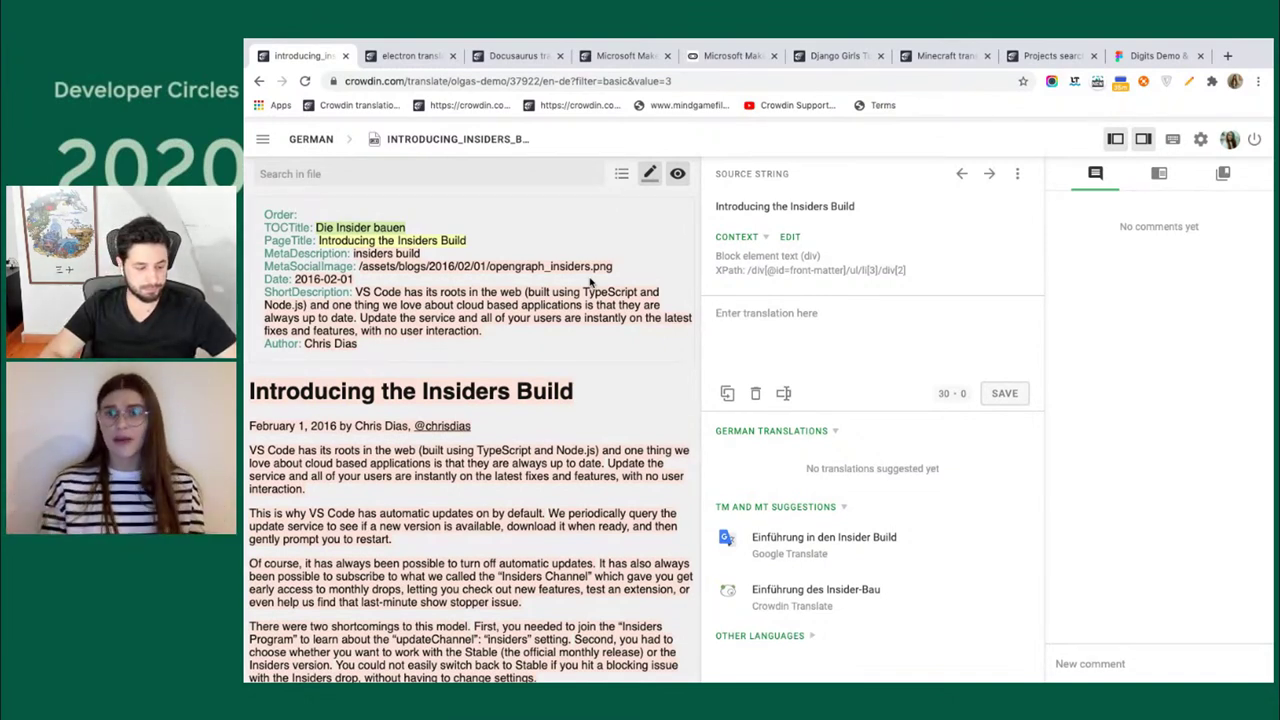
Go through the front matter segments in the file preview: MetaDescription, MetaSocialImage, TOCTitle and both ShortDescription sentences.
left_click(396, 258)
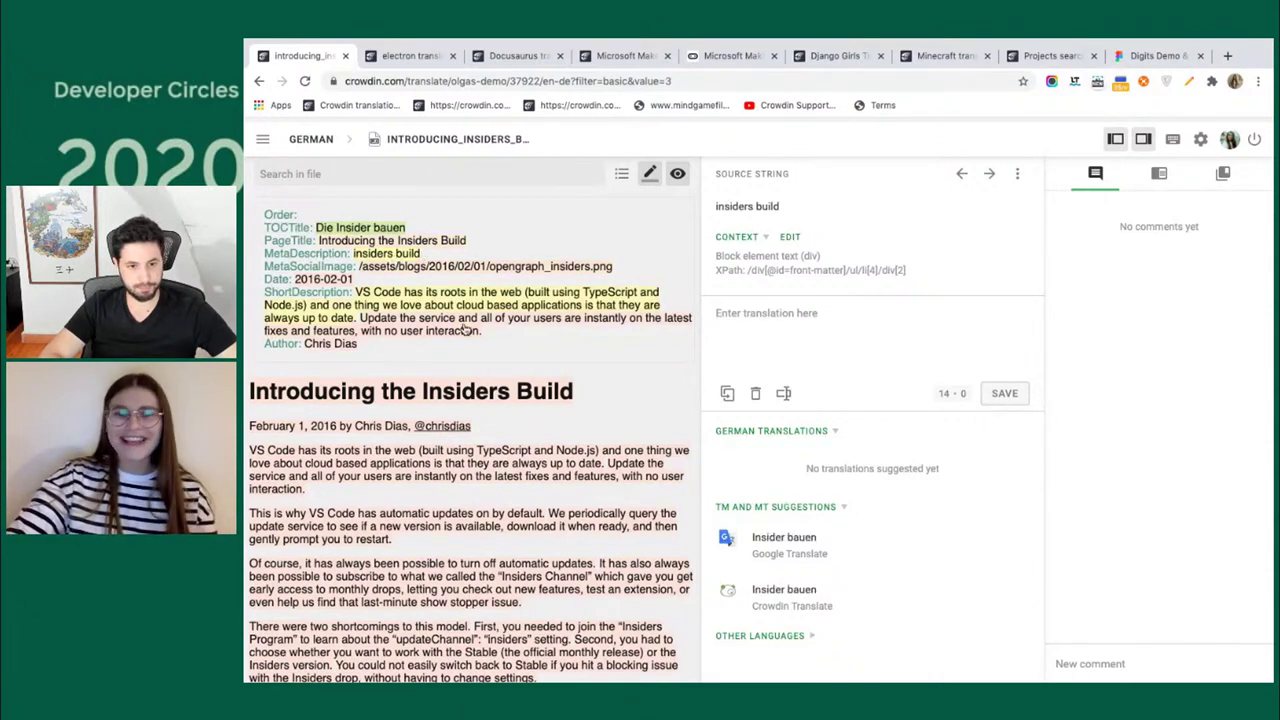
left_click(413, 275)
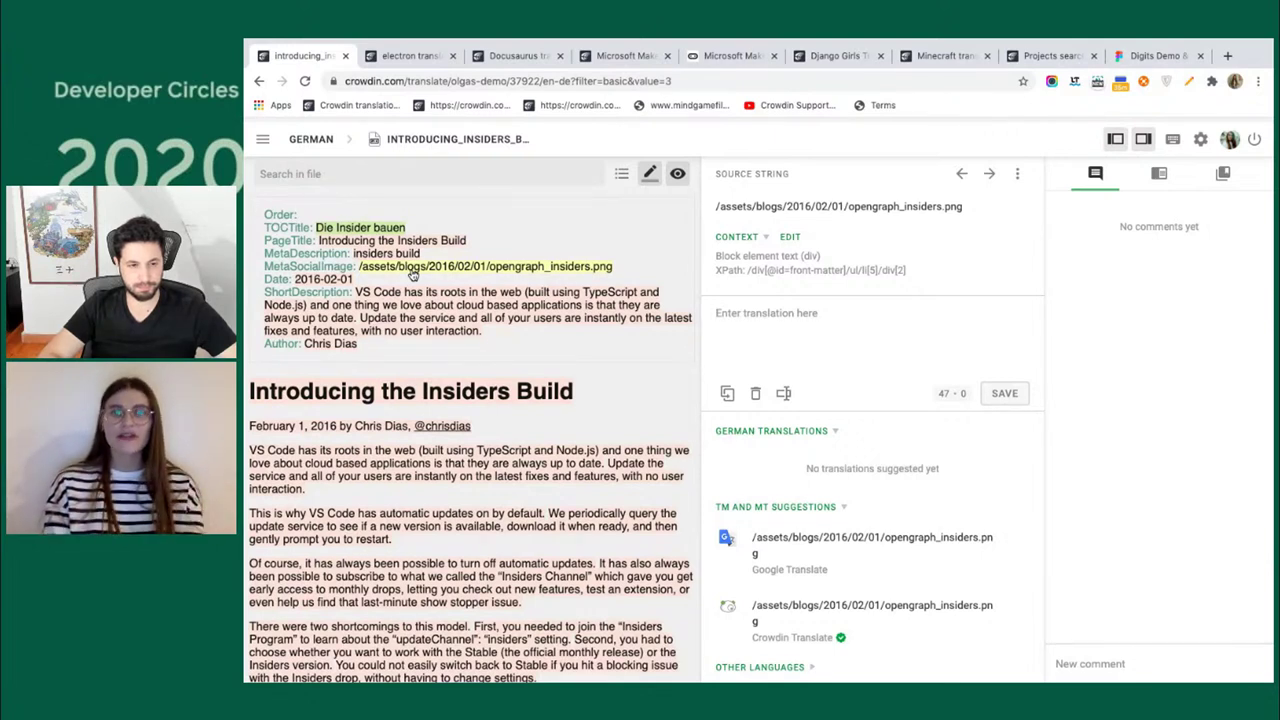
left_click(378, 230)
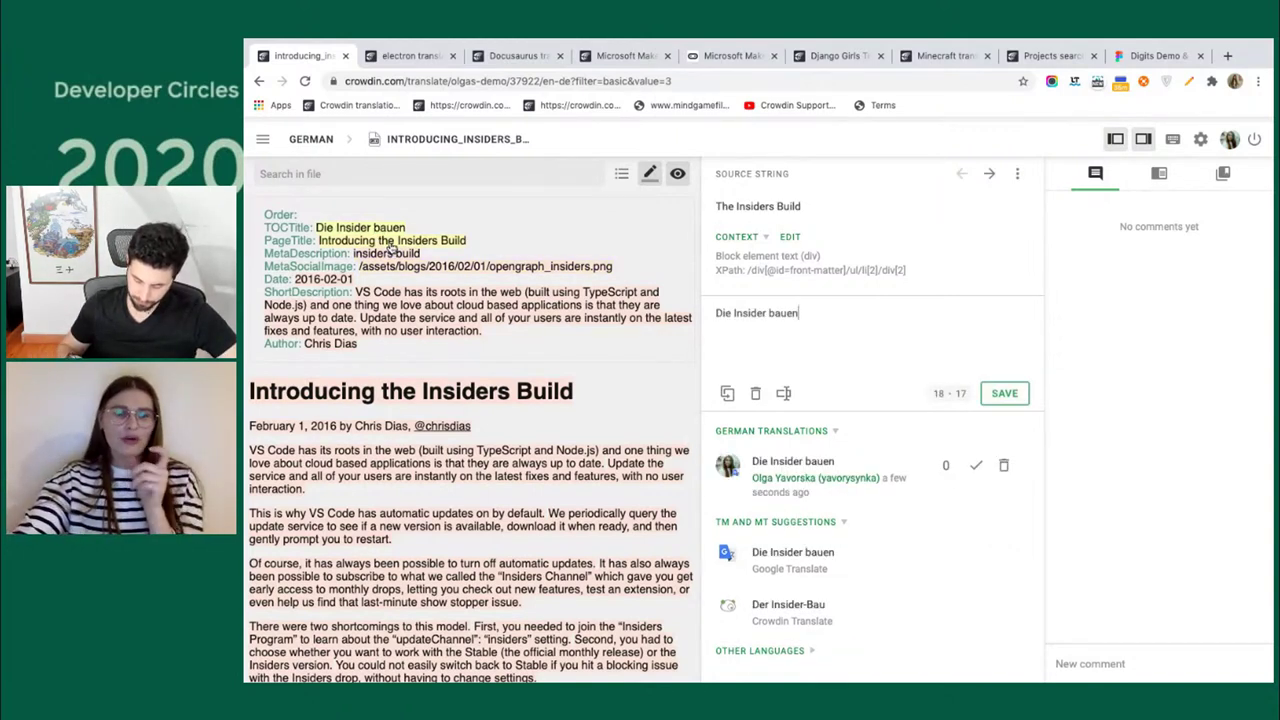
left_click(407, 293)
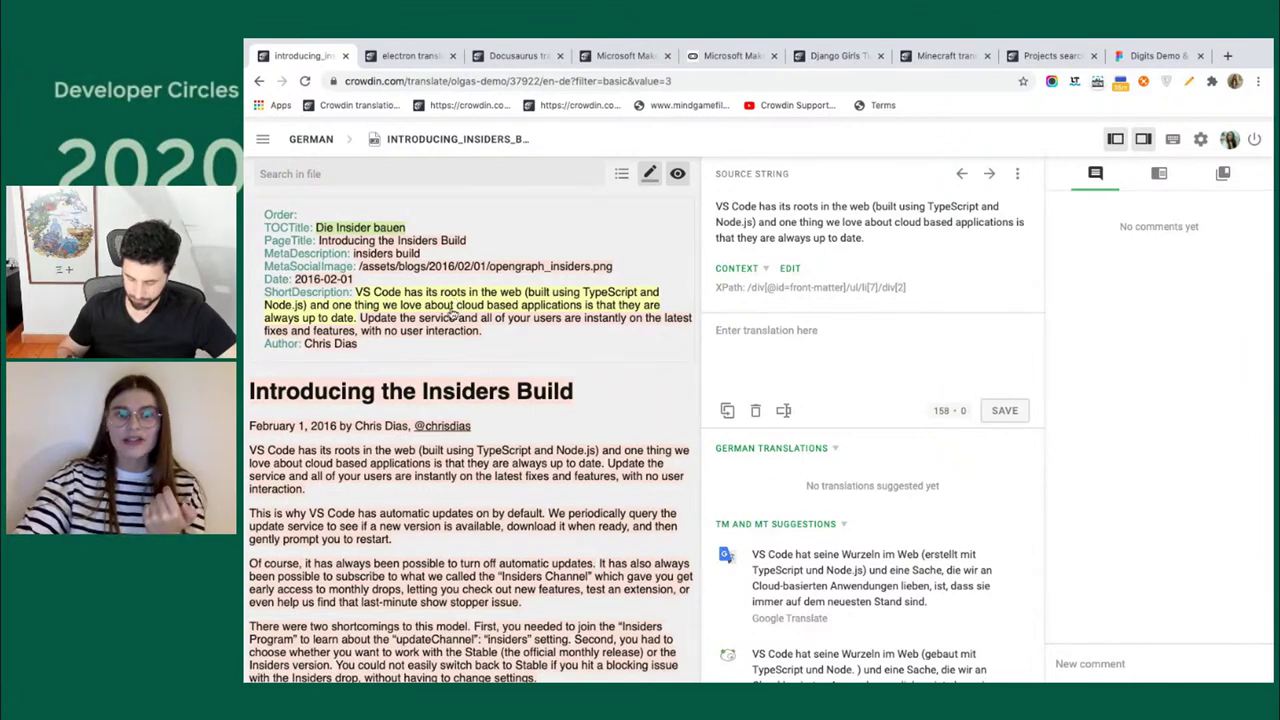
left_click(449, 320)
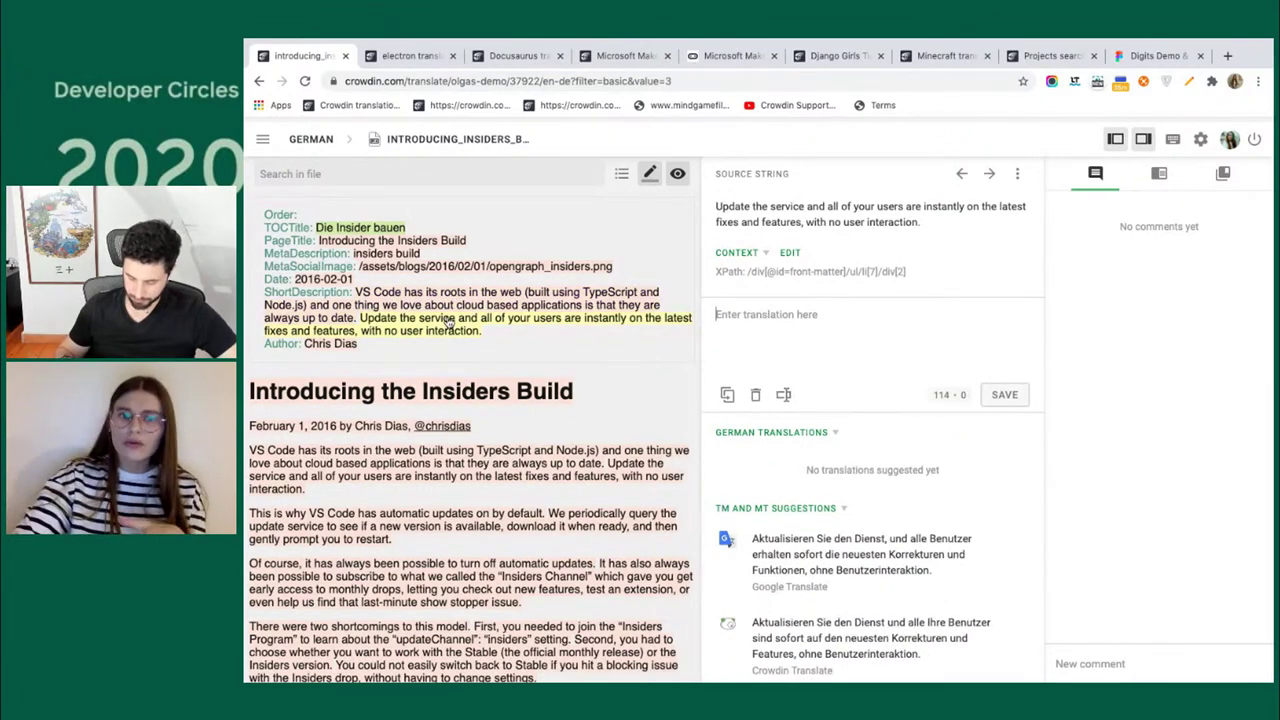
Select the article body's first sentence, "VS Code has its roots in the web", and look over the surrounding text in the preview.
left_click(477, 397)
scroll(470, 450, "down", 1)
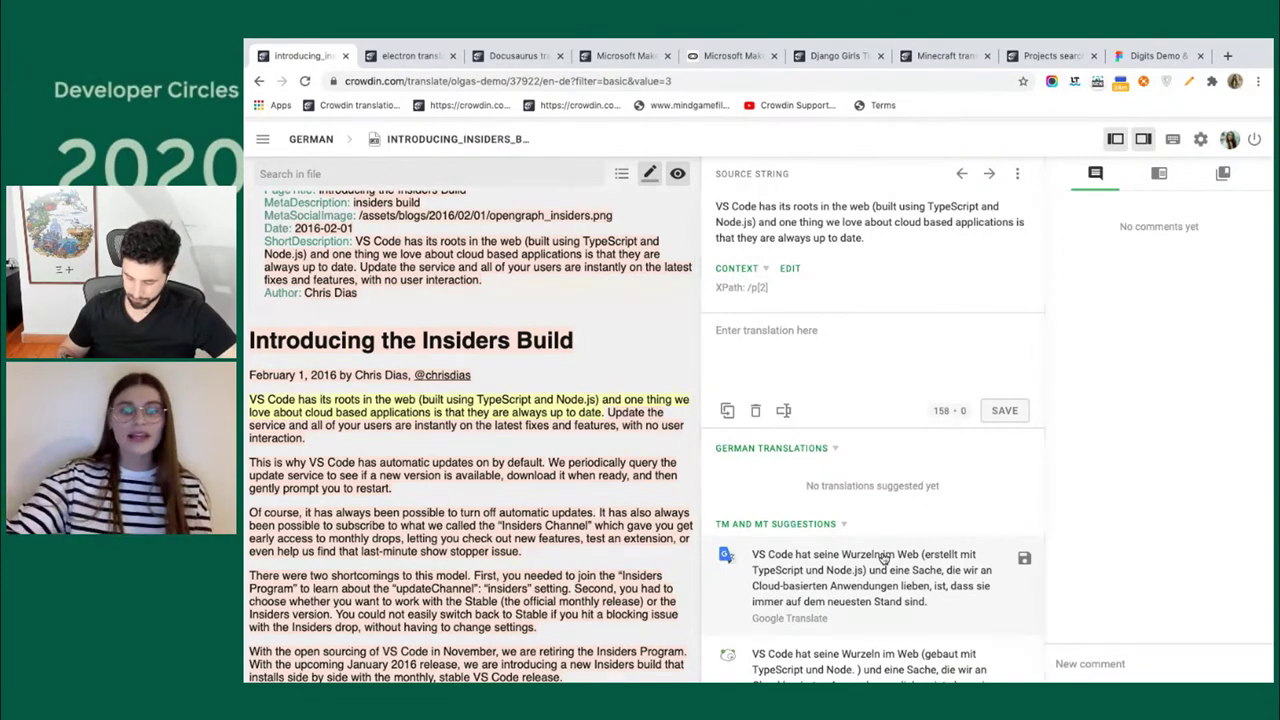
scroll(579, 551, "down", 1)
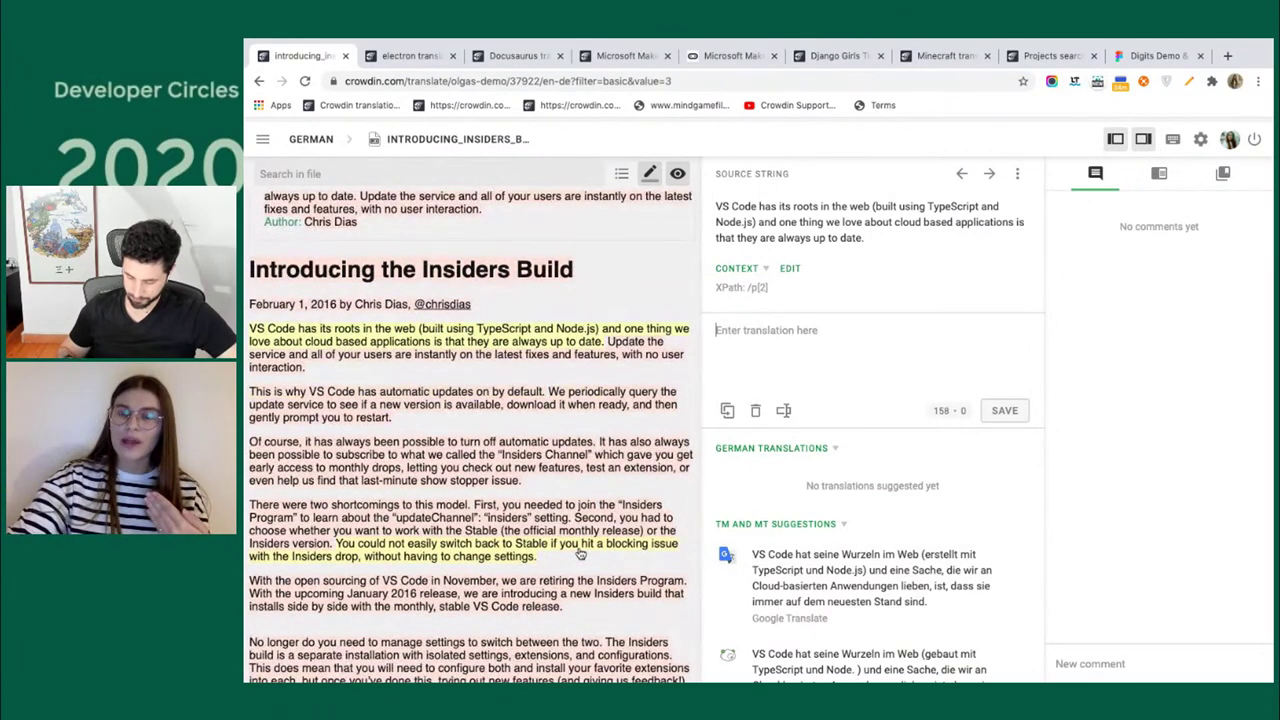
scroll(579, 551, "up", 2)
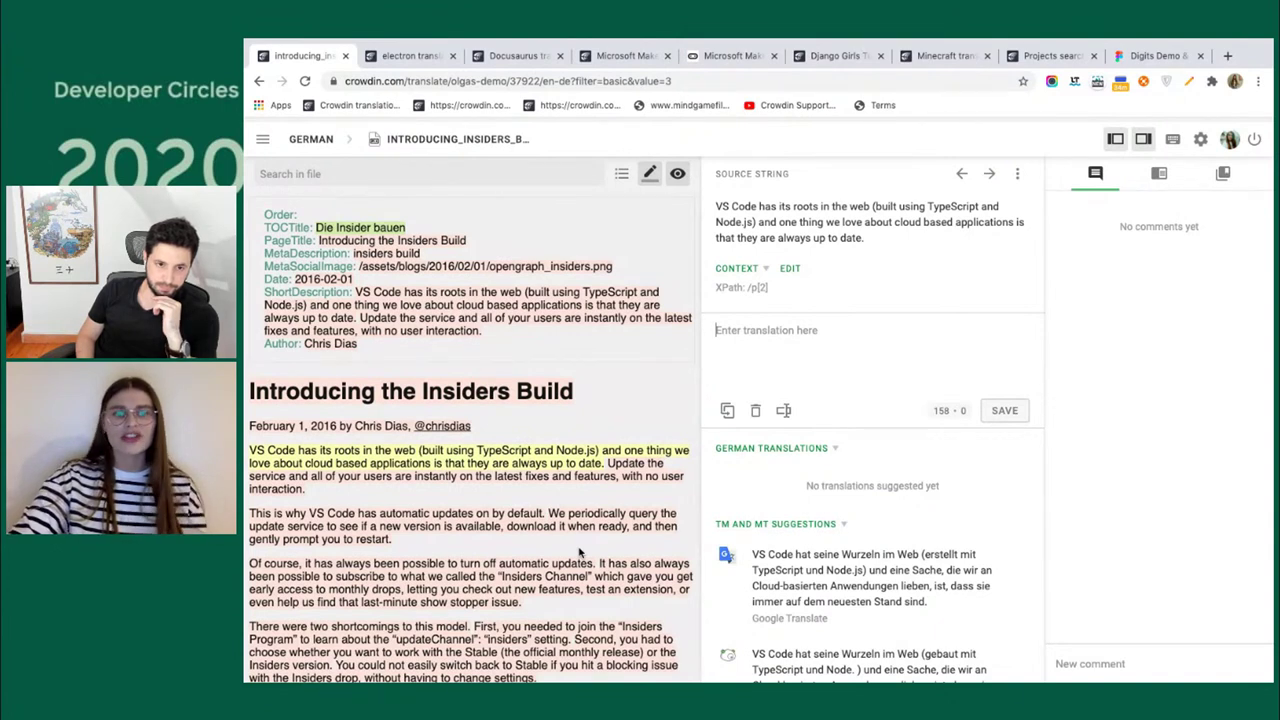
scroll(578, 551, "down", 1)
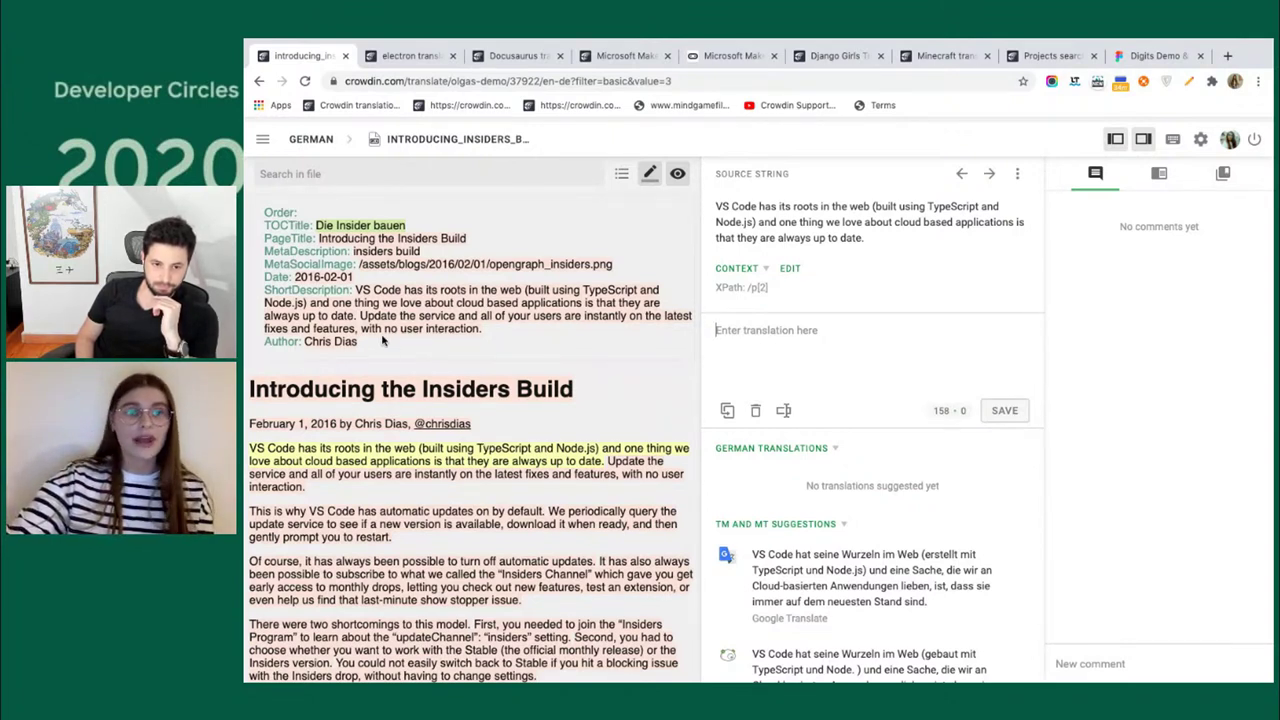
Select the MetaDescription segment "insiders build" in the file preview, and return to the project's German translation file list.
left_click(376, 240)
left_click(378, 252)
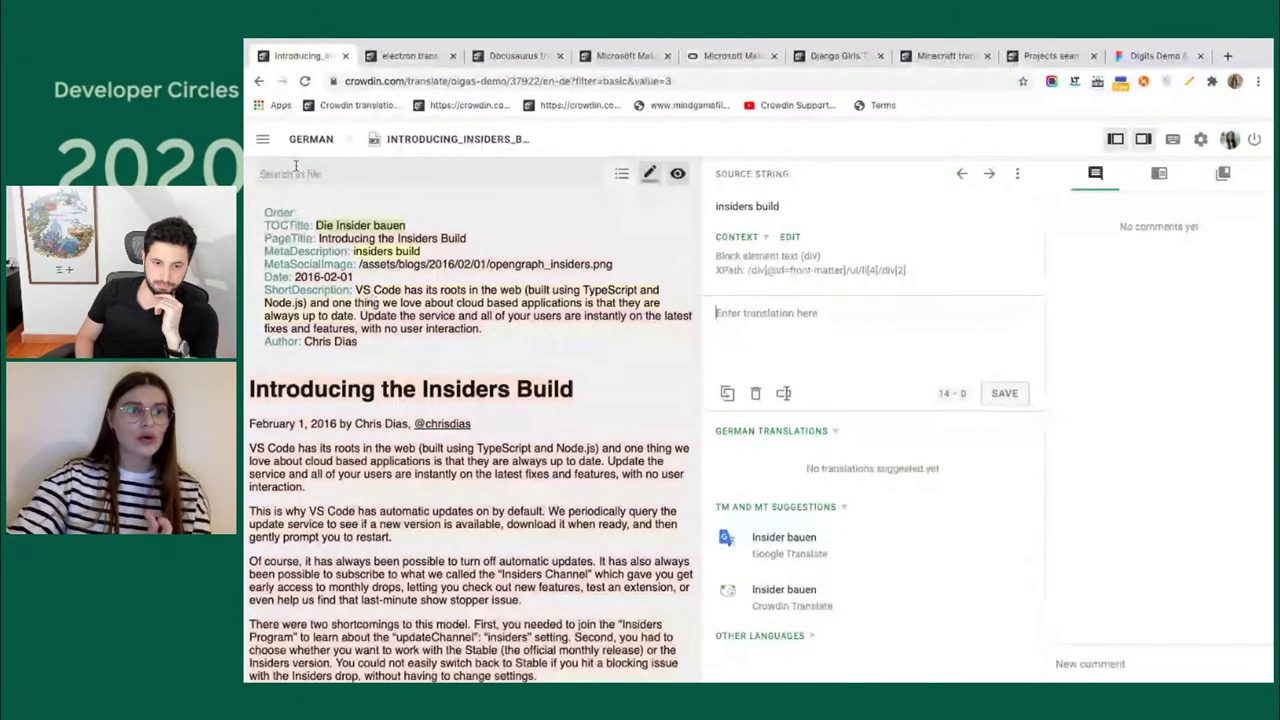
left_click(262, 139)
left_click(318, 349)
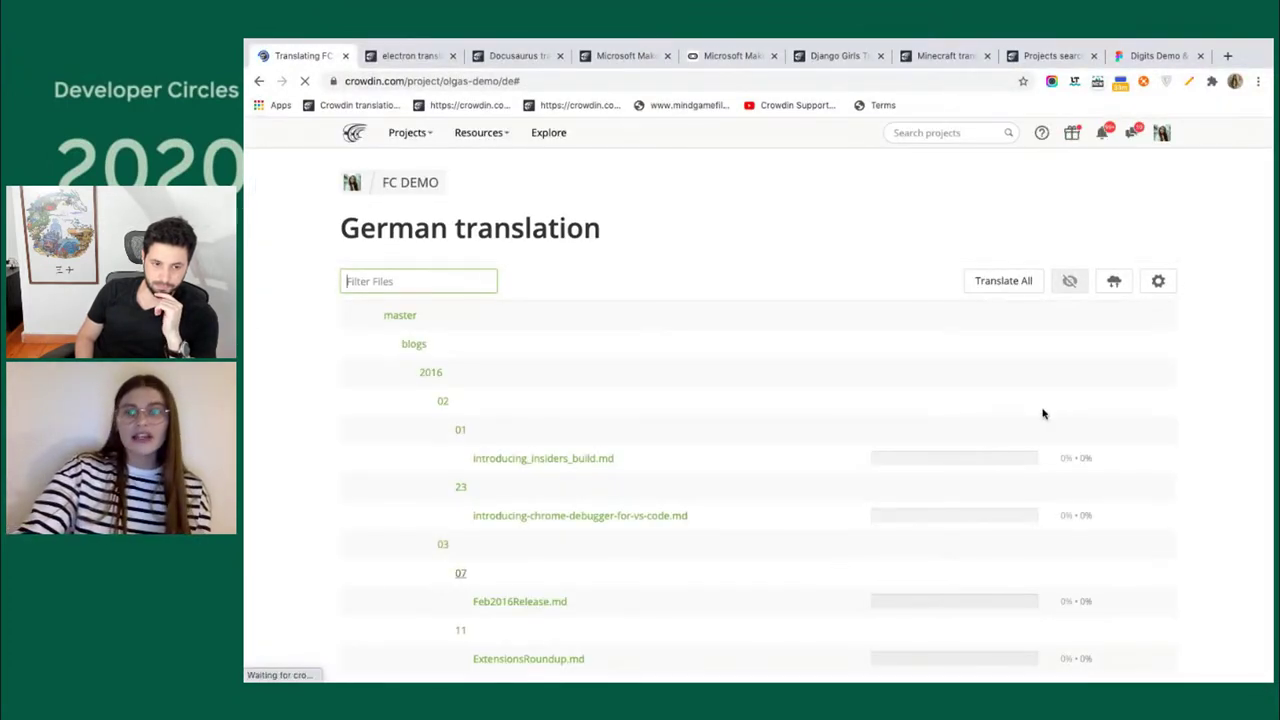
Open the pre-translation via machine dialog from the FC DEMO project's translation settings.
left_click(1163, 285)
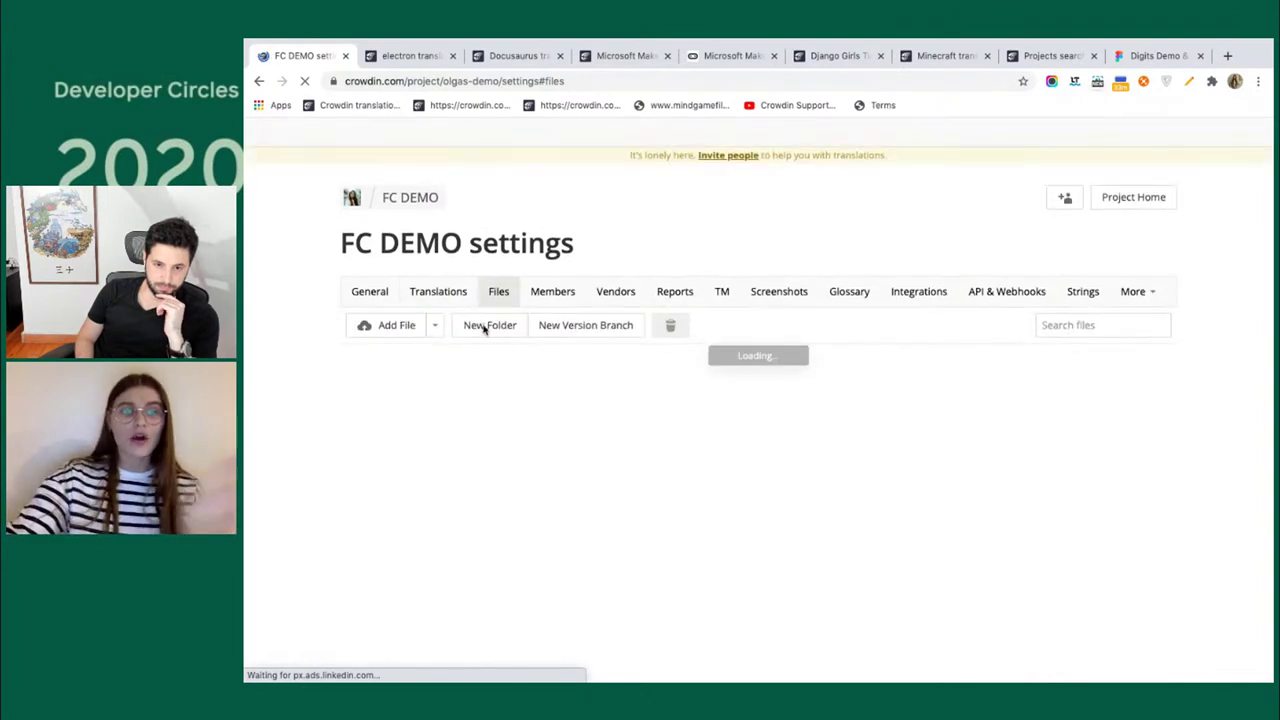
left_click(446, 296)
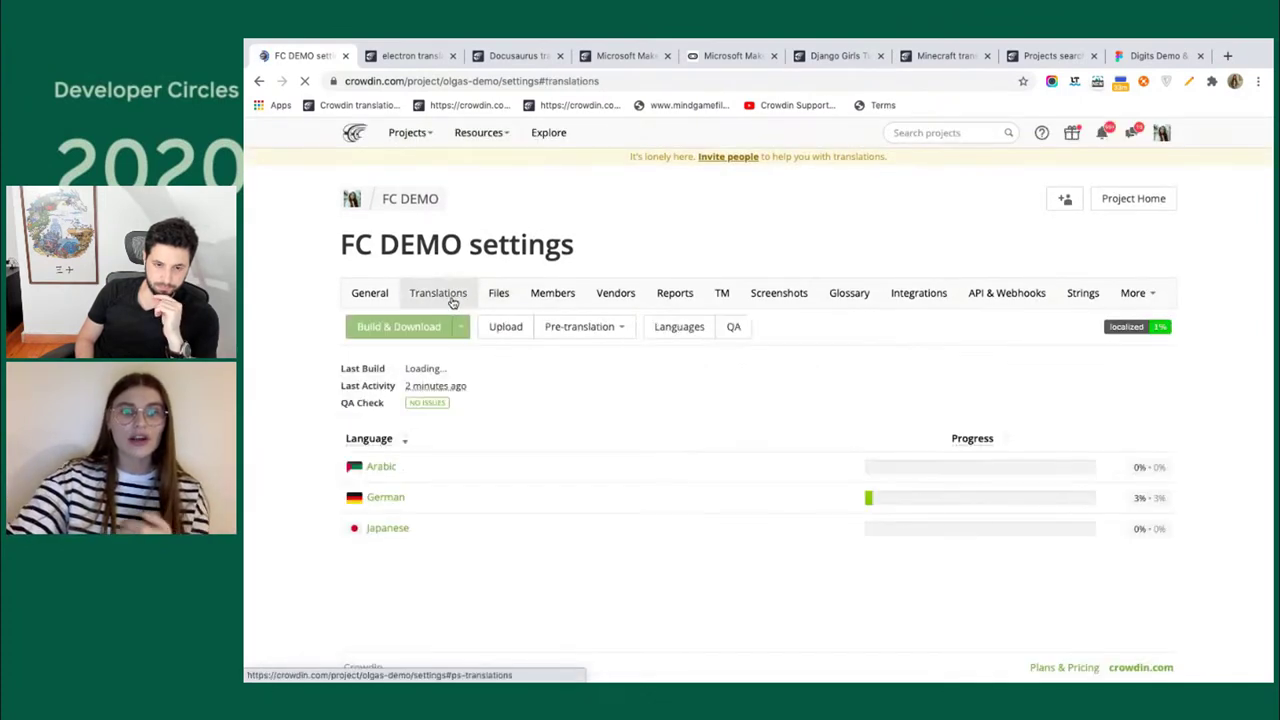
left_click(583, 328)
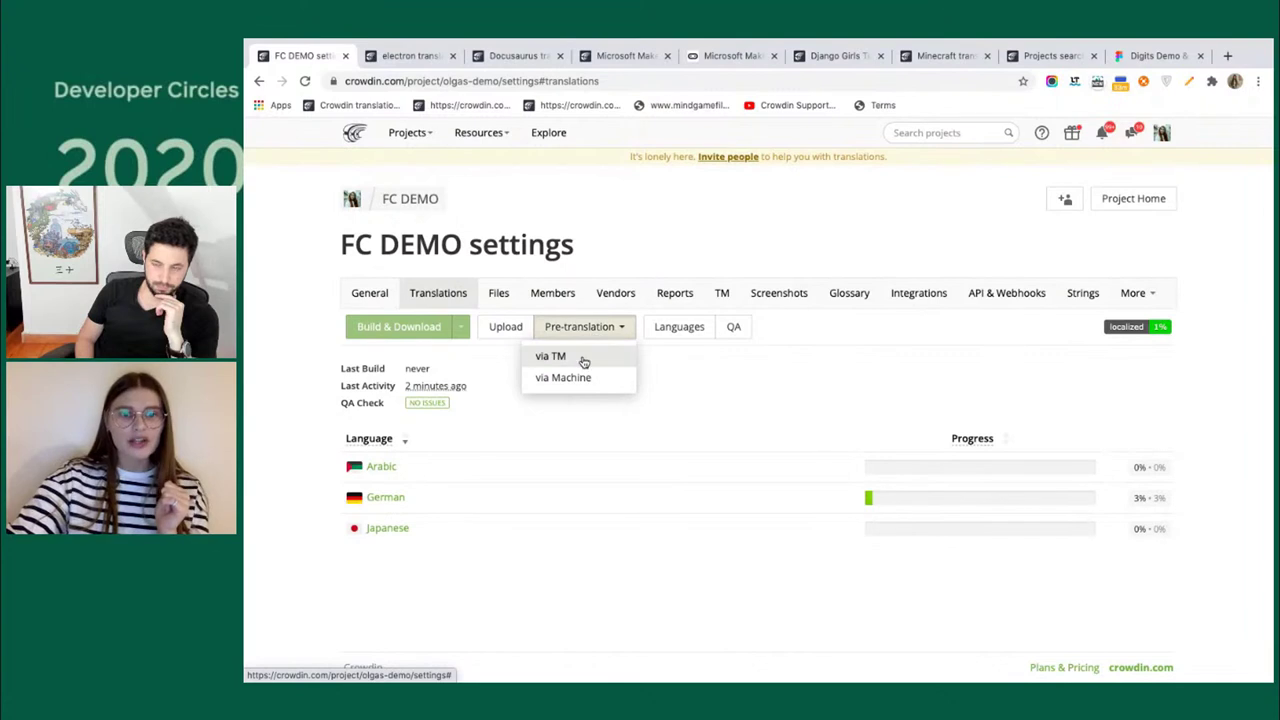
left_click(584, 380)
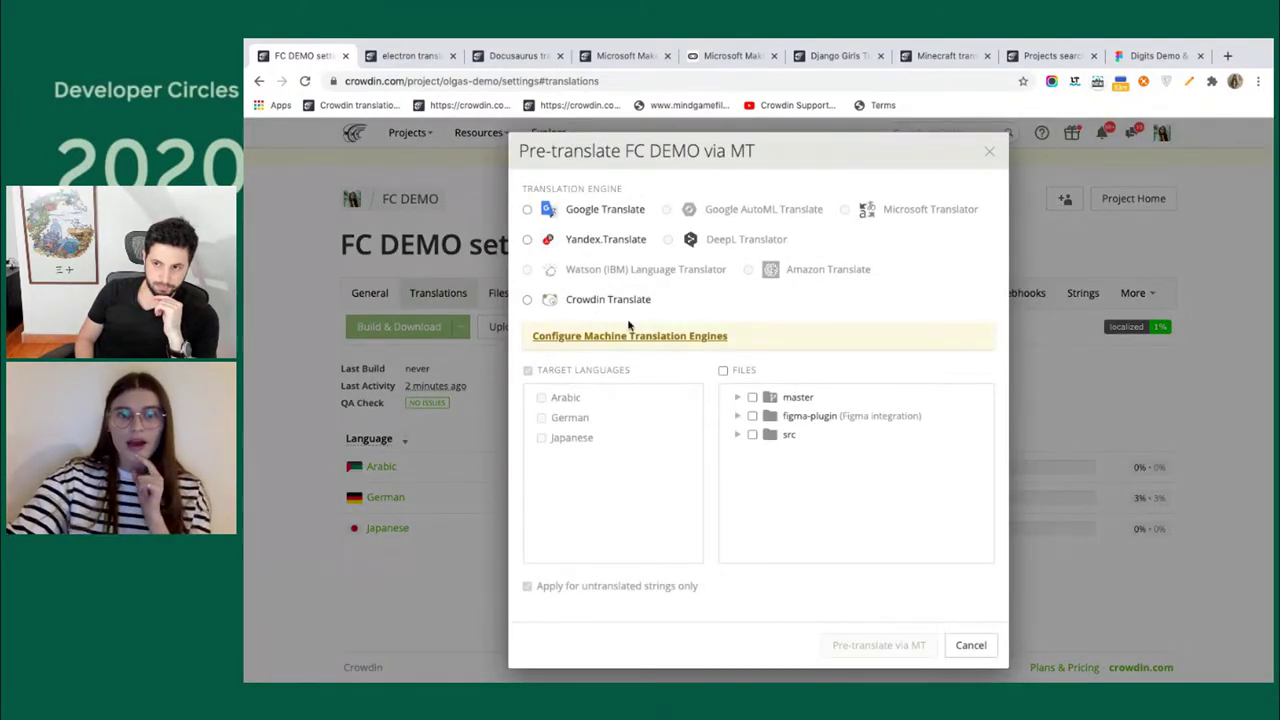
Pre-translate July_2016.md and June_2016.md from master/release-notes into Arabic with the Crowdin Translate engine.
left_click(614, 211)
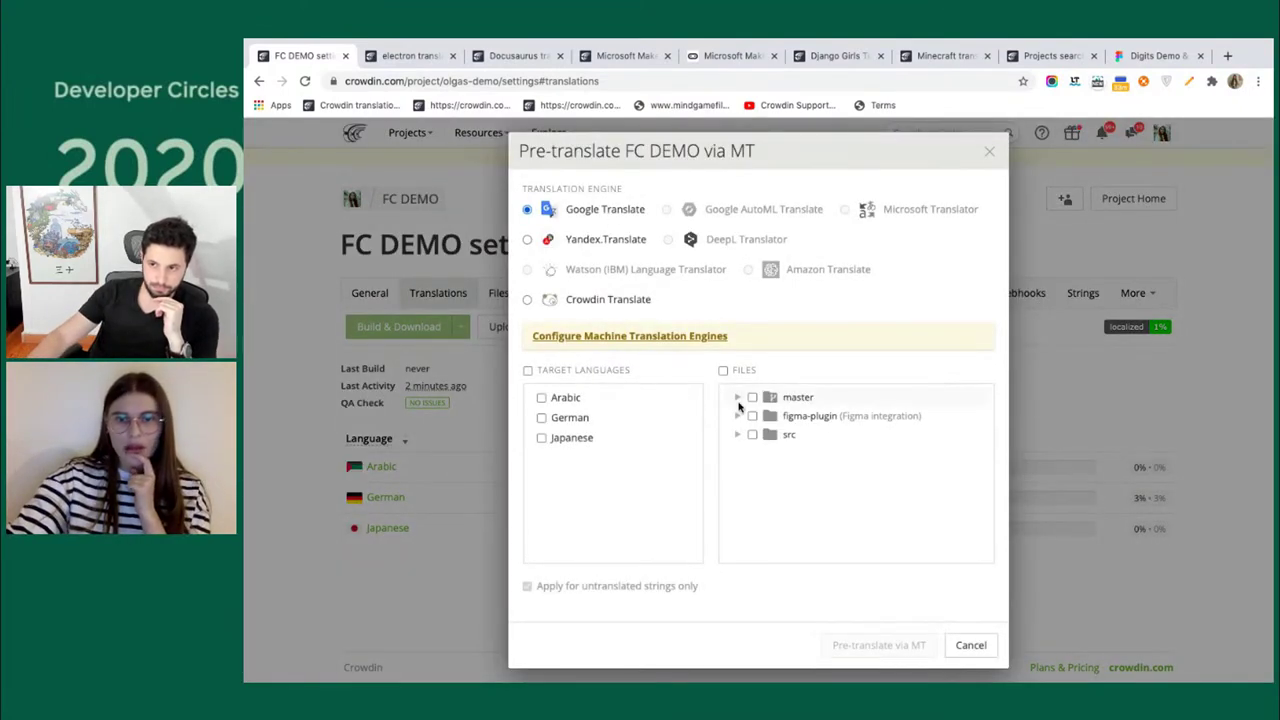
left_click(623, 299)
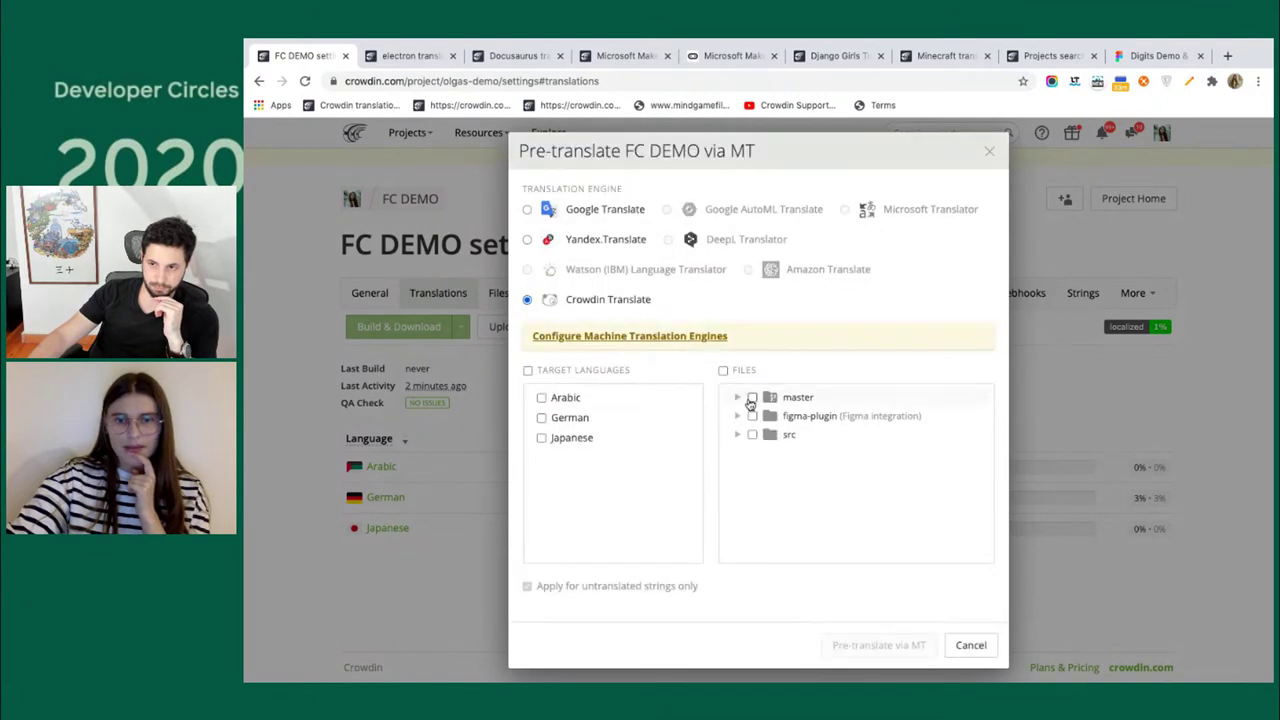
left_click(738, 397)
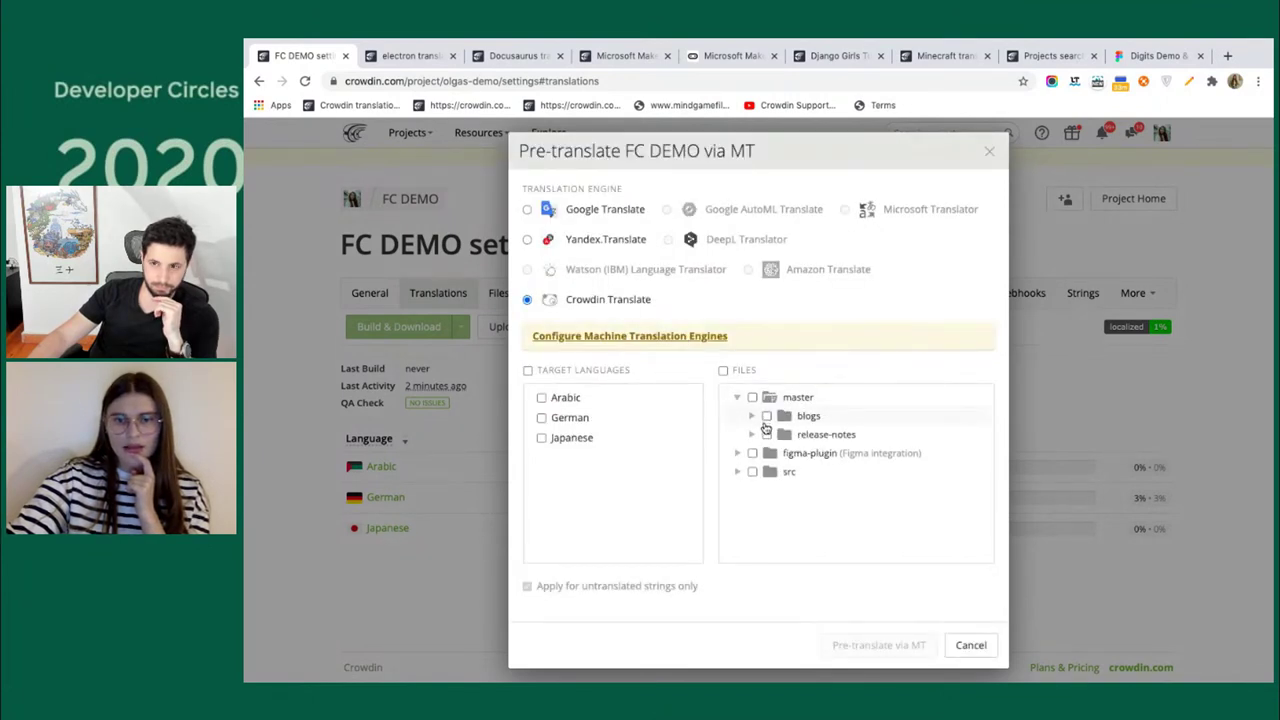
left_click(752, 434)
left_click(836, 456)
left_click(832, 472)
left_click(542, 398)
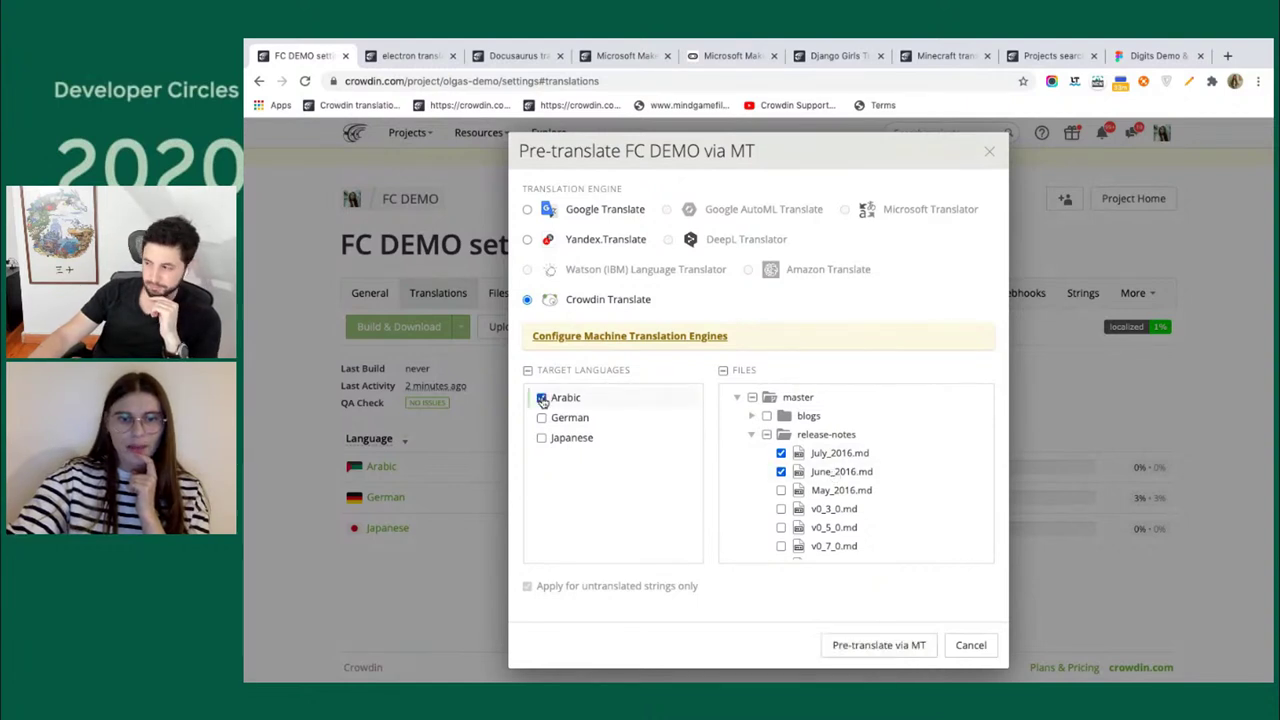
left_click(855, 645)
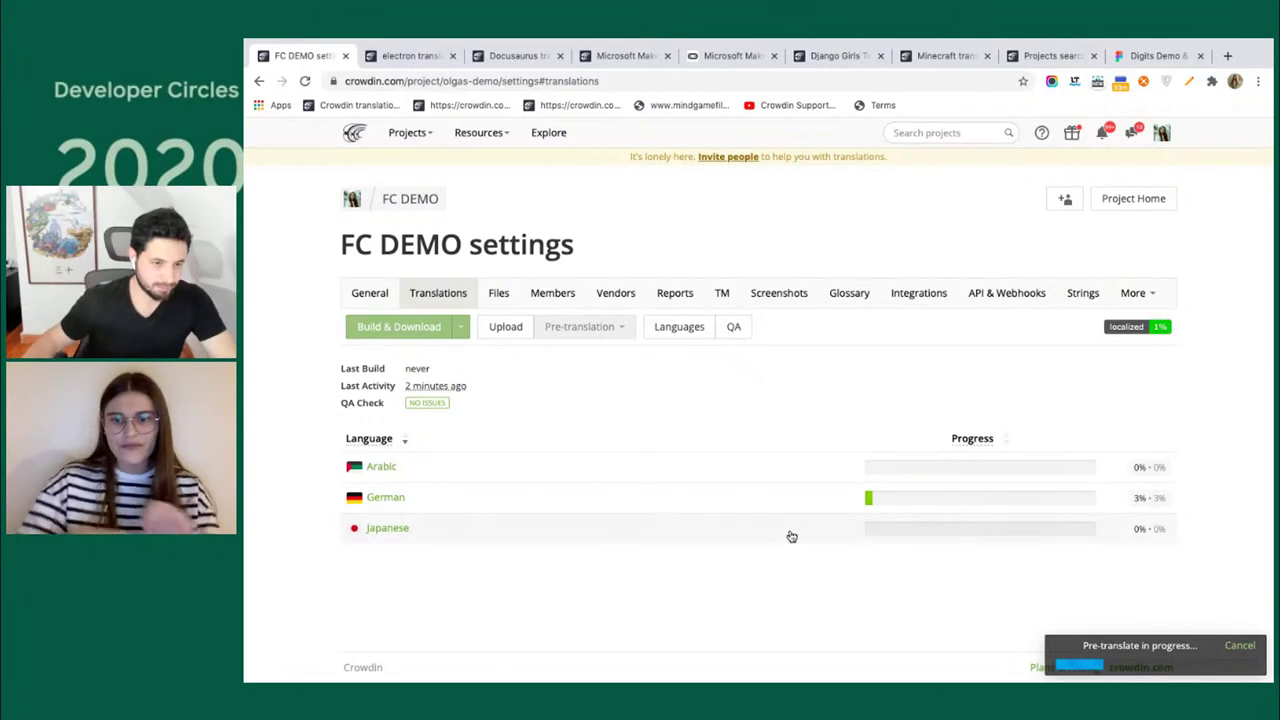
Look over the German translation's file list and return to the FC DEMO translation settings.
left_click(391, 498)
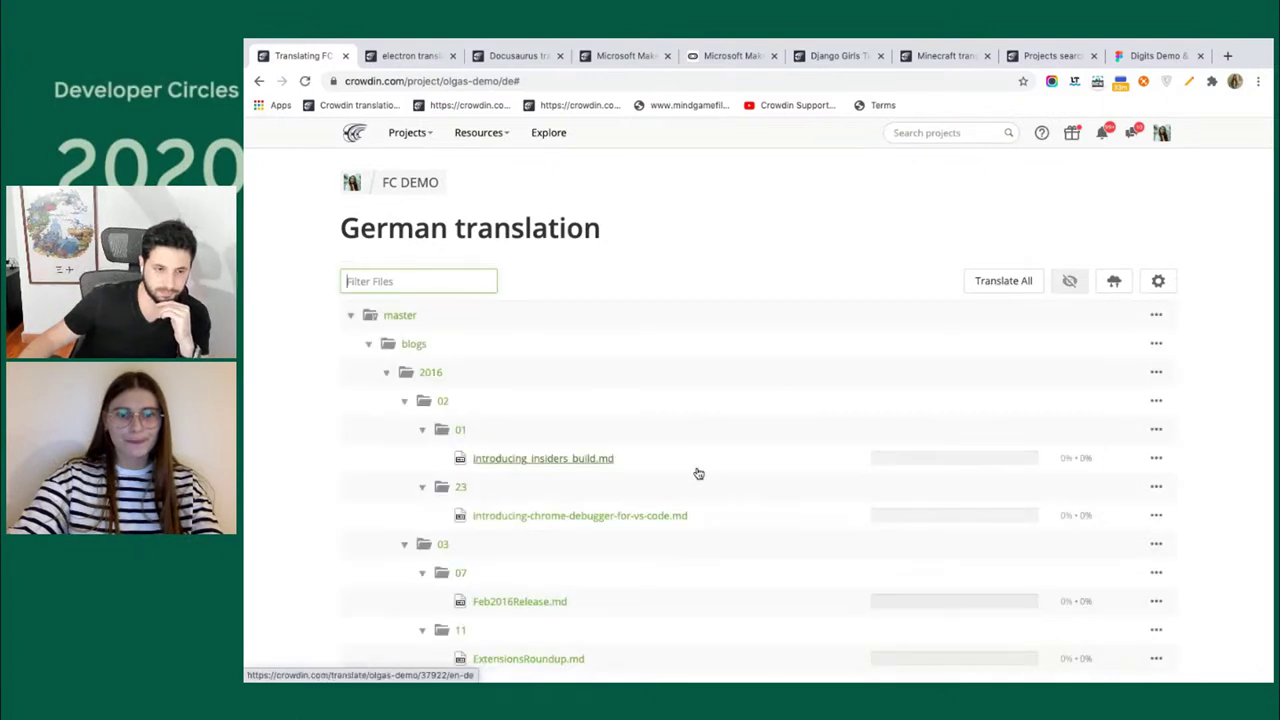
scroll(698, 473, "down", 2)
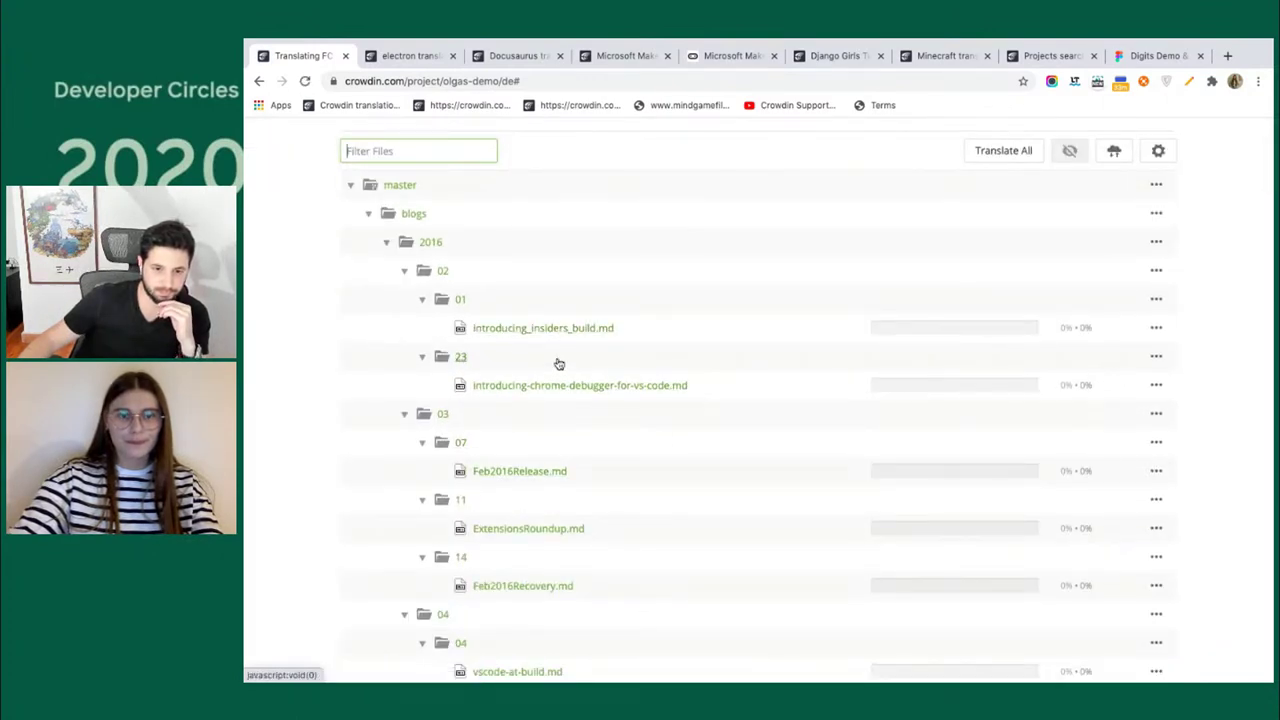
scroll(552, 429, "down", 5)
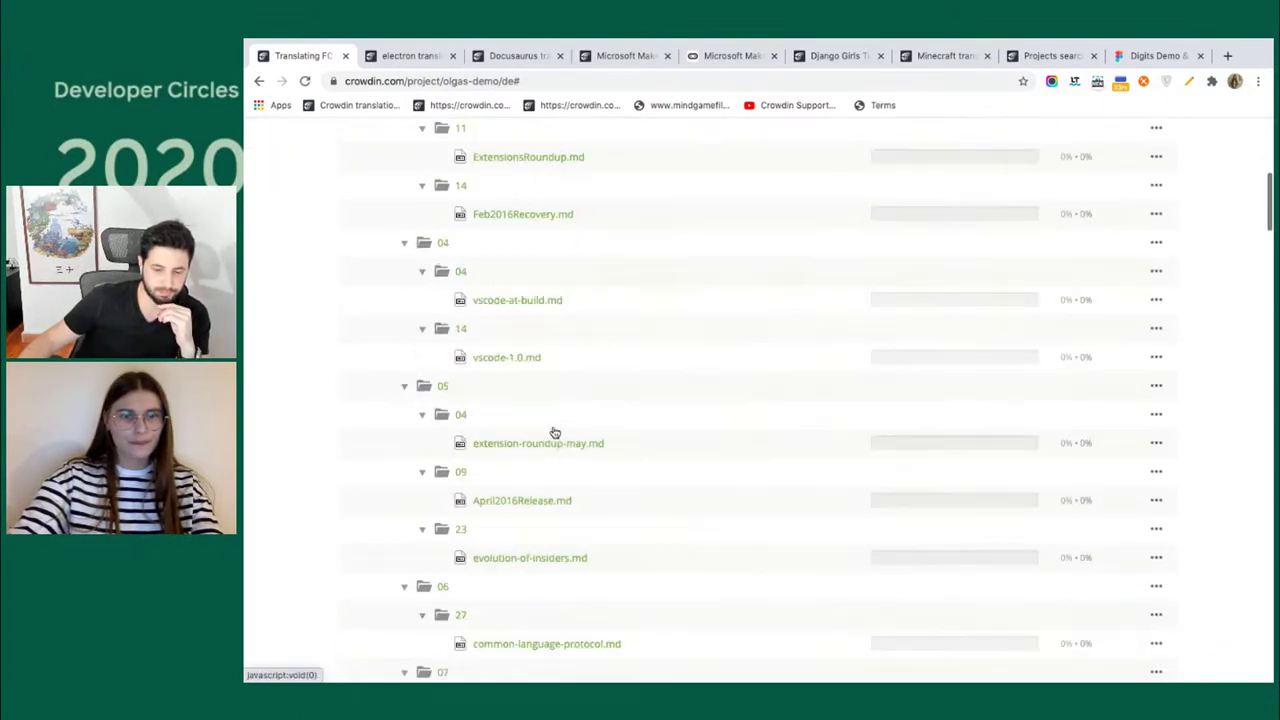
scroll(551, 431, "up", 7)
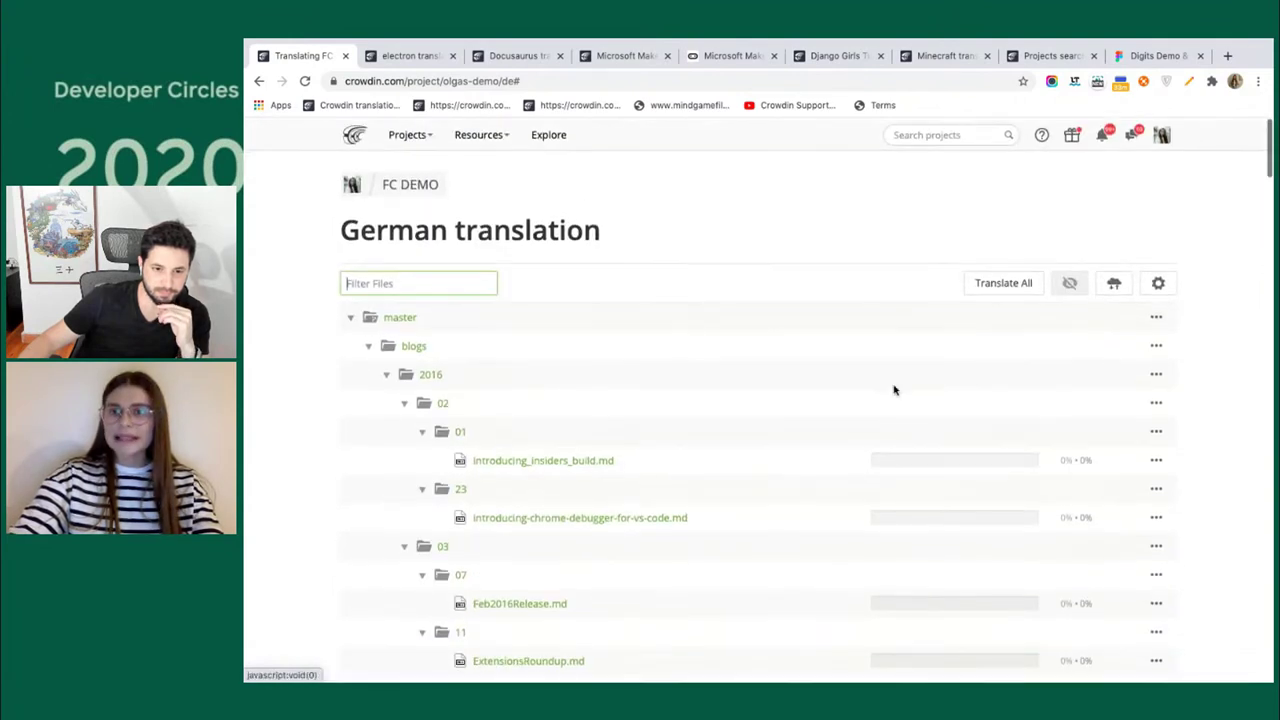
left_click(1157, 281)
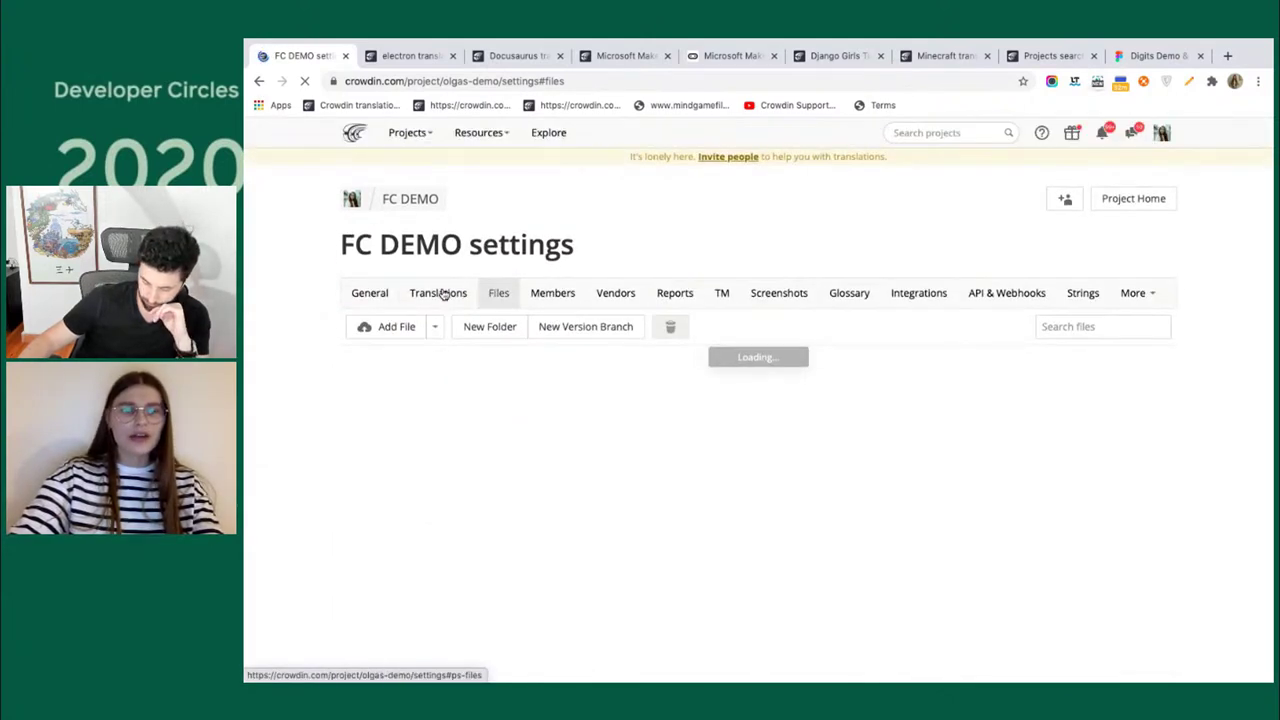
left_click(443, 293)
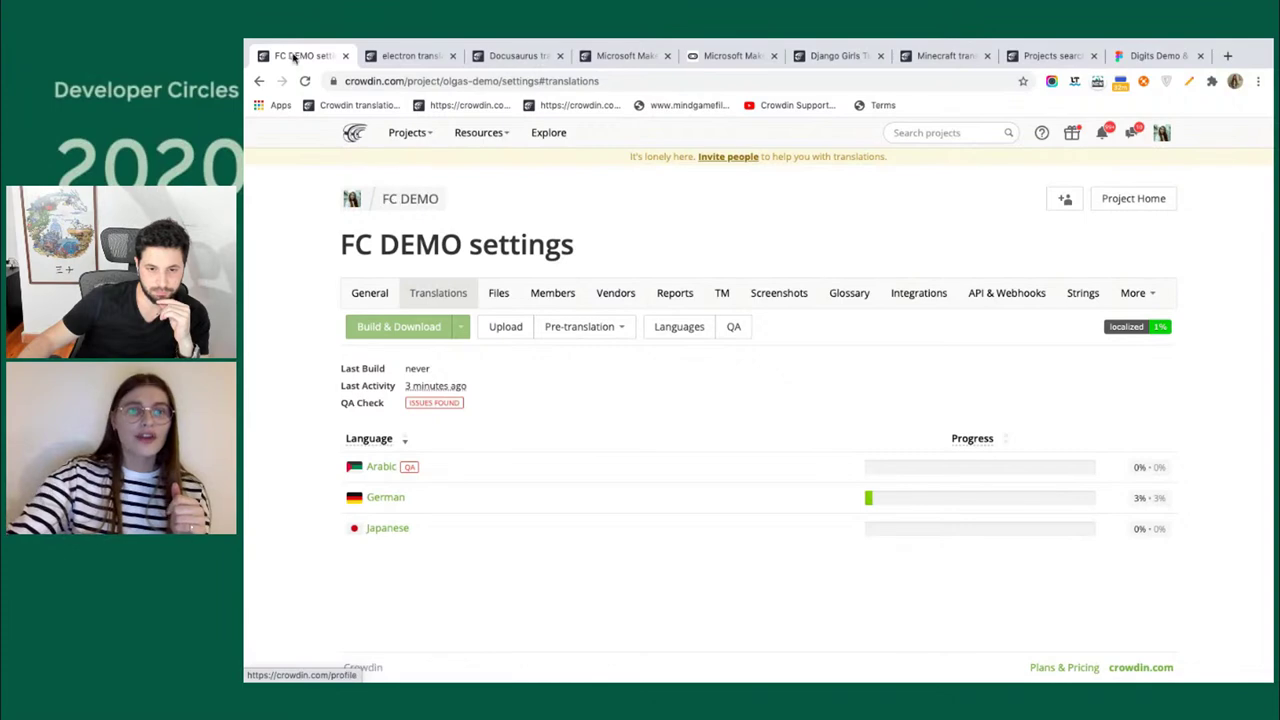
Switch to the Microsoft MakeCode project and look over its target languages and translation progress.
left_click(591, 57)
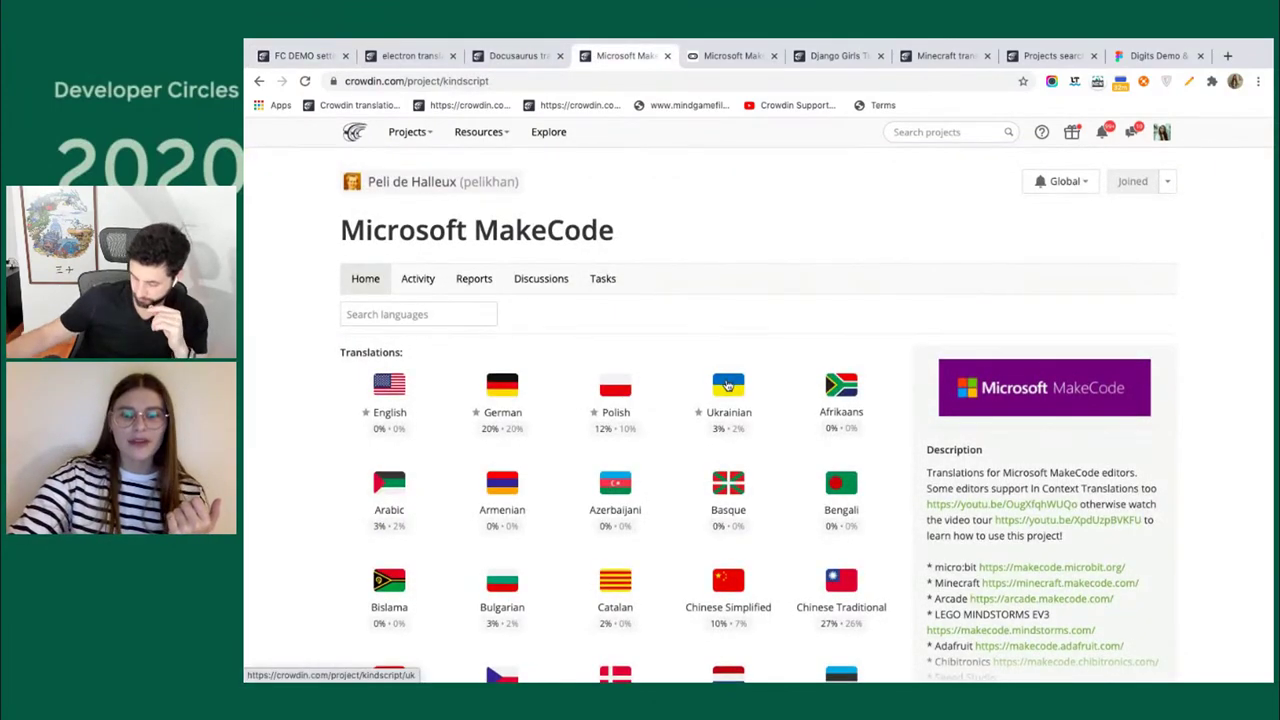
scroll(728, 385, "down", 2)
scroll(728, 385, "down", 4)
scroll(728, 385, "up", 5)
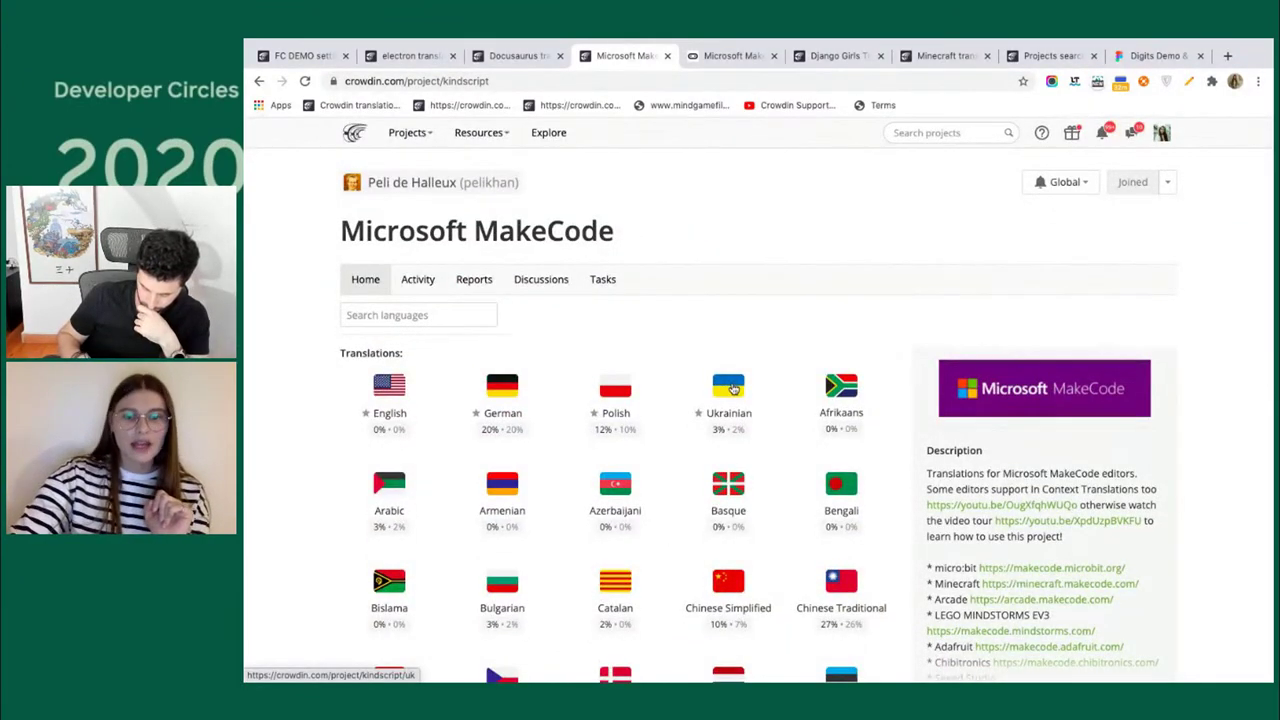
scroll(586, 429, "down", 3)
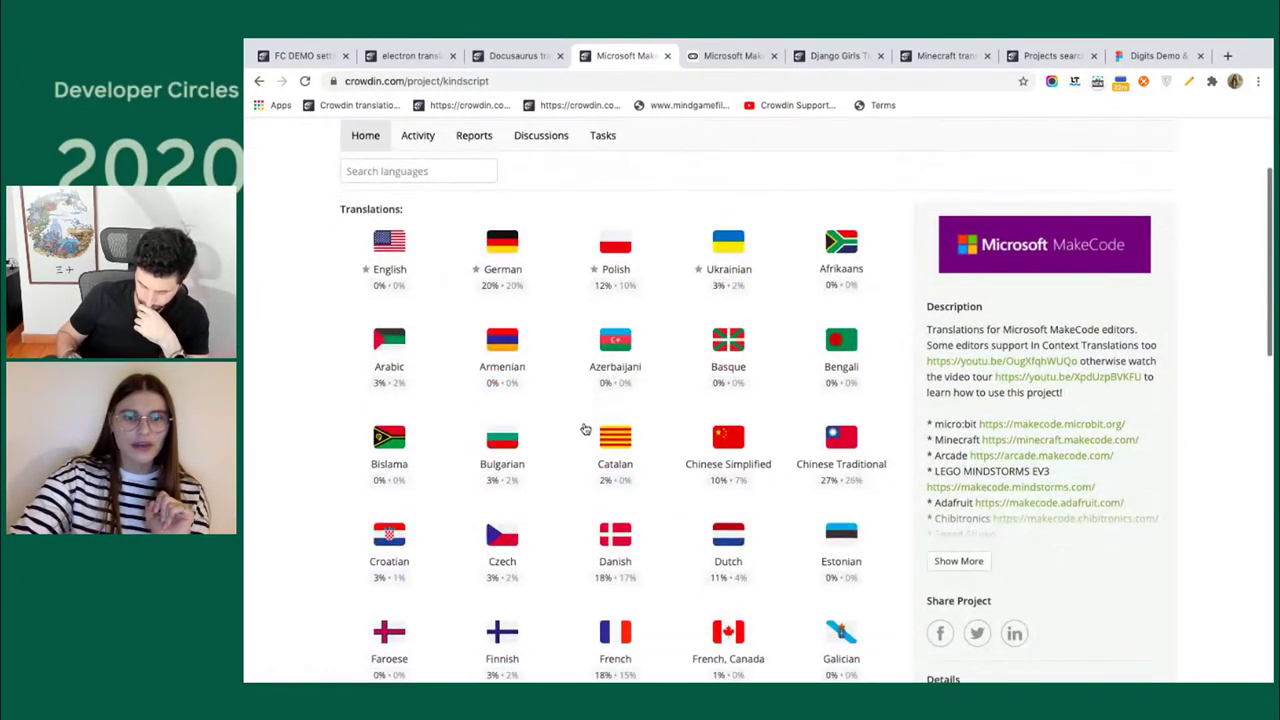
scroll(590, 350, "down", 1)
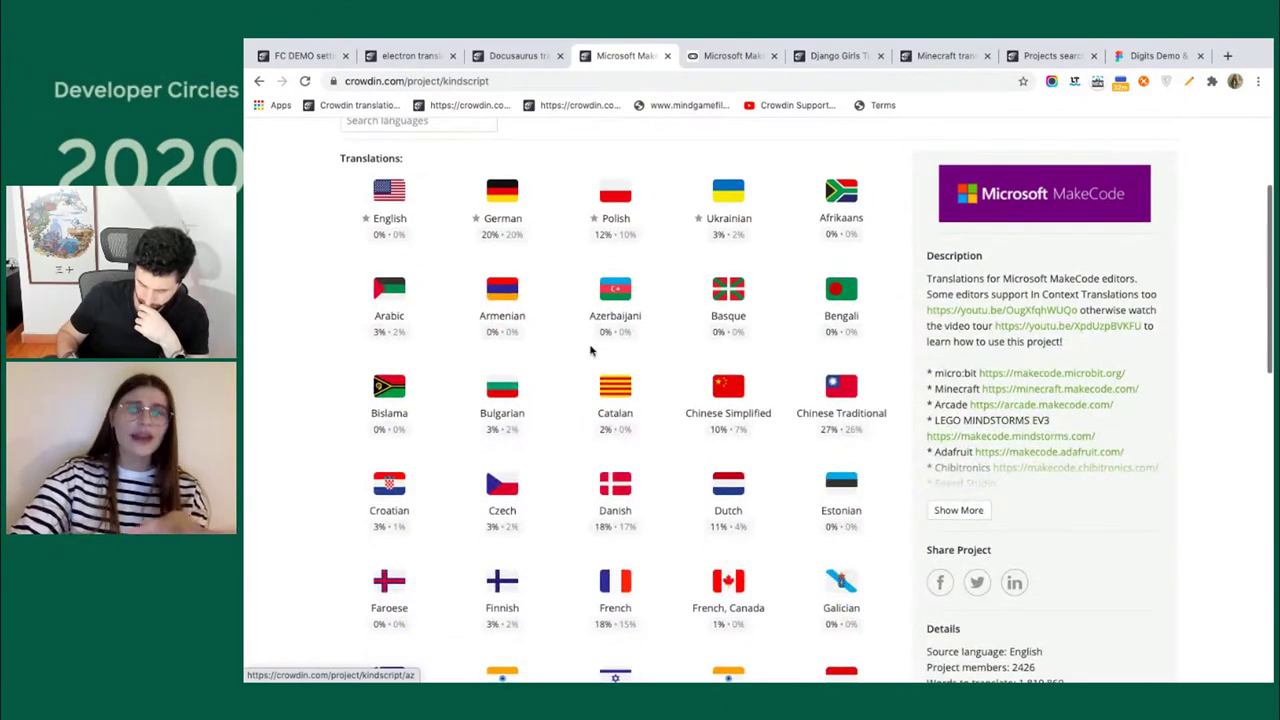
scroll(590, 350, "up", 4)
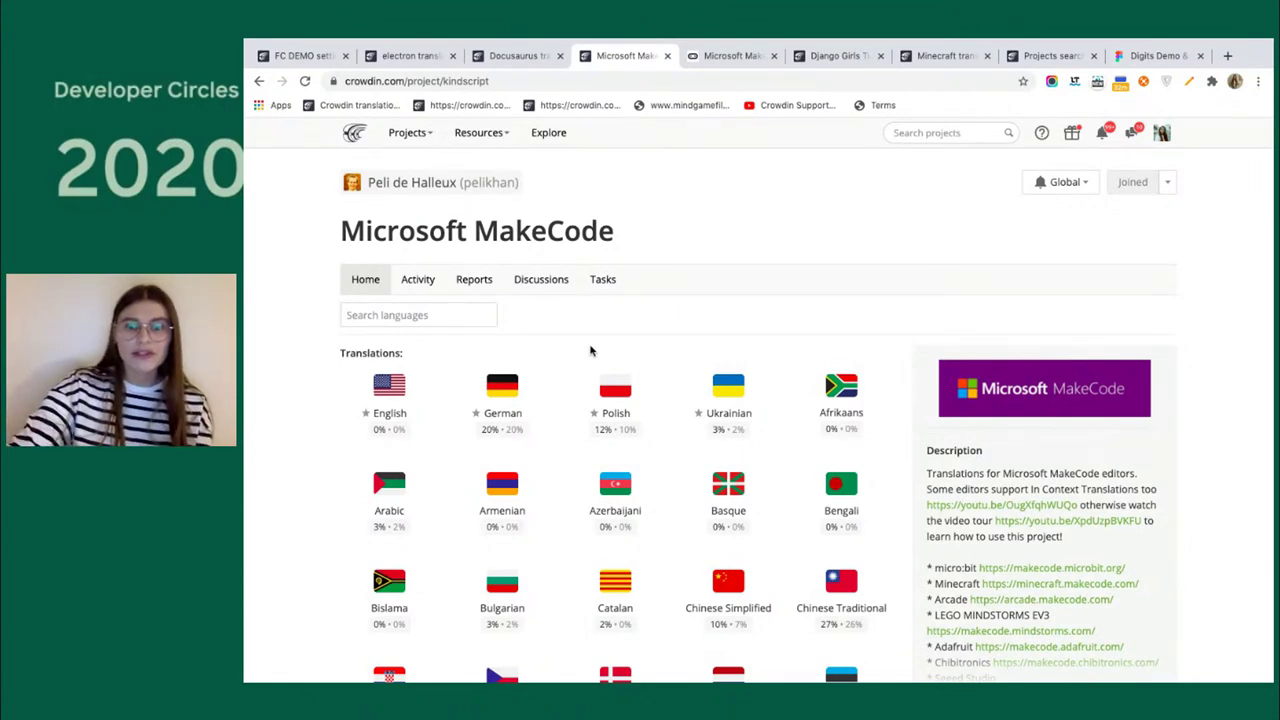
Open Microsoft MakeCode's Italian translation, go back to the project home, and open its Ukrainian translation.
scroll(616, 458, "down", 10)
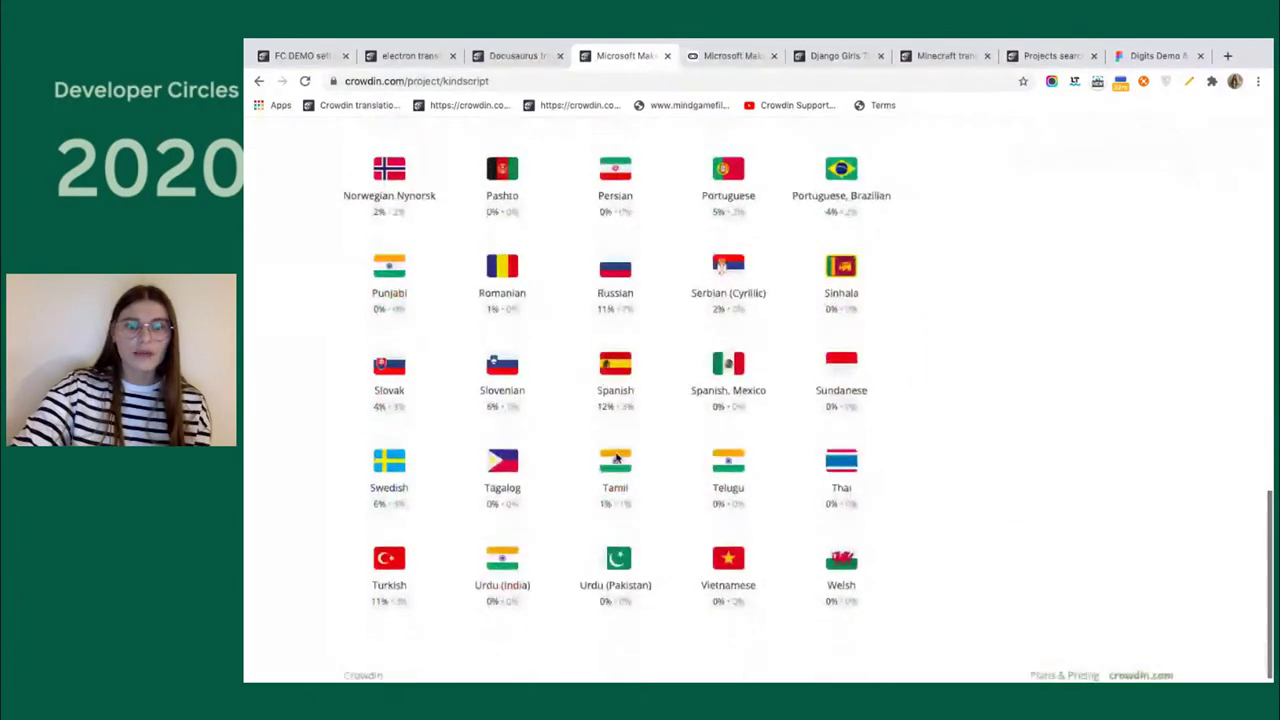
scroll(651, 400, "up", 4)
scroll(652, 401, "up", 1)
left_click(616, 268)
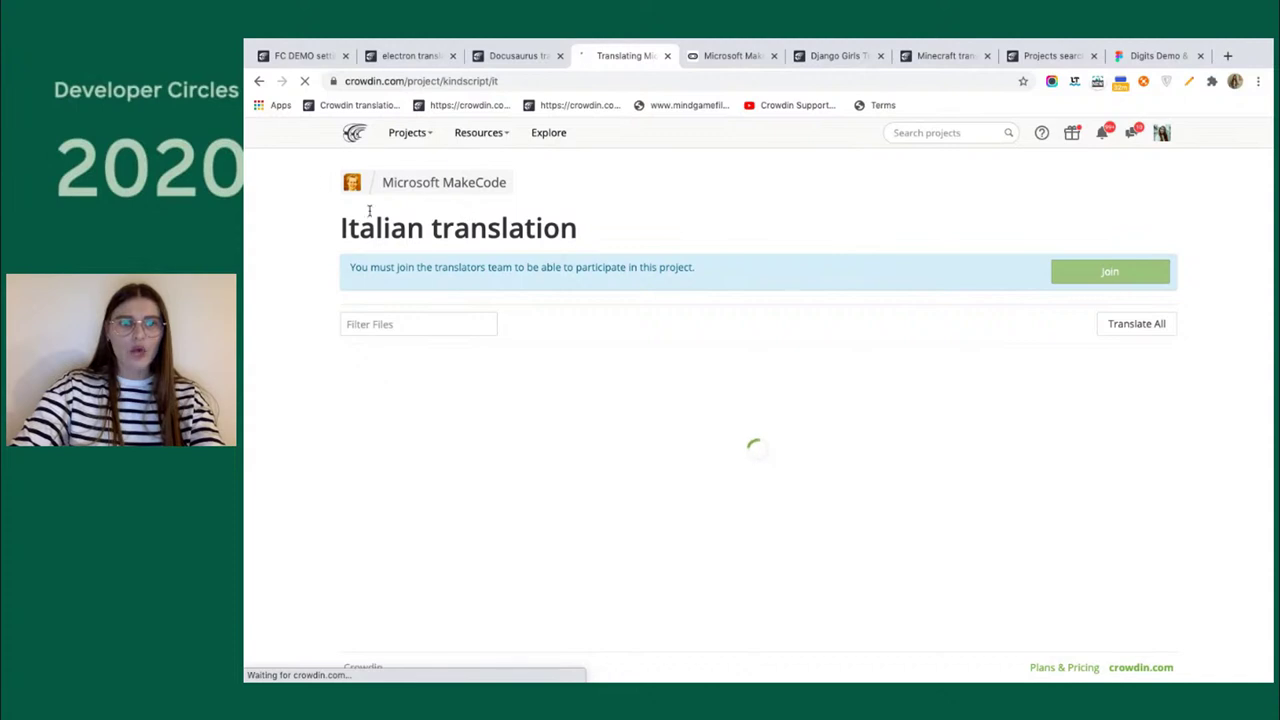
left_click(259, 81)
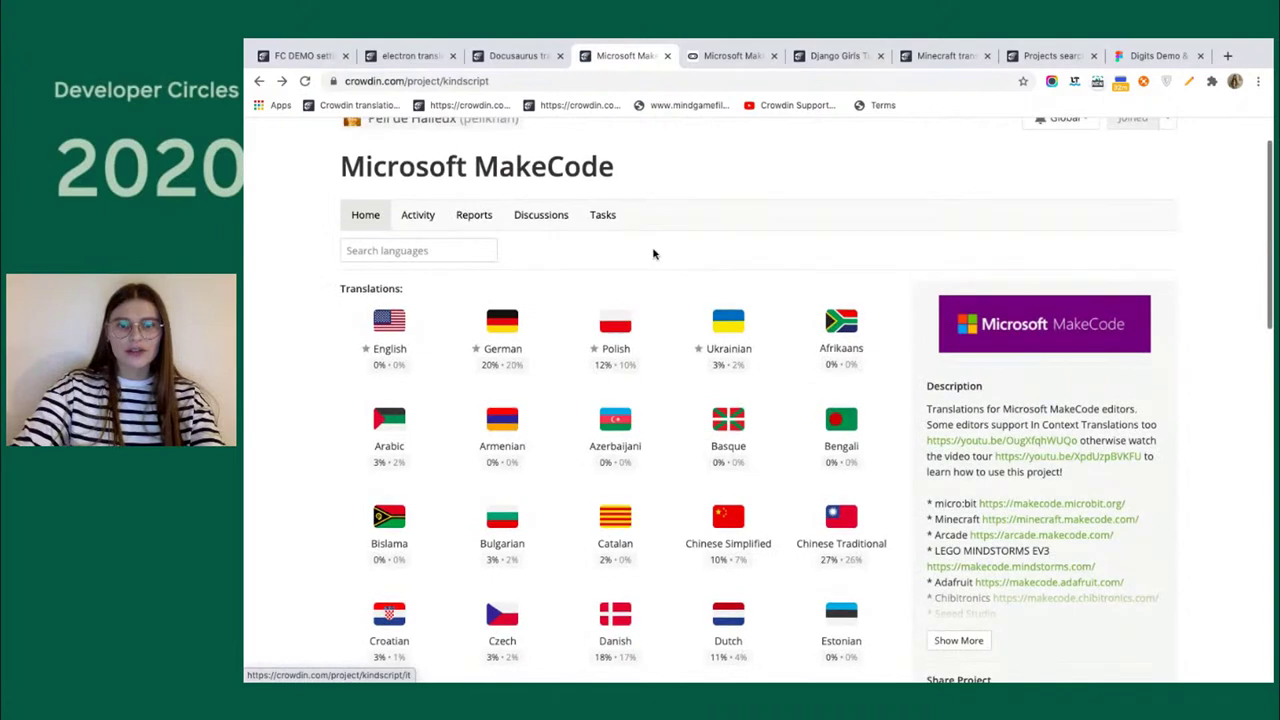
left_click(733, 335)
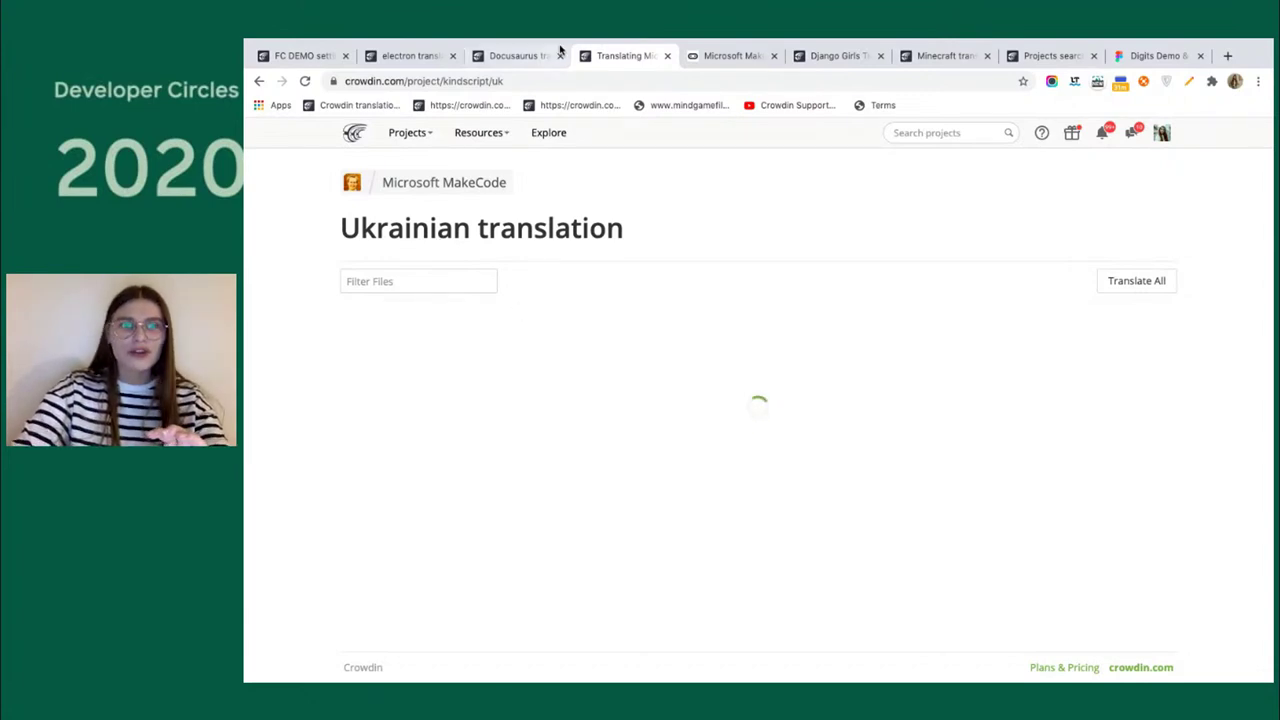
Switch to the Docusaurus project and examine its full list of target languages and their translation progress.
left_click(523, 55)
scroll(541, 380, "down", 3)
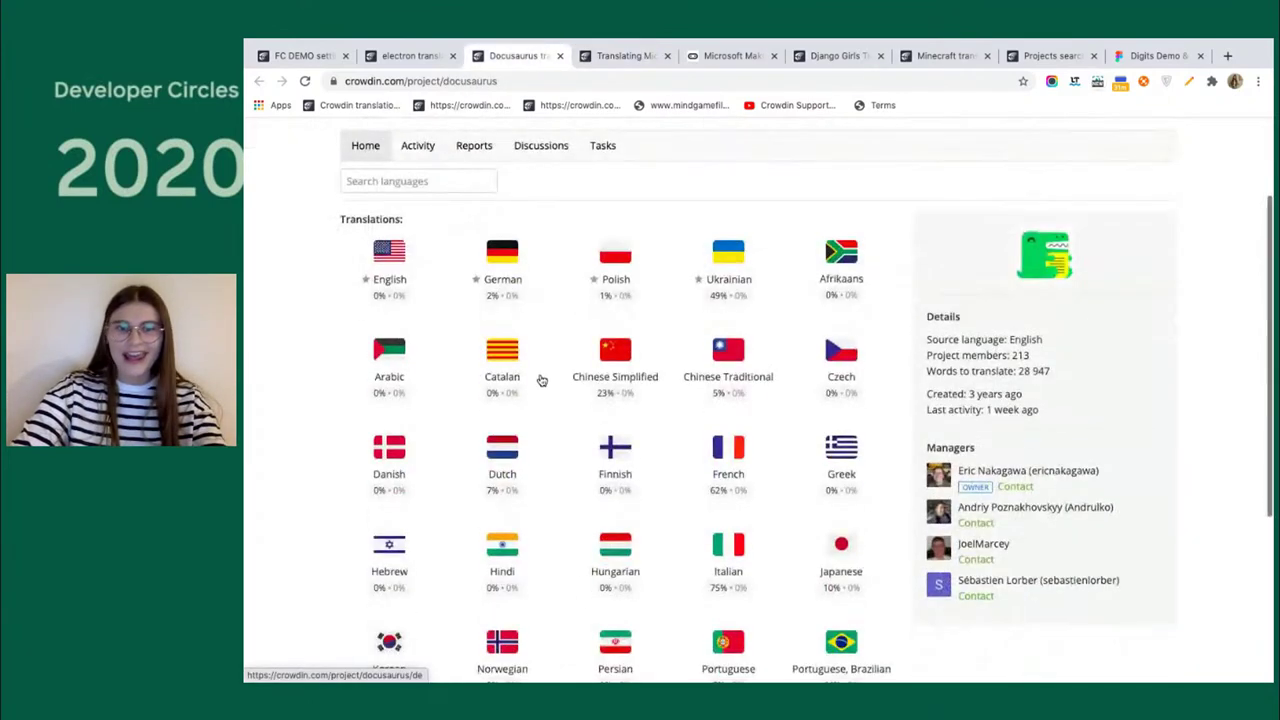
scroll(614, 302, "down", 5)
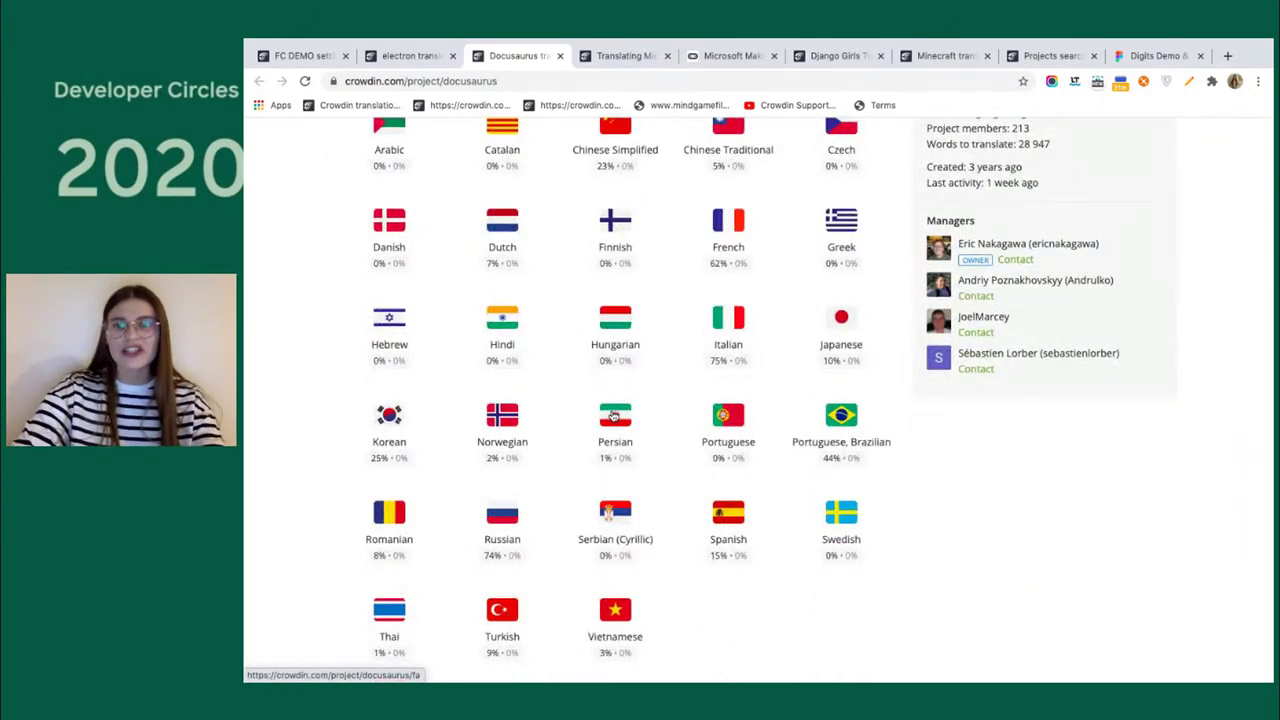
scroll(614, 415, "up", 8)
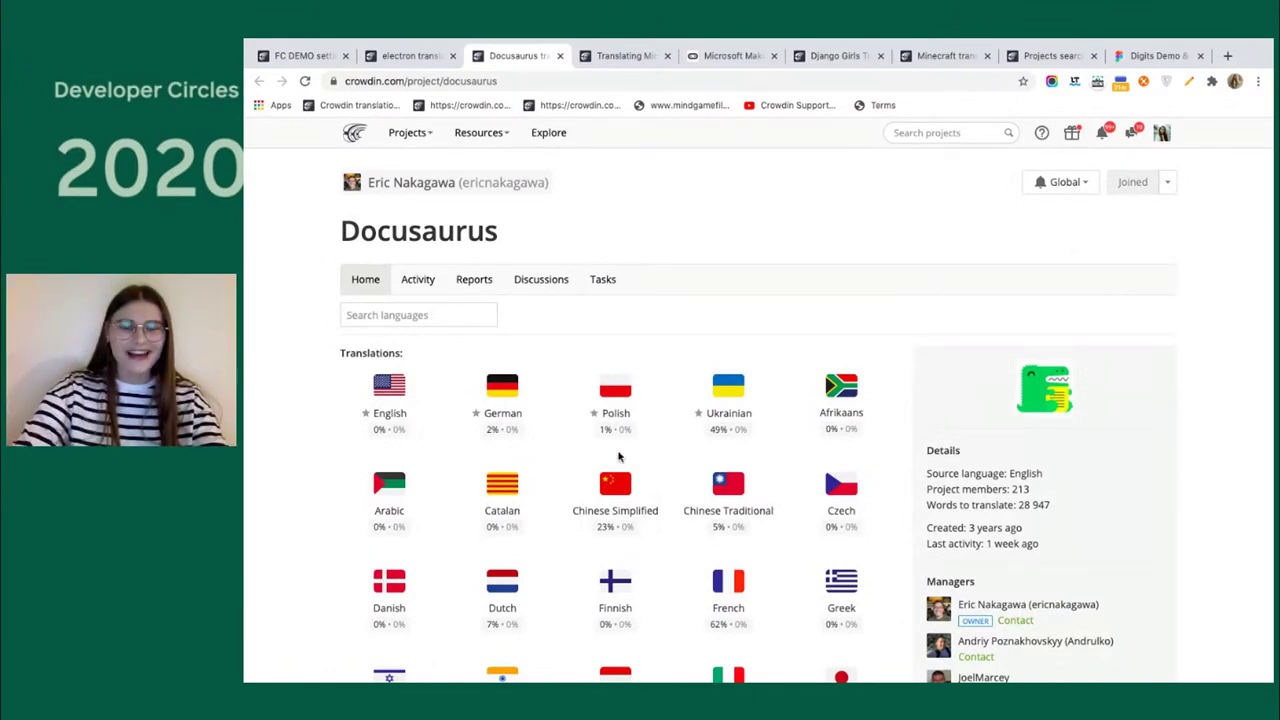
scroll(614, 415, "down", 4)
scroll(620, 449, "up", 4)
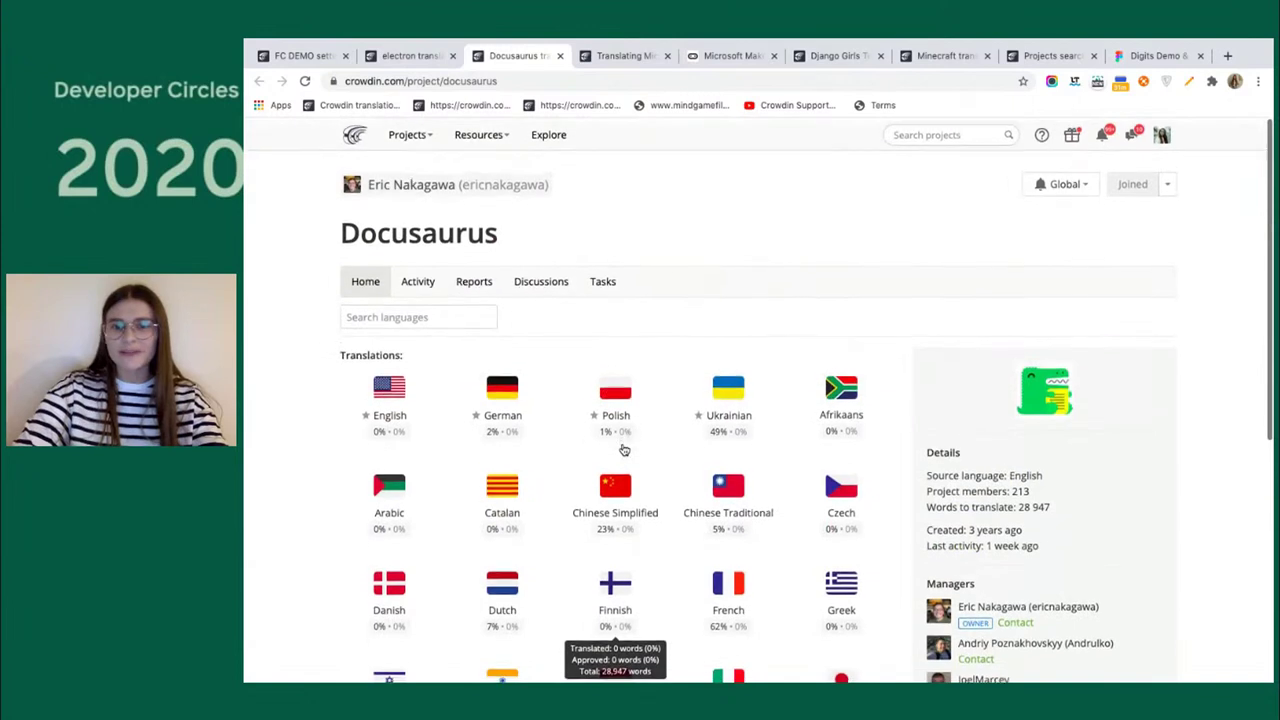
Go through the open Django Girls Tutorial, Minecraft and Microsoft MakeCode project pages, and return to Docusaurus.
left_click(820, 57)
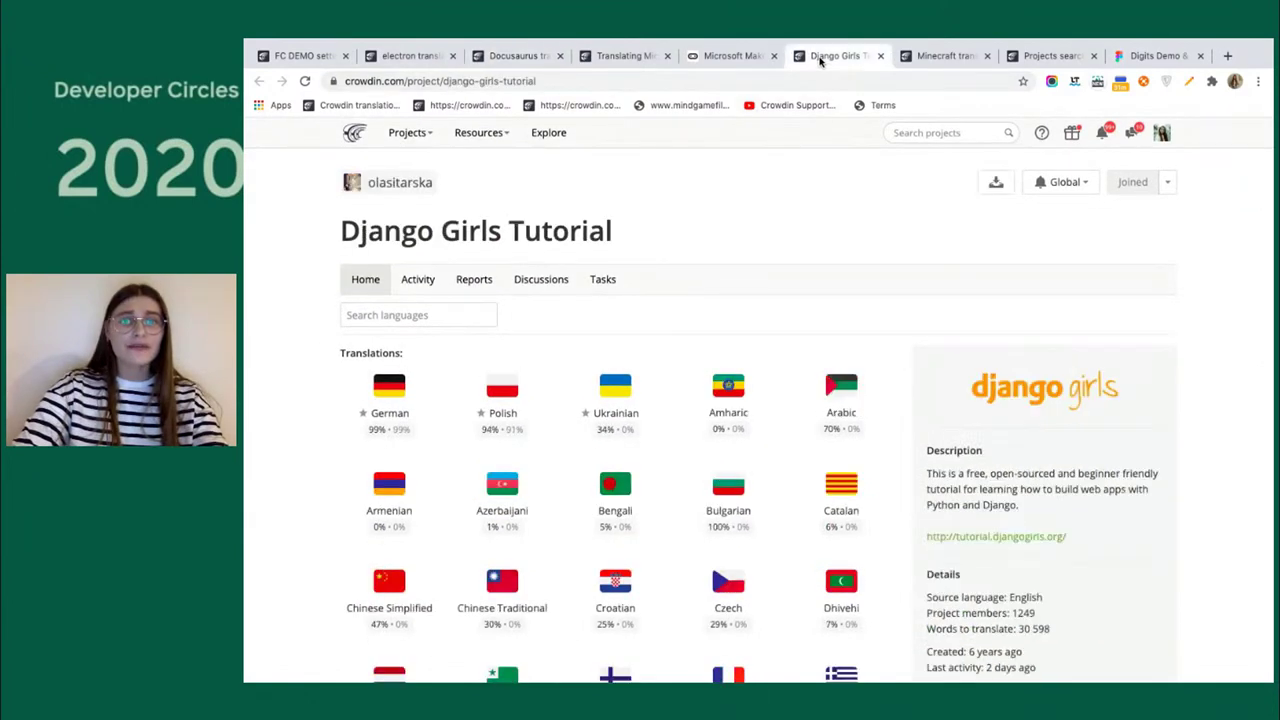
left_click(938, 55)
left_click(610, 56)
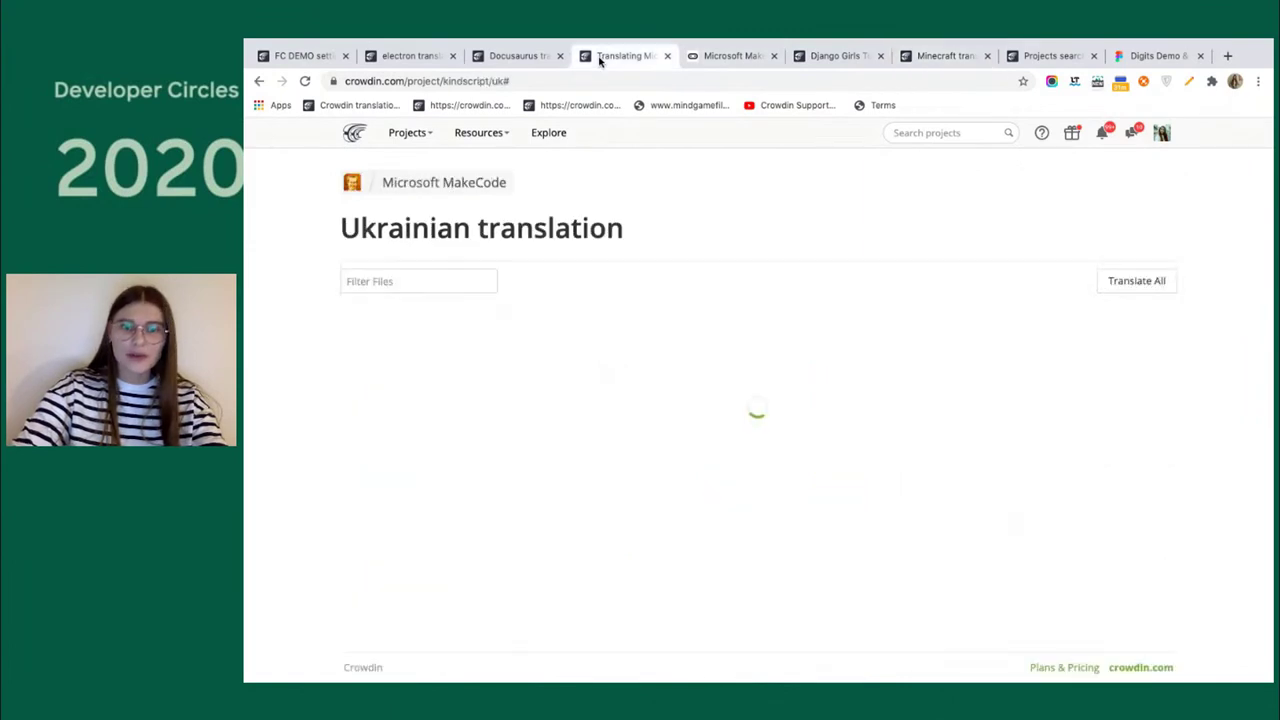
left_click(517, 58)
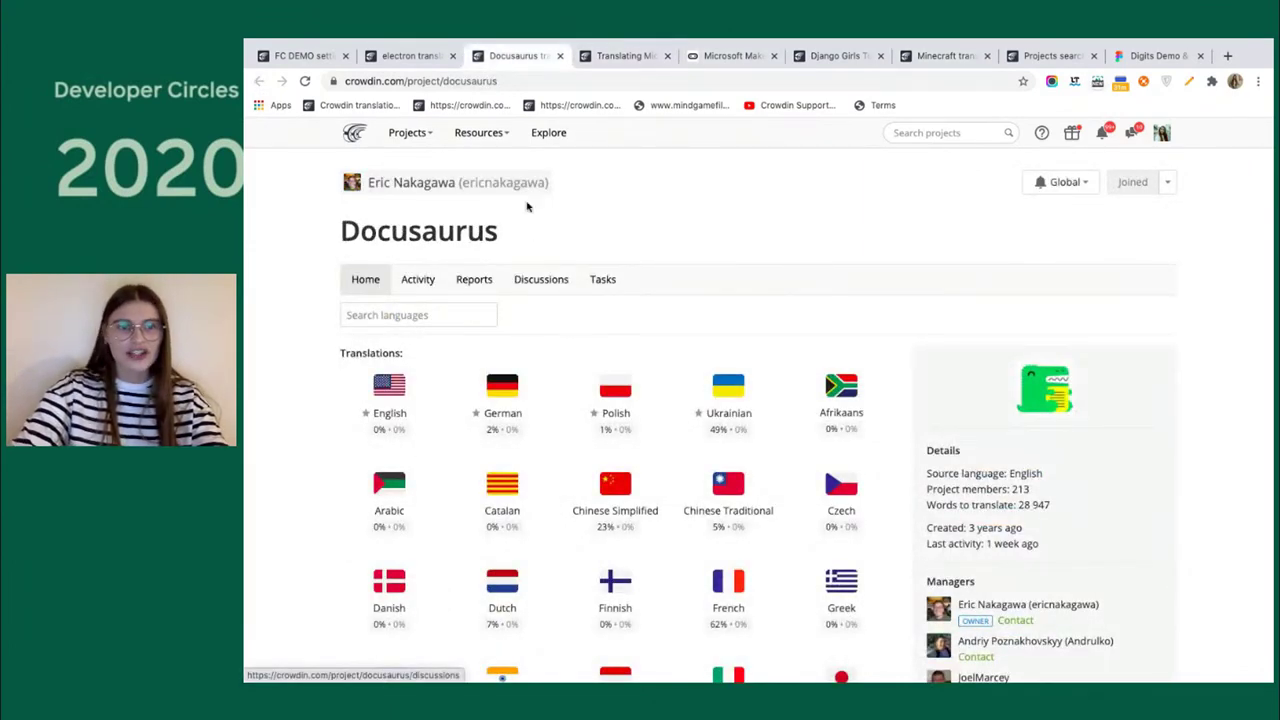
Return to the FC DEMO settings and open the project's Japanese translation.
left_click(292, 55)
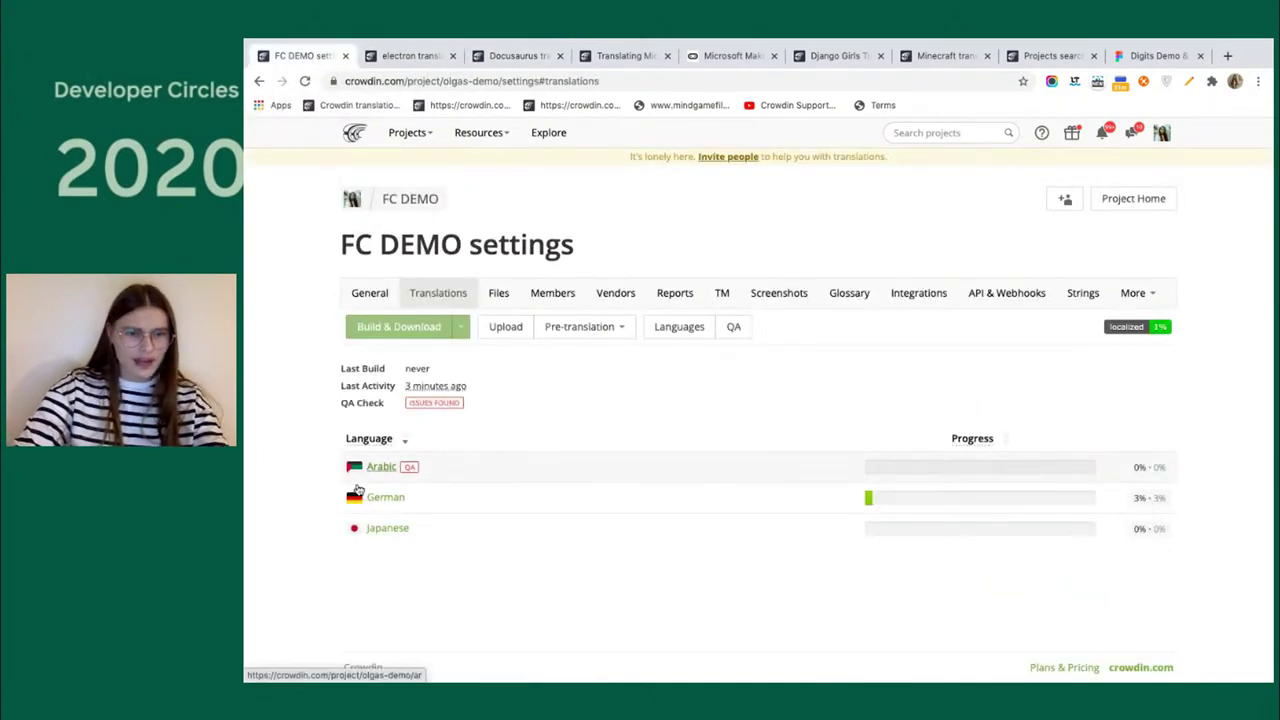
left_click(386, 528)
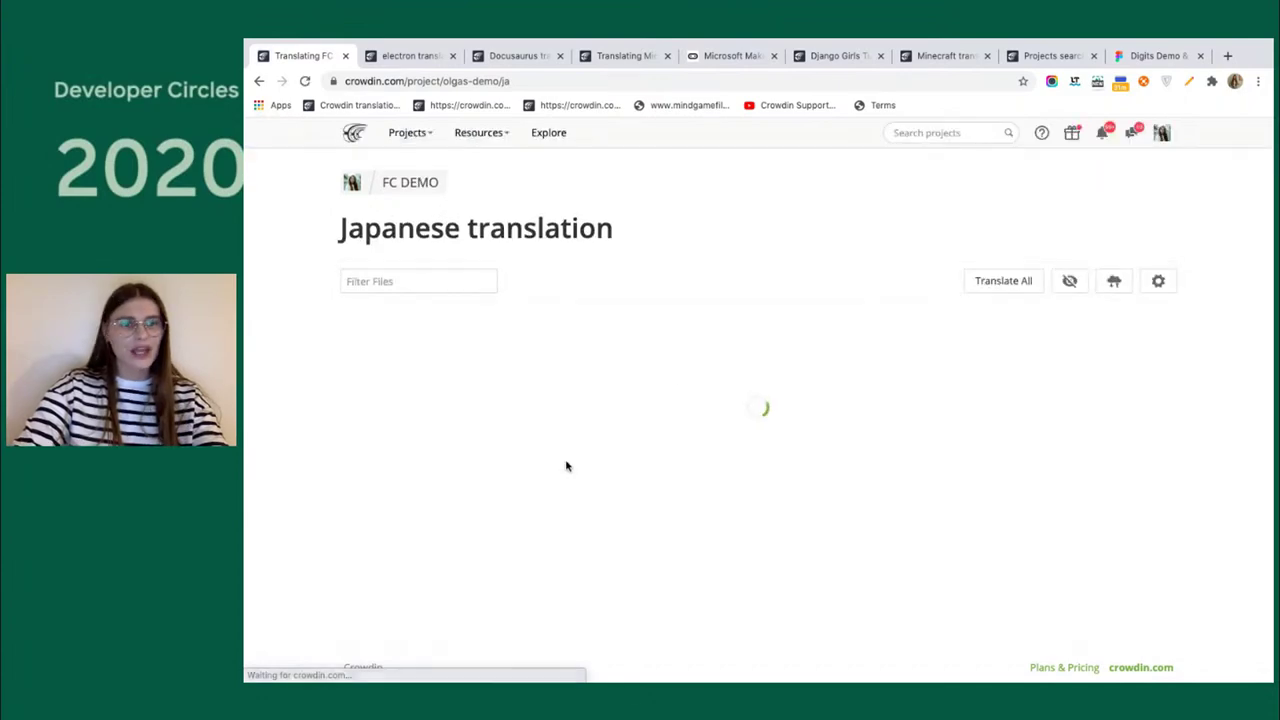
Look through the Japanese translation's file list and open introducing_insiders_build.md in the translation editor.
scroll(666, 462, "down", 10)
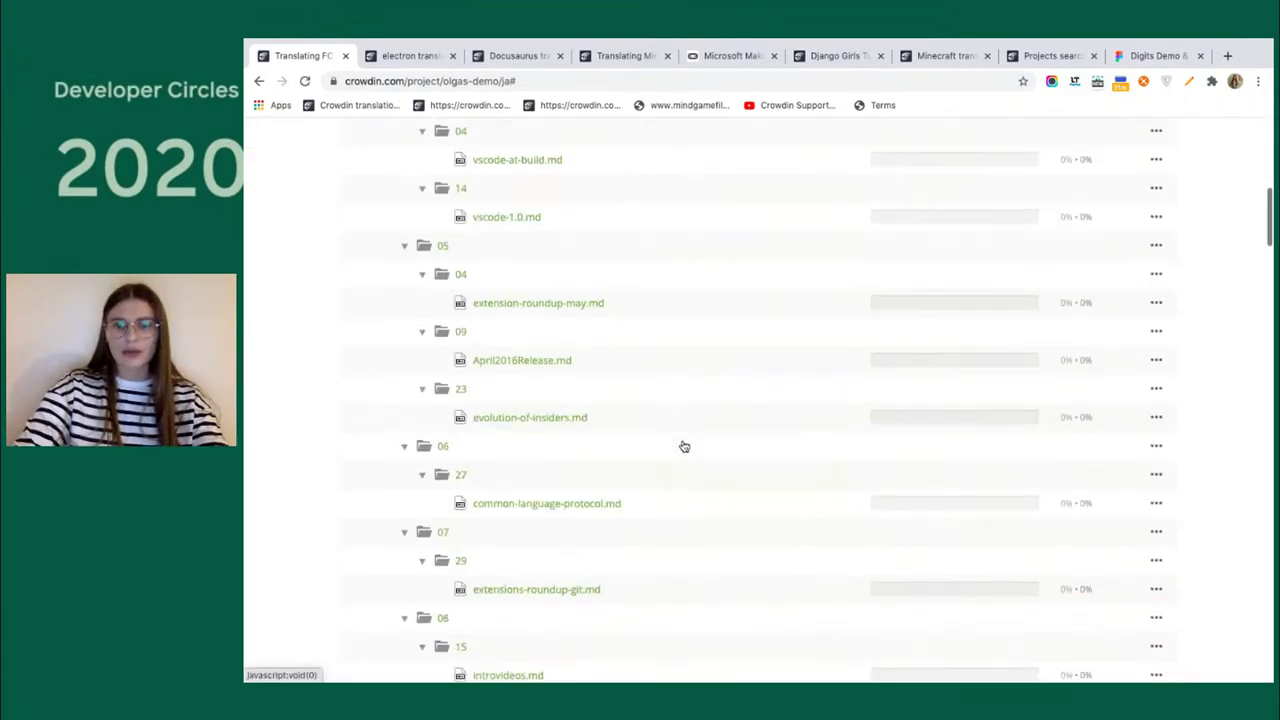
scroll(684, 446, "down", 20)
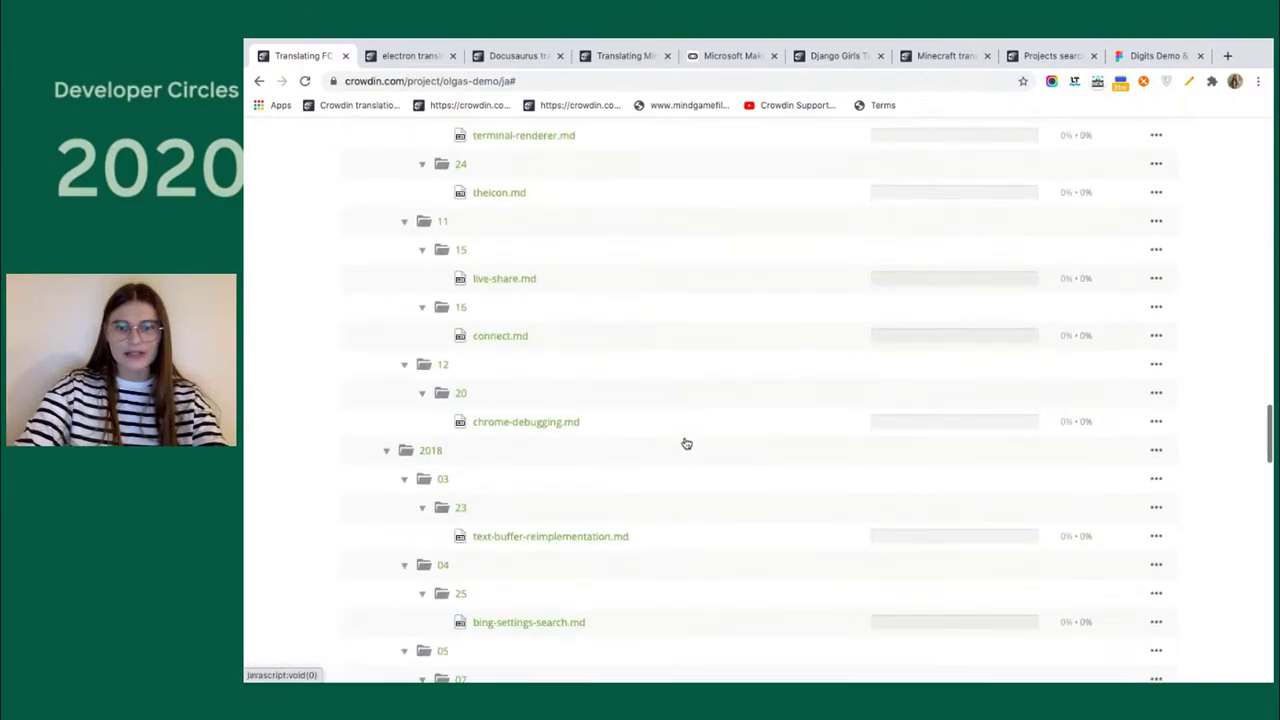
scroll(690, 440, "down", 20)
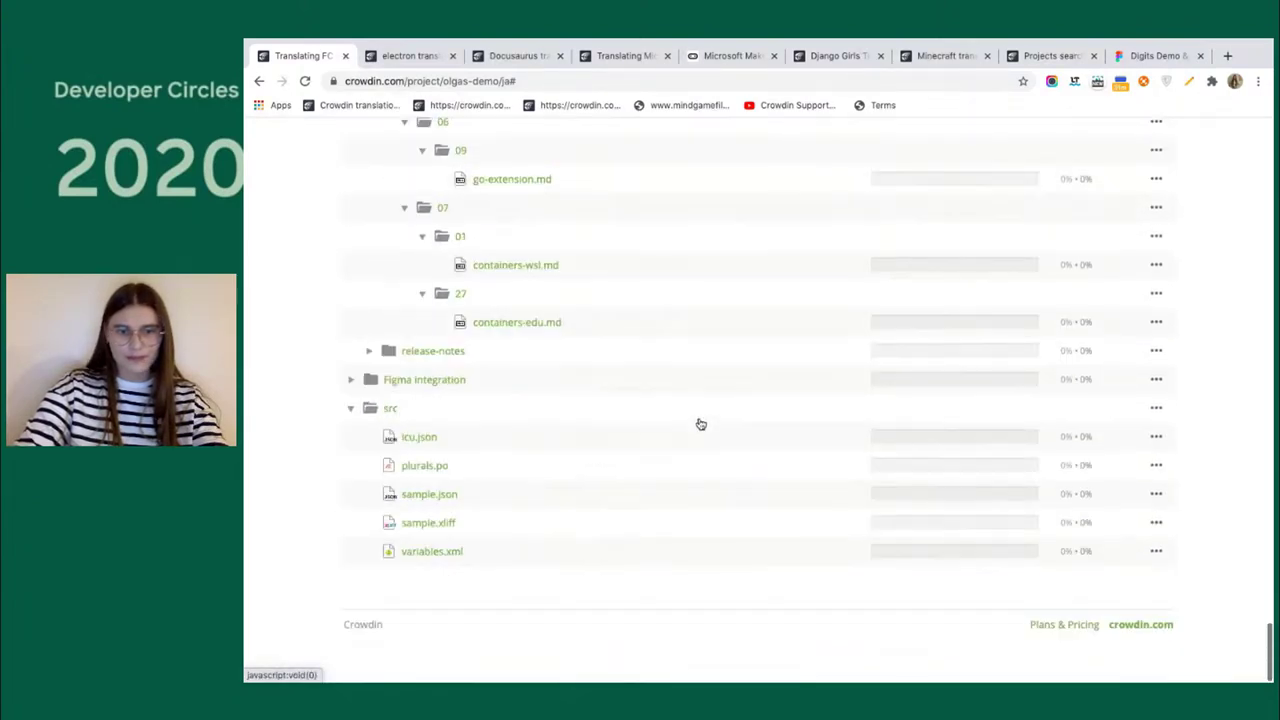
scroll(701, 424, "up", 20)
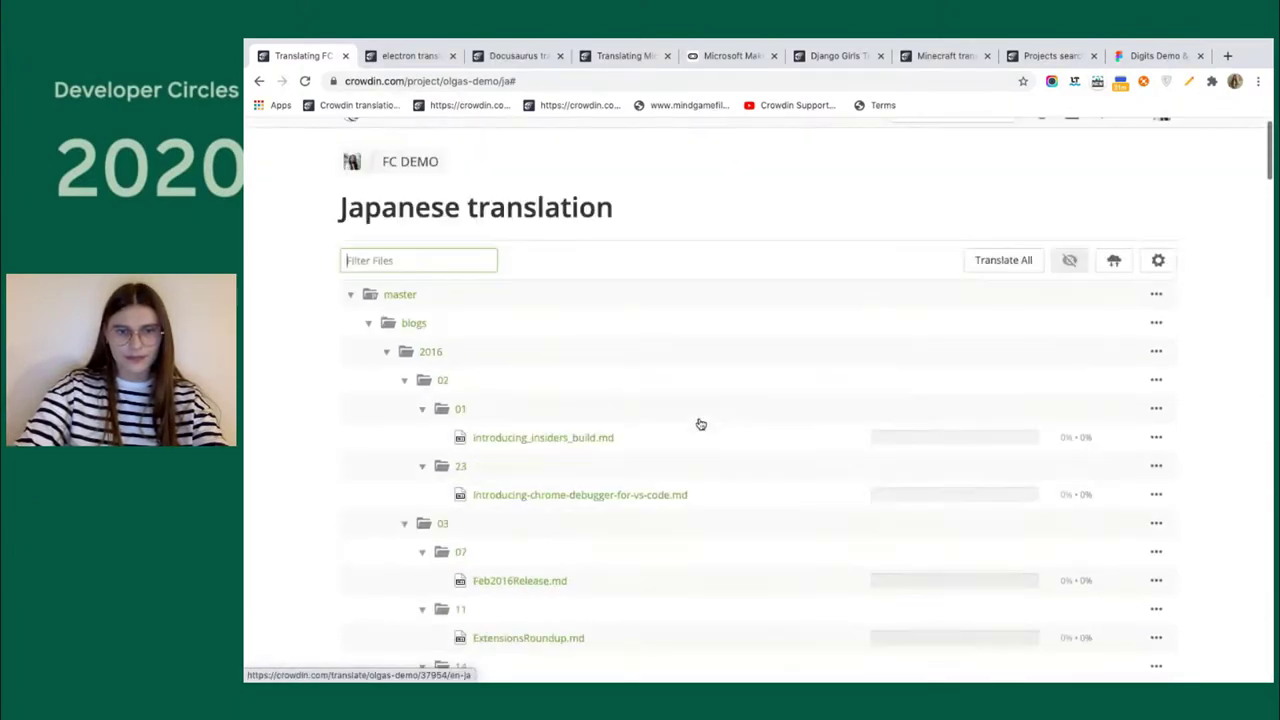
left_click(570, 458)
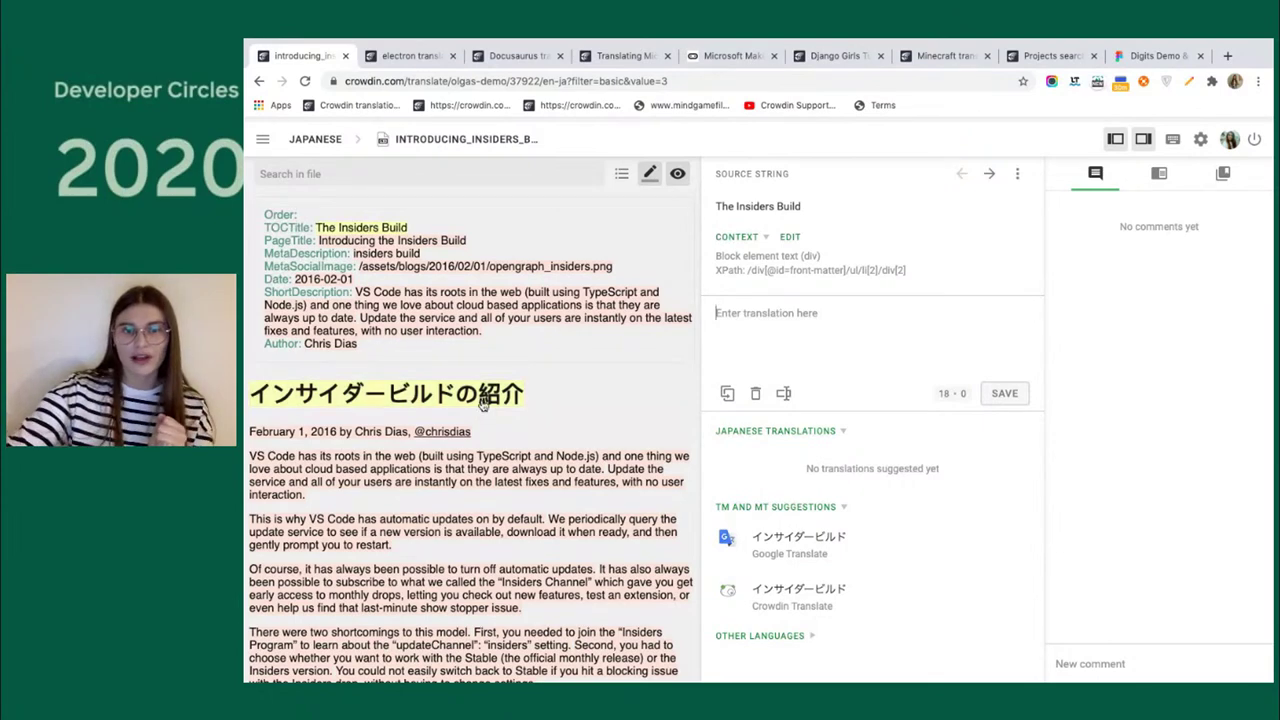
Switch to the slide presentation and advance to the Crowdsource localization slide.
key("ctrl+Right")
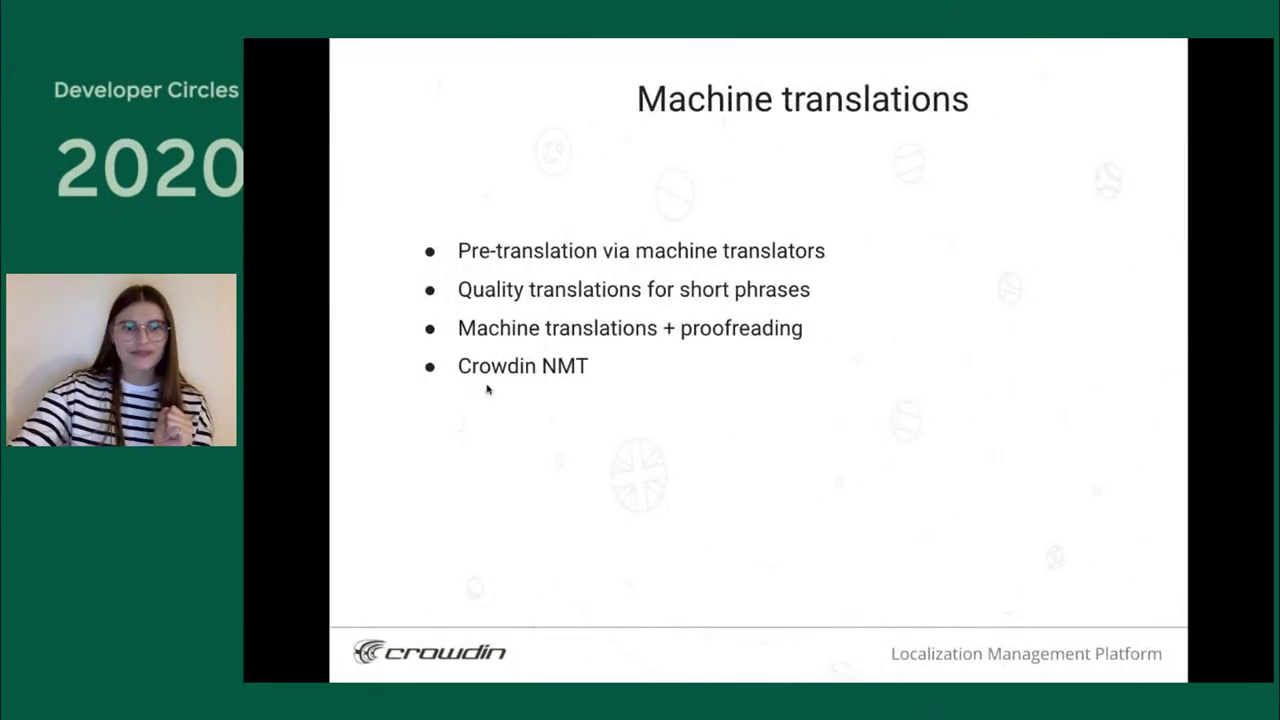
key("Right")
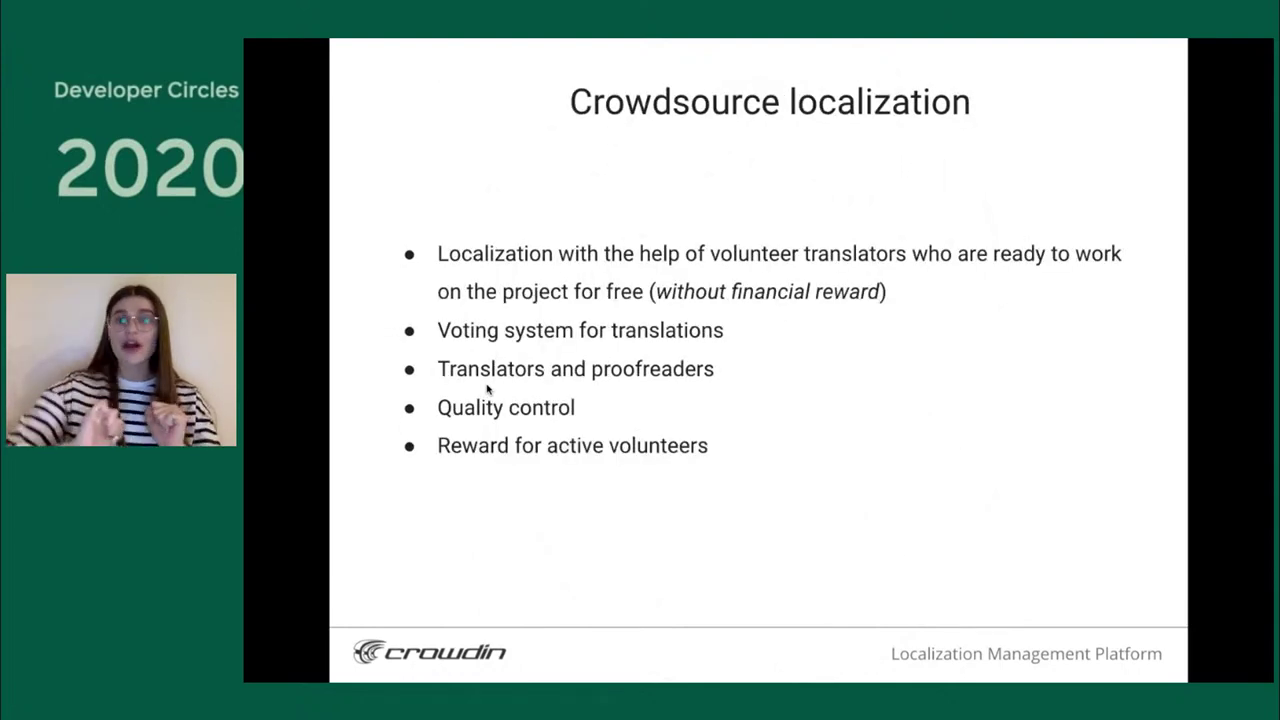
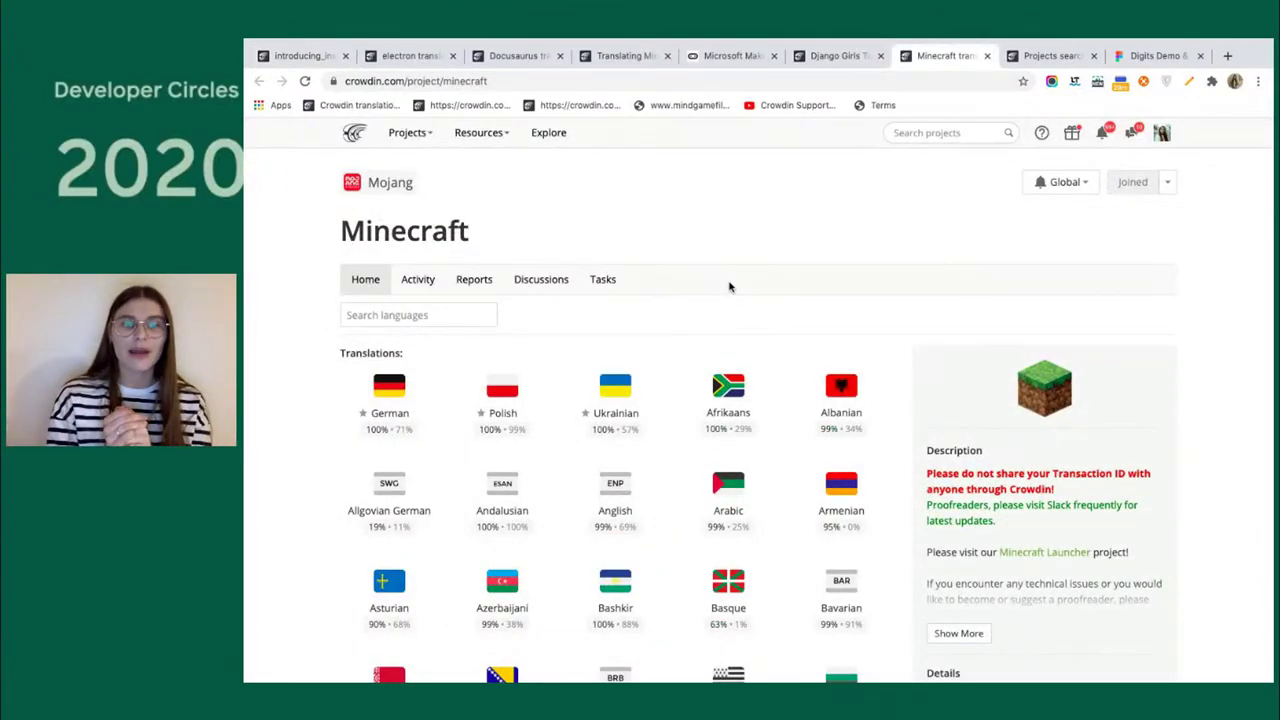
Expand the full description on the Minecraft project home and look over the project details.
scroll(729, 287, "down", 2)
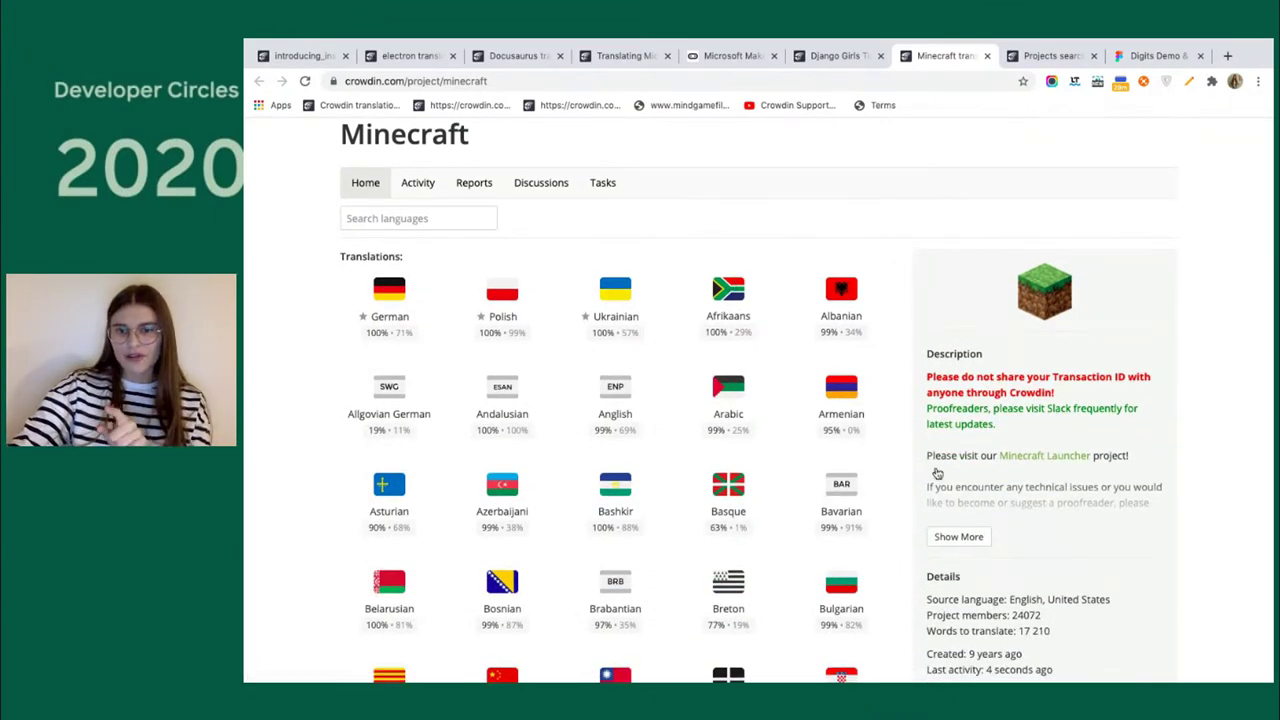
left_click(952, 537)
scroll(1012, 486, "down", 3)
scroll(1012, 486, "up", 4)
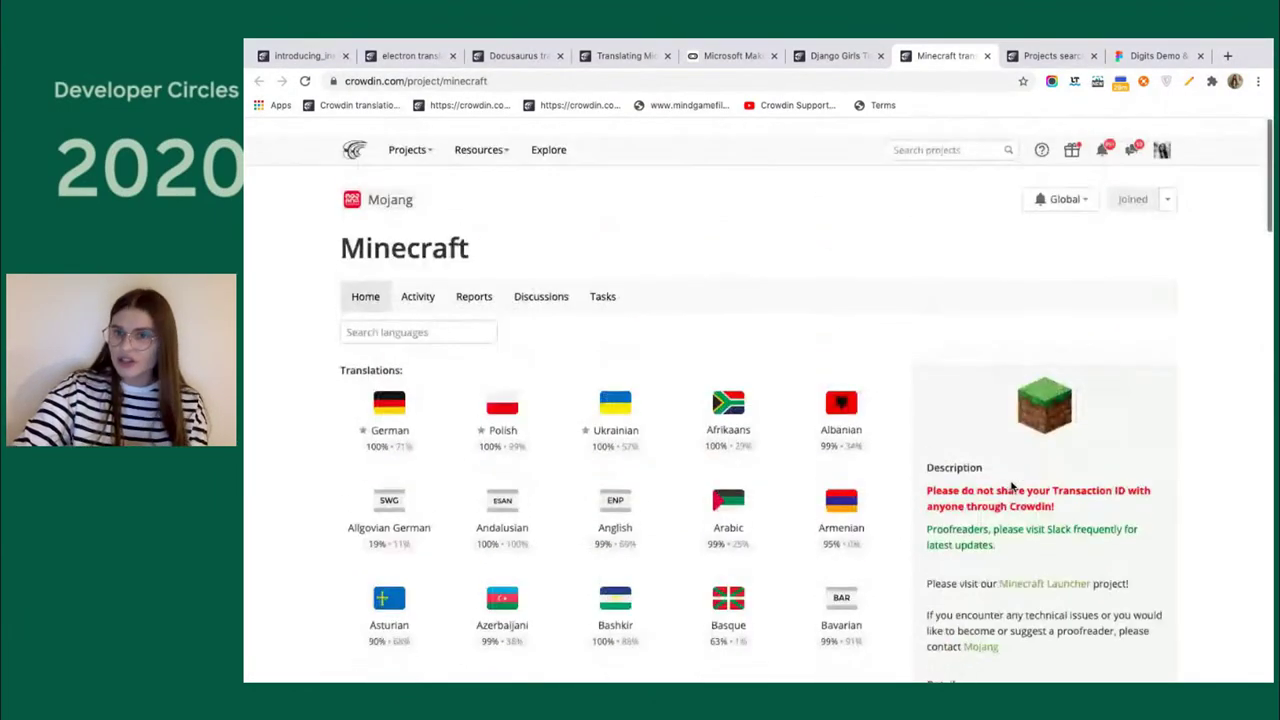
Open Minecraft's Ukrainian translation and its Minecraft Game file from the 1.16 folder.
left_click(619, 395)
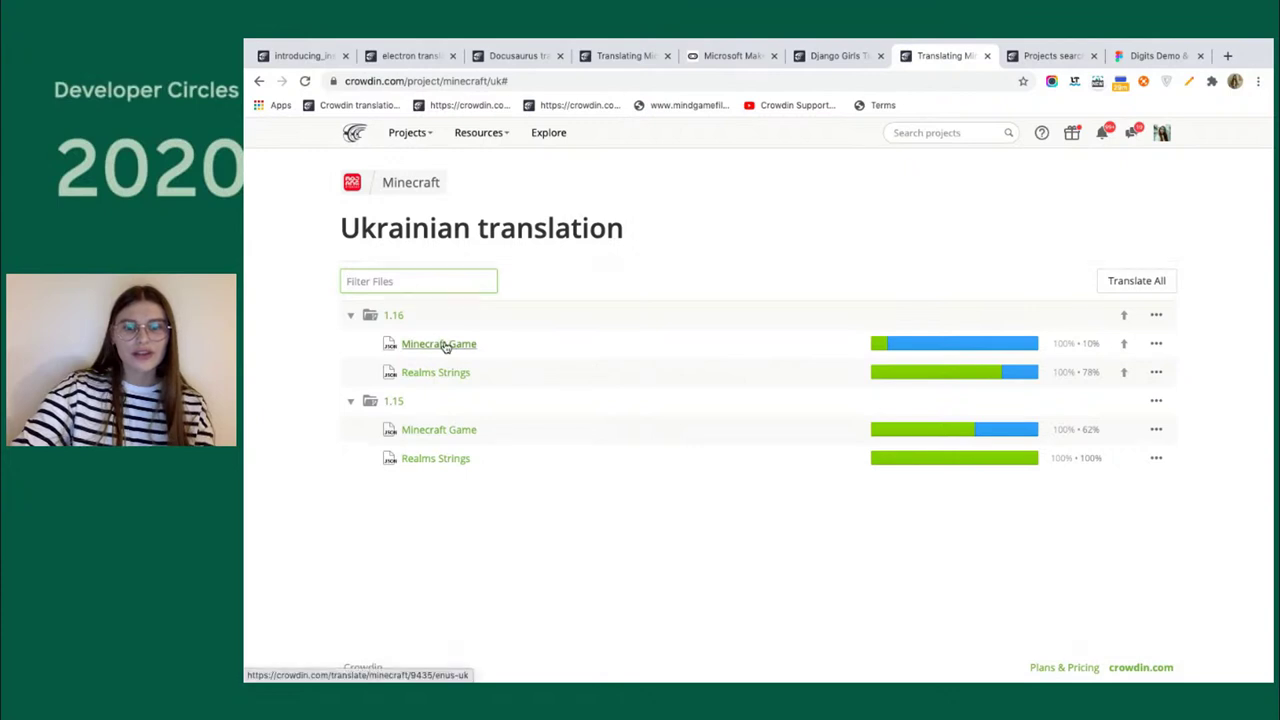
mouse_move(1018, 341)
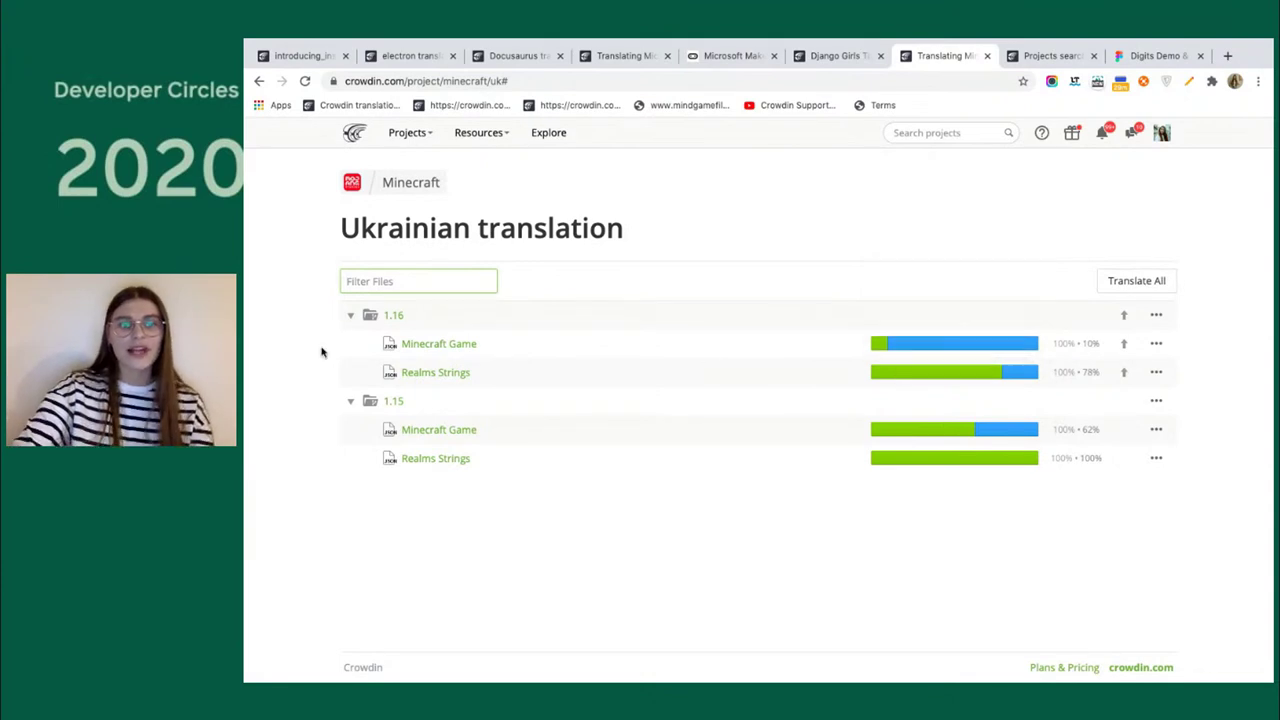
left_click(462, 347)
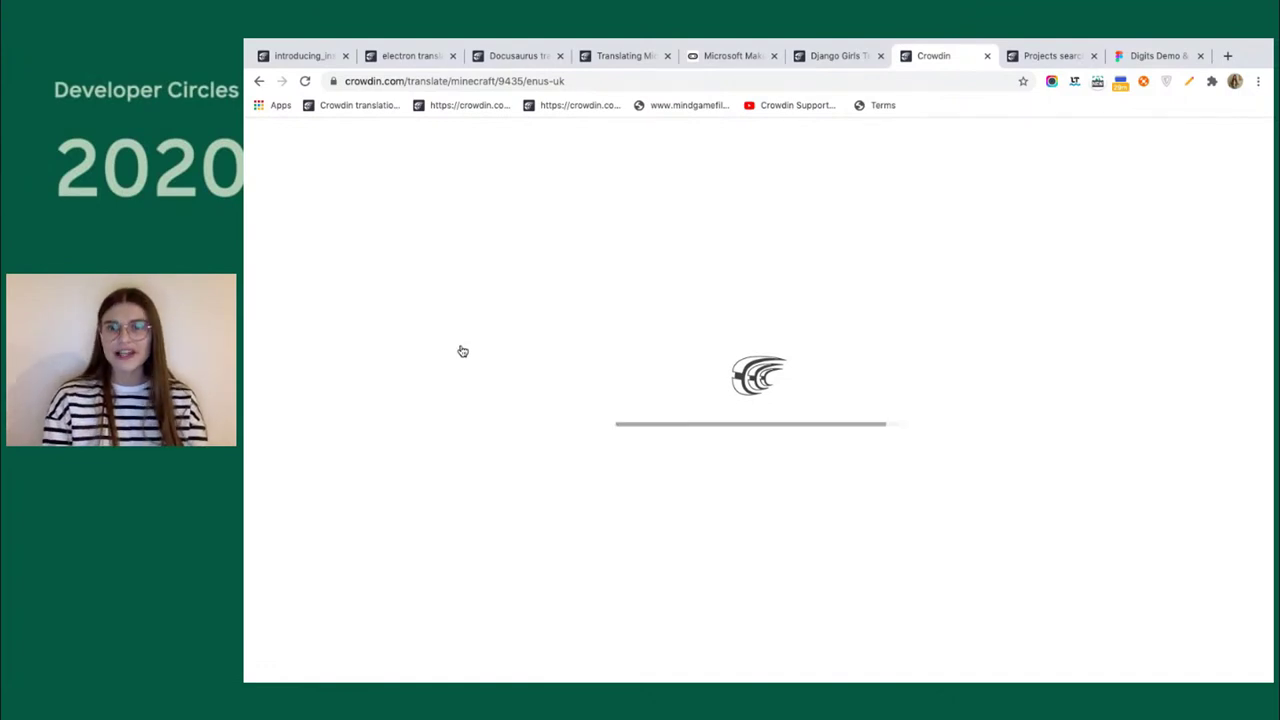
key("ctrl+Right")
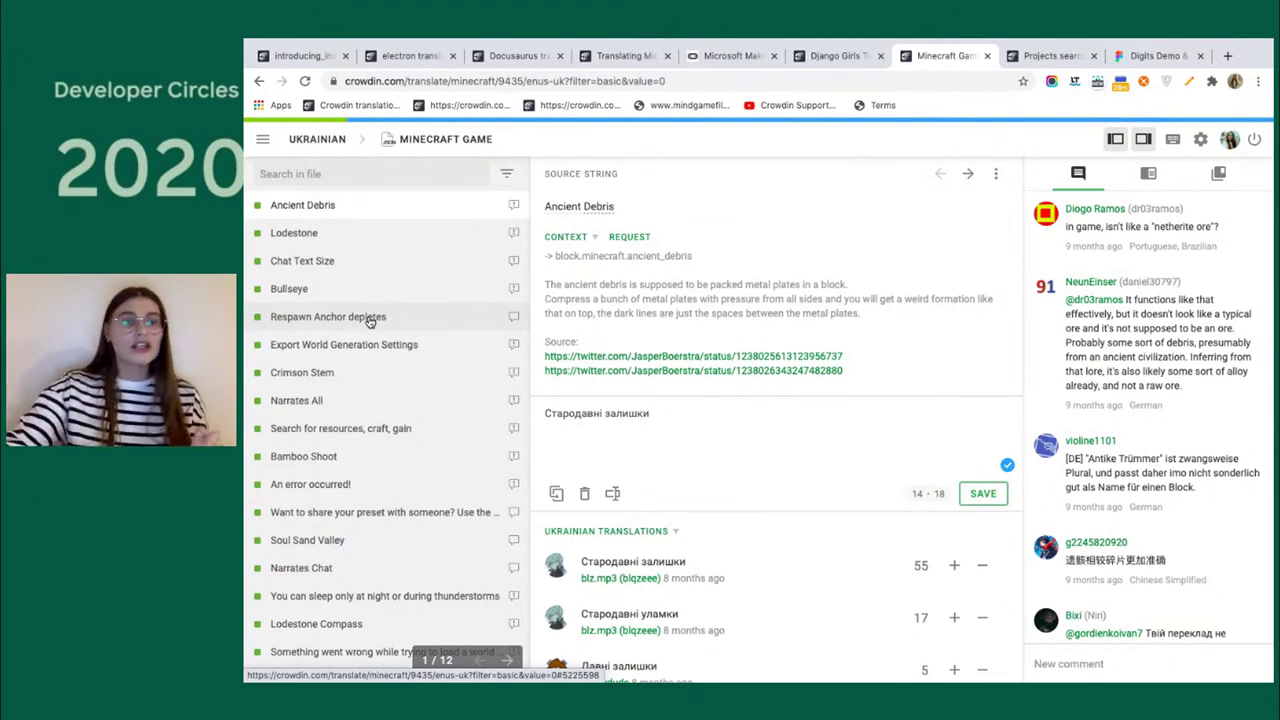
Look through the file's strings, select "Export World Generation Settings" and read its translators' comments.
scroll(365, 363, "down", 8)
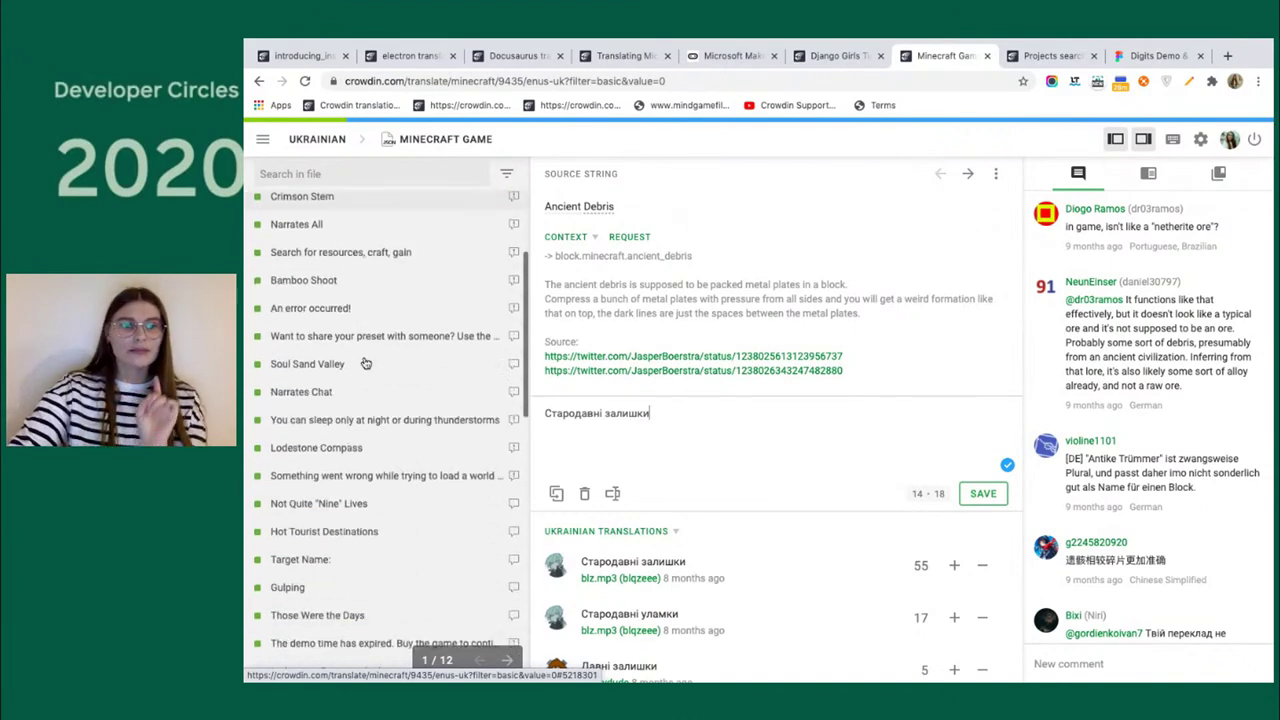
scroll(365, 370, "down", 10)
scroll(368, 330, "up", 20)
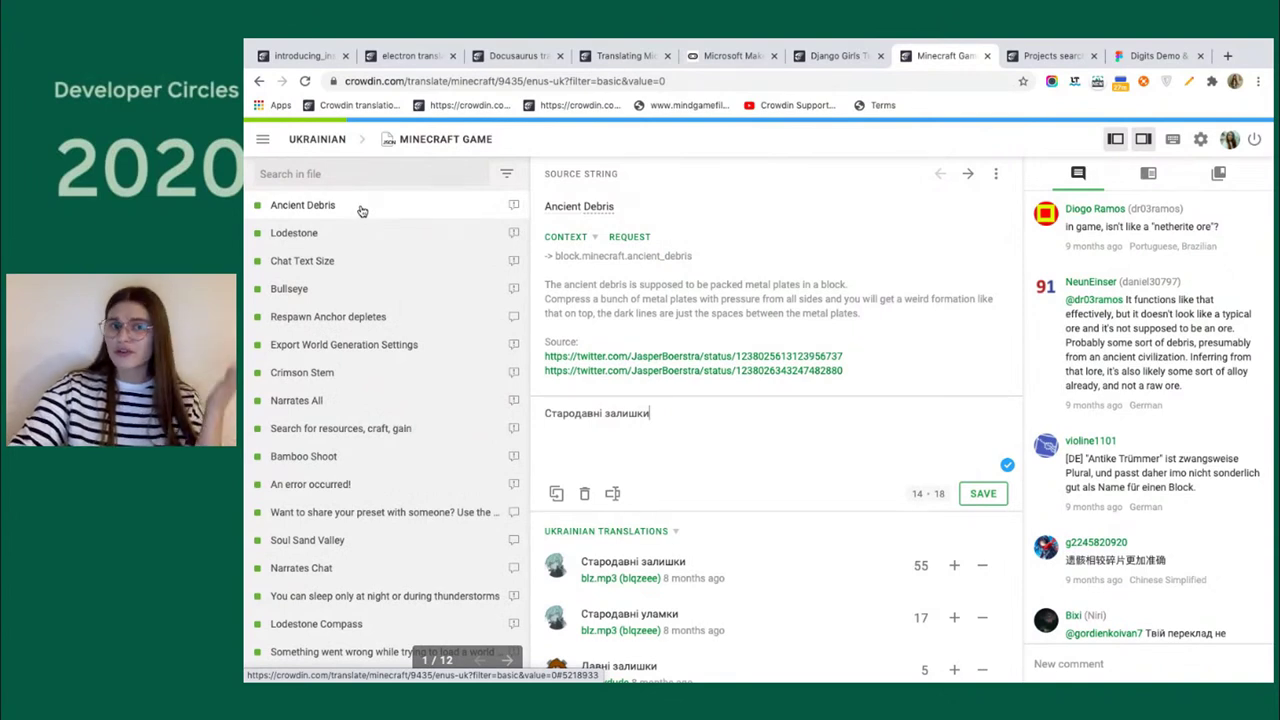
left_click(362, 350)
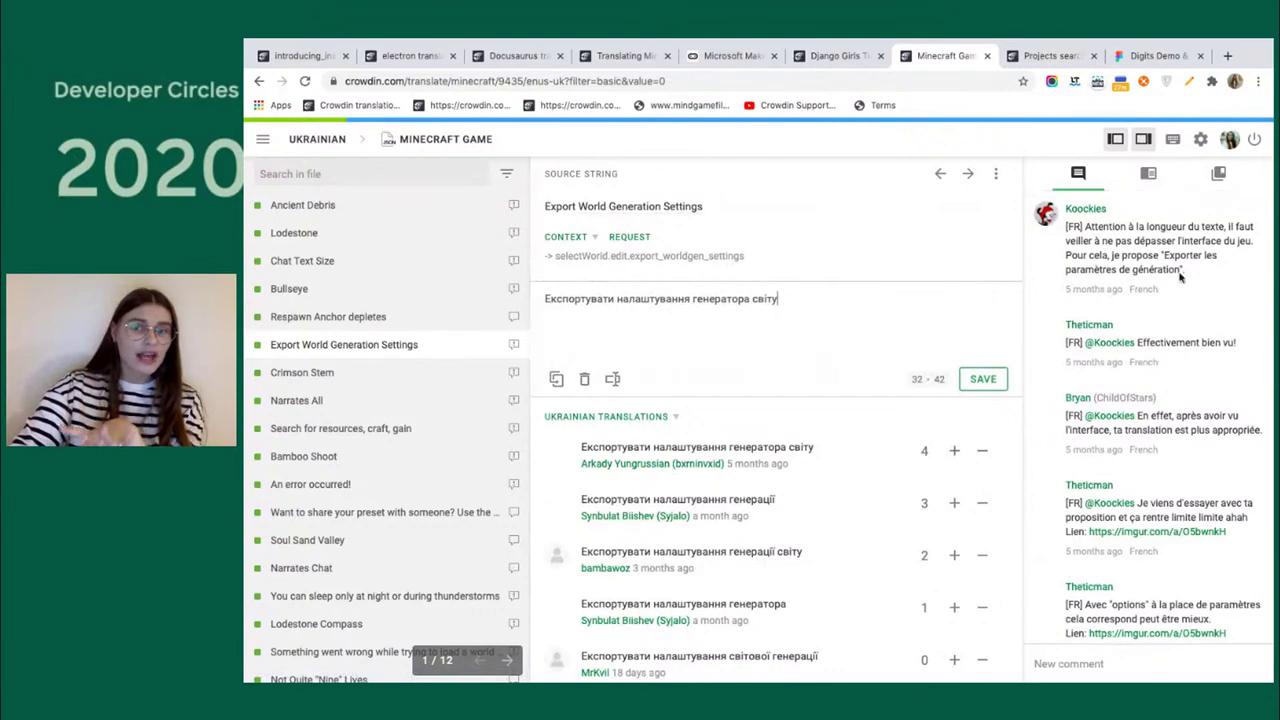
scroll(1158, 441, "down", 8)
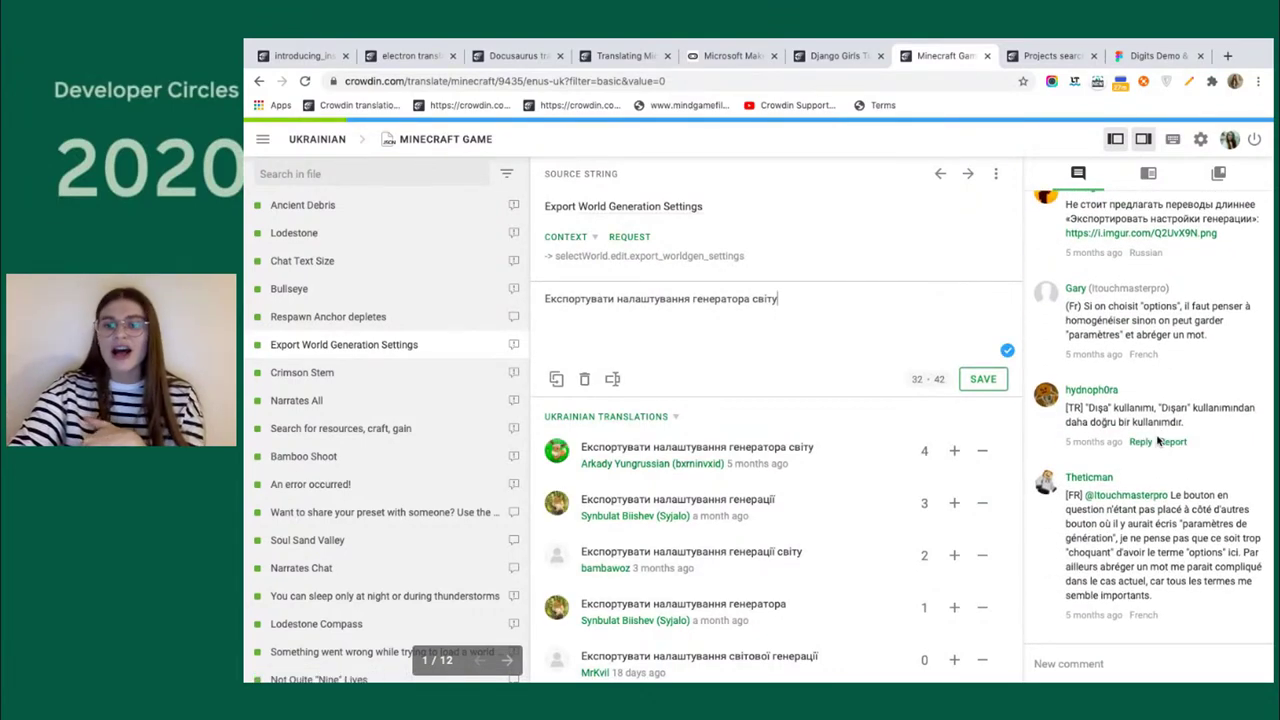
scroll(1158, 441, "down", 10)
scroll(1160, 436, "down", 10)
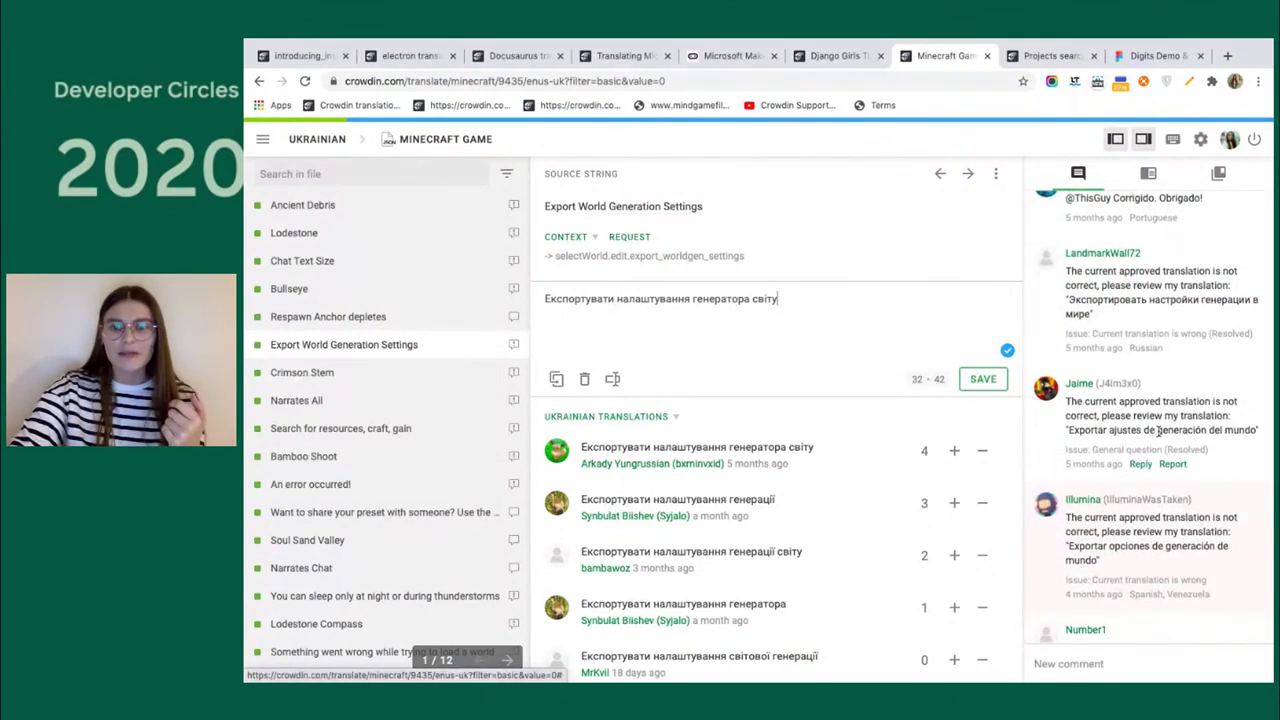
scroll(1158, 431, "down", 10)
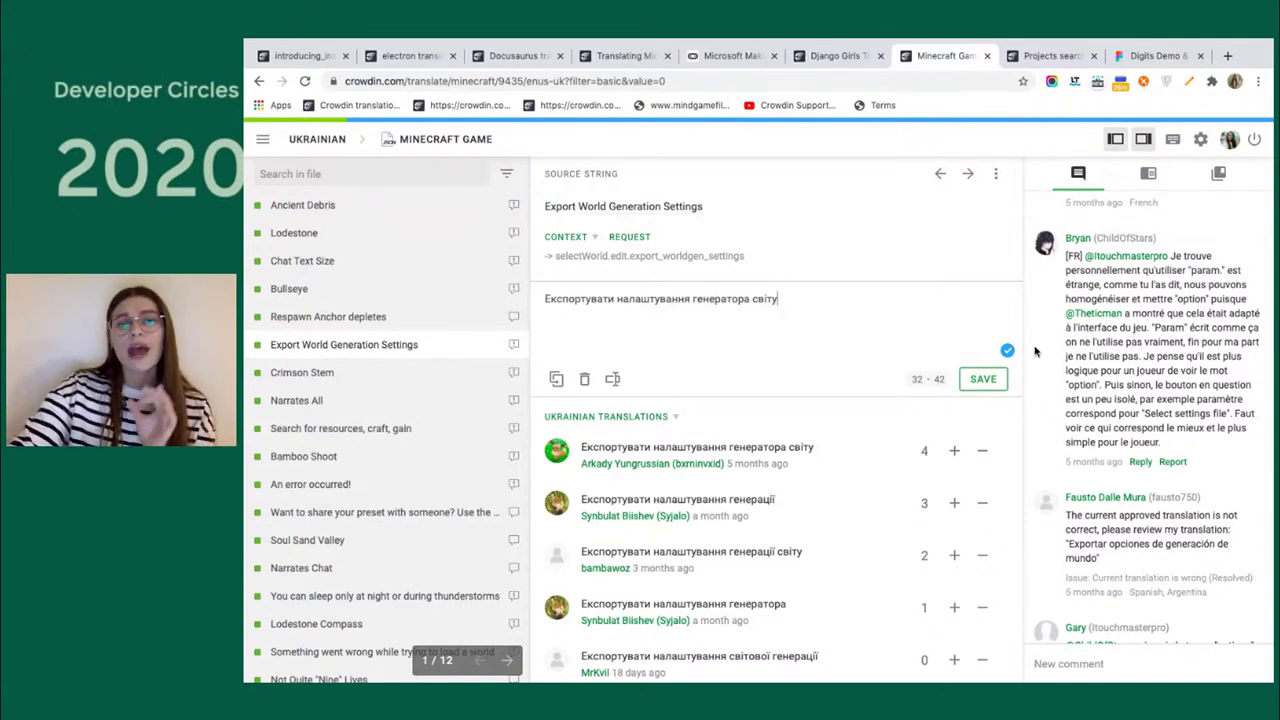
Select the "Ancient Debris" string and examine its suggested Ukrainian translations and their votes.
left_click(333, 212)
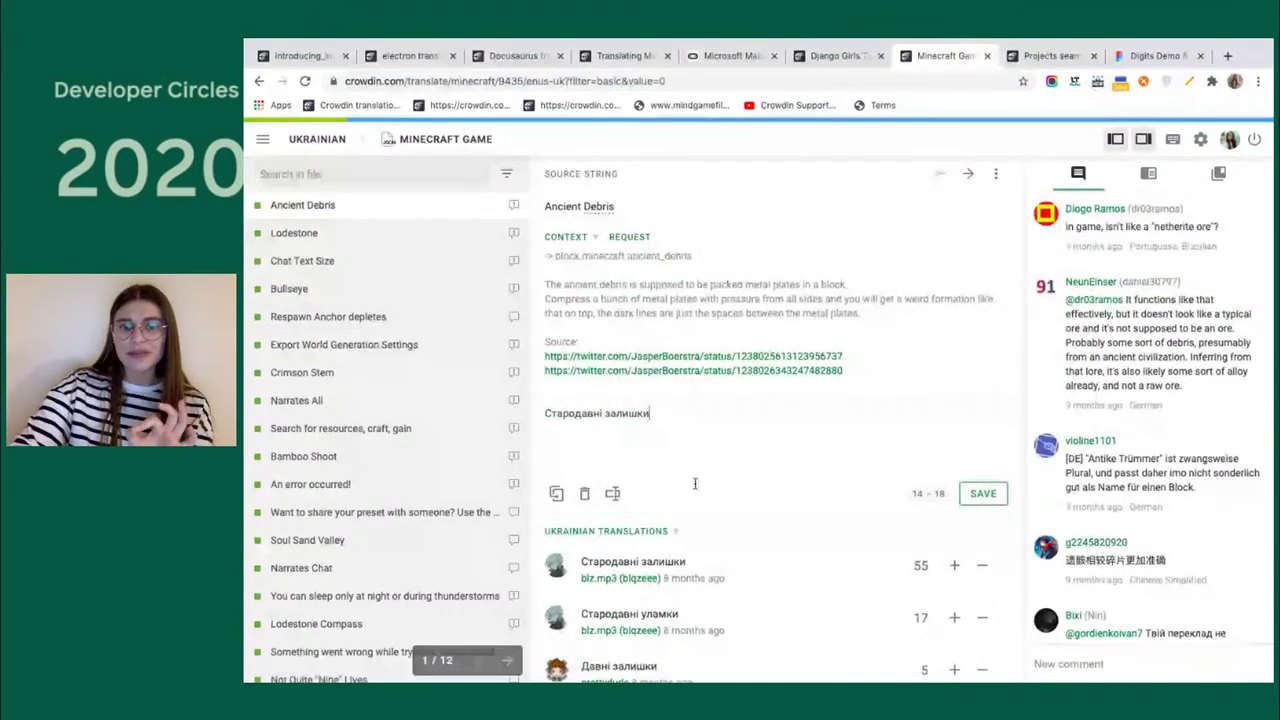
scroll(716, 533, "down", 4)
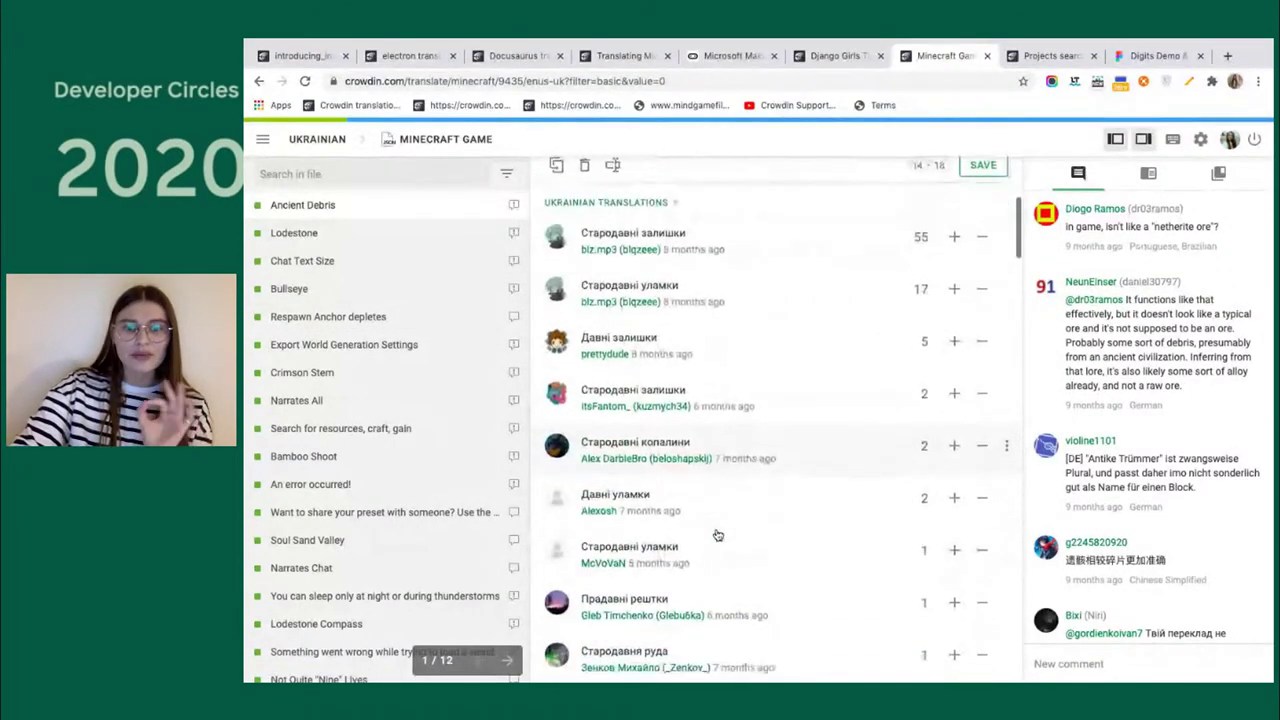
scroll(716, 533, "down", 5)
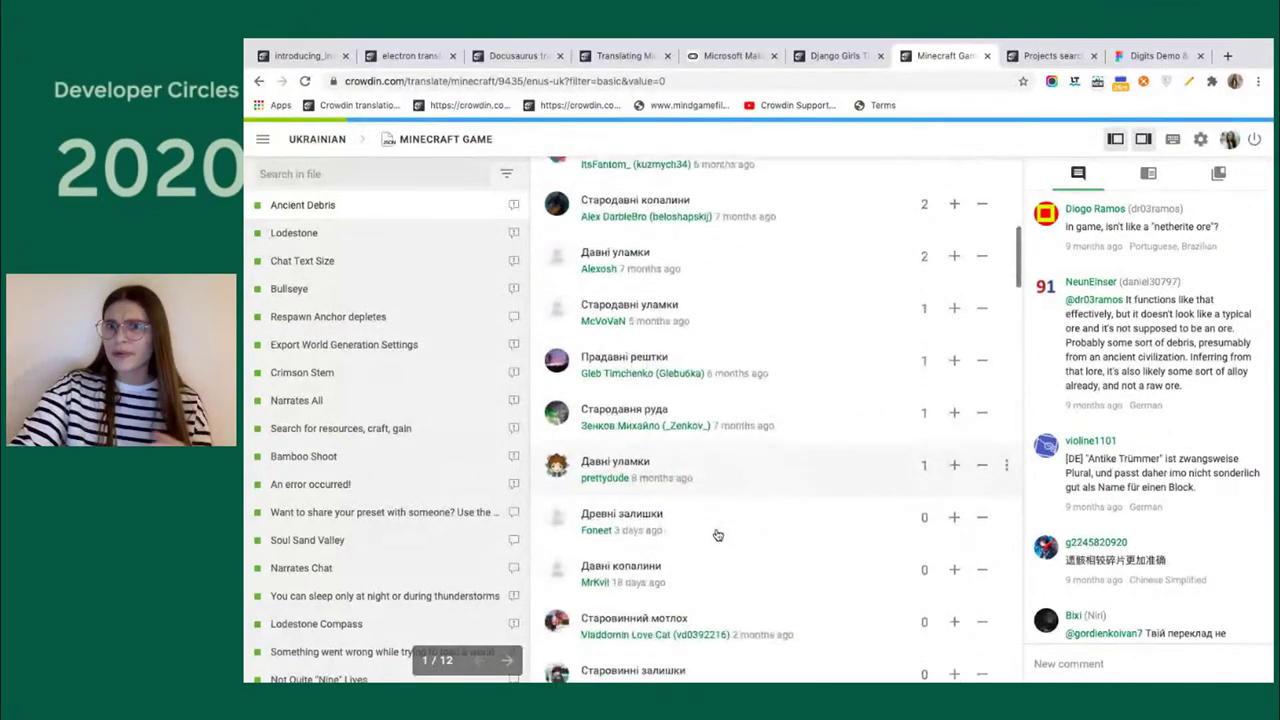
scroll(716, 535, "down", 2)
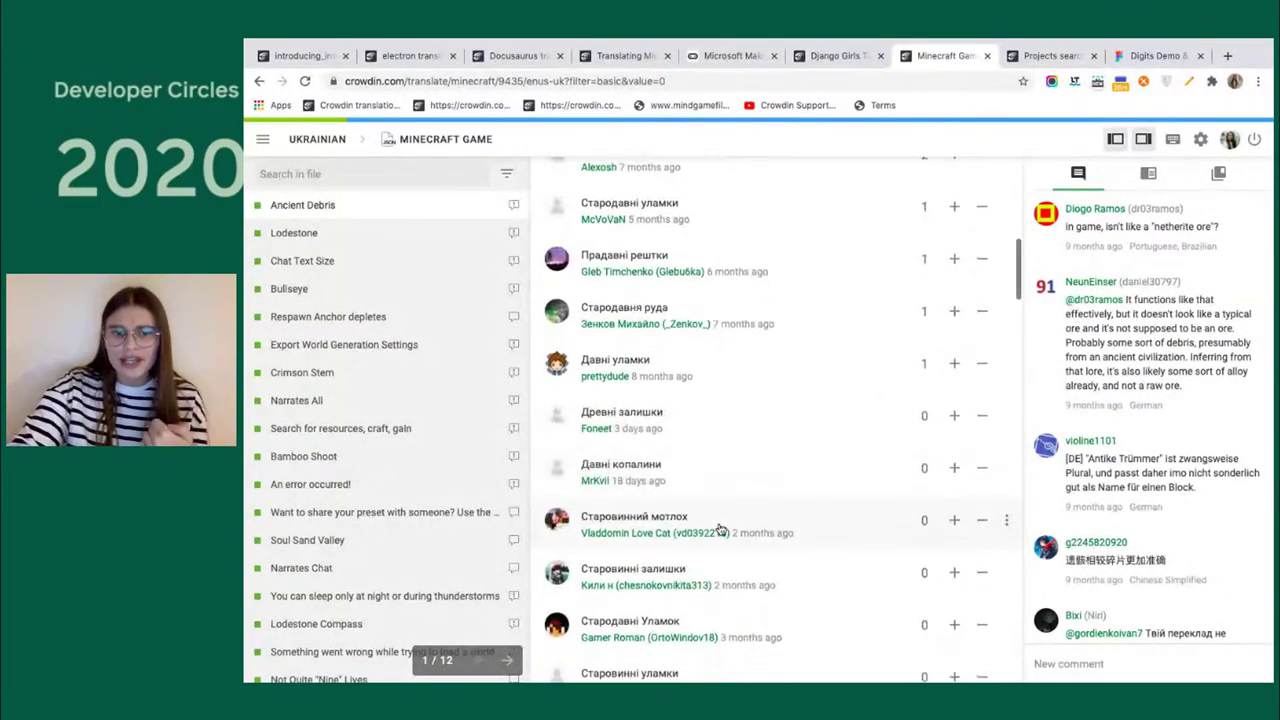
scroll(720, 529, "up", 2)
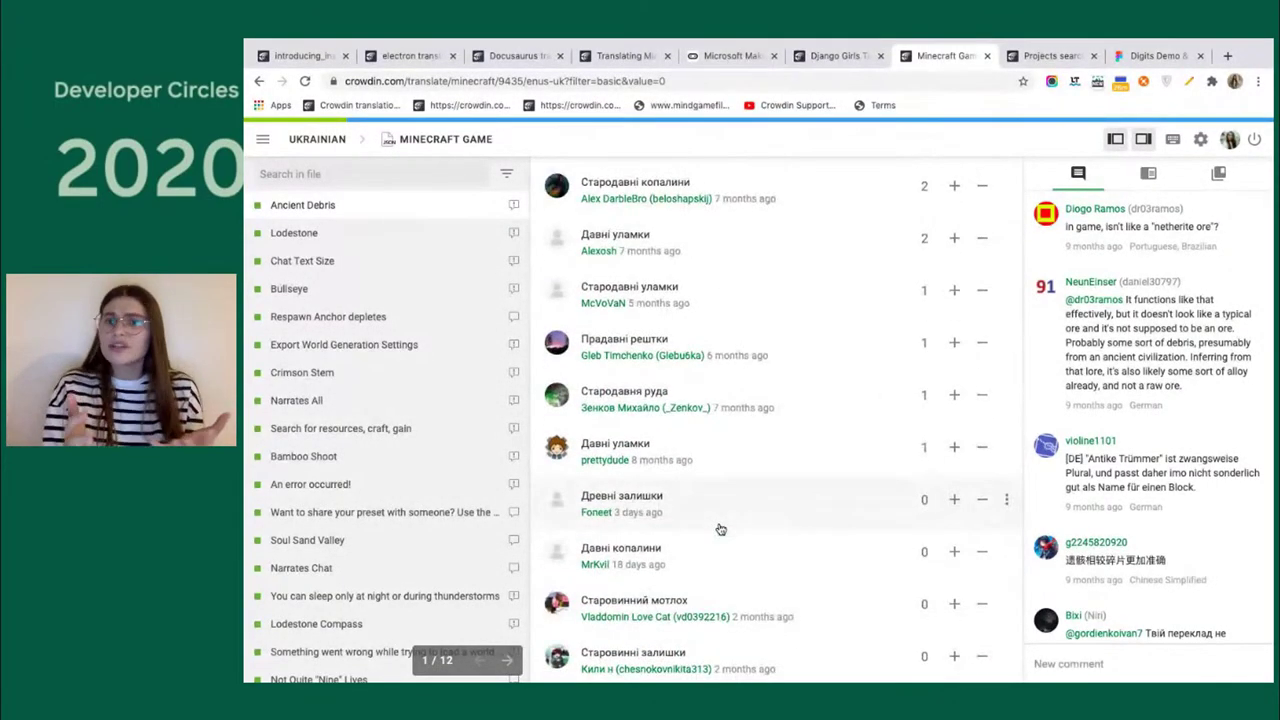
scroll(766, 457, "up", 3)
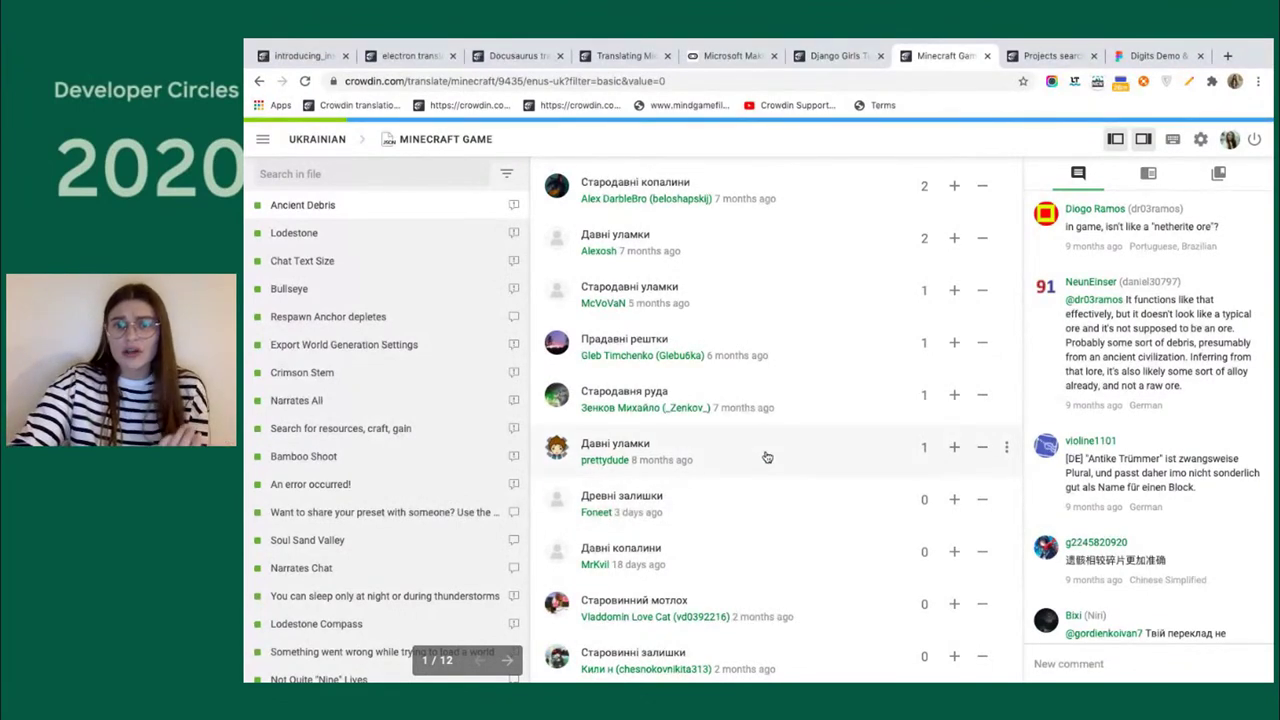
scroll(766, 457, "up", 4)
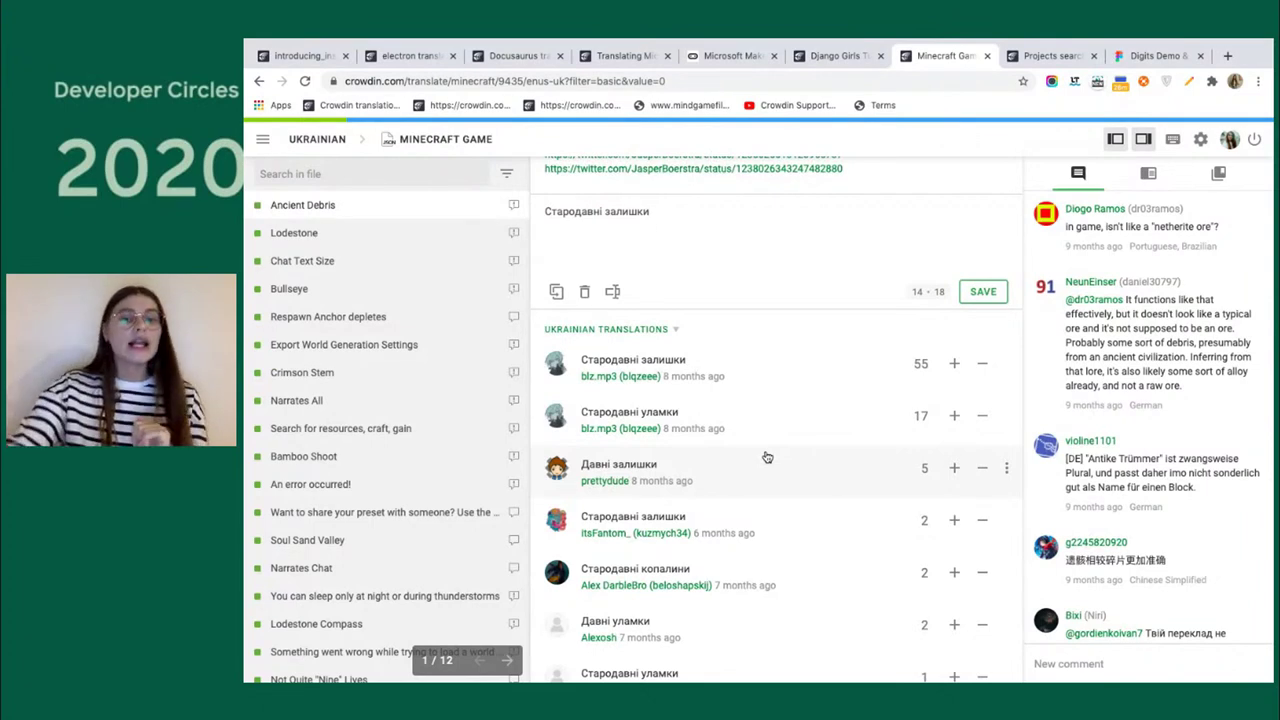
scroll(730, 465, "down", 1)
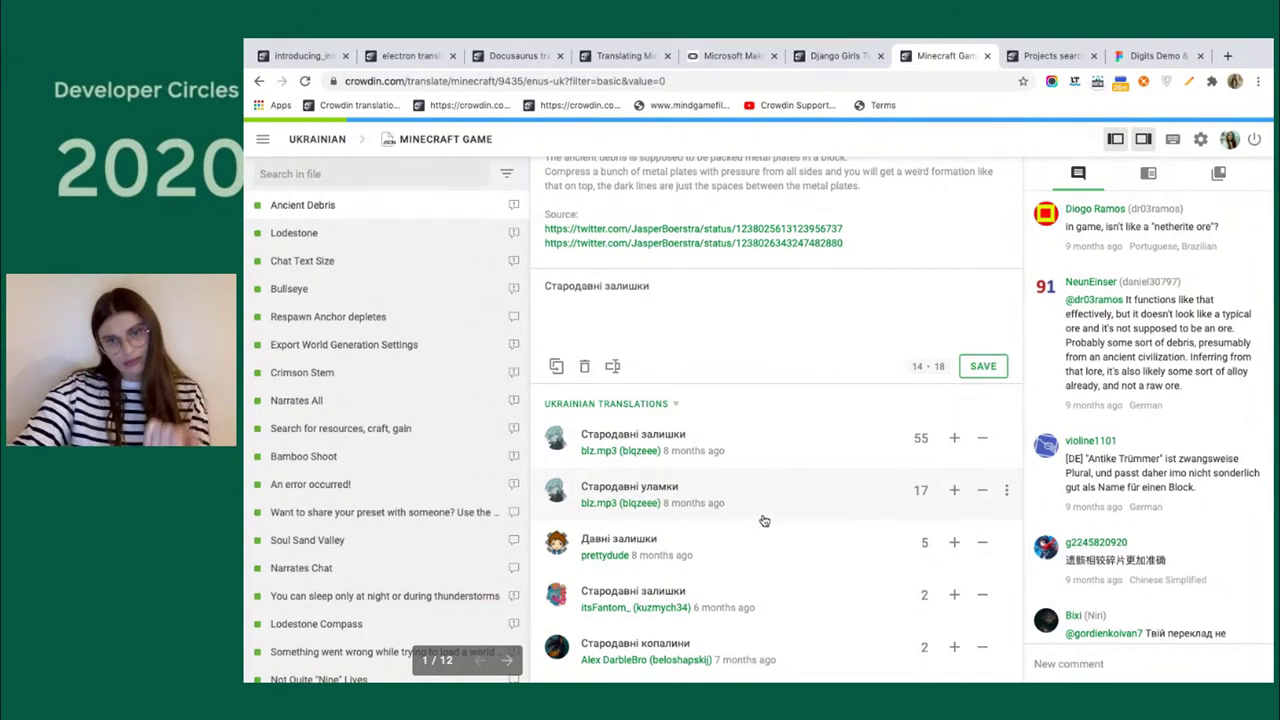
scroll(764, 521, "down", 3)
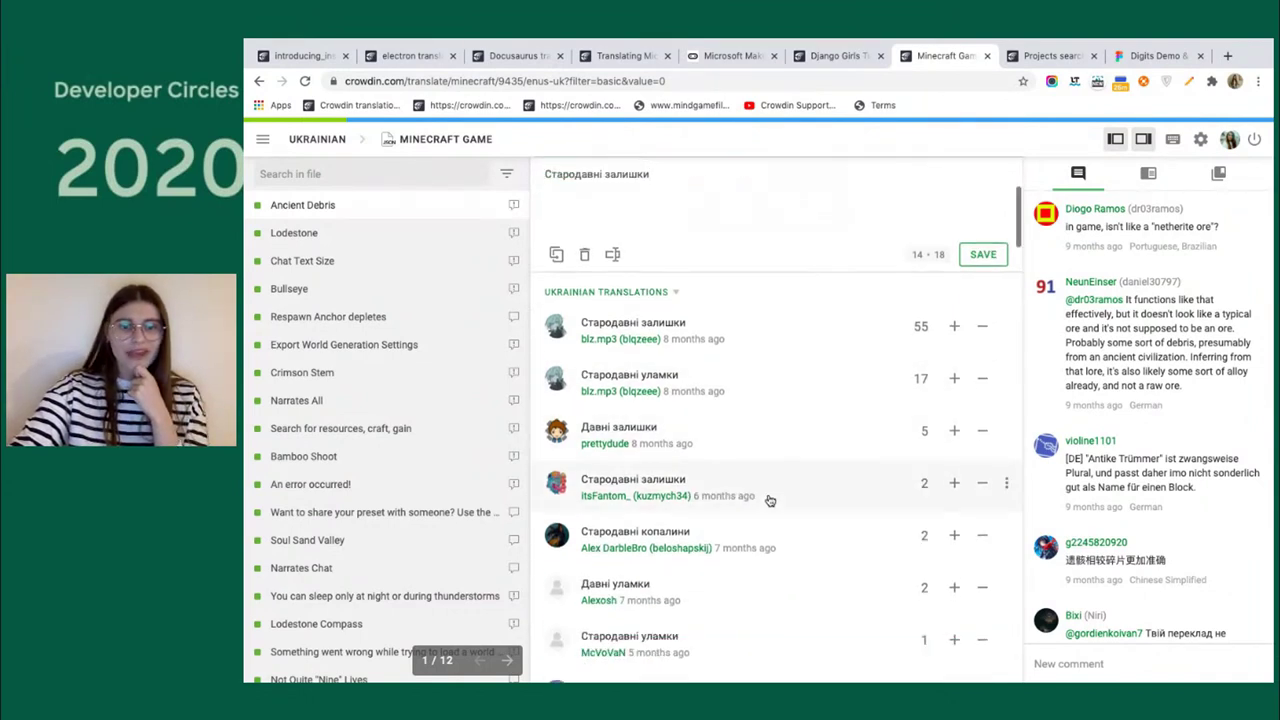
scroll(769, 500, "up", 2)
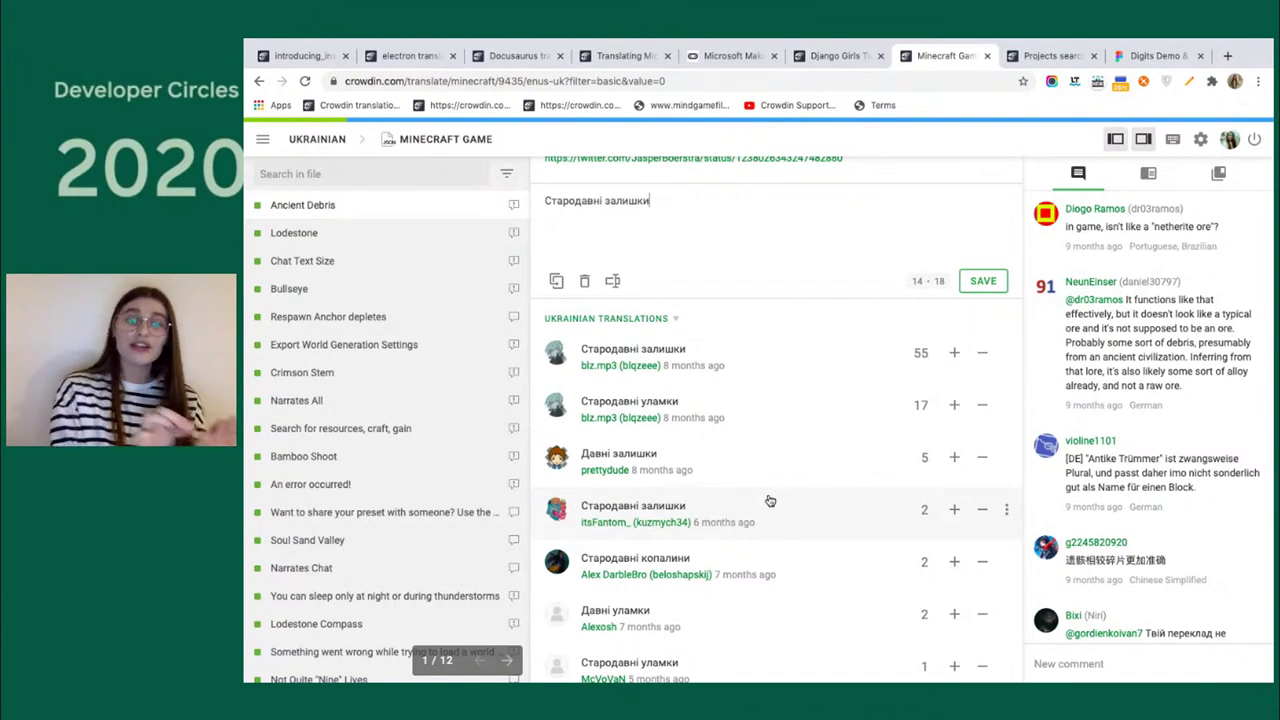
Vote for the first Ukrainian suggestion, "Стародавні залишки", and review the other suggestions for "Ancient Debris".
left_click(954, 354)
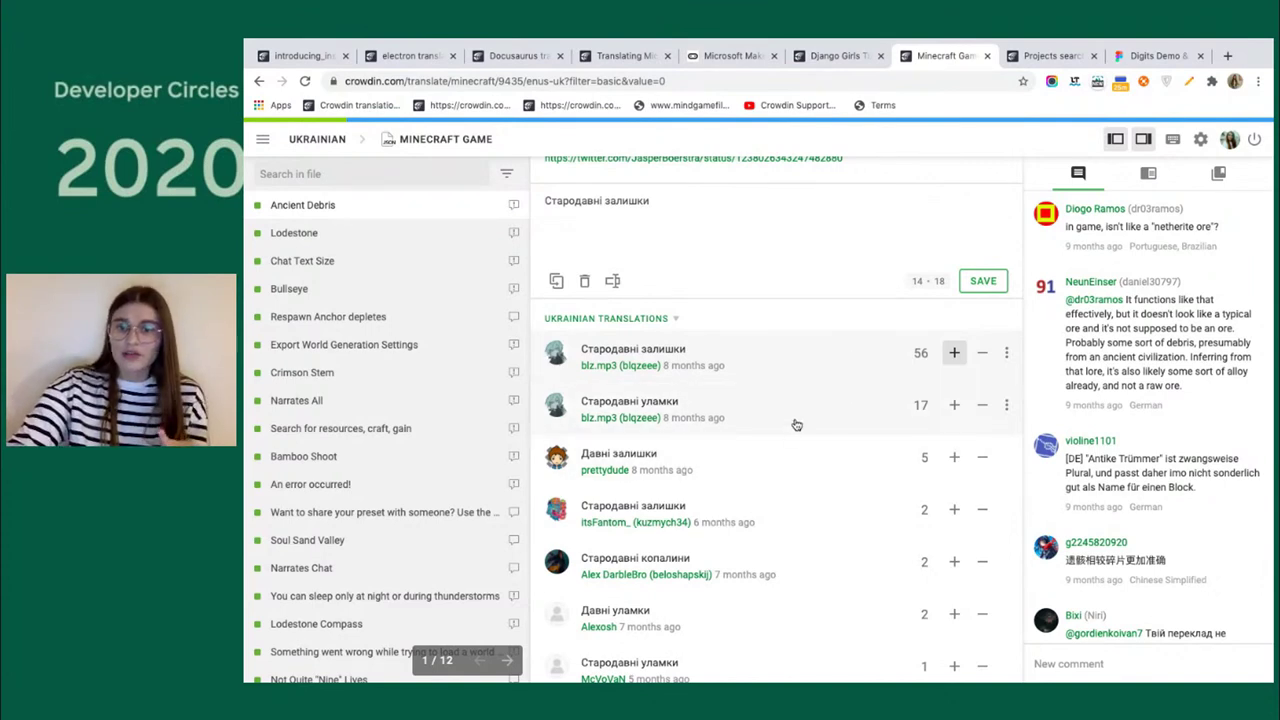
scroll(796, 424, "down", 3)
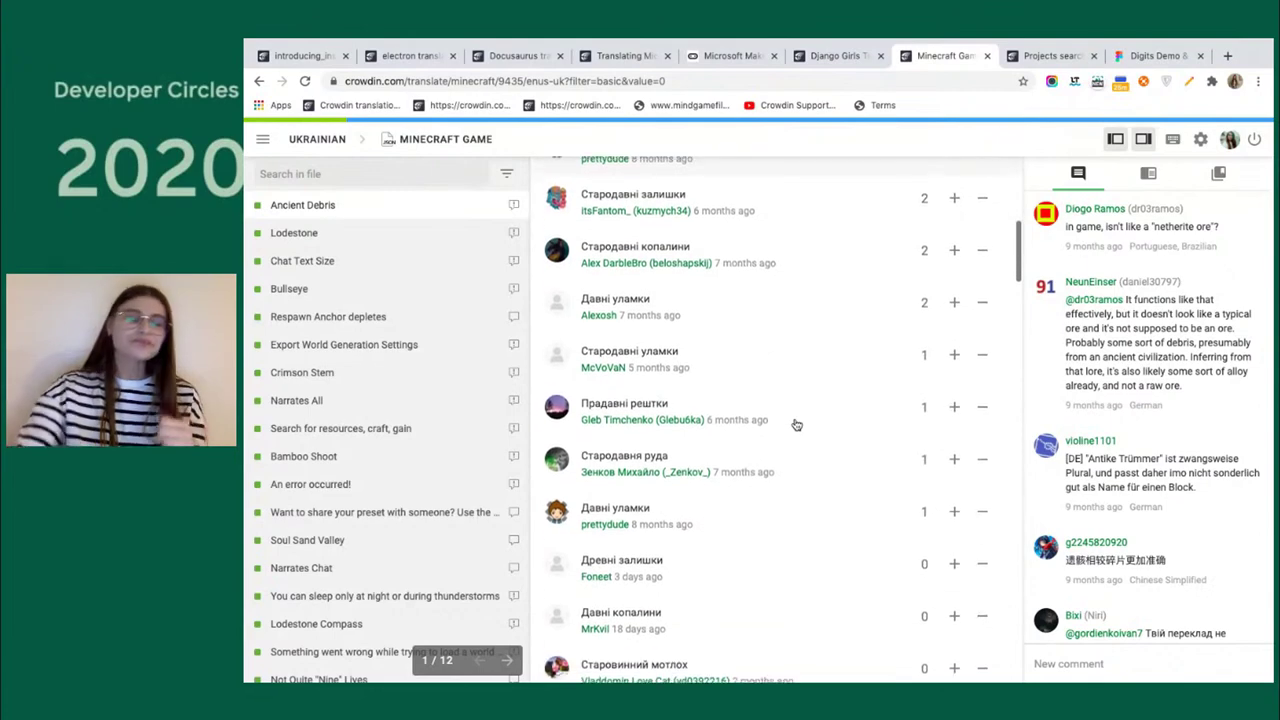
scroll(796, 422, "up", 8)
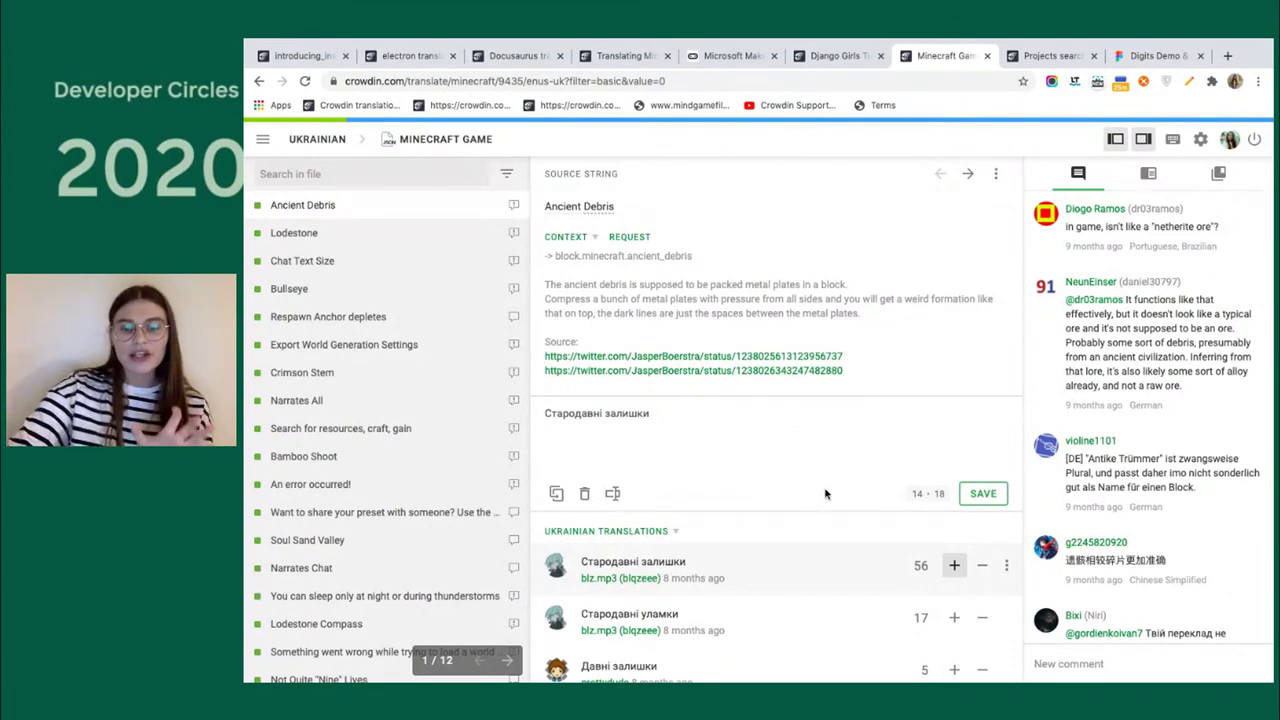
scroll(826, 495, "down", 3)
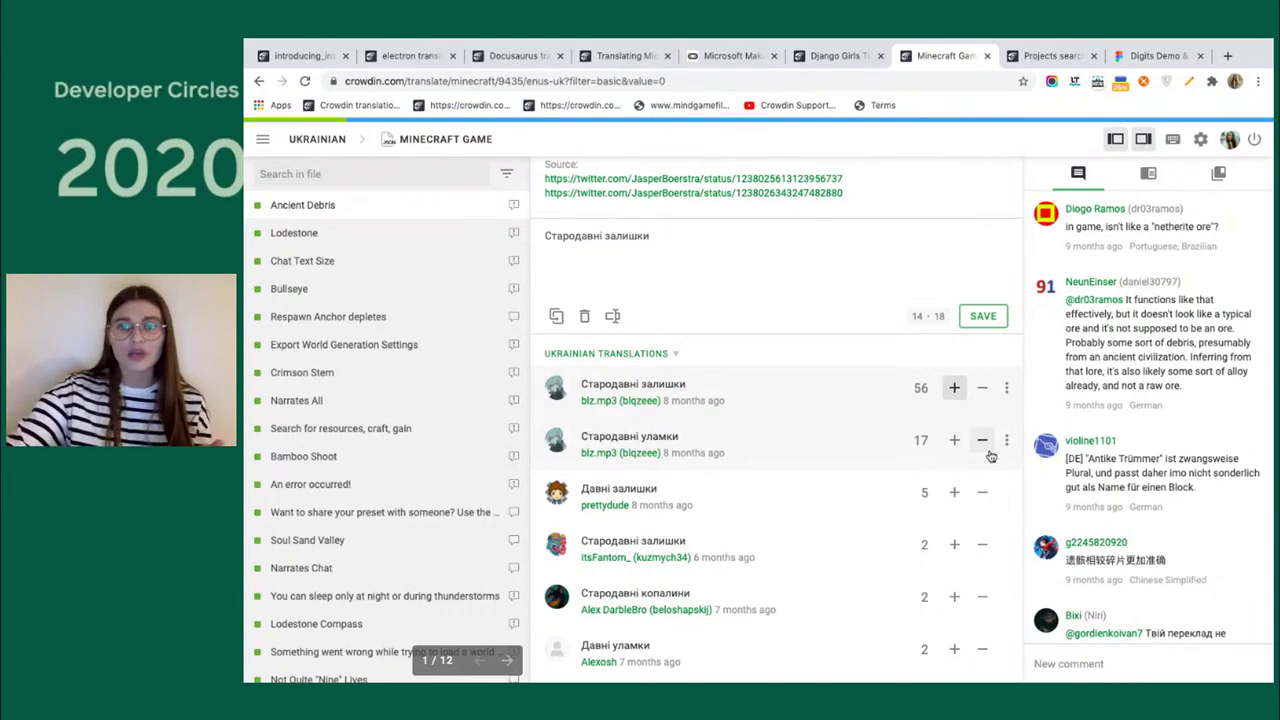
Search Crowdin's public projects for "code.org" and open the Code.org project.
left_click(1040, 60)
left_click(825, 245)
type("code.")
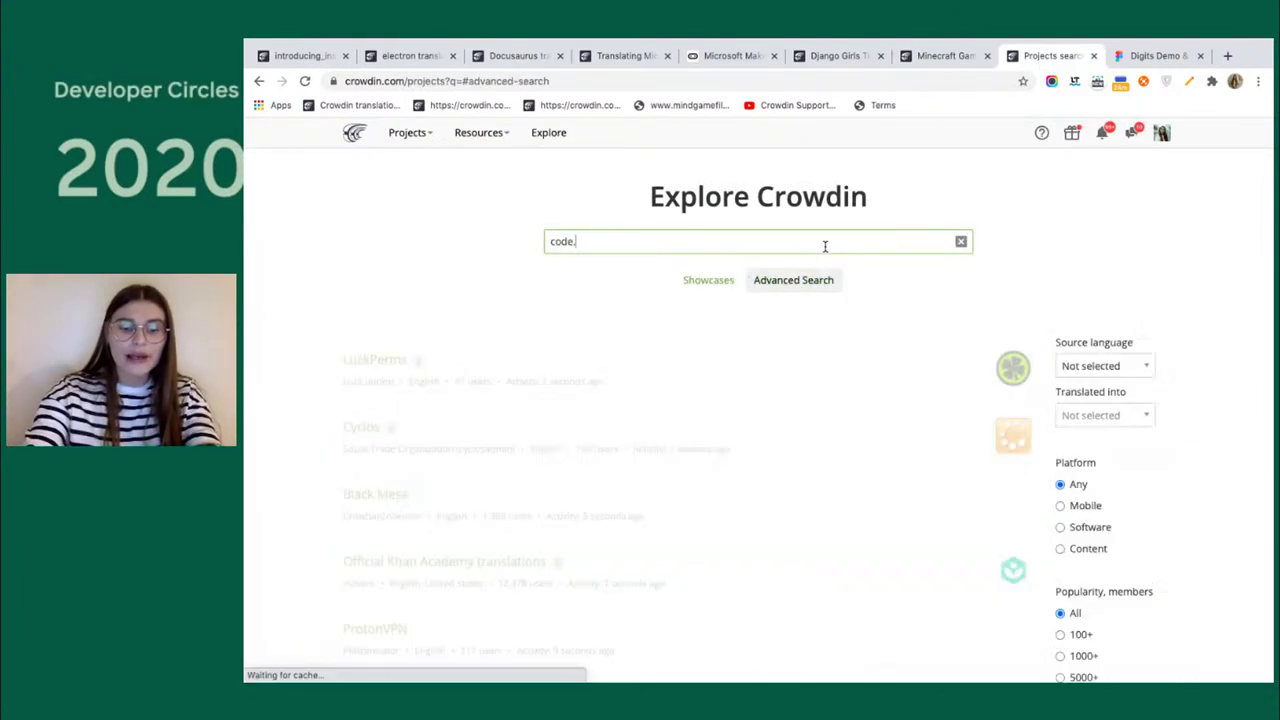
type("org")
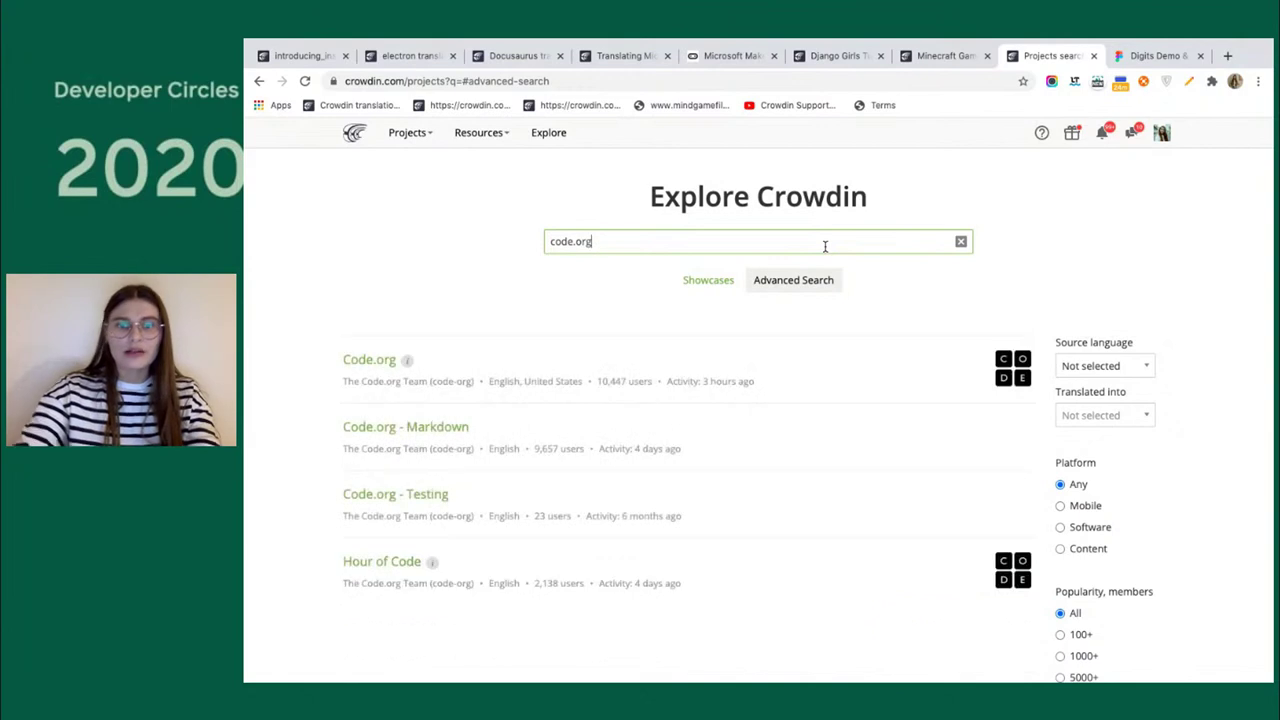
left_click(376, 364)
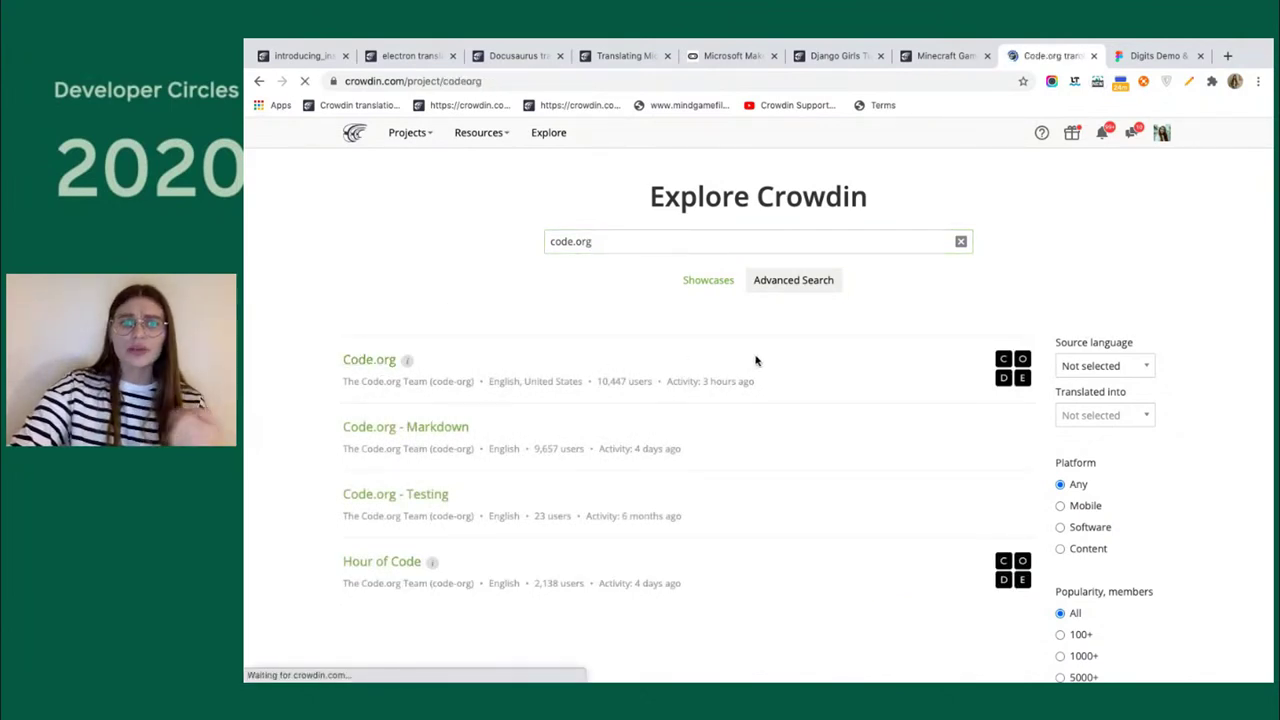
Open Code.org's Ukrainian translation and submit a request to join its translation team.
left_click(618, 393)
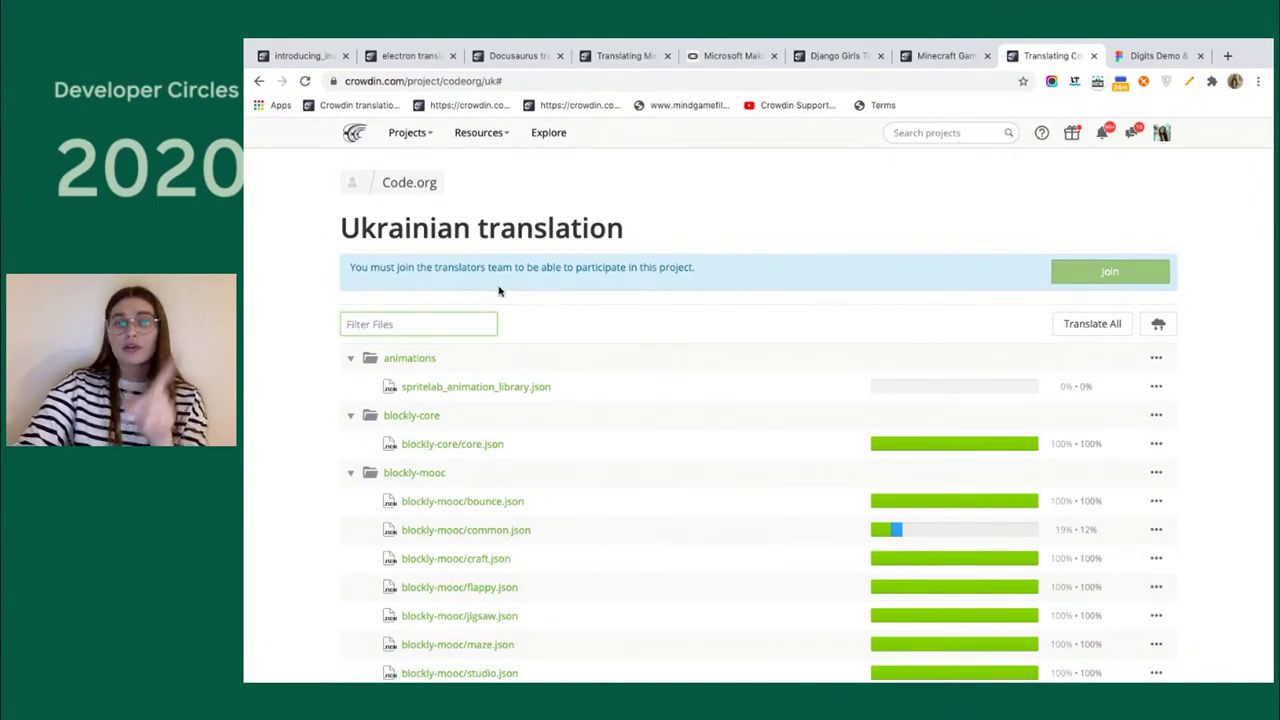
left_click(1098, 271)
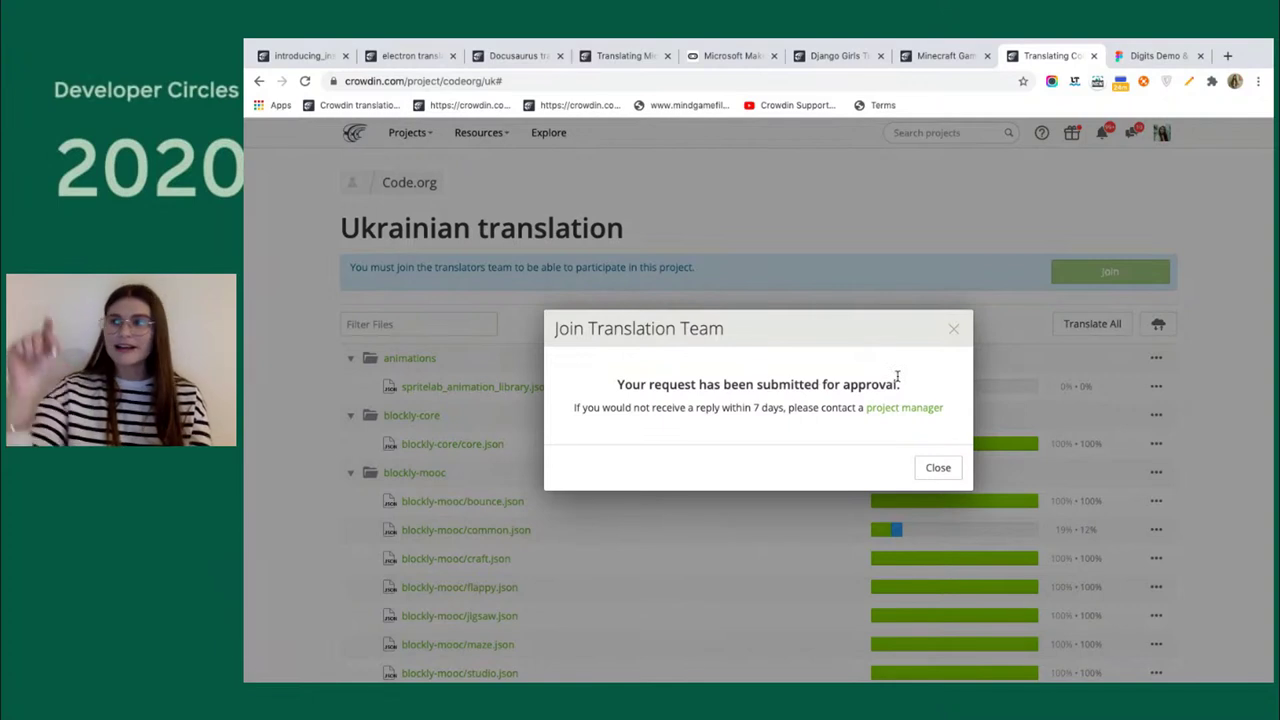
left_click(951, 329)
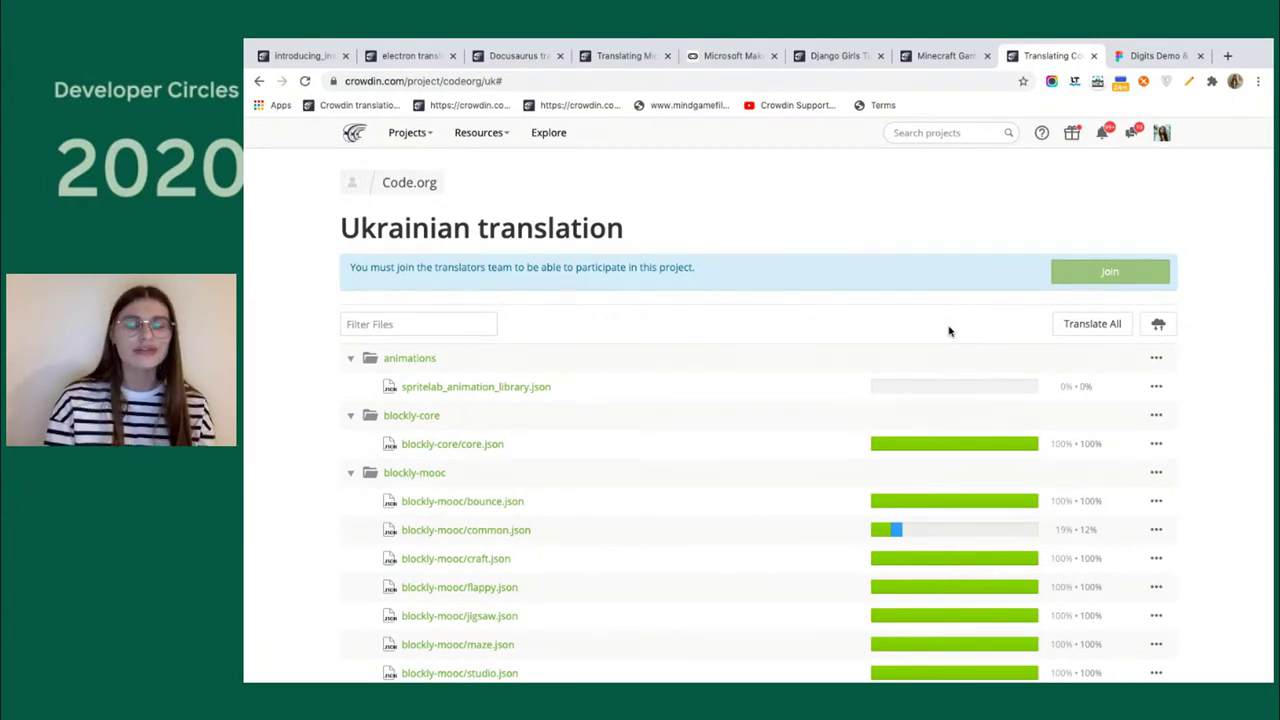
Return to the Minecraft Game strings and check the first "Ancient Debris" suggestion's extra options, its comments and the new-comment form.
left_click(930, 58)
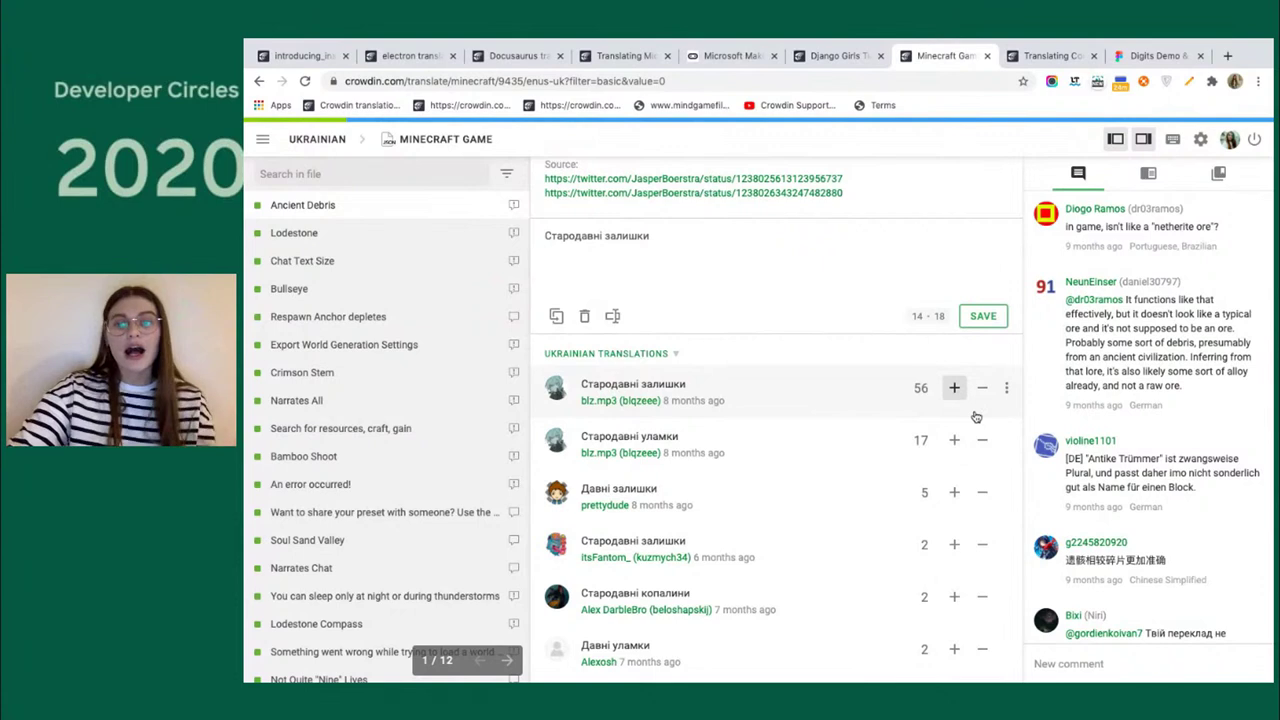
left_click(1006, 388)
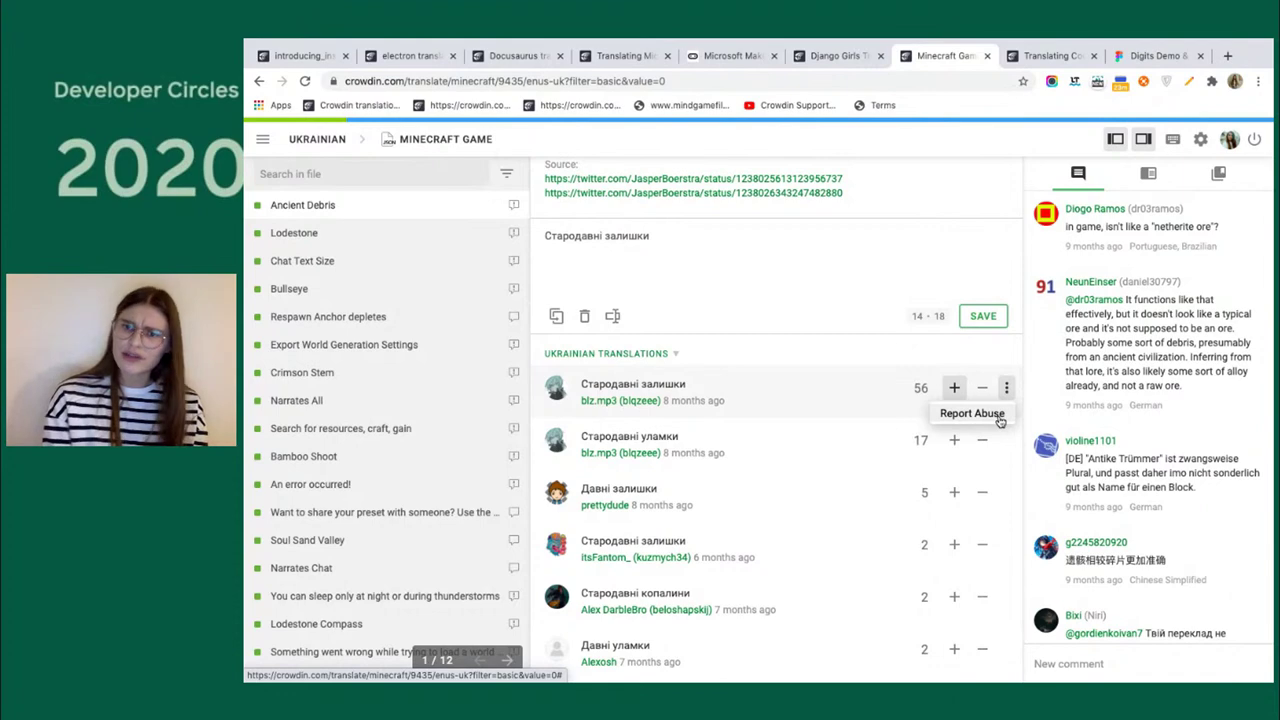
scroll(1225, 423, "down", 4)
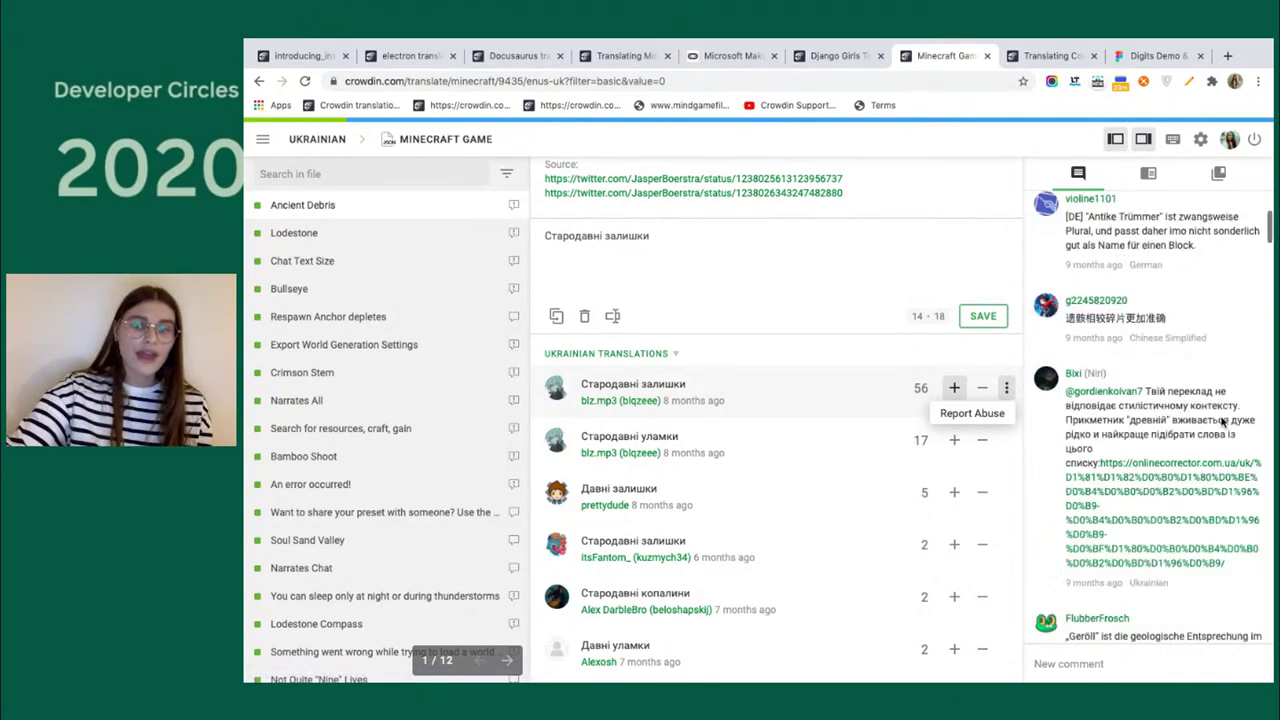
scroll(1178, 563, "down", 4)
left_click(1122, 658)
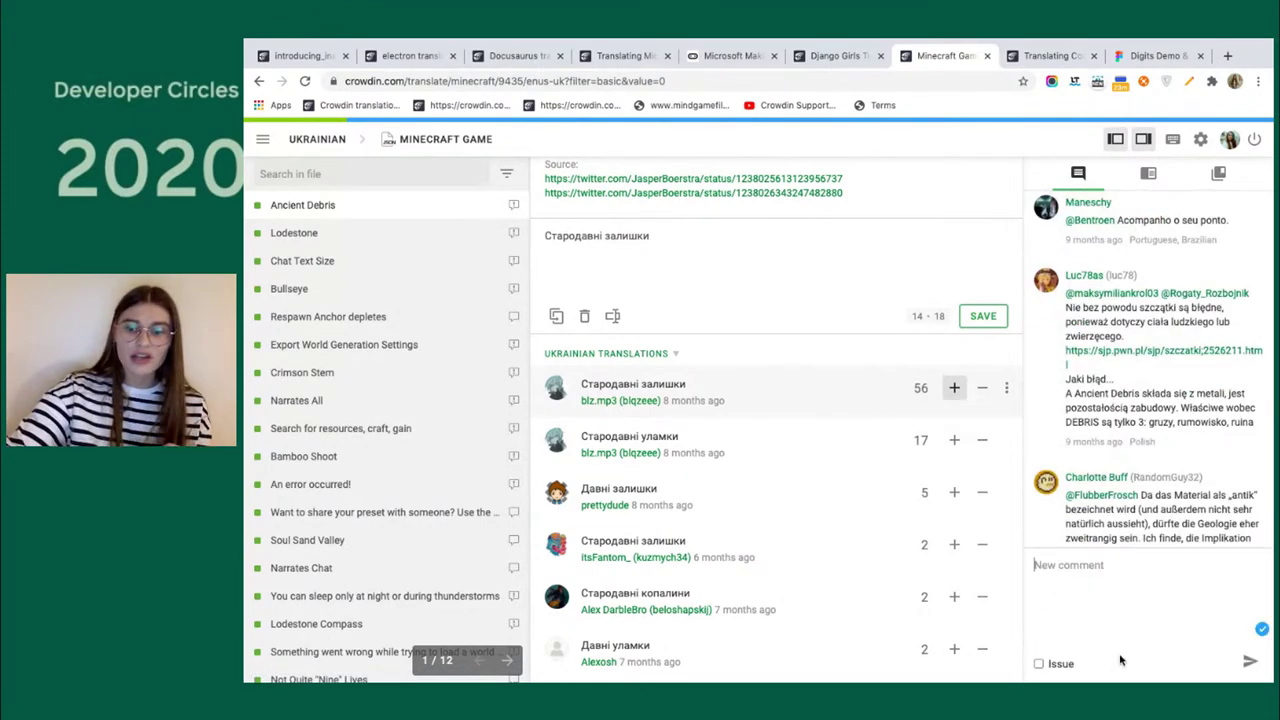
scroll(1138, 445, "down", 2)
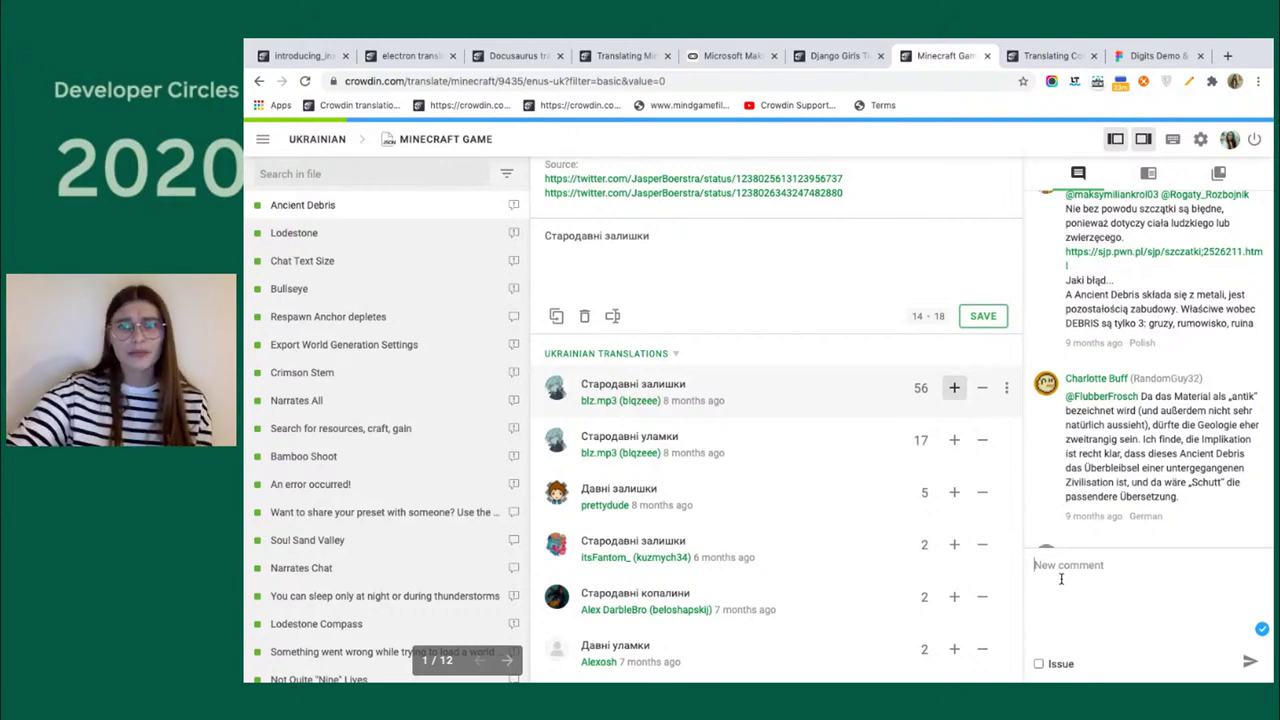
Quit the editor to Minecraft's Ukrainian file list and display the "Crowdsource localization" slide of the presentation.
left_click(262, 139)
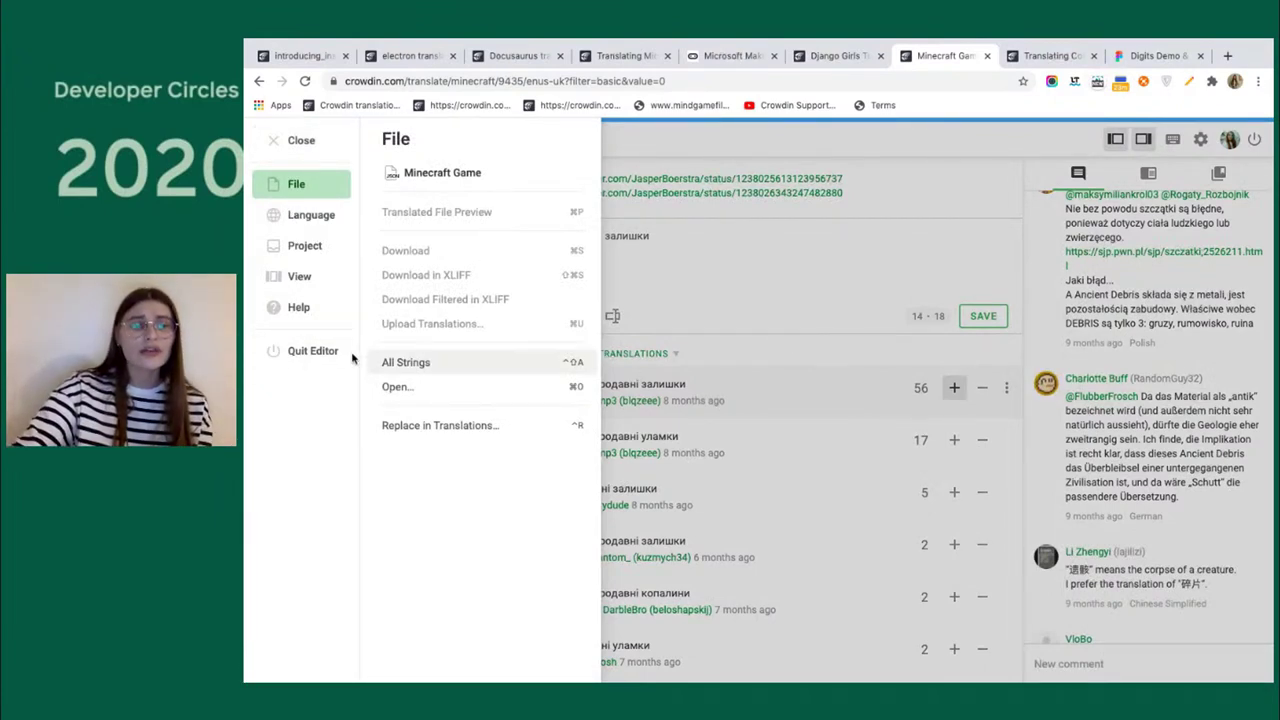
left_click(308, 350)
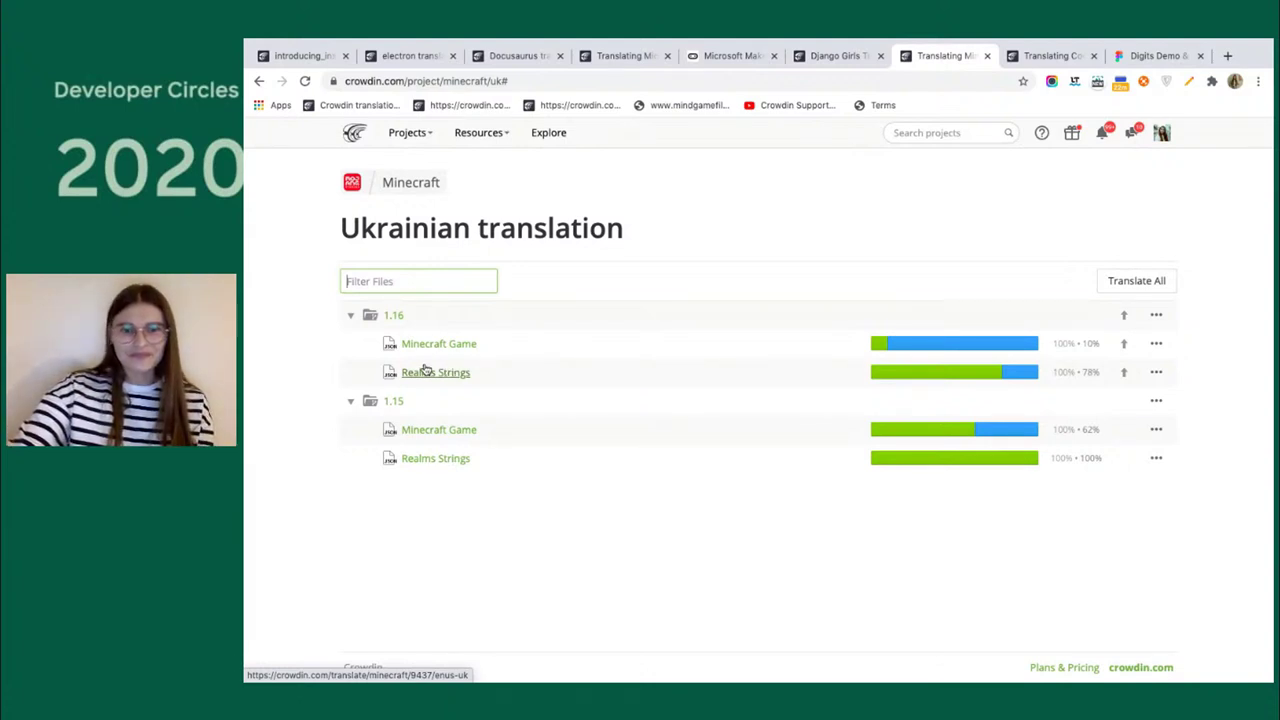
key("ctrl+Right")
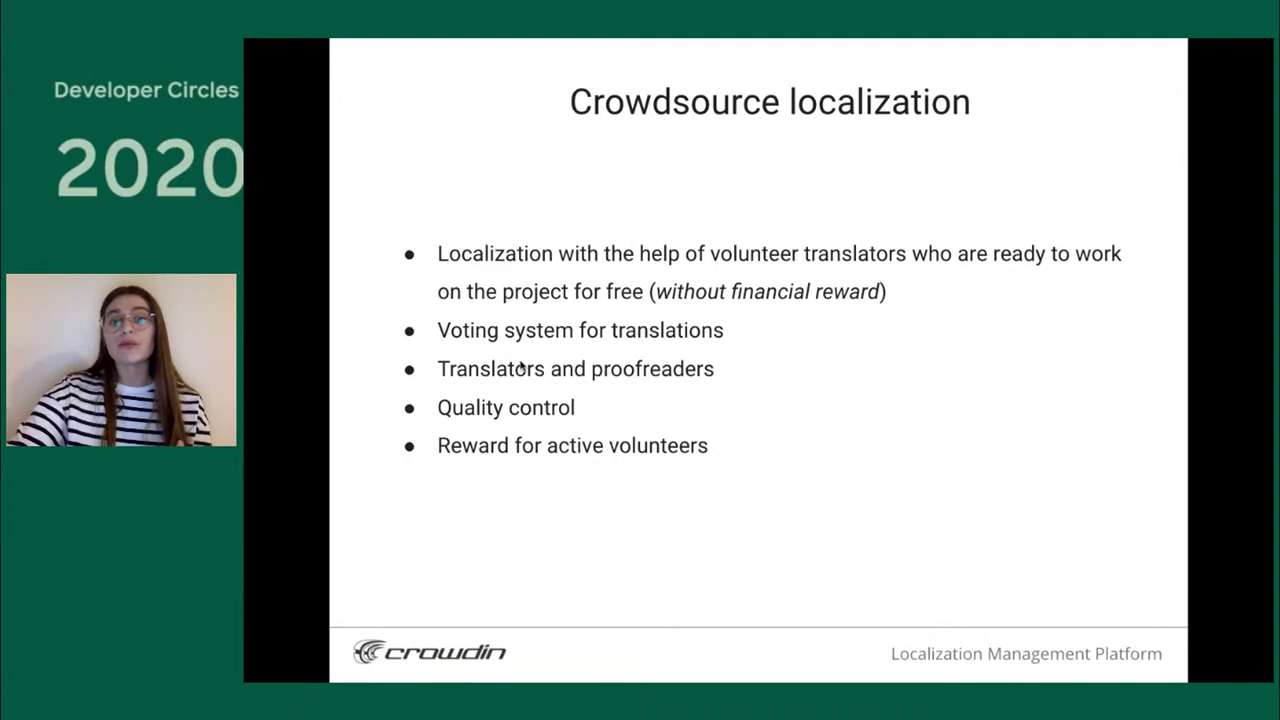
key("Right")
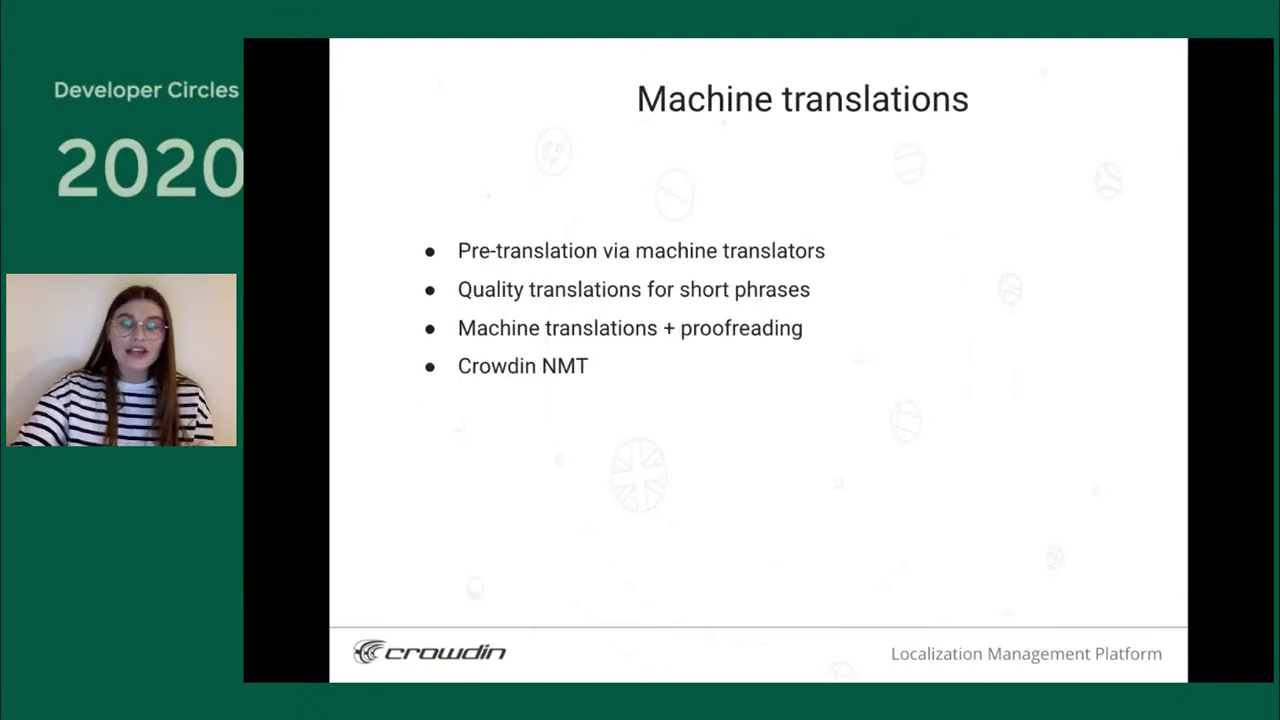
key("Left")
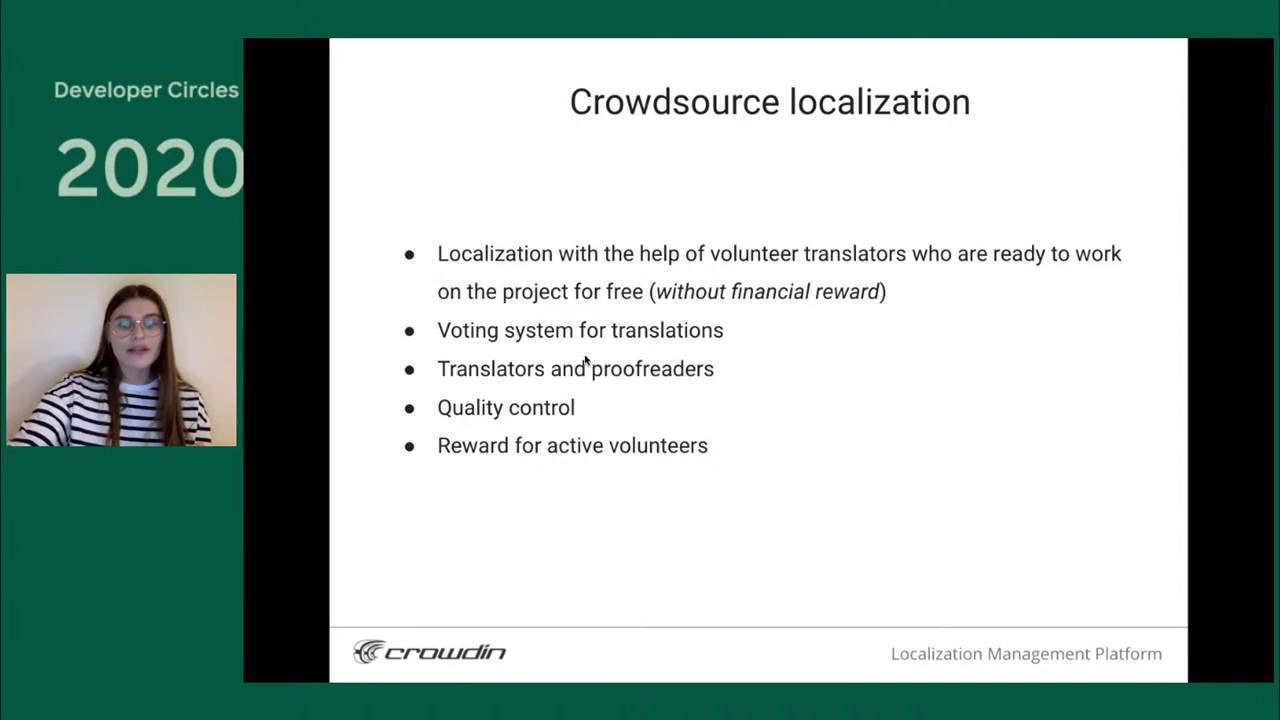
Switch back to Crowdin in the browser and look over the Minecraft, Docusaurus and electron project pages and their languages.
key("ctrl+Left")
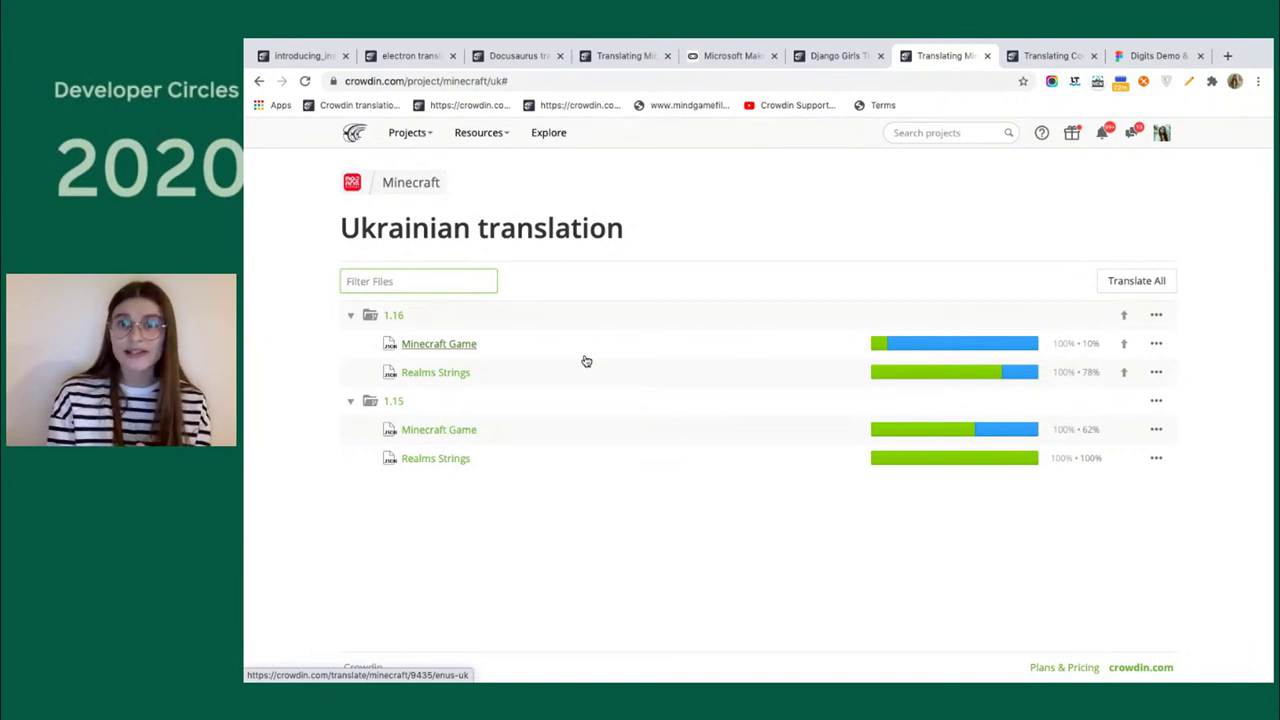
left_click(410, 182)
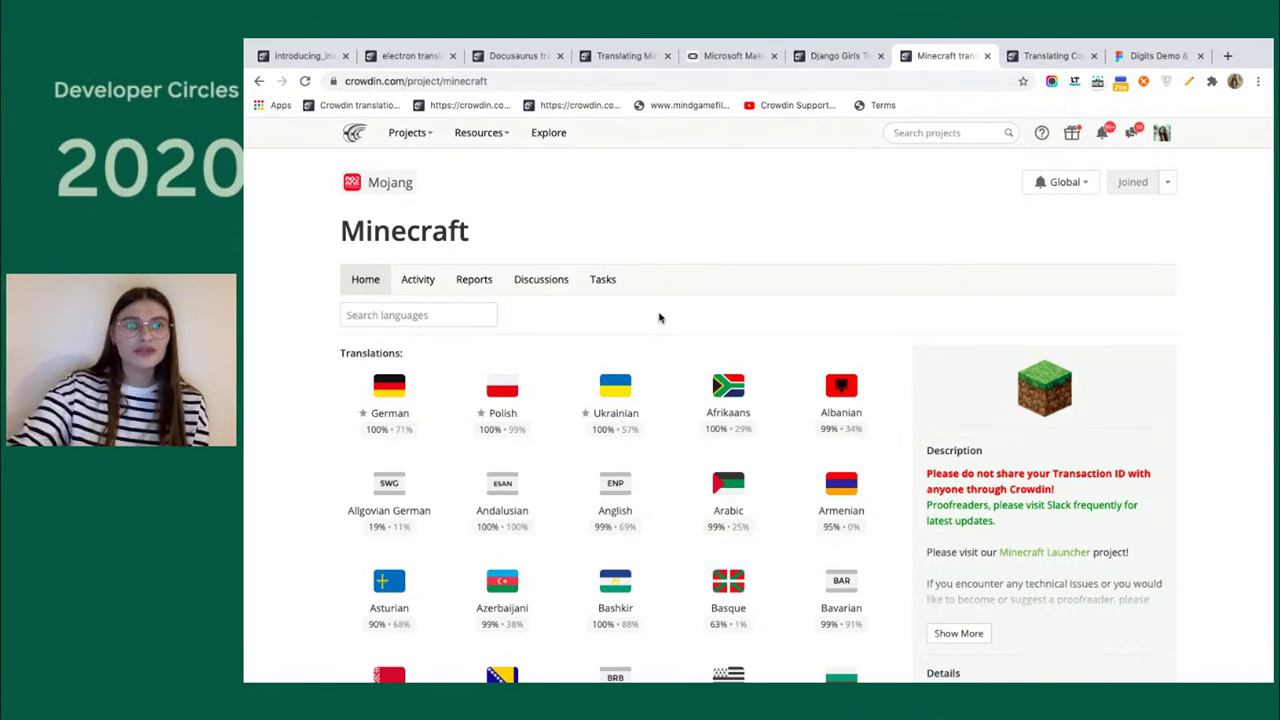
left_click(517, 57)
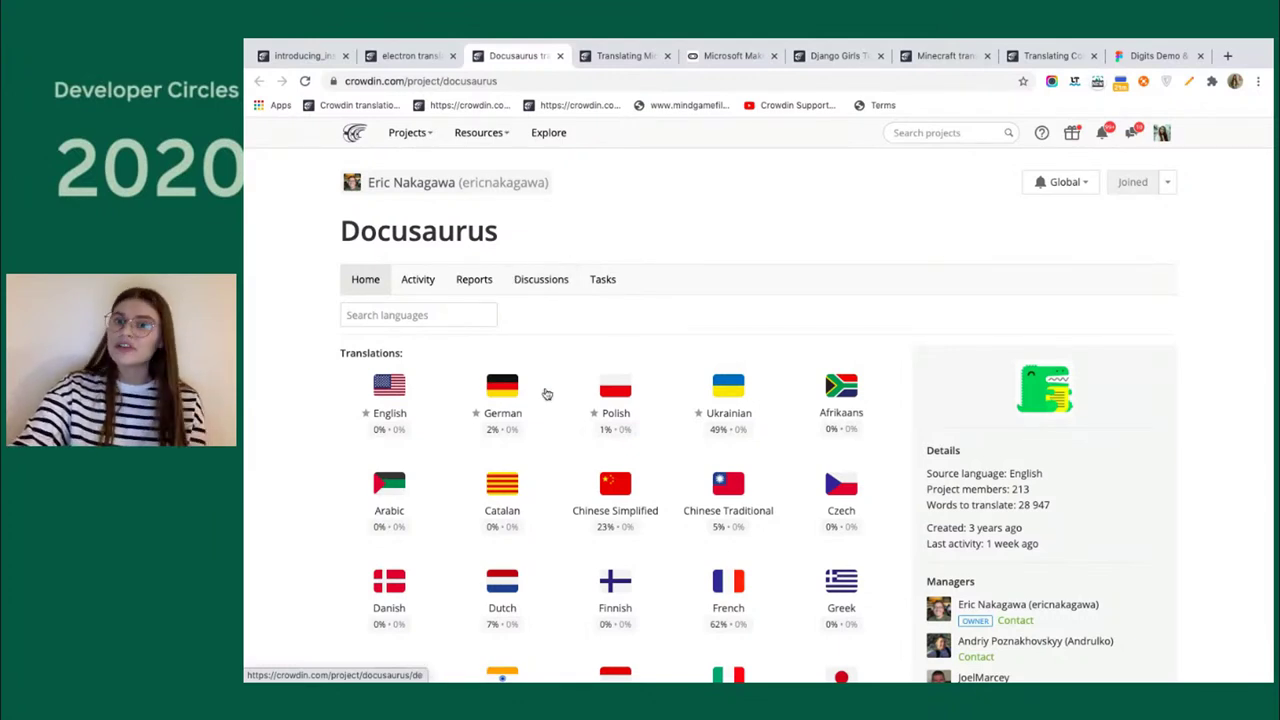
left_click(409, 60)
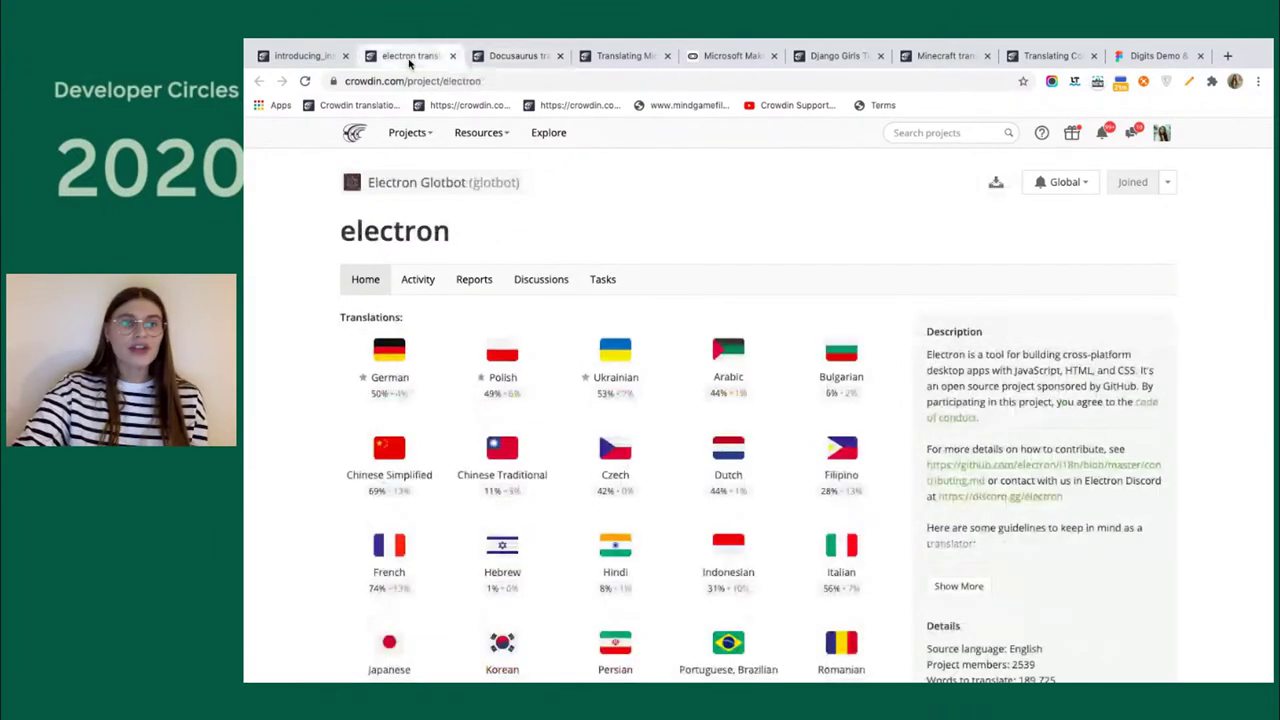
scroll(592, 335, "down", 5)
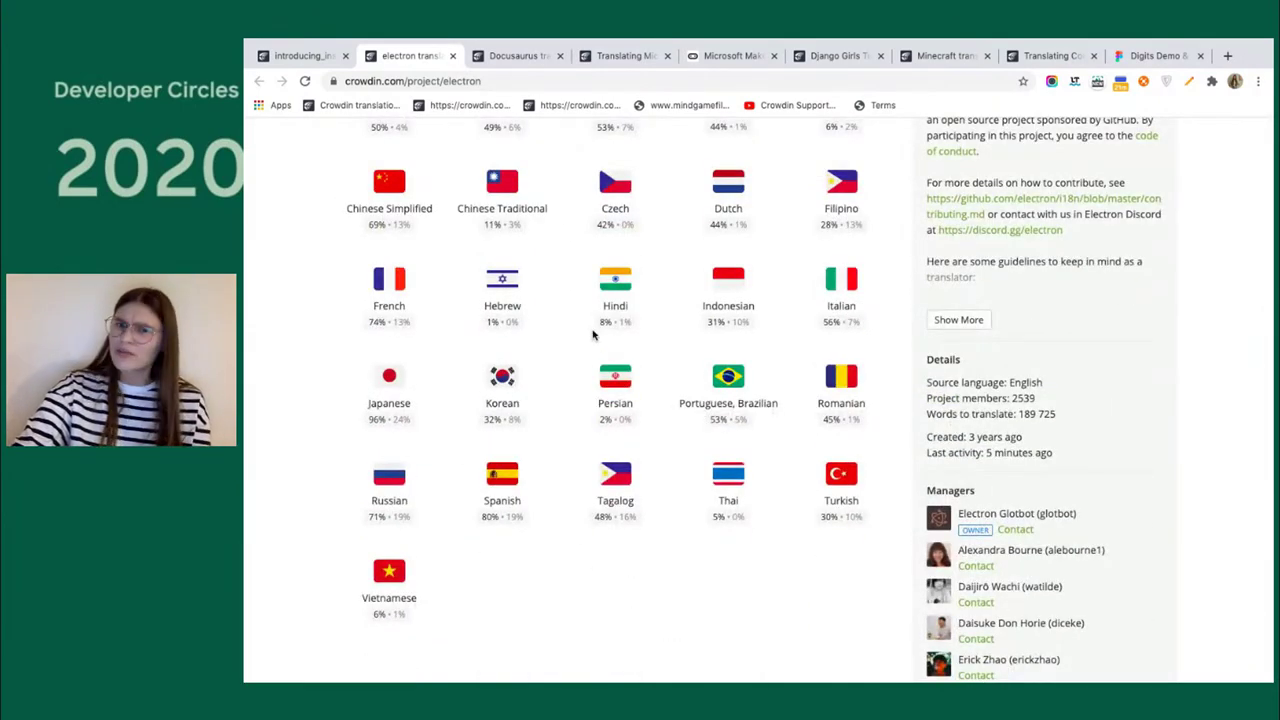
scroll(592, 335, "up", 5)
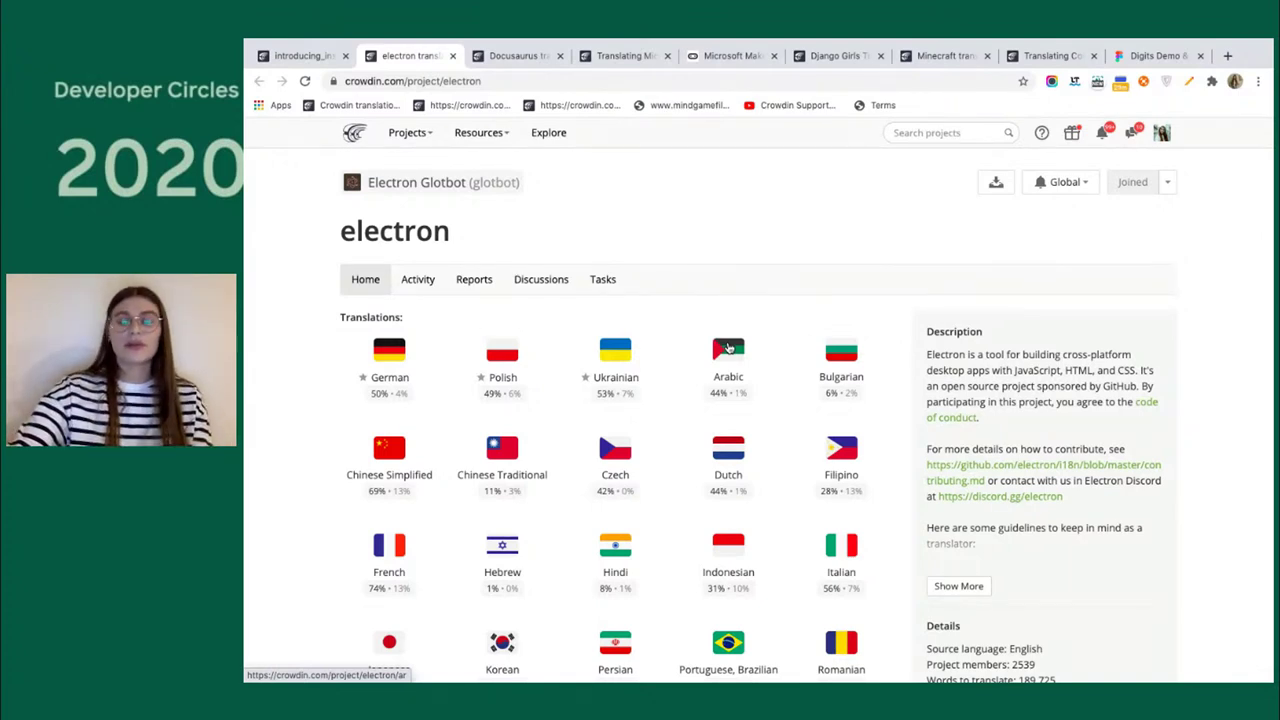
Switch to the presentation and advance to the "RTL Languages Localization" slide.
key("alt+Tab")
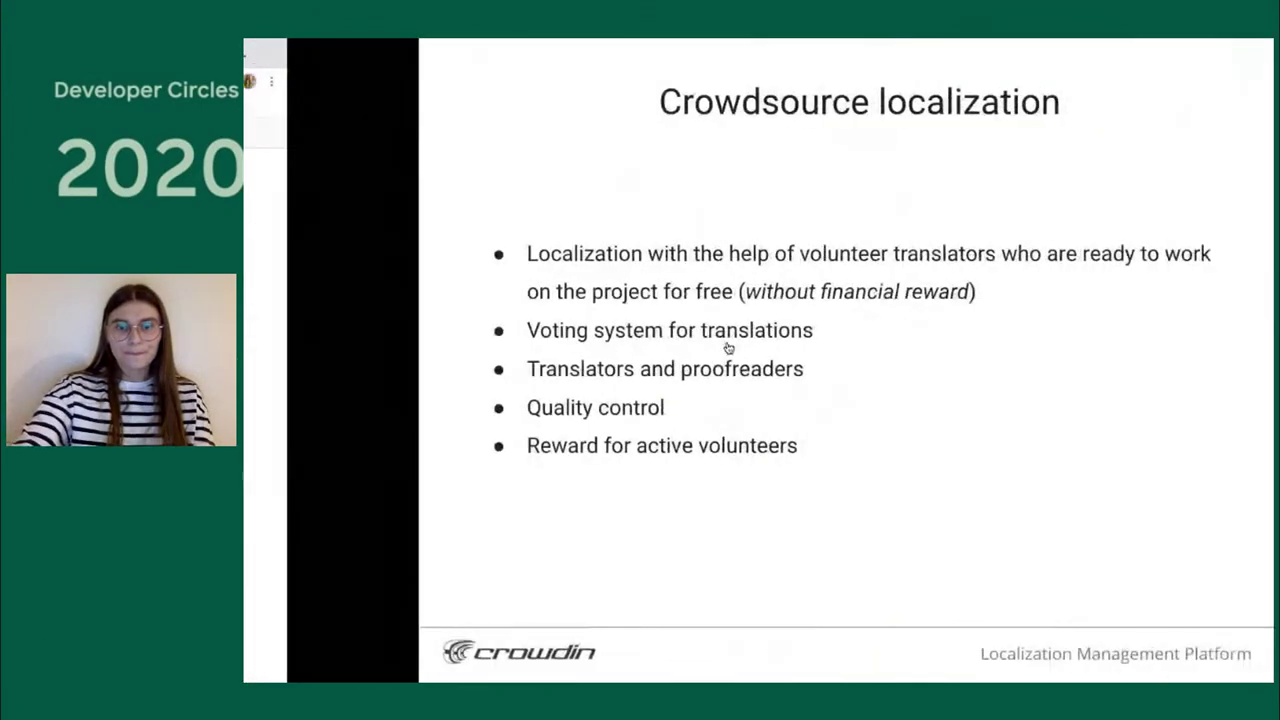
key("Right")
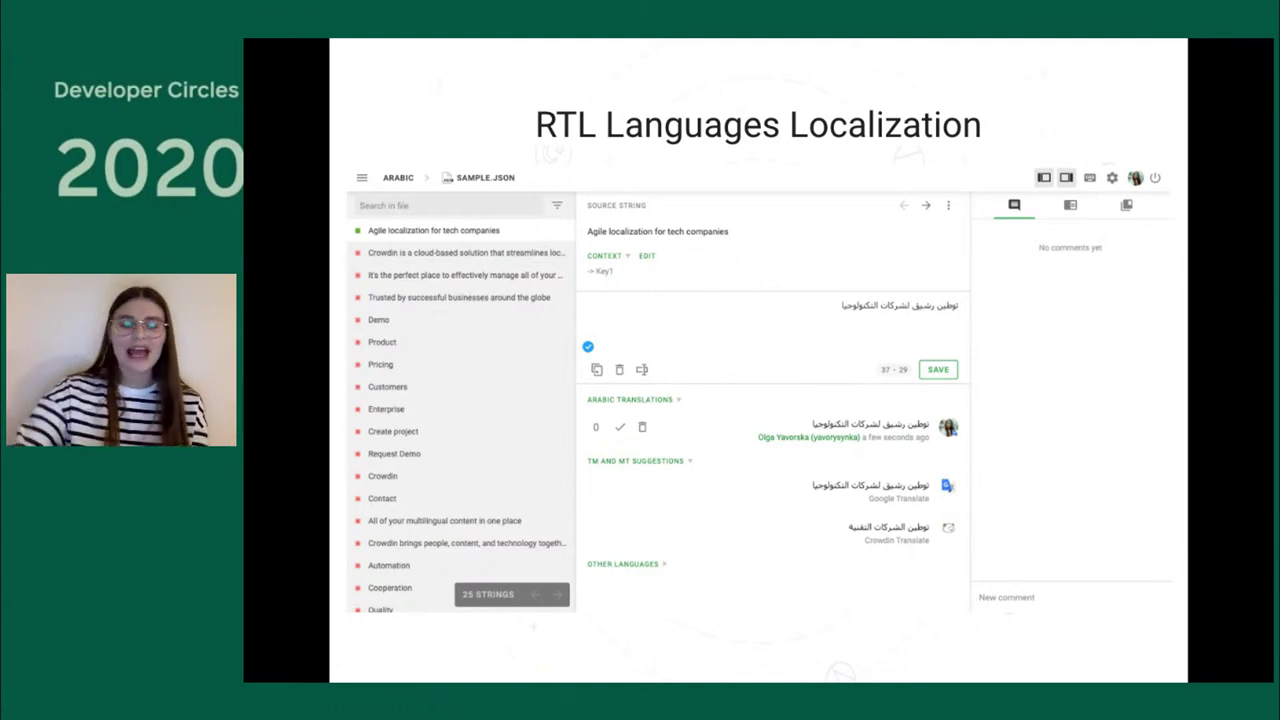
Return to the browser, leave the Japanese file for the FC DEMO project, and open sample.json from the src folder for Arabic translation.
key("ctrl+Left")
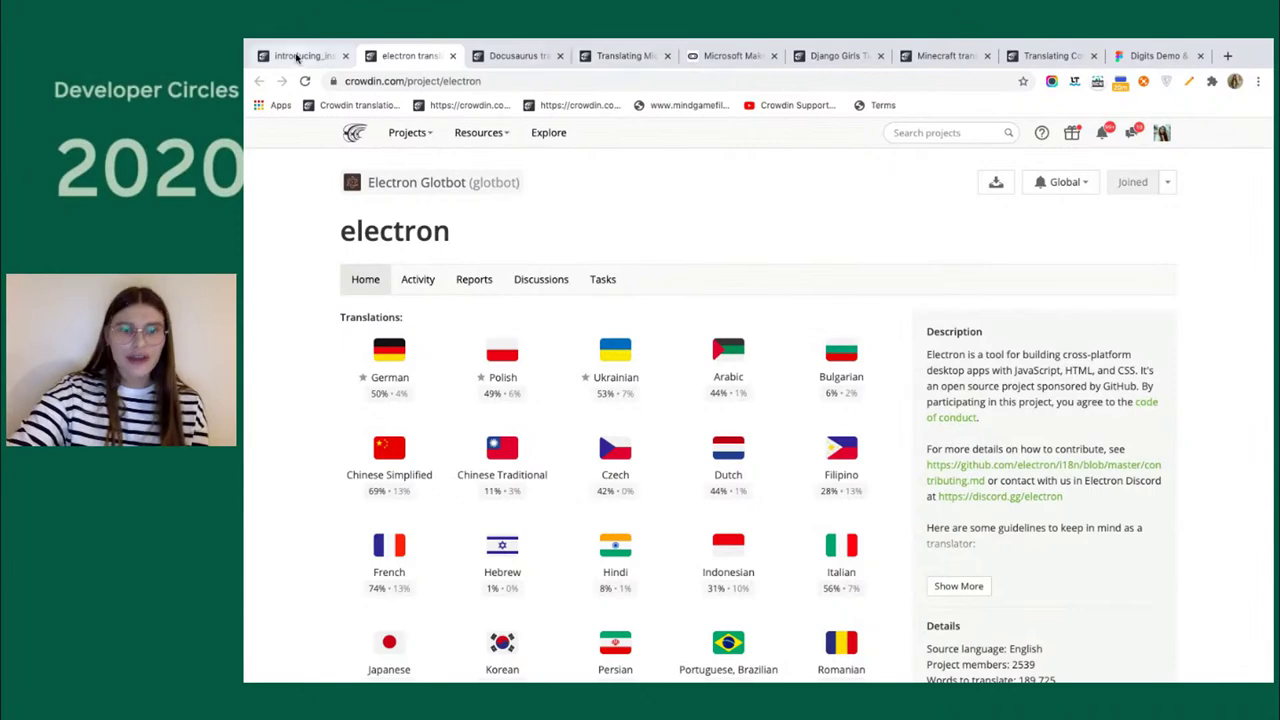
left_click(300, 56)
left_click(262, 139)
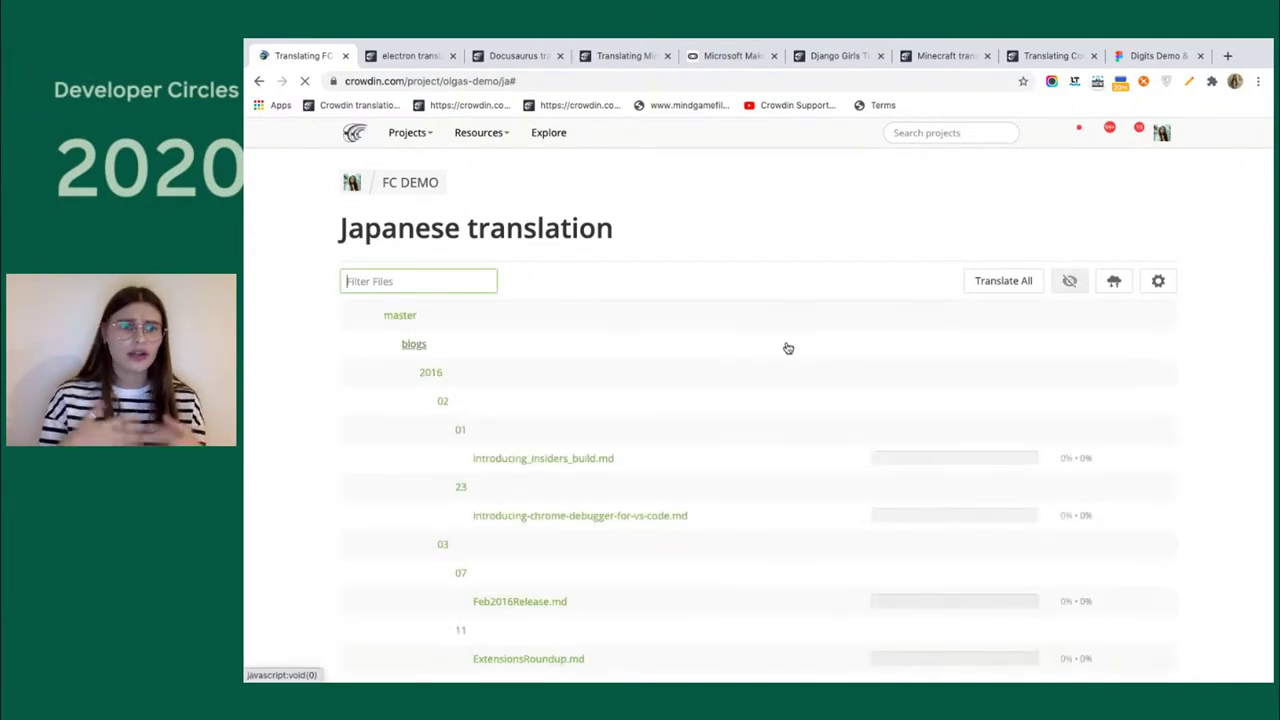
left_click(430, 183)
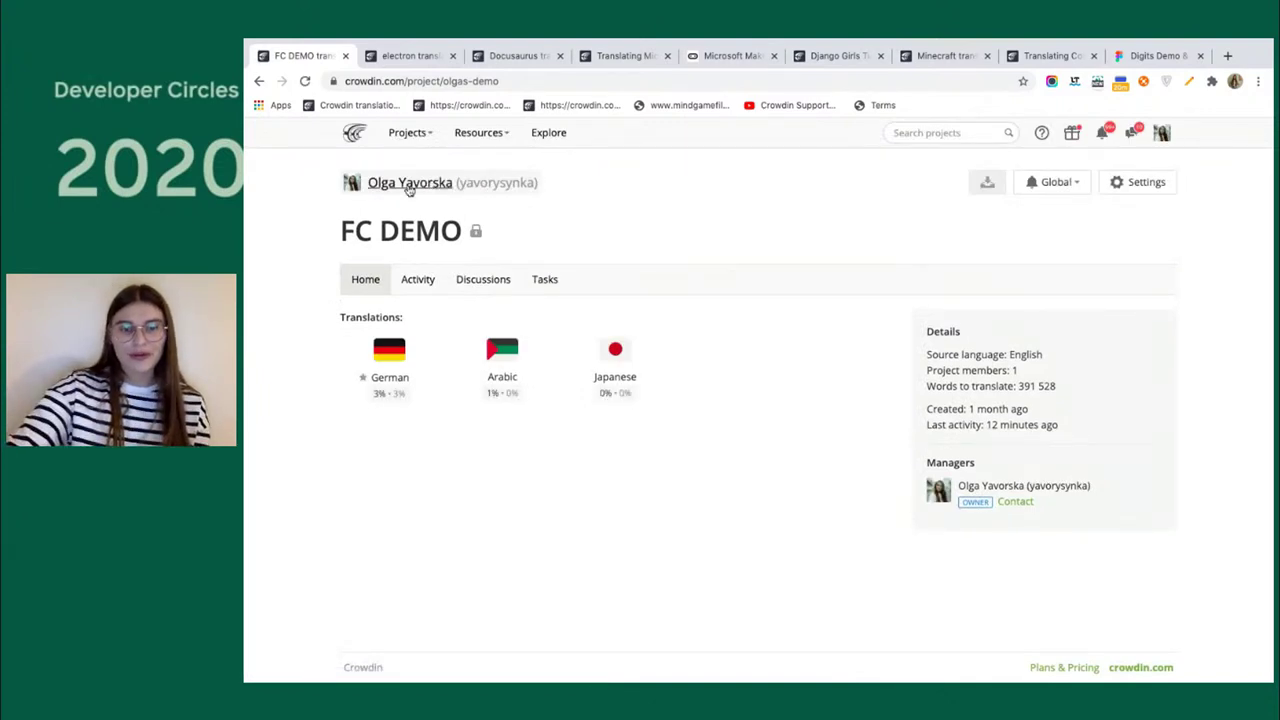
left_click(505, 355)
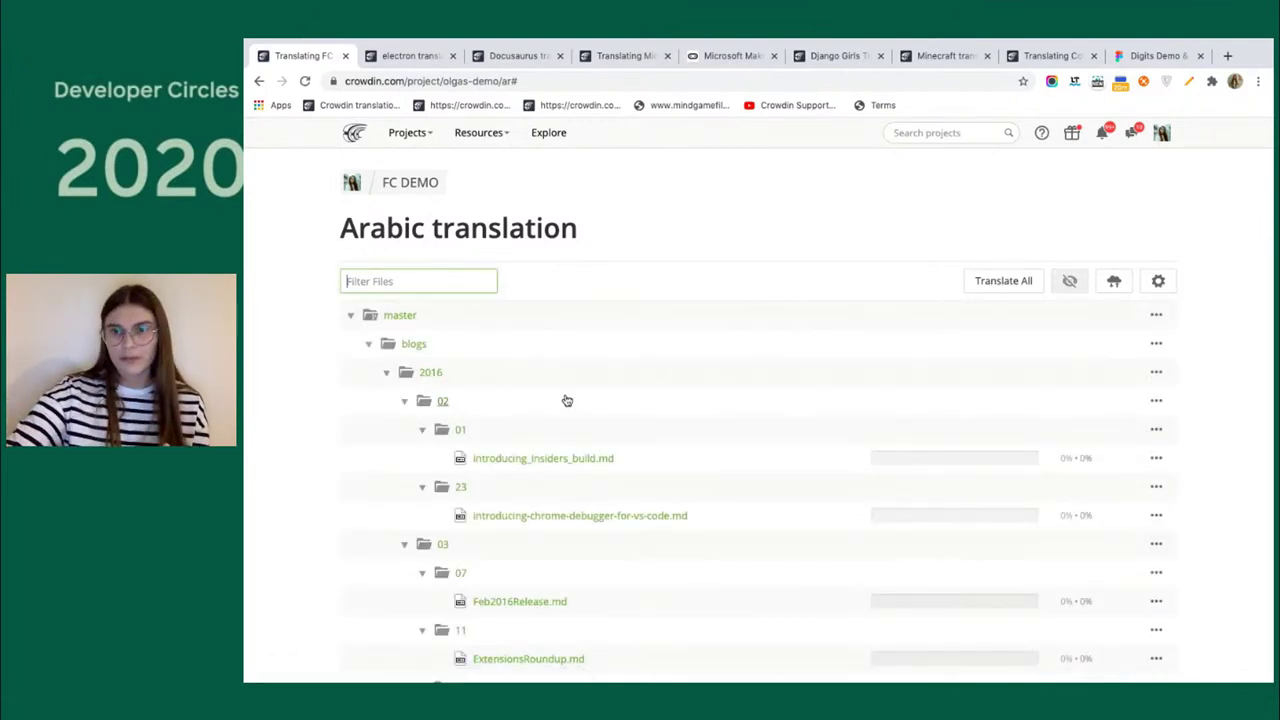
left_click(351, 316)
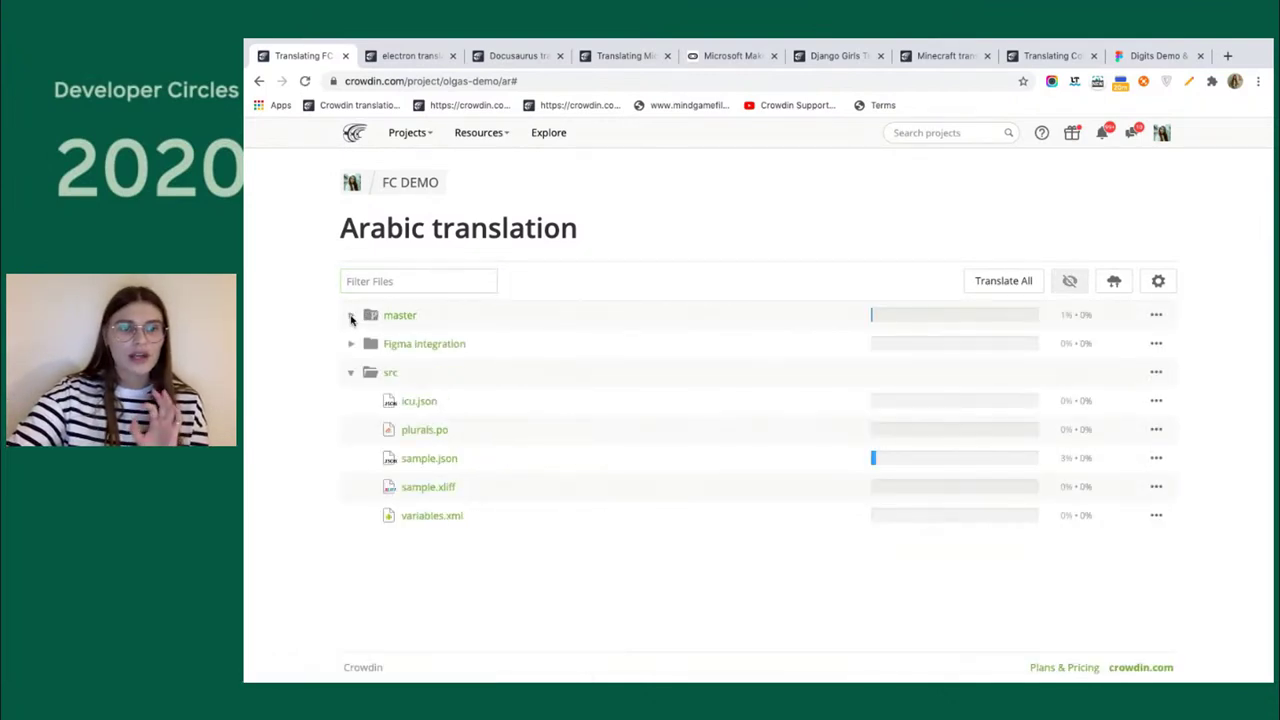
left_click(437, 460)
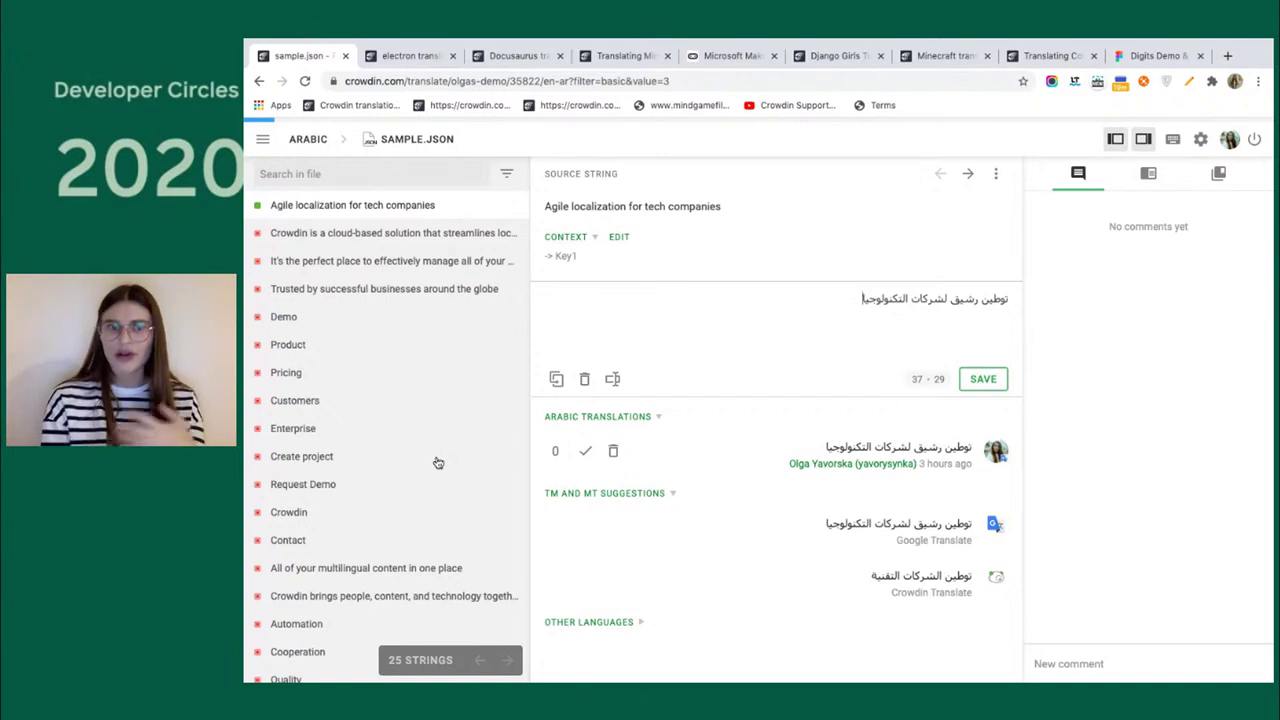
Translate the "Product" string into Arabic with the pre-translation_check translation memory suggestion "المنتج" and save it.
left_click(329, 352)
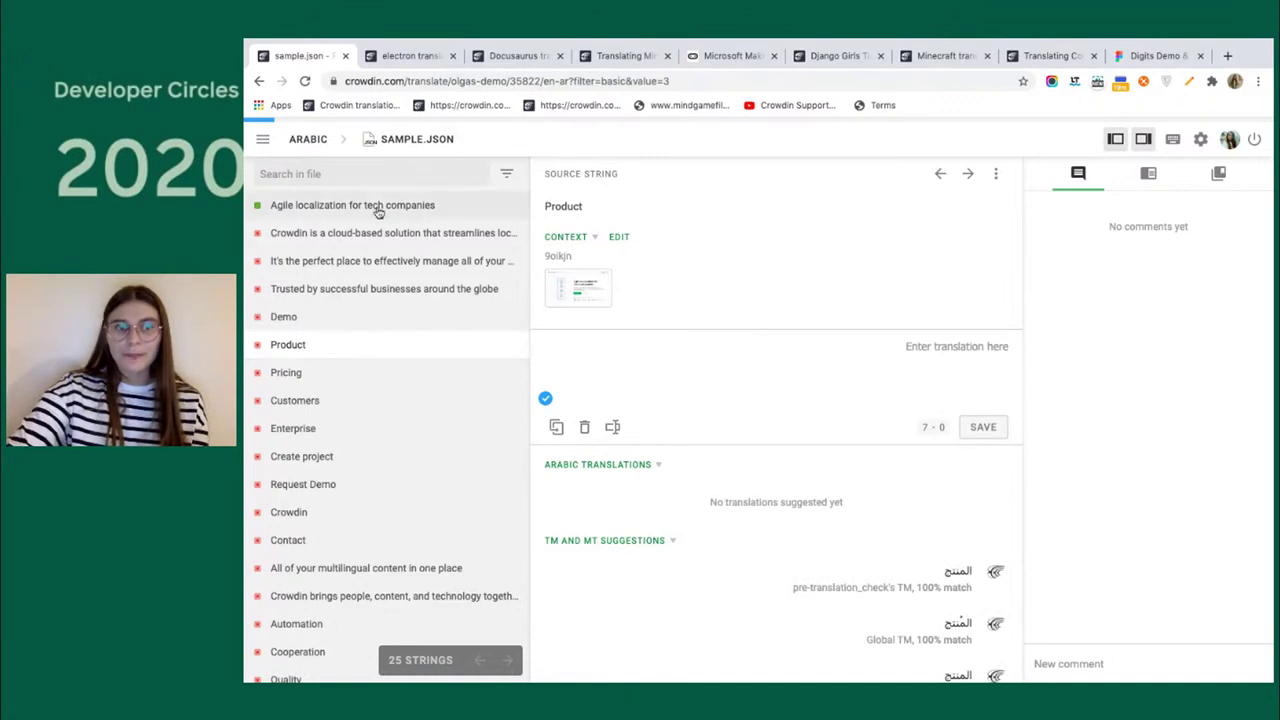
left_click(958, 588)
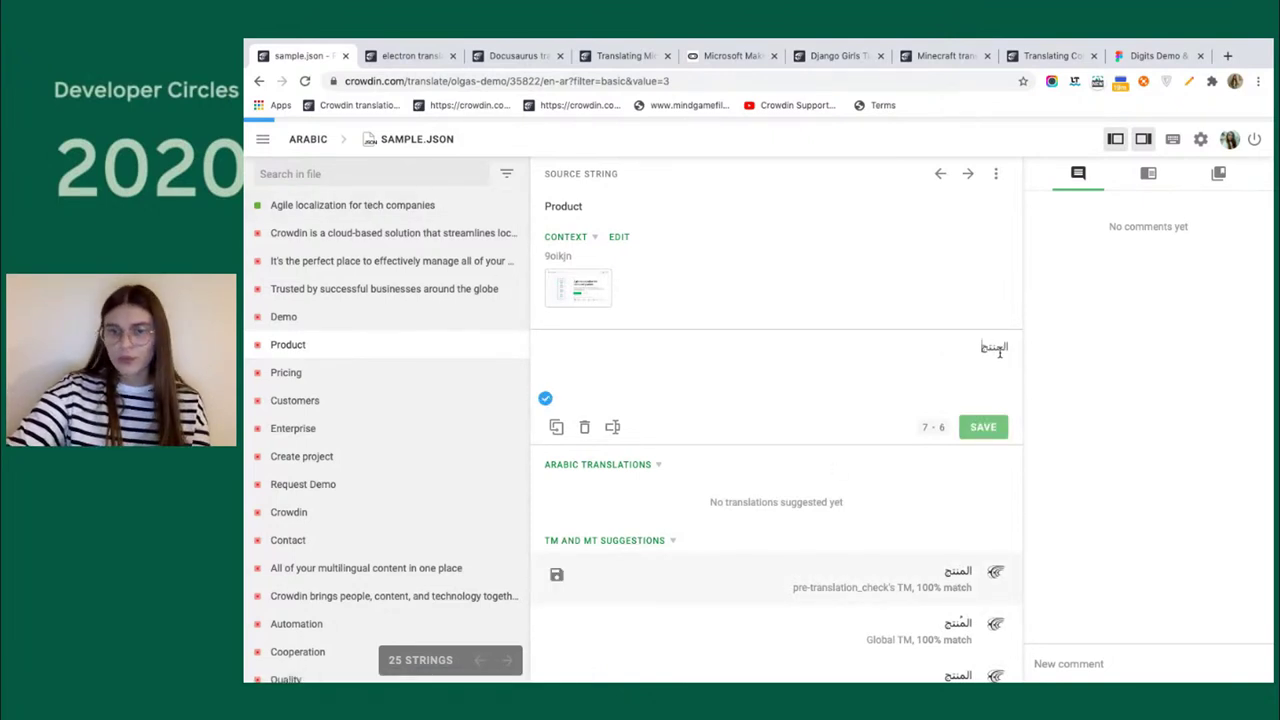
left_click(991, 436)
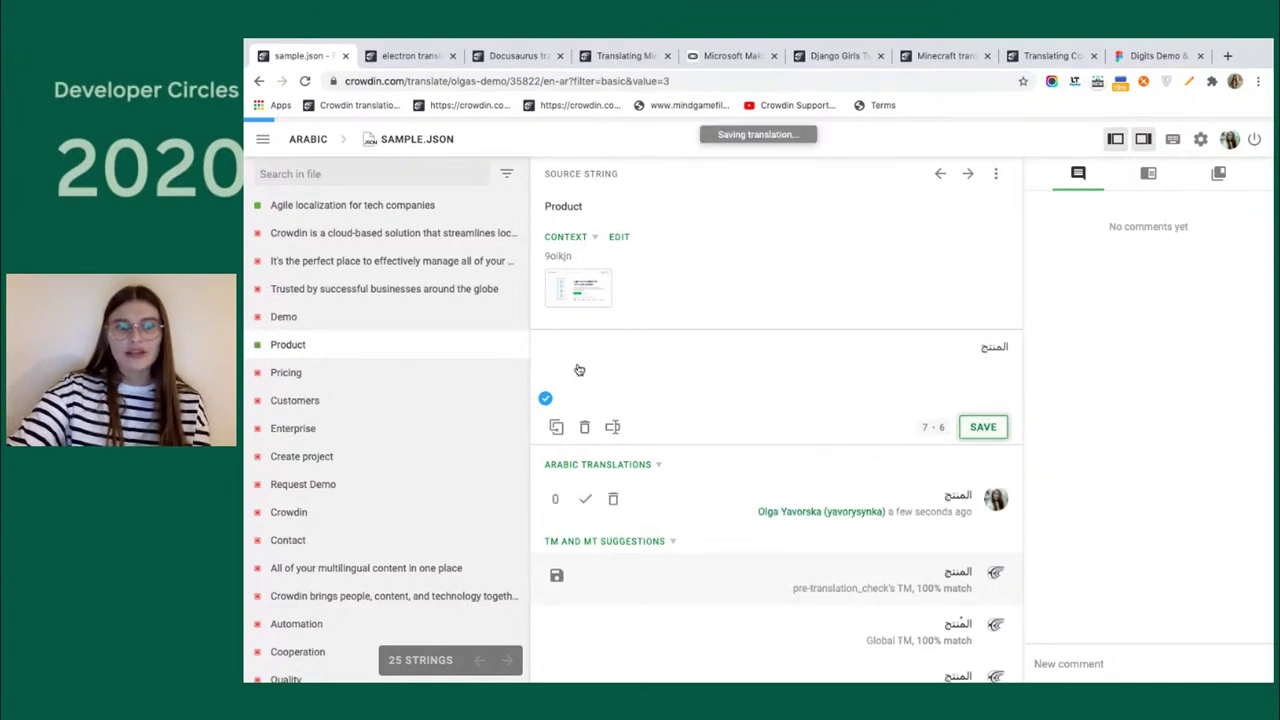
left_click(486, 344)
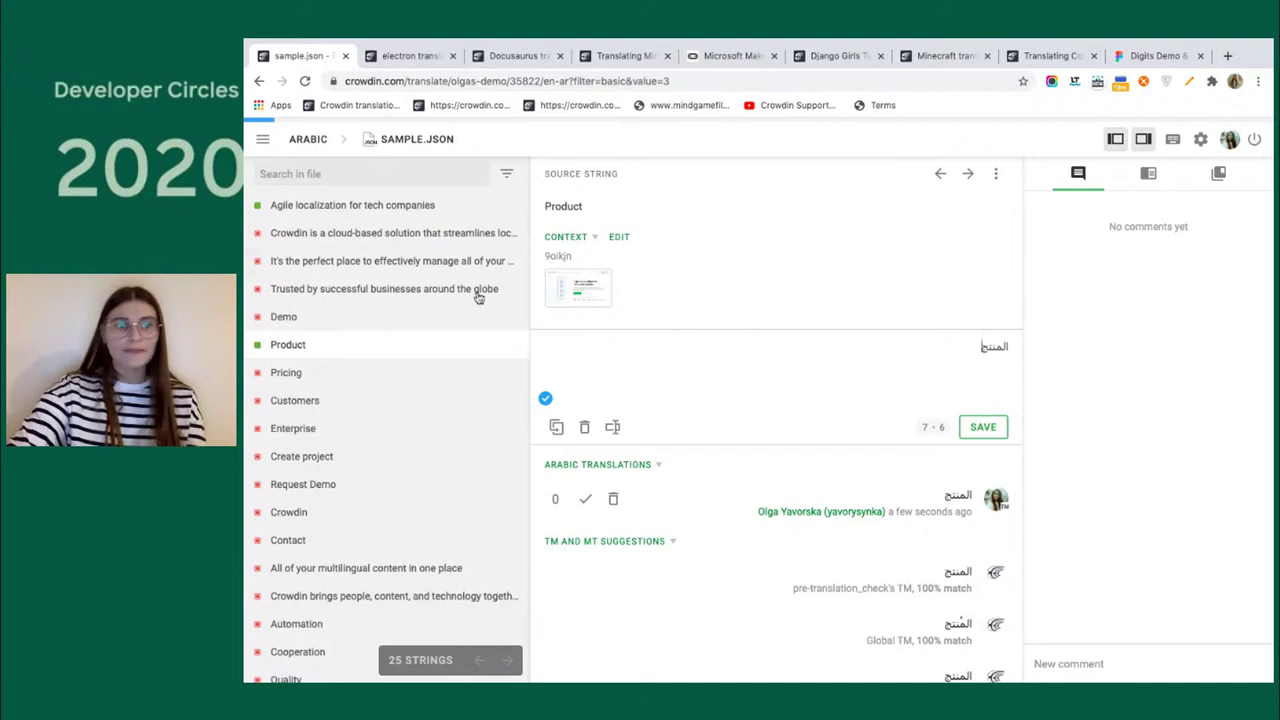
Switch sample.json to German, view the "Request Demo" string for comparison, and return the editor to Arabic.
left_click(314, 146)
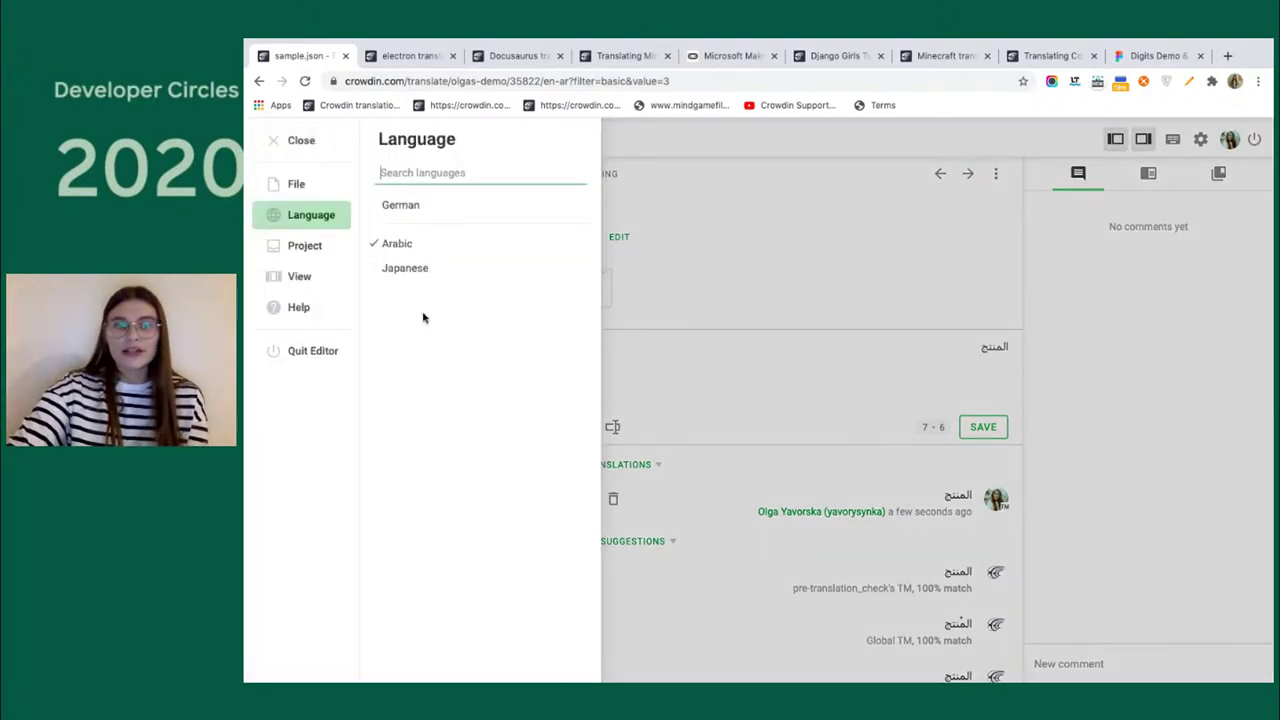
left_click(420, 206)
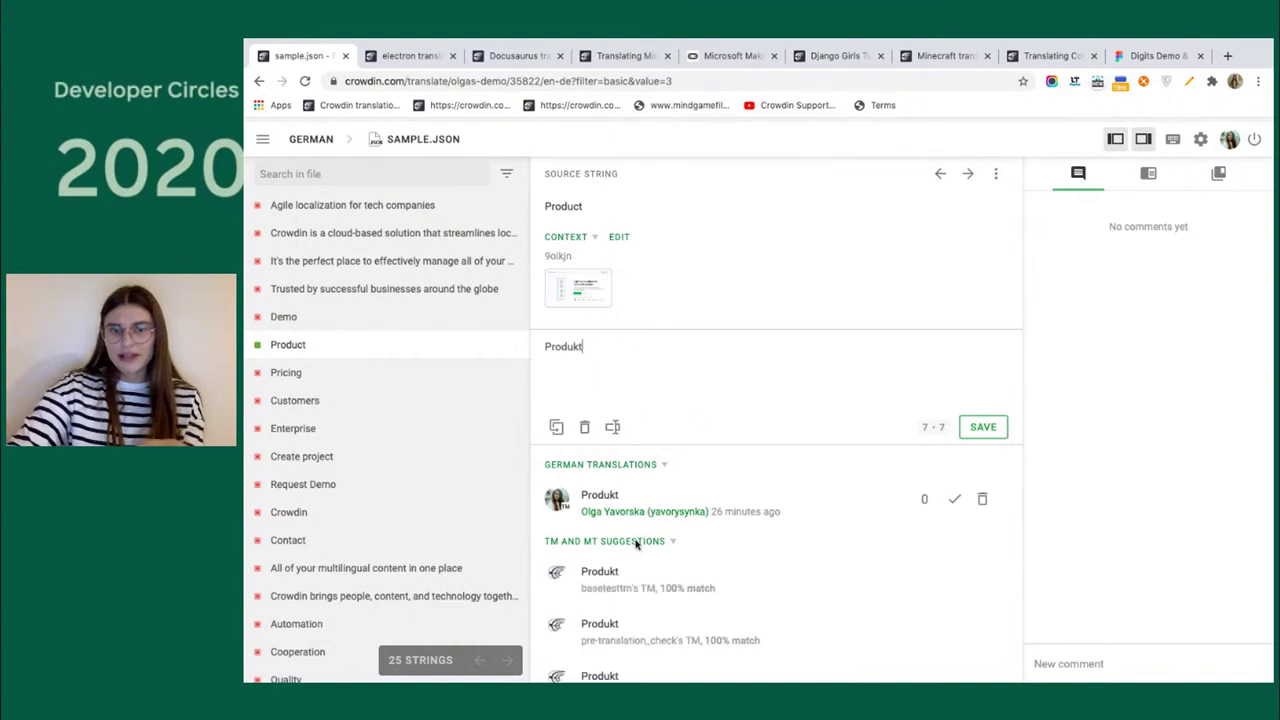
scroll(646, 594, "down", 1)
left_click(428, 481)
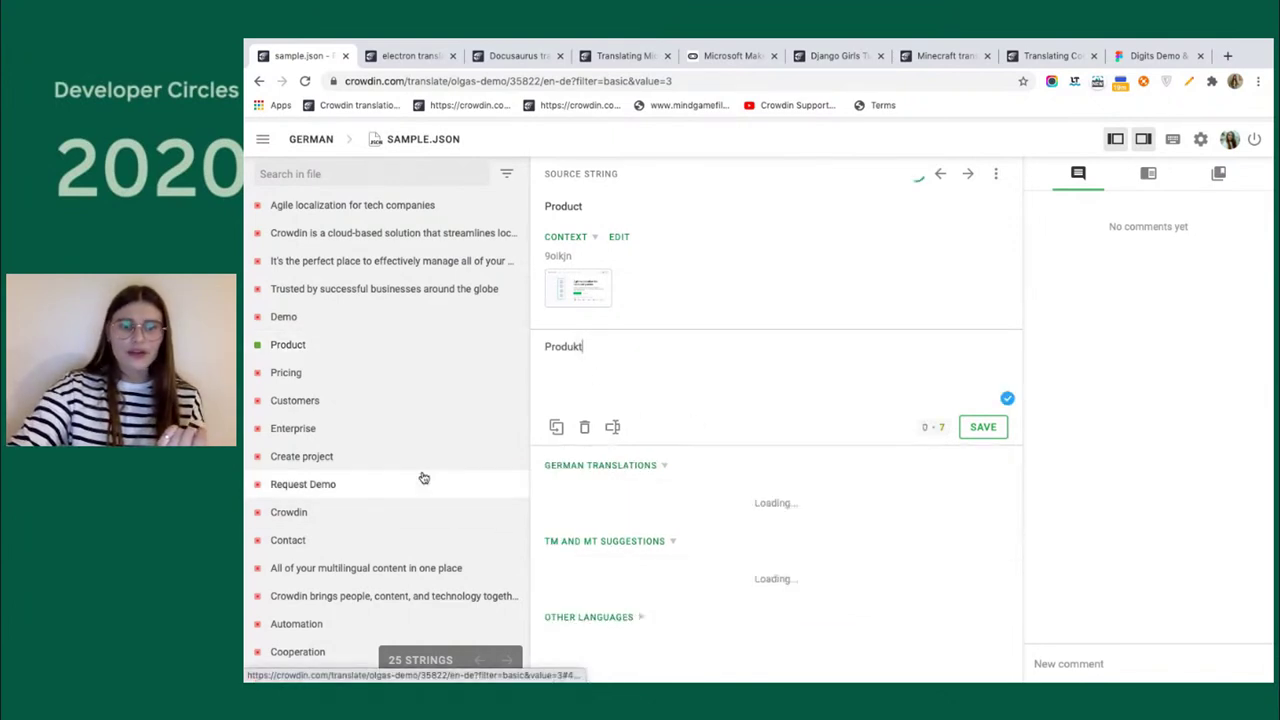
left_click(323, 147)
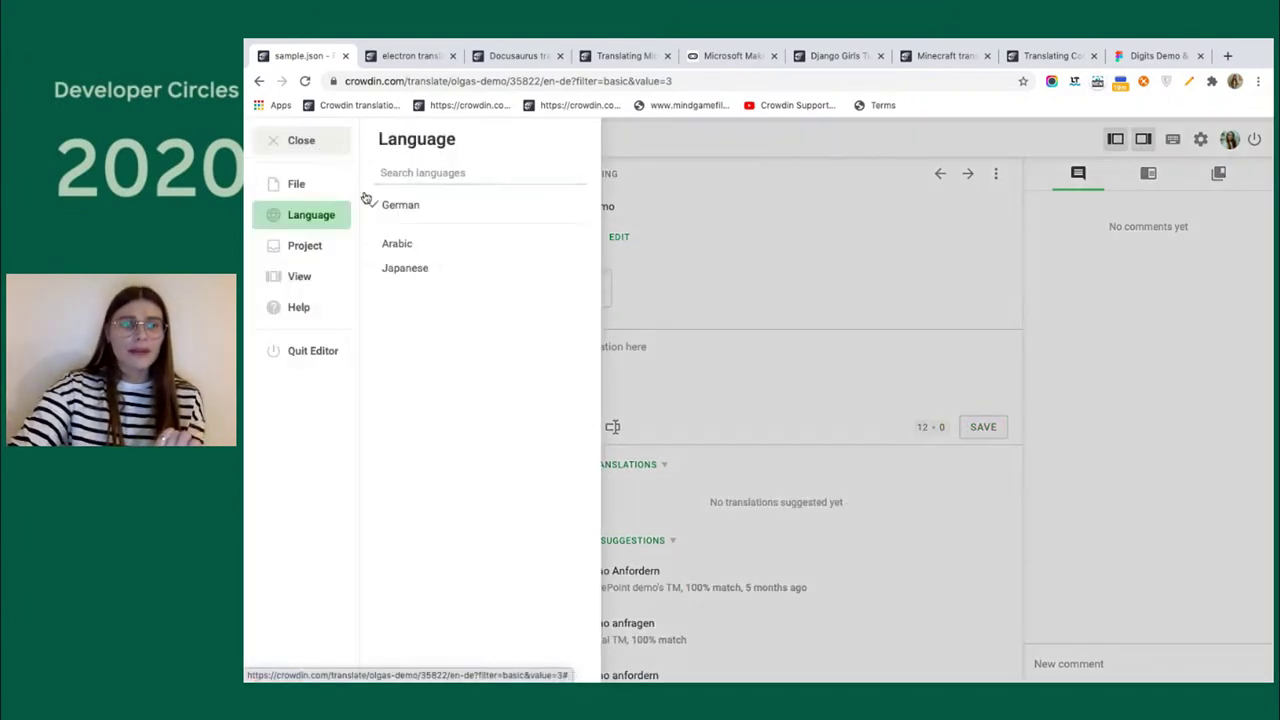
left_click(408, 245)
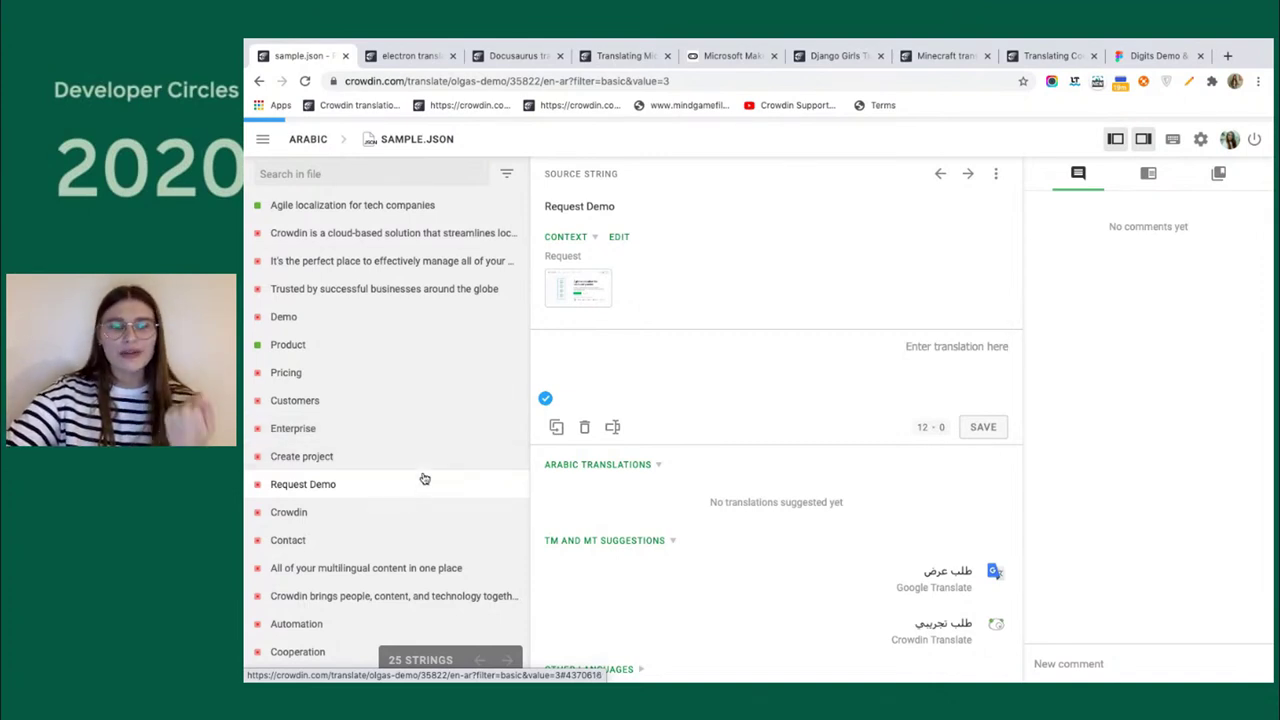
Open variables.xml from the src folder for Arabic translation.
scroll(422, 470, "down", 3)
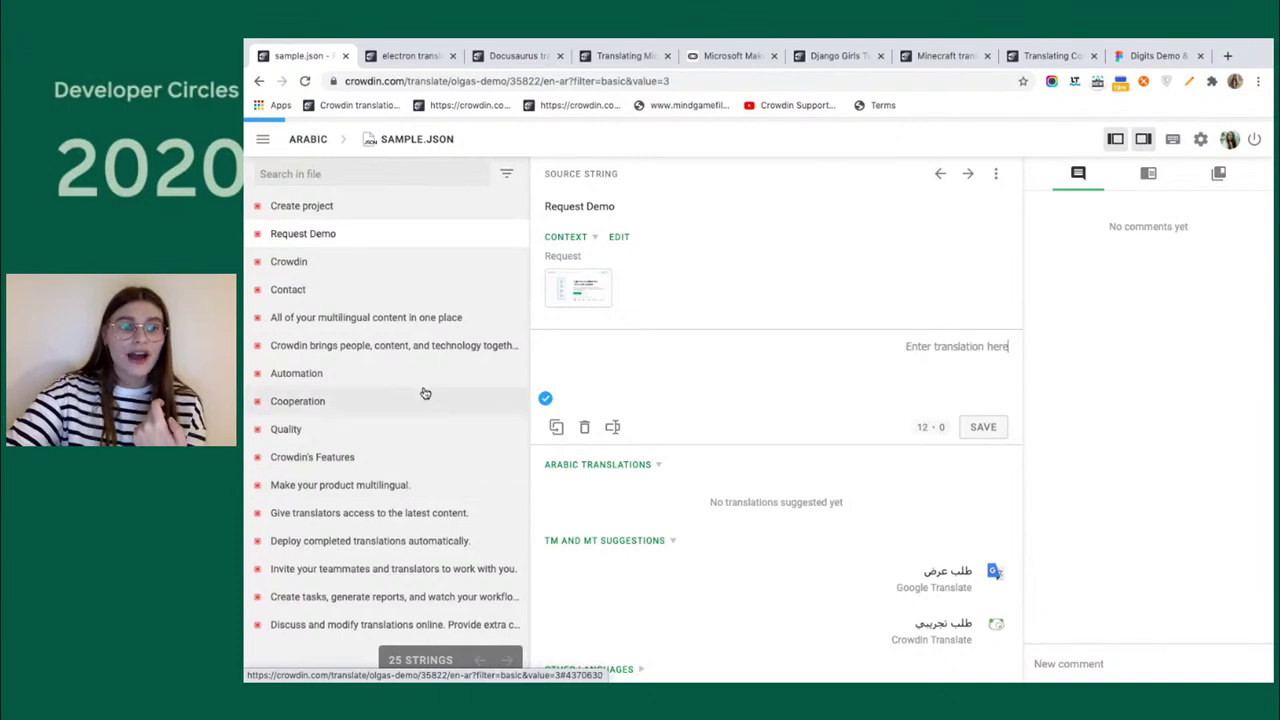
left_click(427, 142)
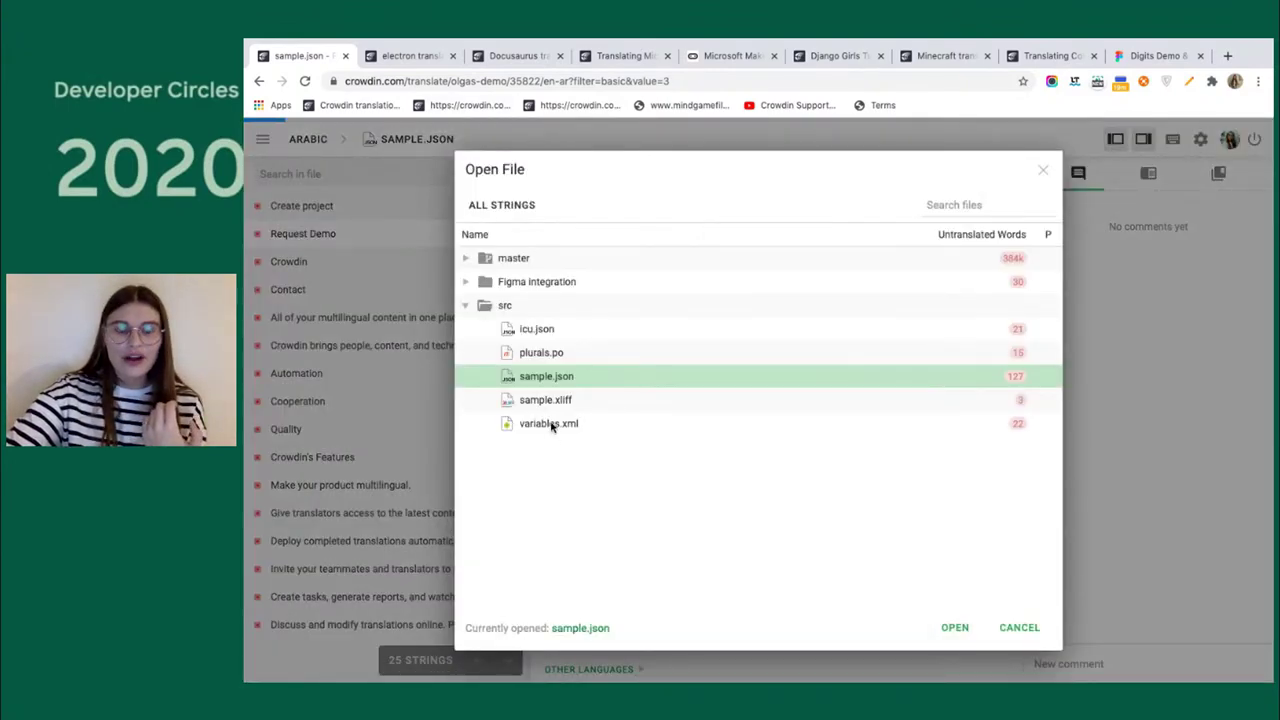
double_click(552, 424)
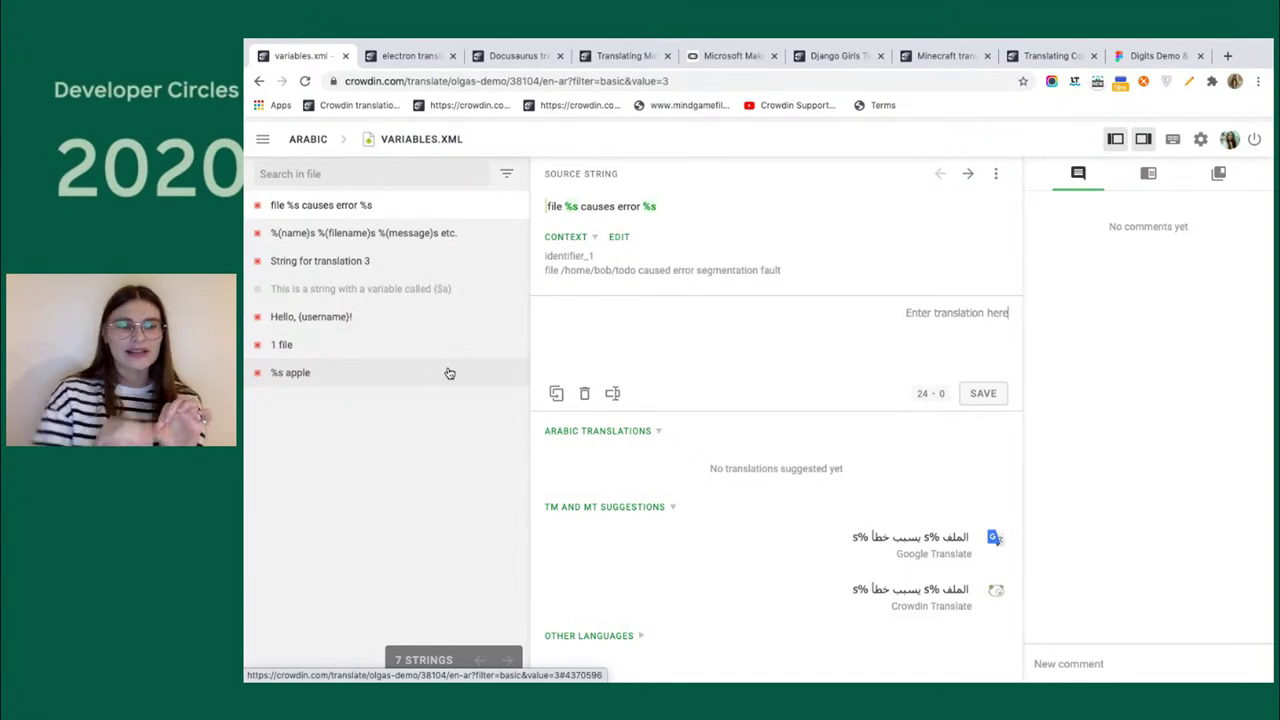
Apply the Google Translate suggestion to the "Hello, {username}!" string and copy its Arabic greeting word.
left_click(437, 320)
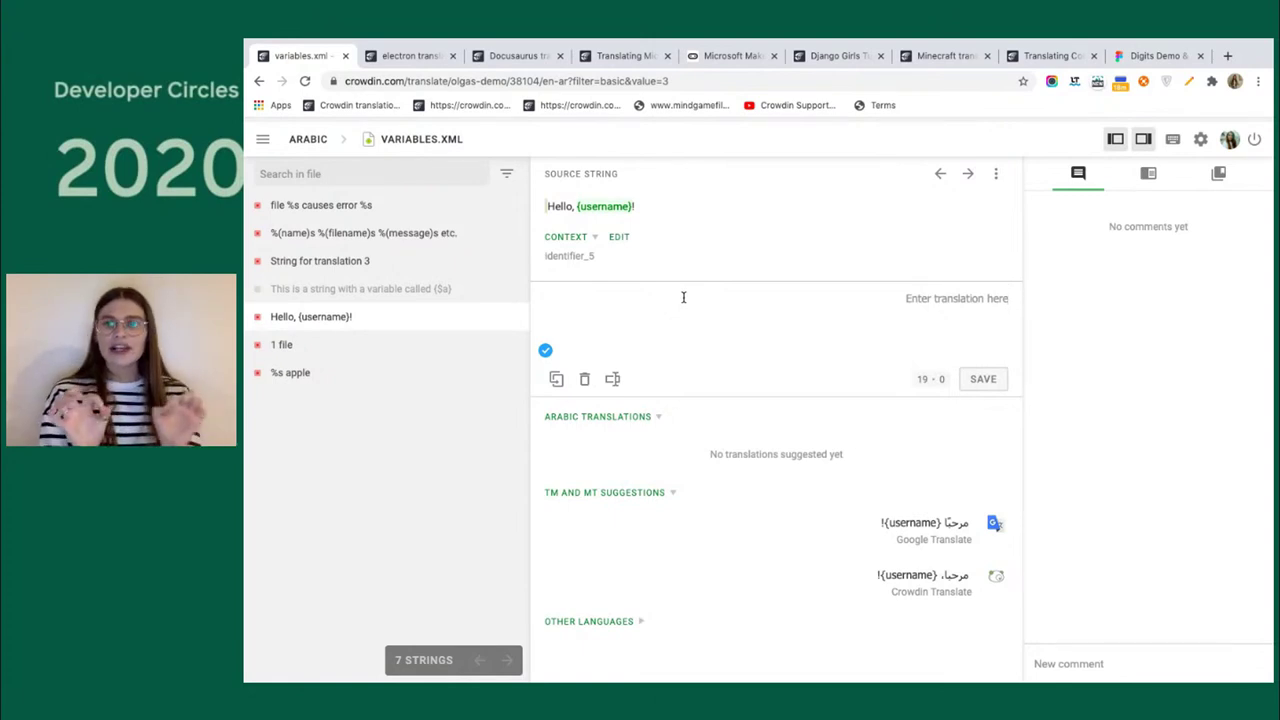
left_click(943, 524)
double_click(982, 298)
key("ctrl+c")
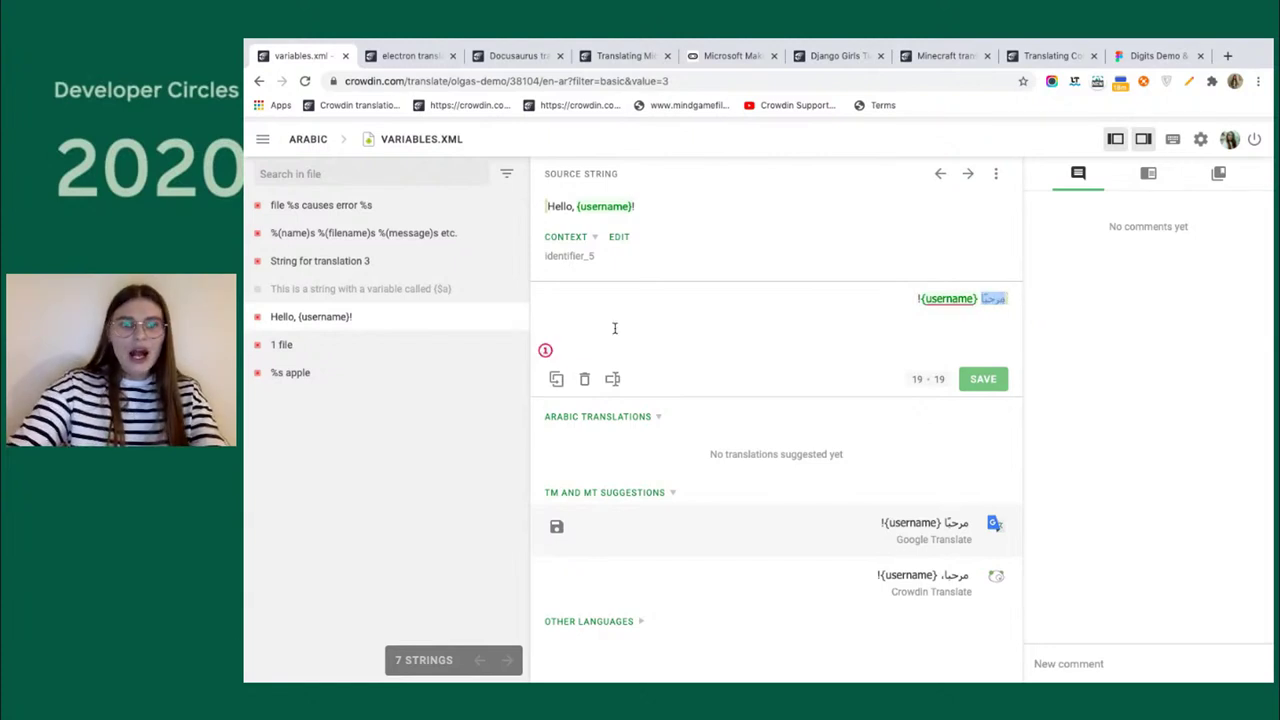
Replace the translation with the source text, substitute the copied Arabic greeting for "Hello", and save the translation.
left_click(557, 382)
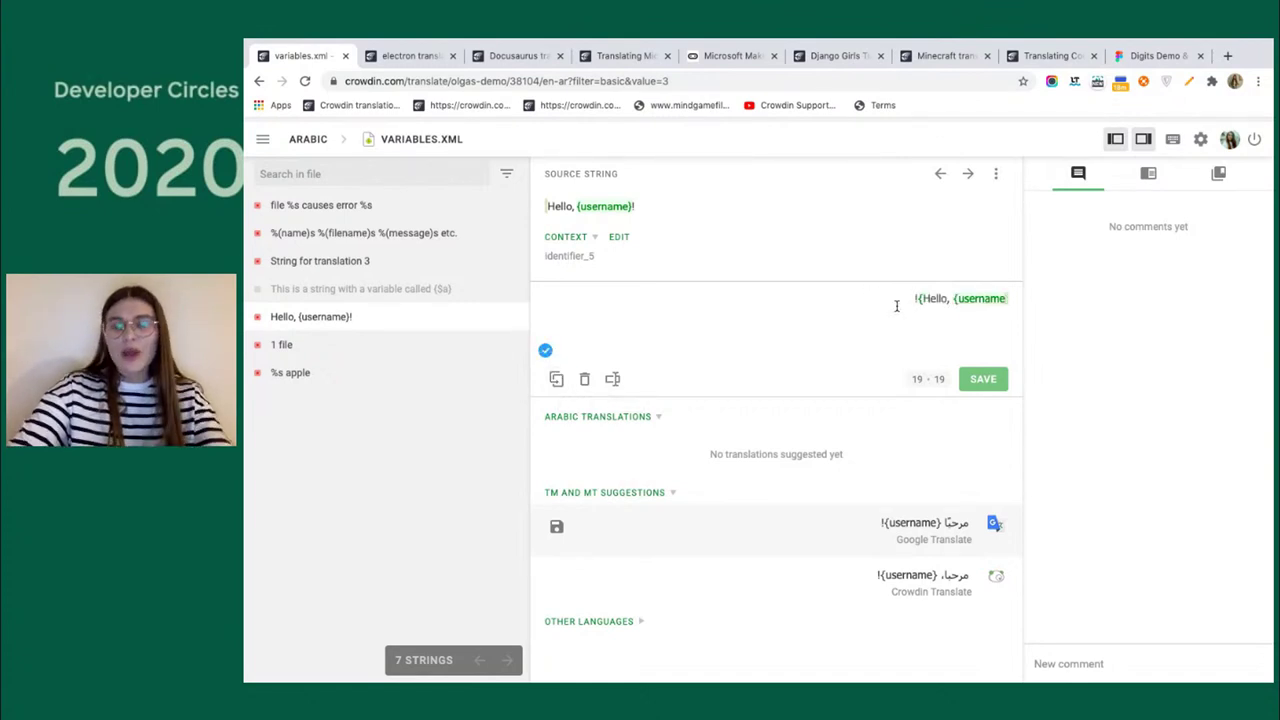
left_click_drag(921, 298, 946, 297)
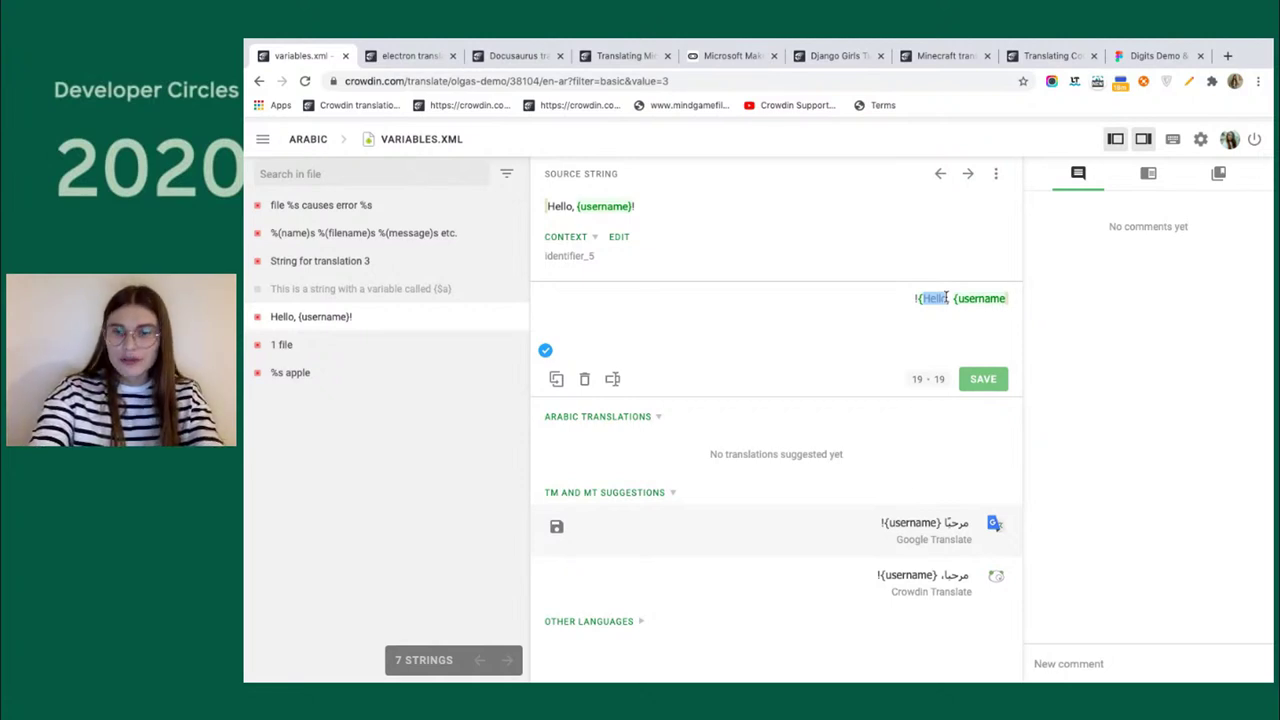
key("ctrl+v")
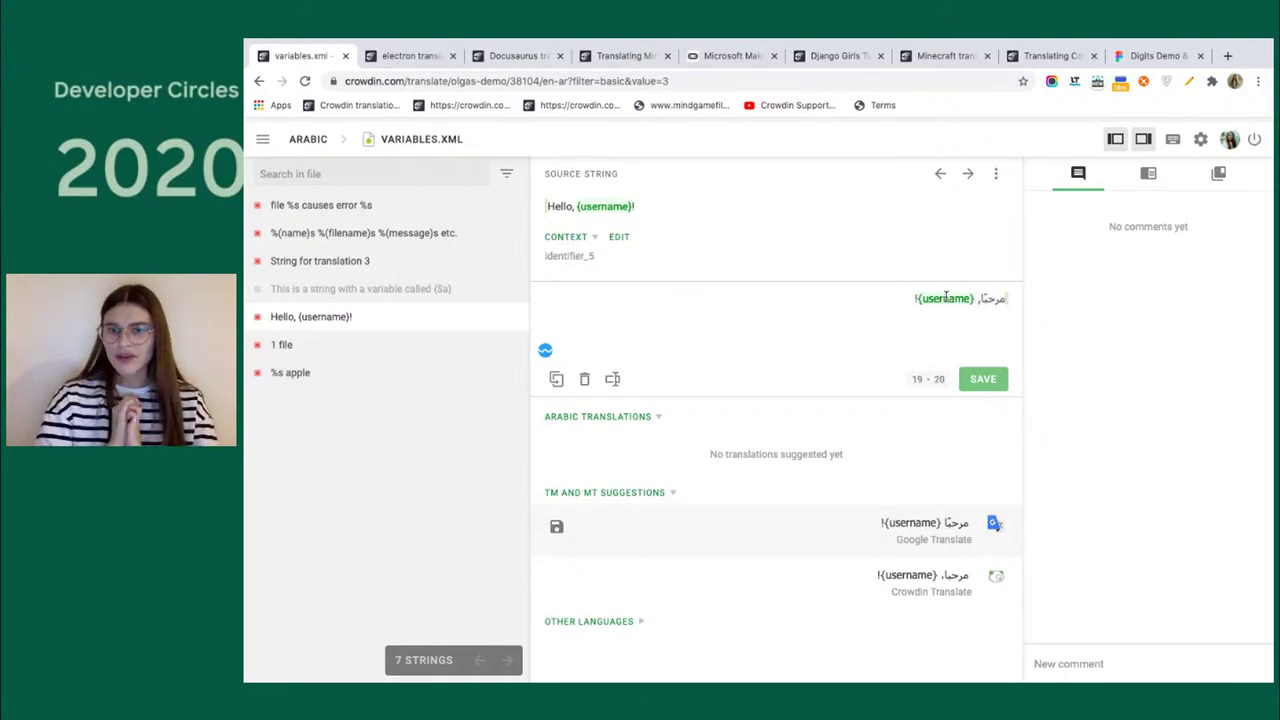
left_click(977, 378)
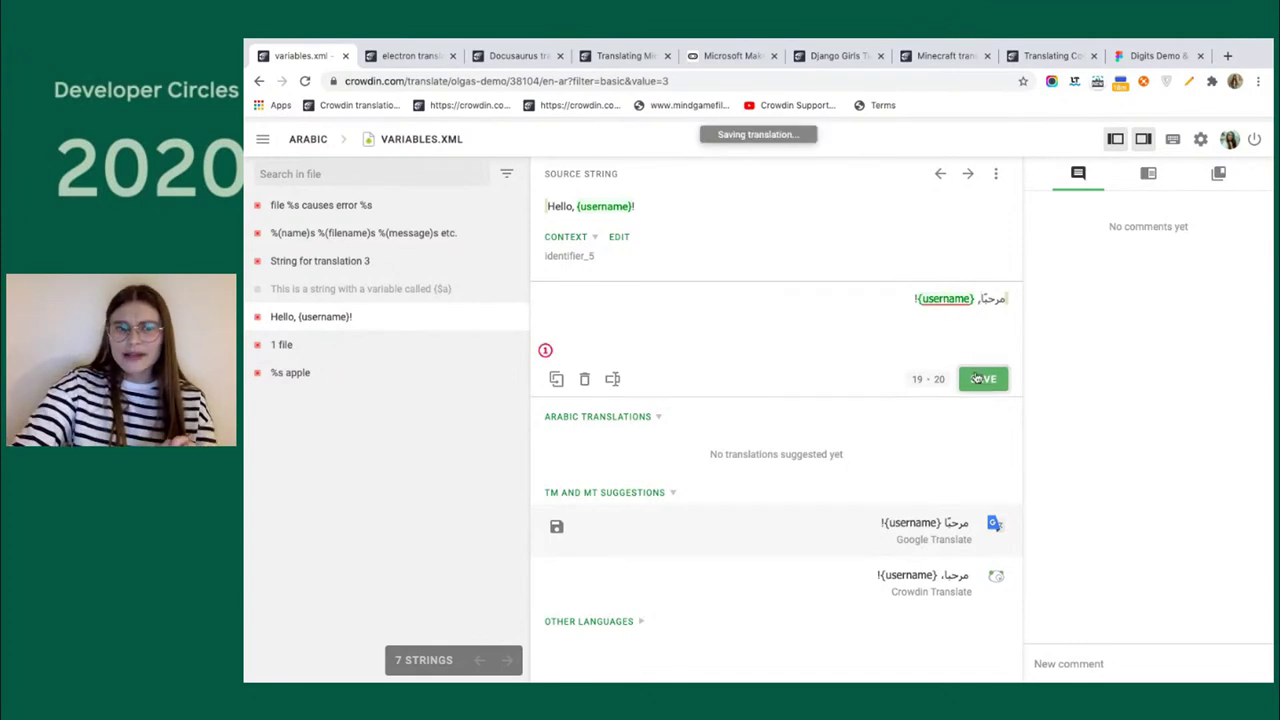
left_click(457, 316)
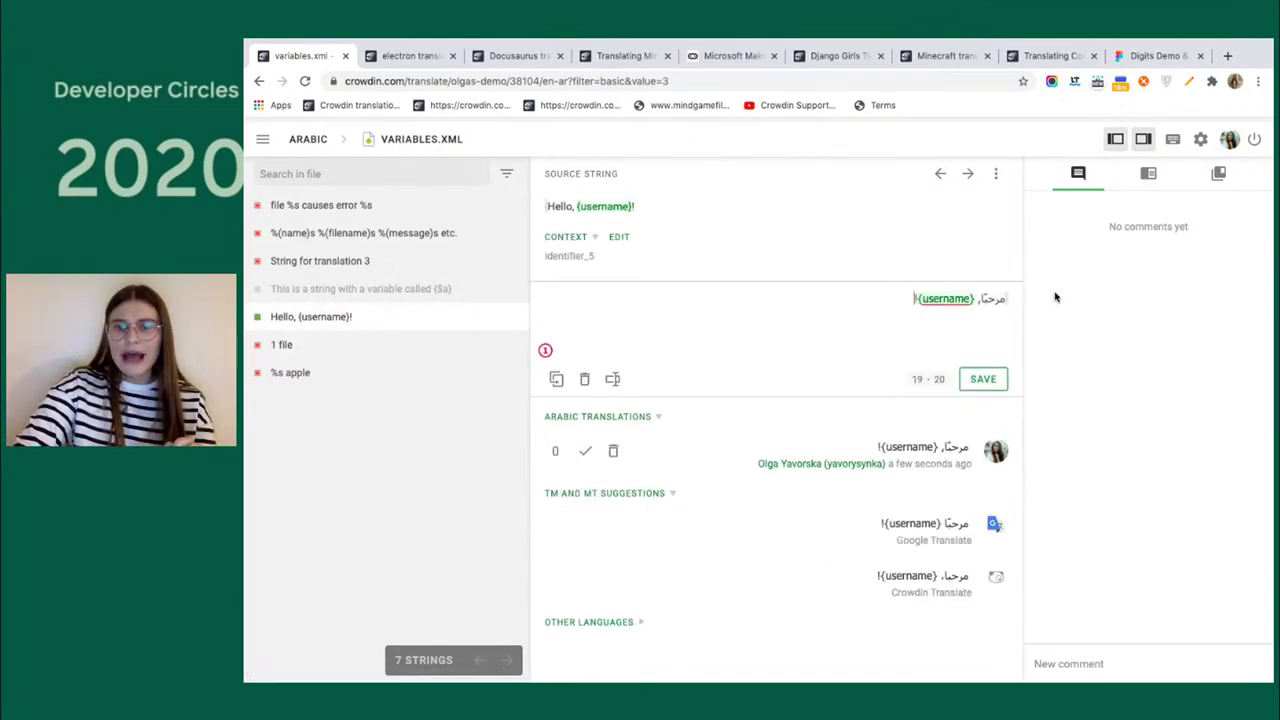
Inspect the spelling issue flagged on the {username} variable in the Arabic translation and the variable's hint in the source string.
left_click(940, 299)
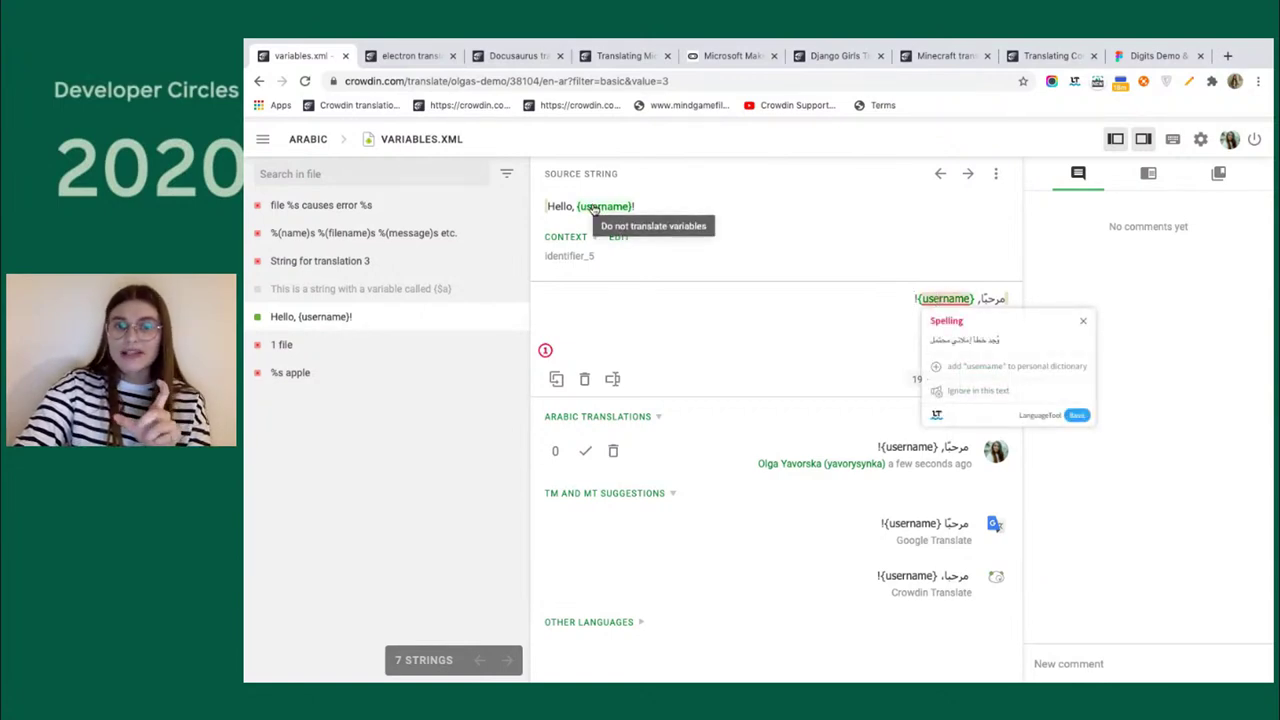
left_click(952, 293)
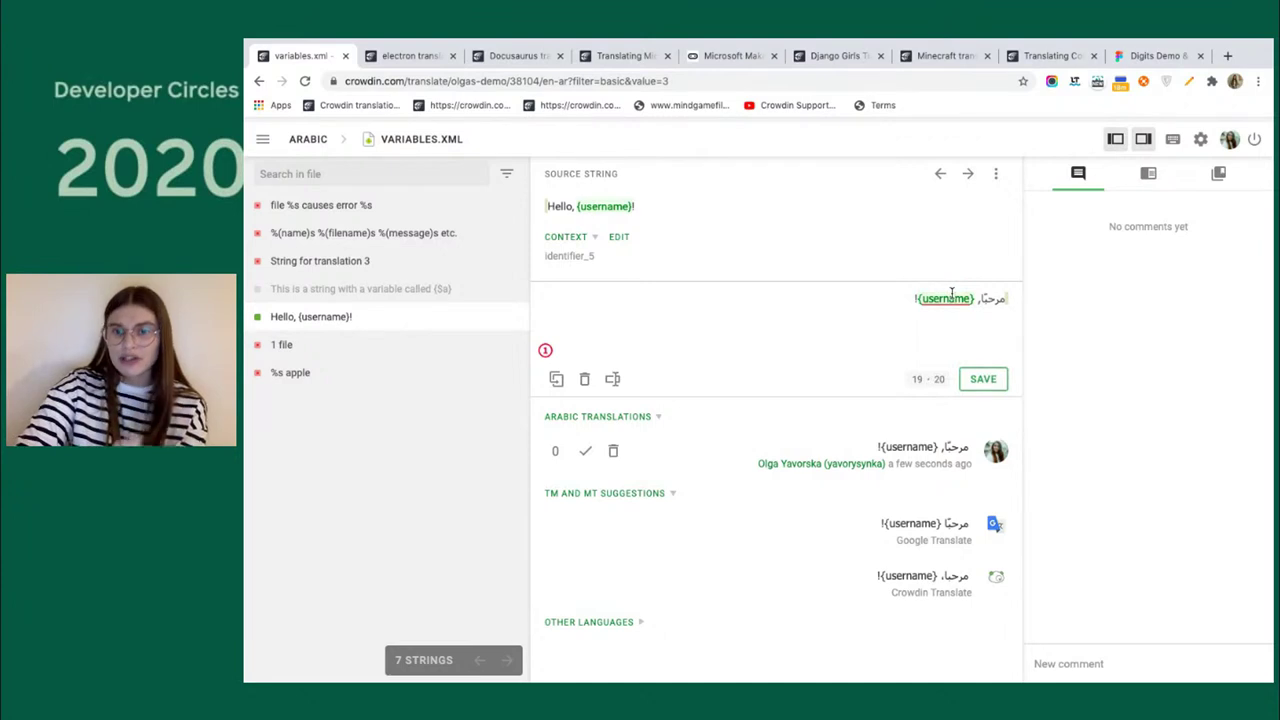
left_click(964, 380)
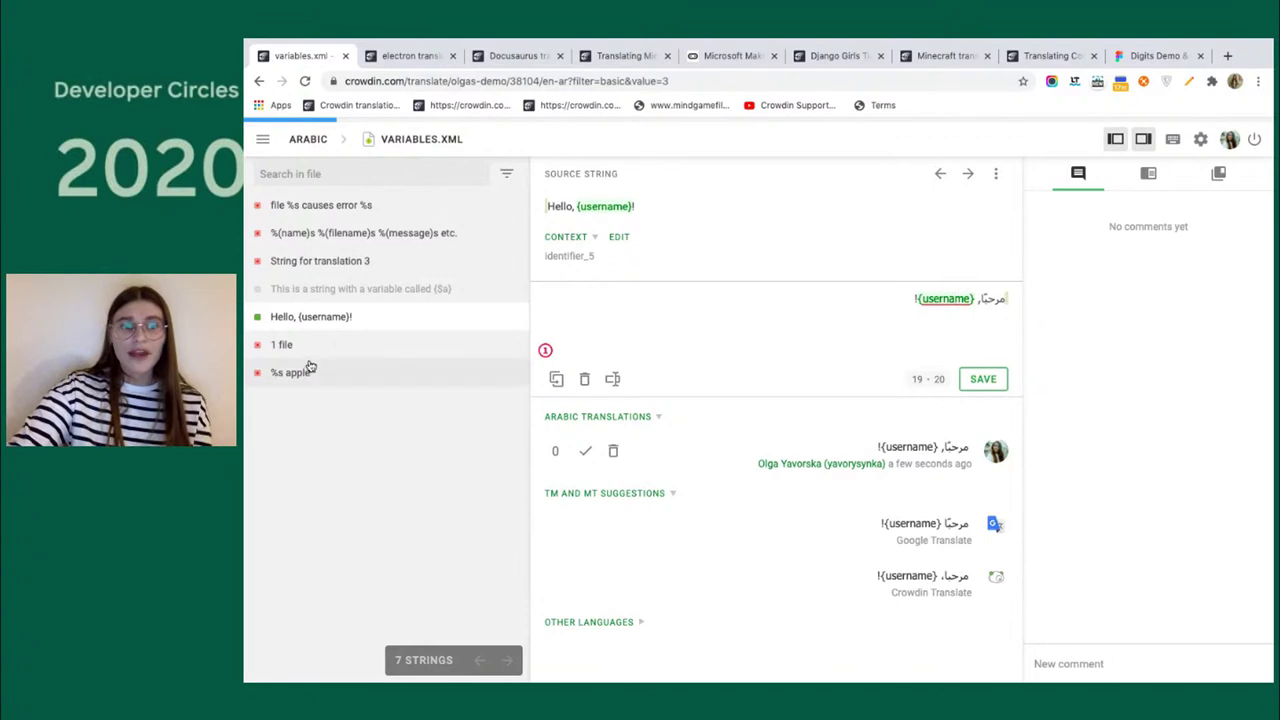
Copy the source text of "%(name)s %(filename)s %(message)s etc." into its Arabic translation and select the "etc" part.
left_click(334, 240)
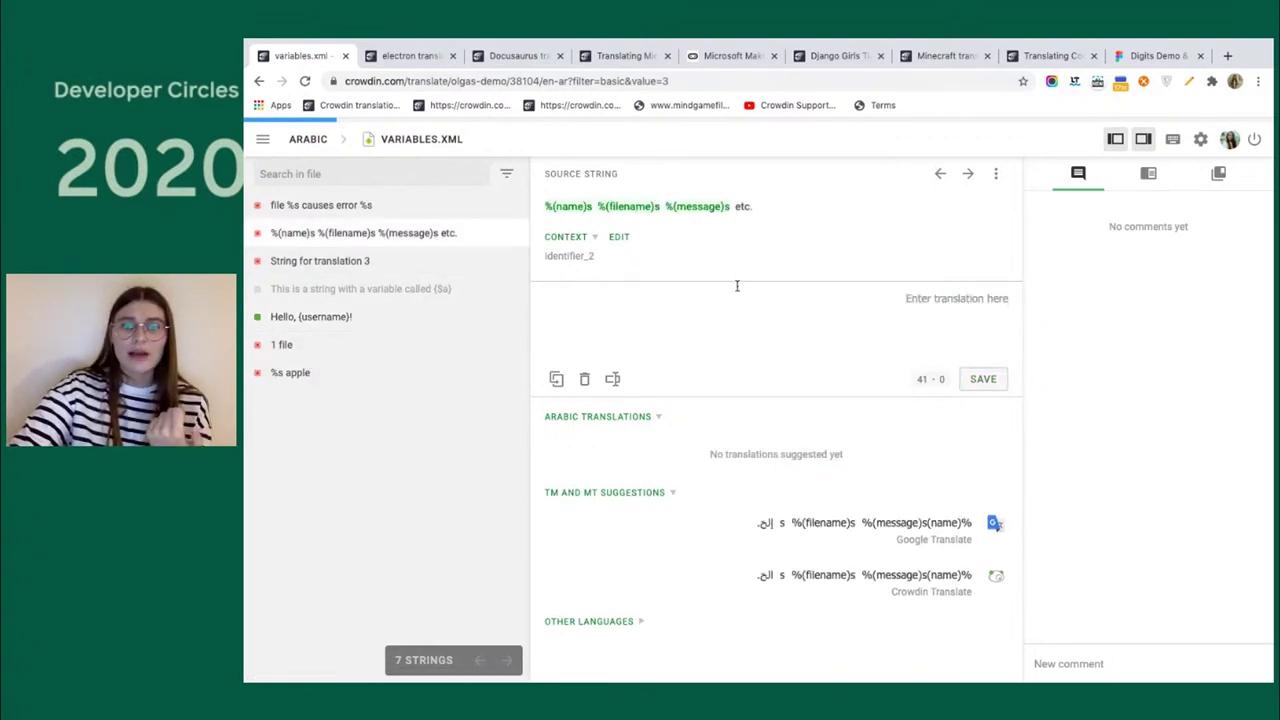
left_click(557, 380)
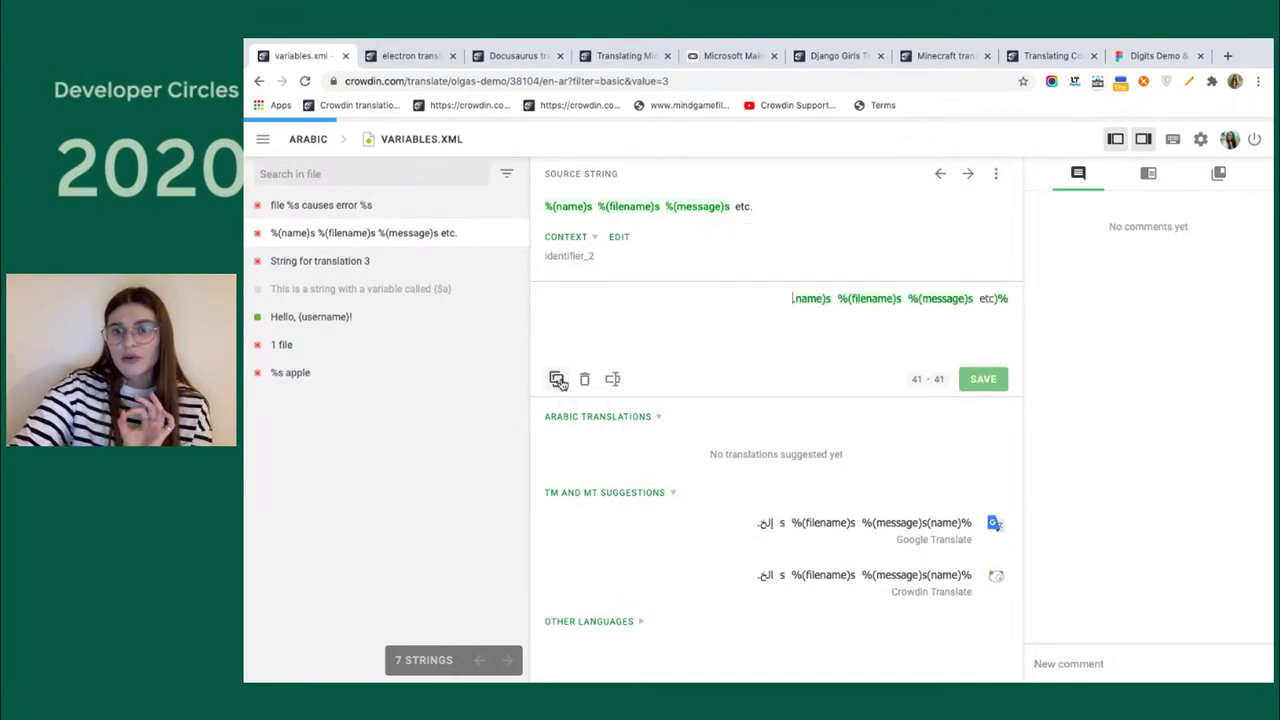
left_click_drag(979, 298, 994, 297)
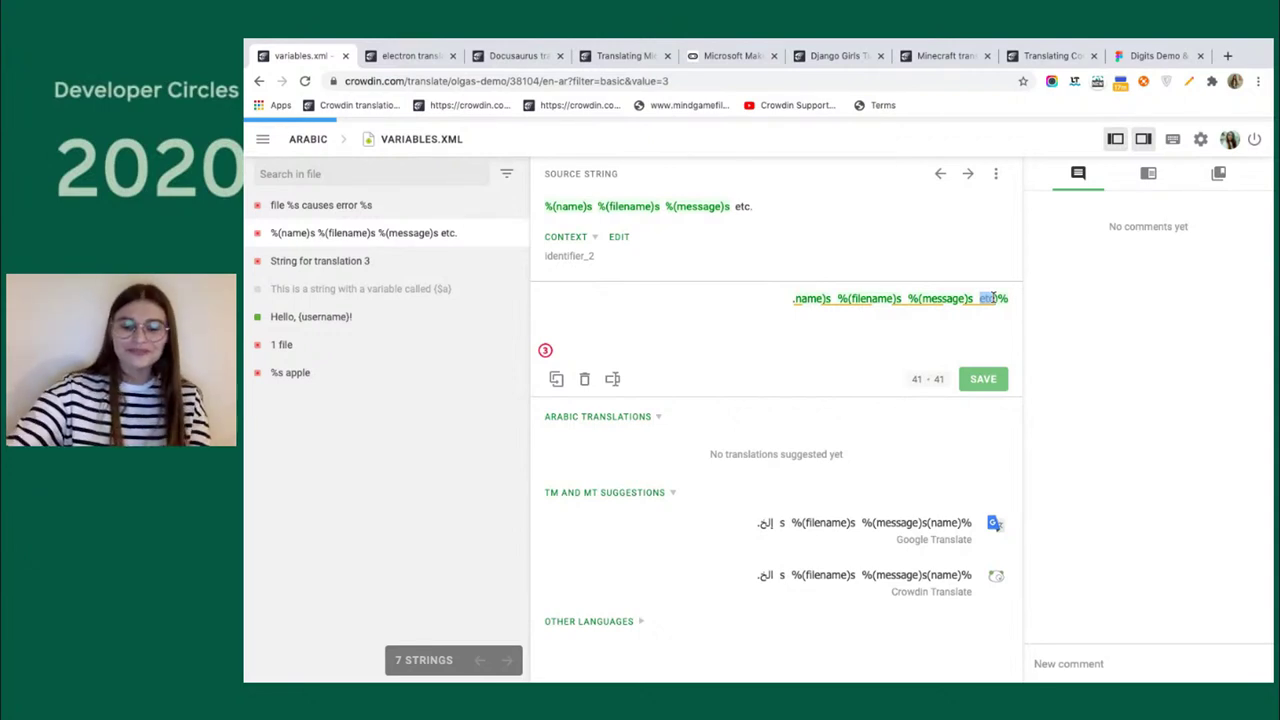
Switch to the presentation and advance to the "Agile localization" slide.
key("ctrl+Right")
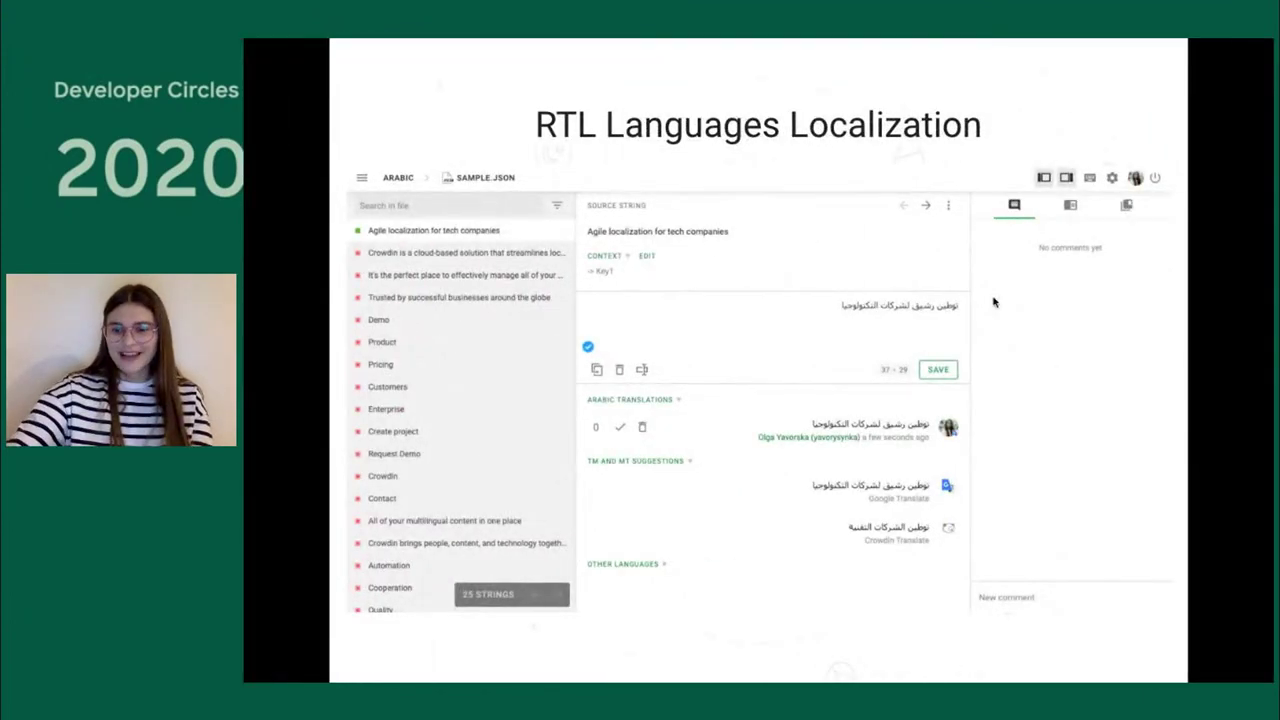
key("Right")
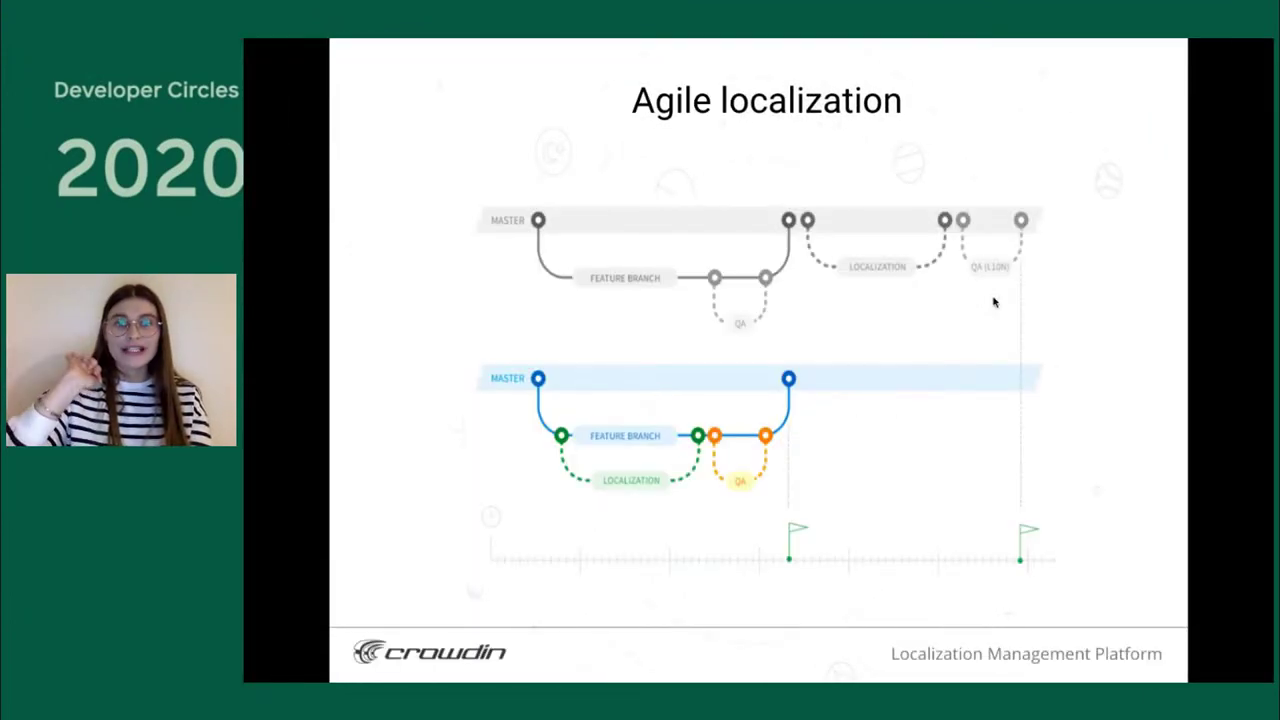